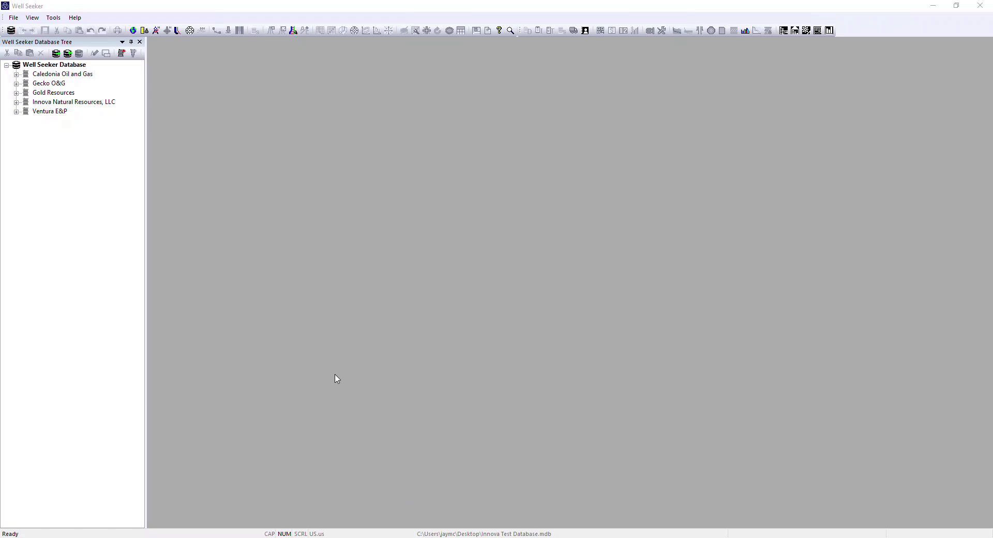
# Step: Connect to the remote SQL Server database with the stored connection details and acknowledge the connection message
pyautogui.click(14, 18)
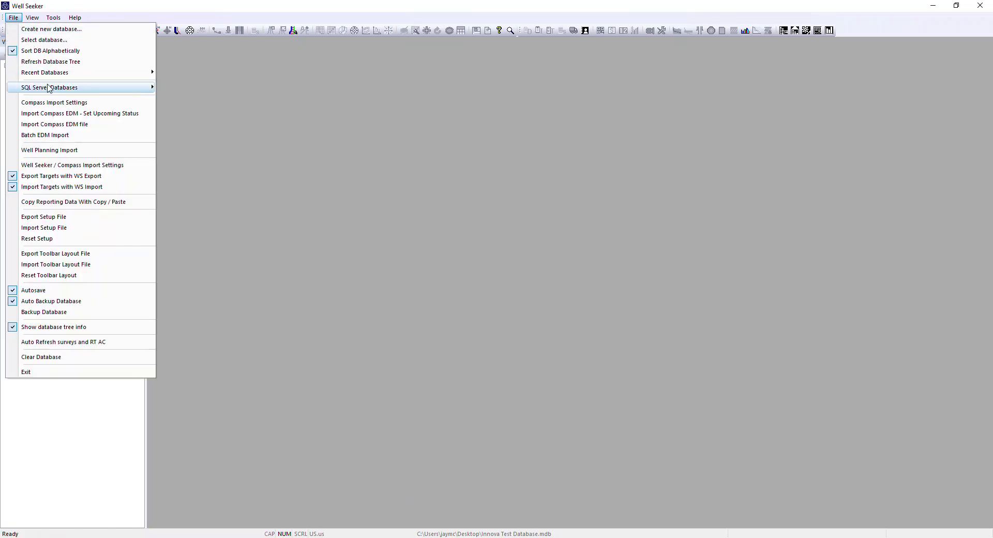
pyautogui.moveTo(34, 88)
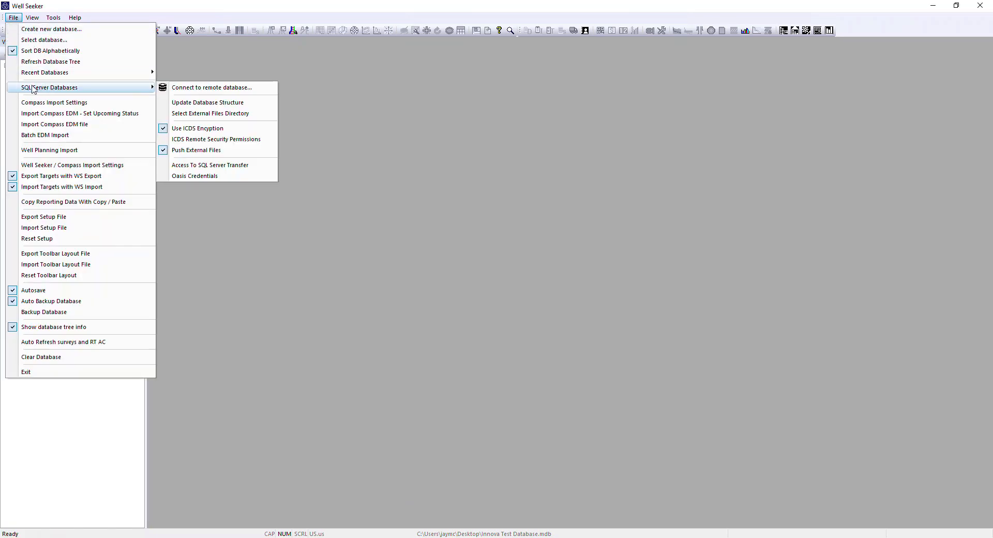
pyautogui.click(185, 88)
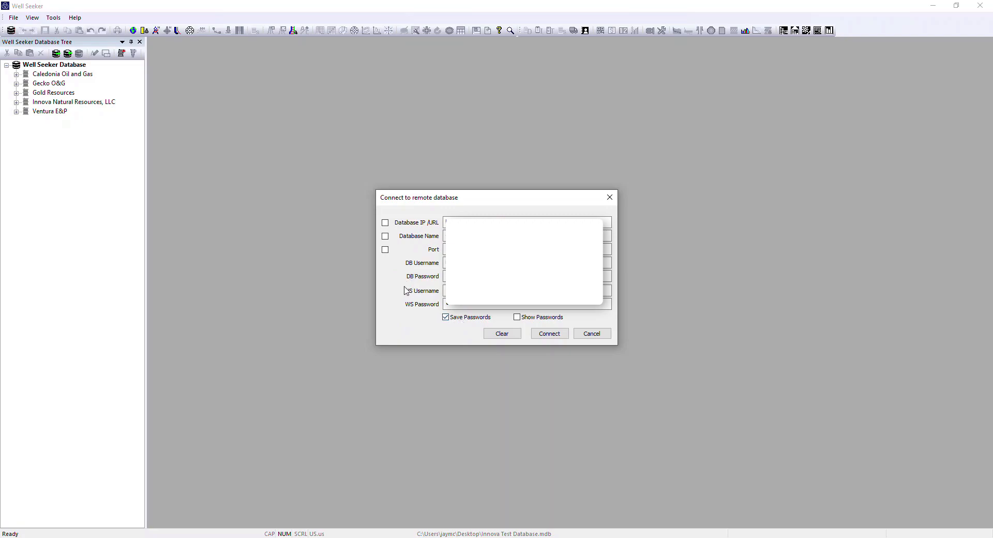
pyautogui.click(557, 335)
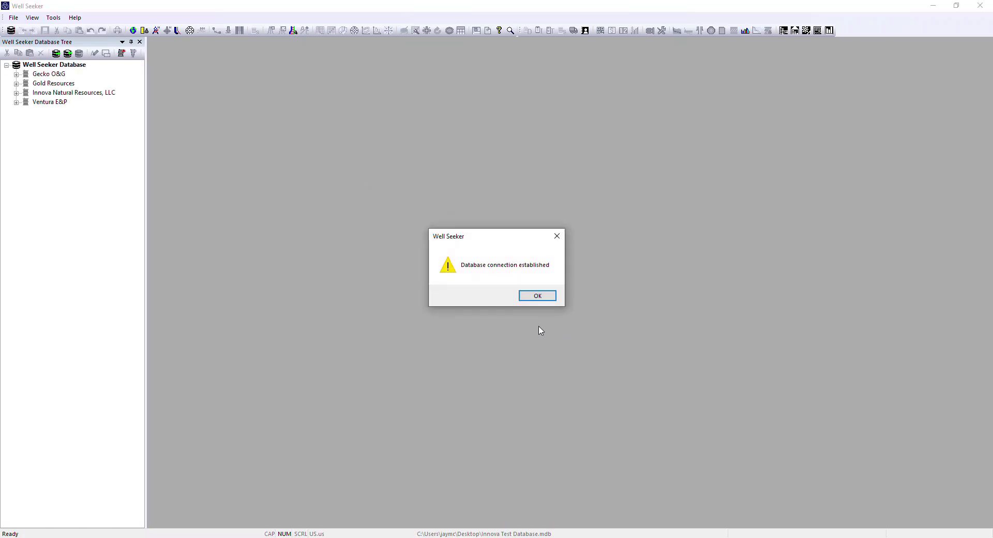
pyautogui.click(543, 295)
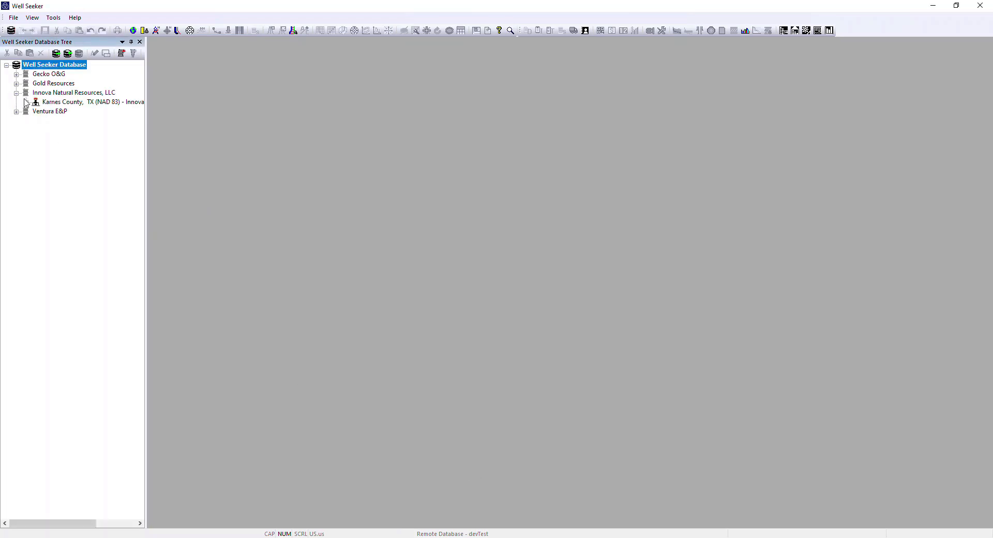
# Step: Expand Innova Natural Resources, LLC in the database tree down to the contents of the Cerberus 14-28 - 3H (GS) - Lateral well
pyautogui.click(36, 111)
pyautogui.click(46, 140)
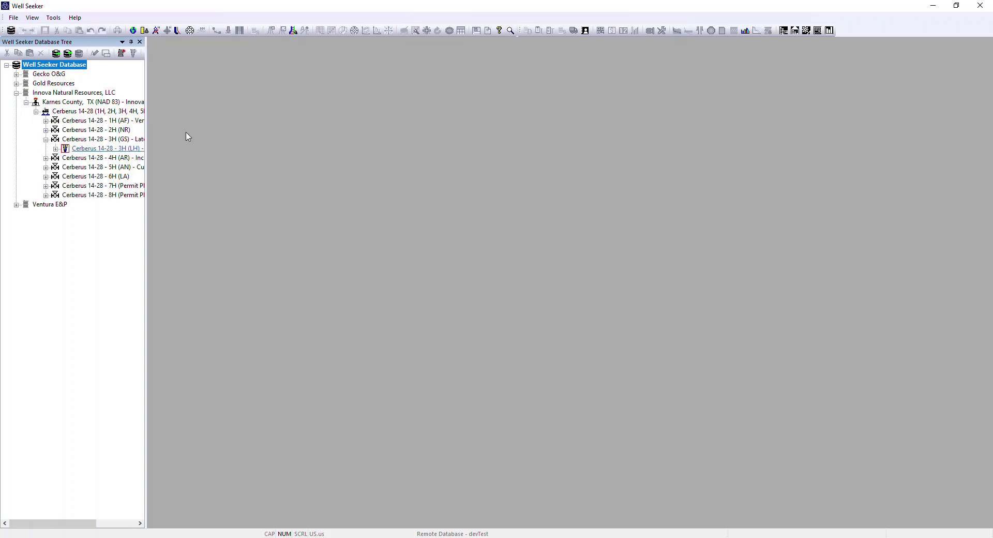
# Step: Review the database's user permissions for creating, deleting, editing, administering and approving, and close them without changes
pyautogui.click(55, 19)
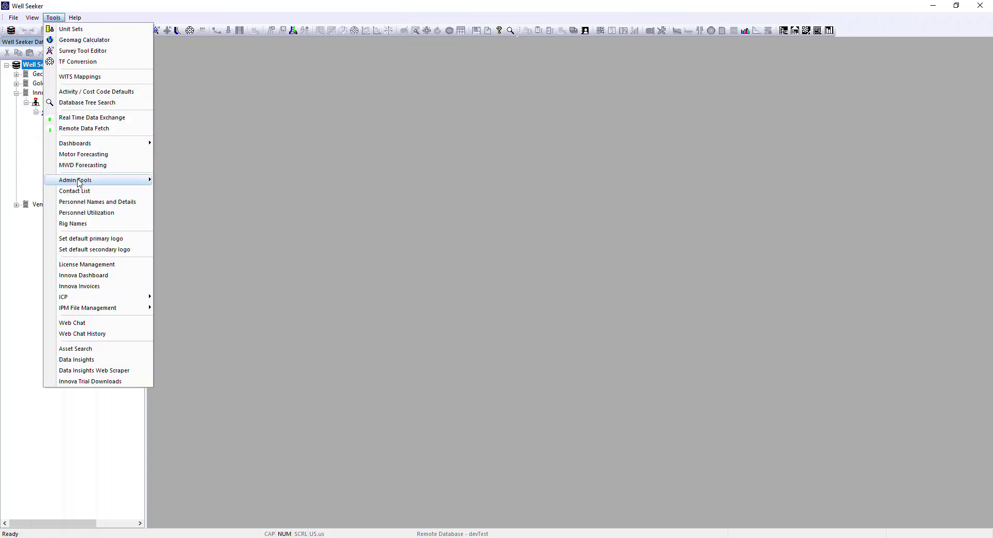
pyautogui.moveTo(85, 184)
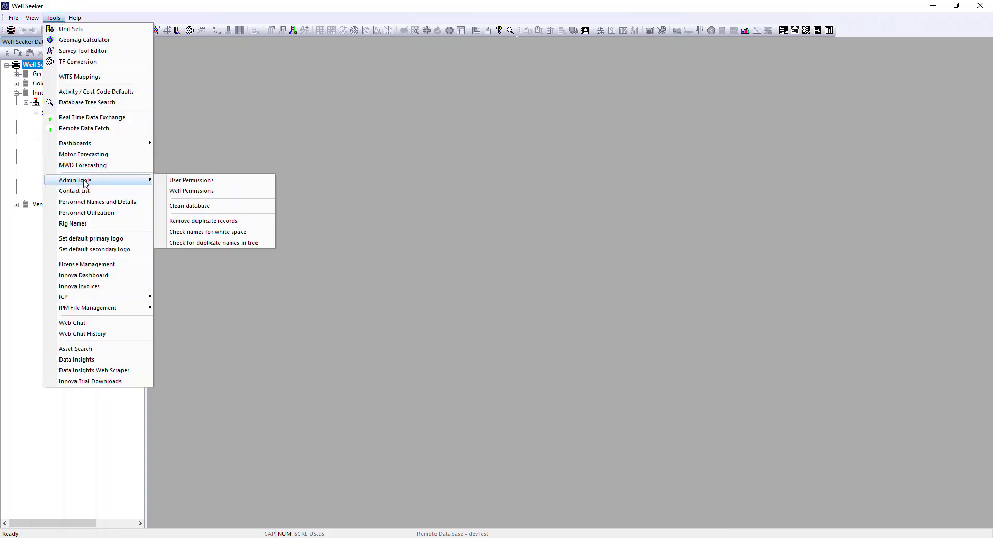
pyautogui.click(203, 184)
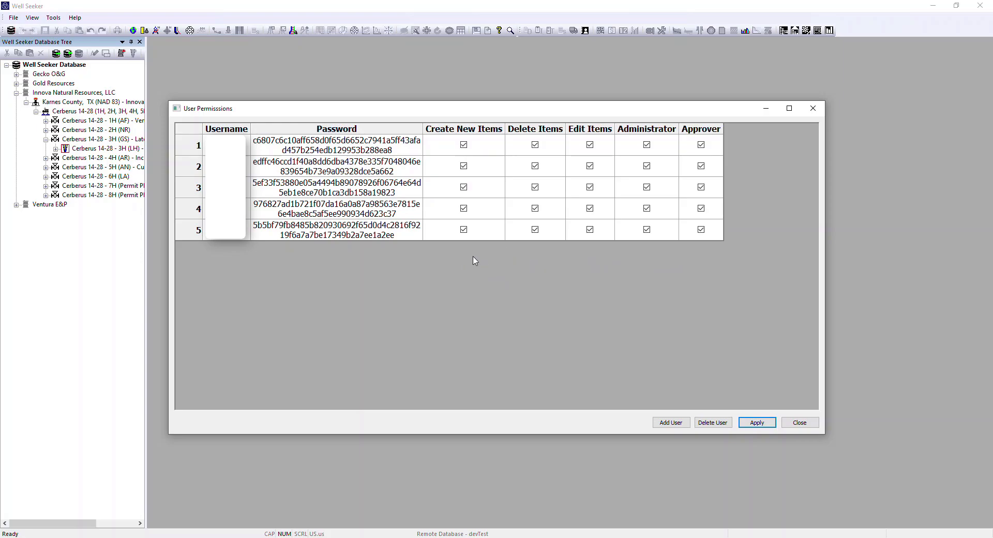
pyautogui.click(799, 423)
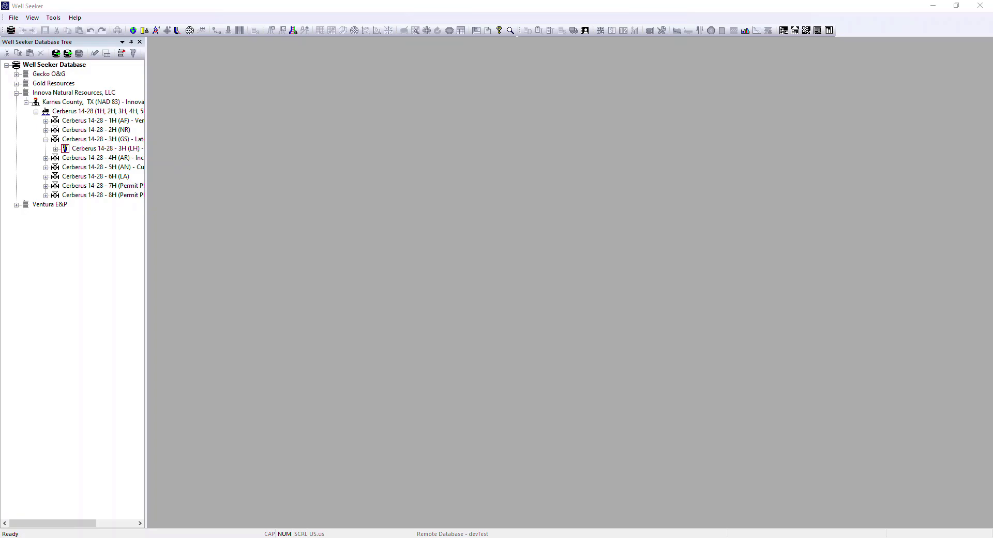
# Step: View the Cerberus 14-28 - 3H (LH) - Design 1 well plan and close it
pyautogui.moveTo(146, 209); pyautogui.dragTo(147, 209)
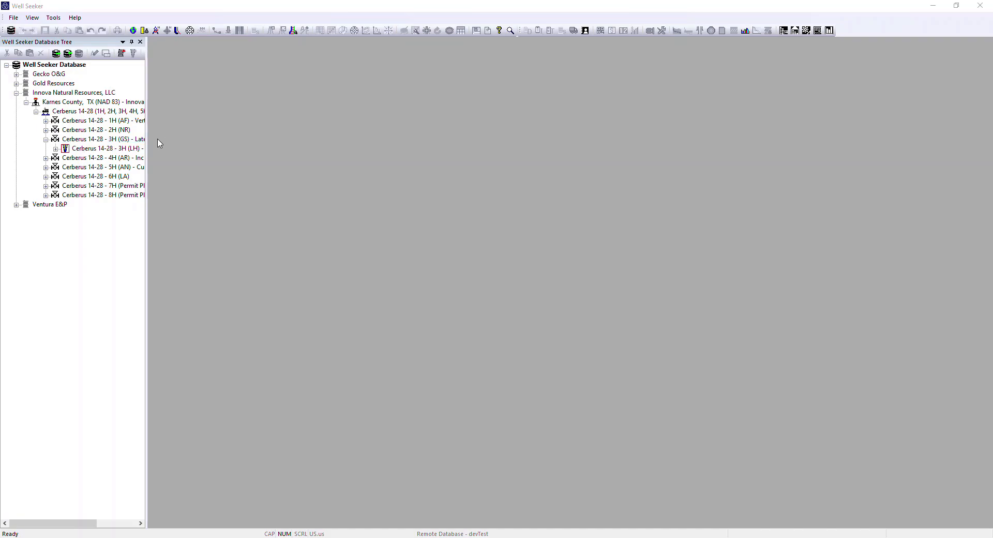
pyautogui.doubleClick(86, 151)
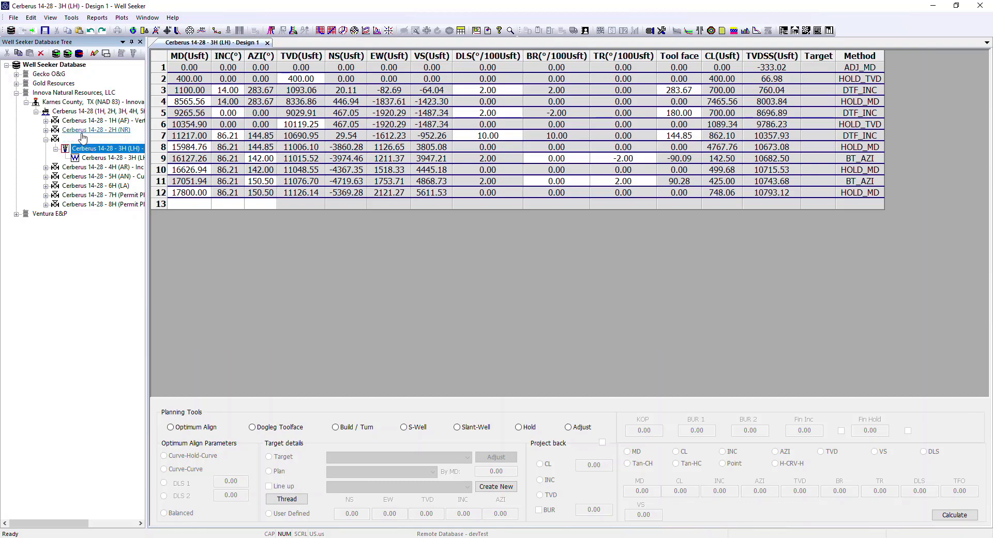
pyautogui.click(267, 43)
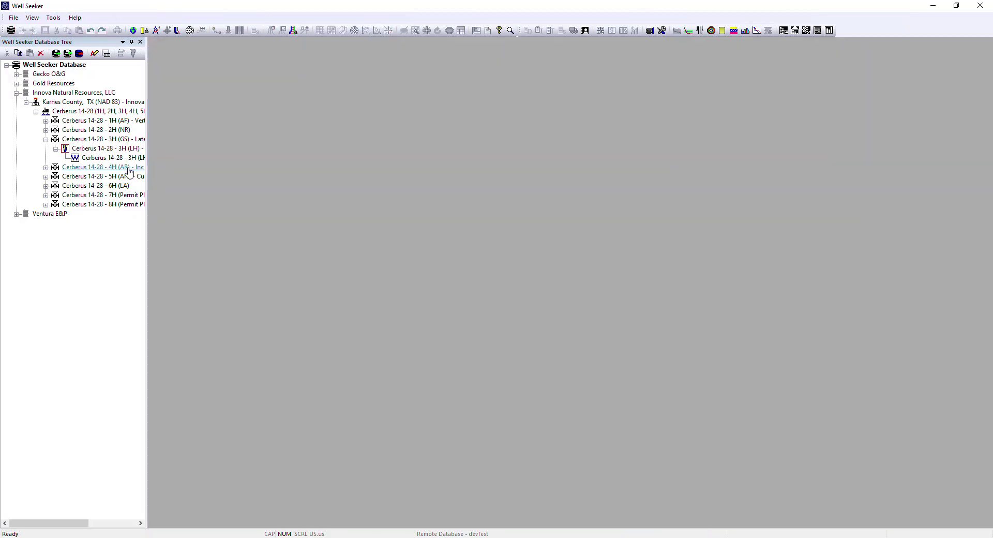
# Step: Insert a new actual well under Cerberus 14-28 - 3H (GS) - Lateral and name it Cerberus 14-28-3H (LH) - Lateral
pyautogui.rightClick(74, 140)
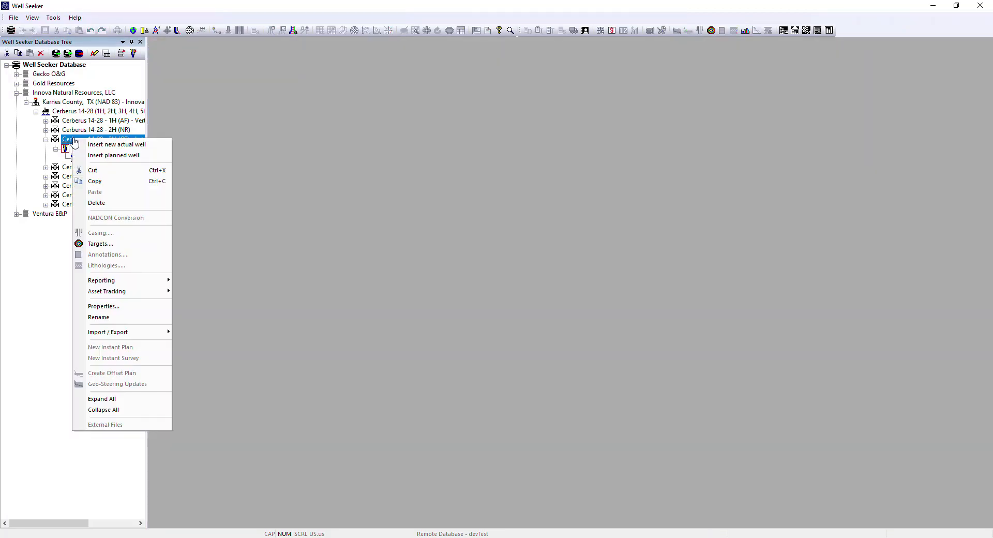
pyautogui.click(132, 145)
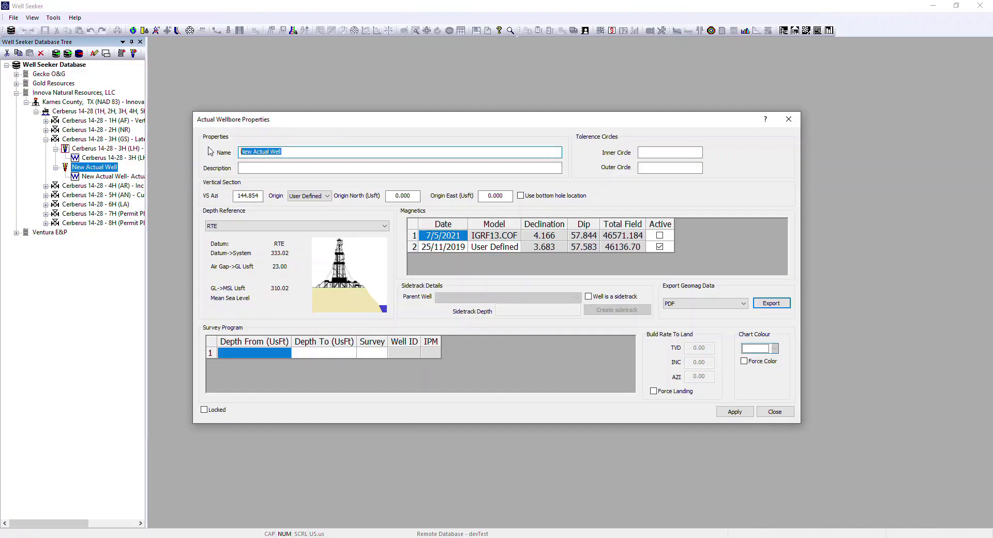
pyautogui.write('Cerberus 14-28-3H (LH) - Lateral')
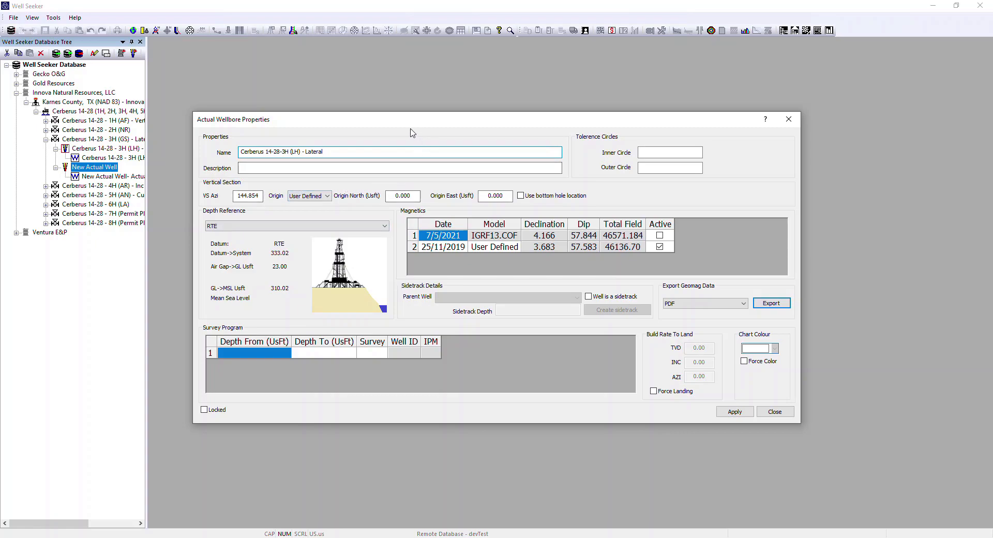
# Step: Compare the actual wellbore's vertical section, depth reference and magnetics with the Well Seeker 3H Report PDF in Foxit PhantomPDF
pyautogui.moveTo(404, 126); pyautogui.dragTo(315, 29)
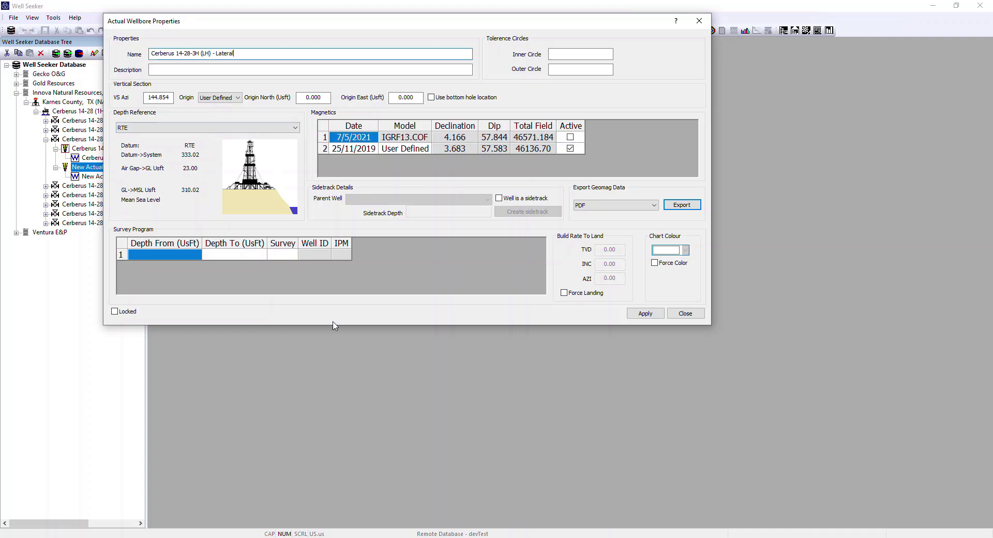
pyautogui.click(682, 205)
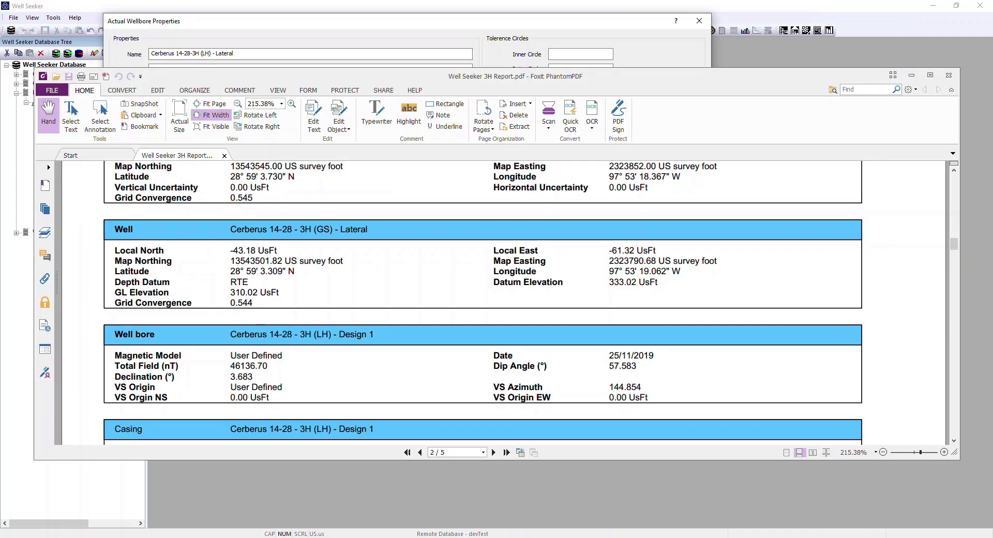
pyautogui.moveTo(698, 86); pyautogui.dragTo(693, 178)
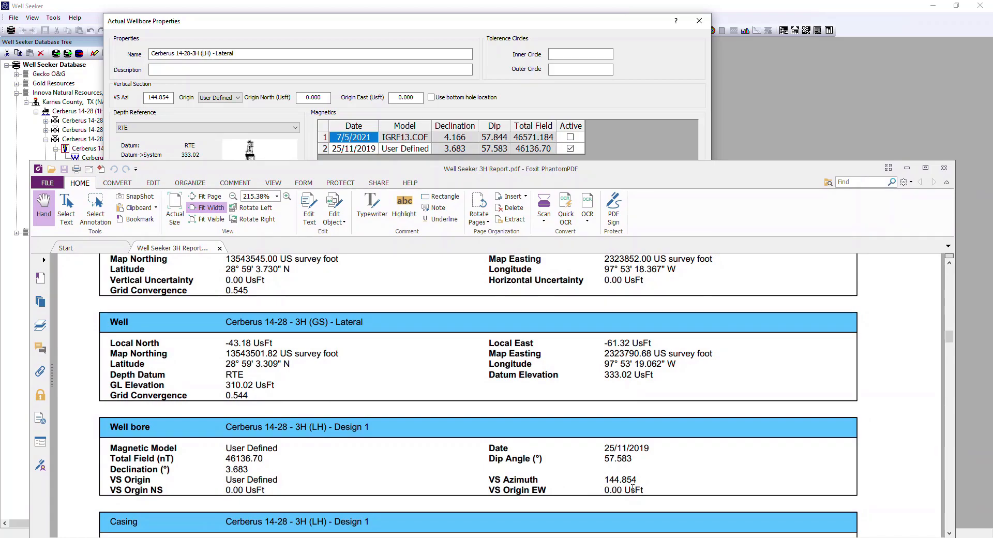
pyautogui.moveTo(629, 170); pyautogui.dragTo(634, 220)
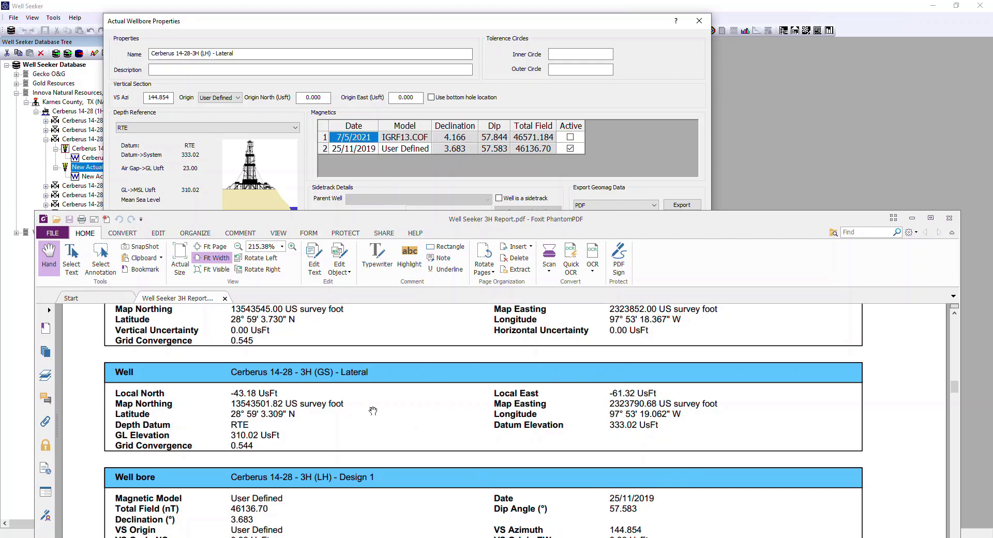
pyautogui.scroll(-1, 344, 477)
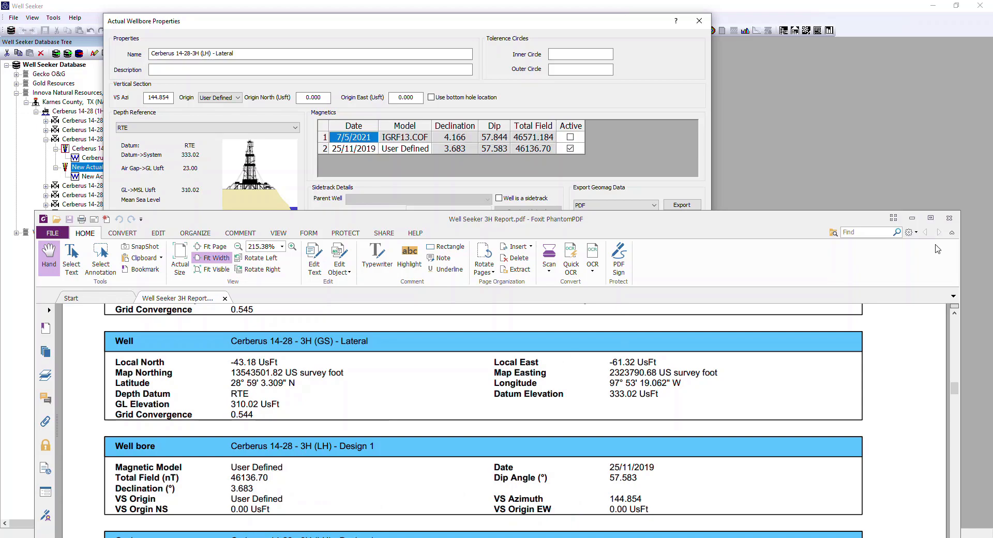
pyautogui.click(913, 219)
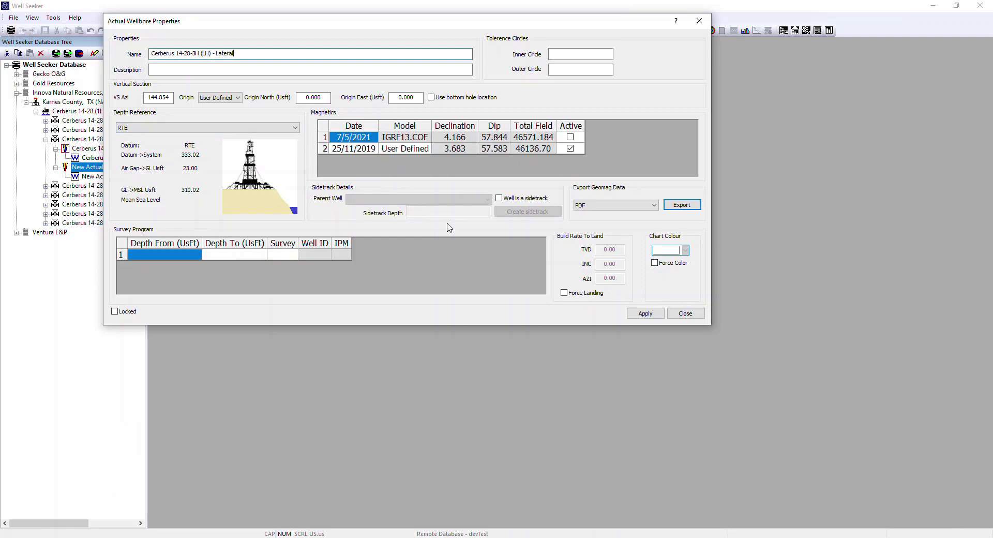
# Step: Apply the actual wellbore's properties, close them, and widen the database tree so the full item names fit
pyautogui.click(644, 317)
pyautogui.click(677, 315)
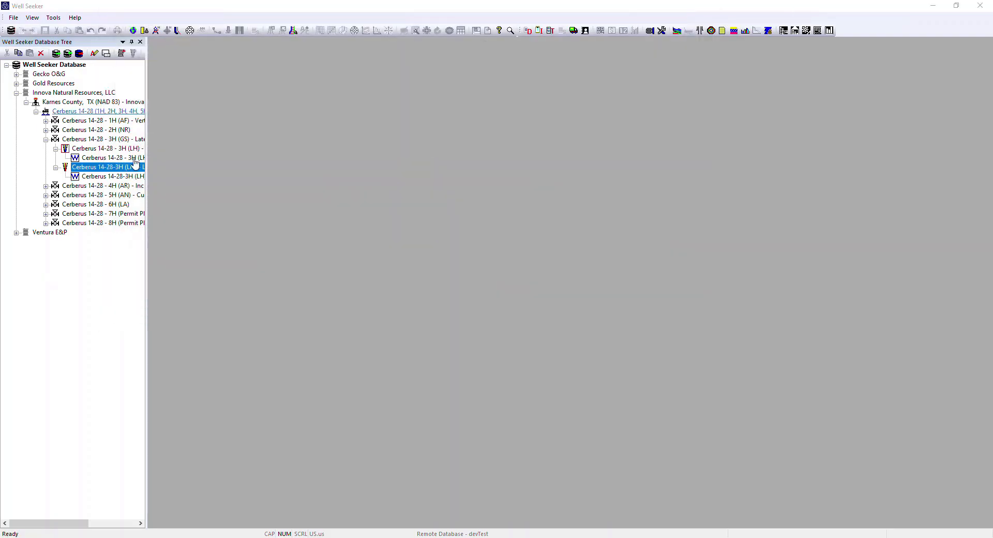
pyautogui.moveTo(147, 162); pyautogui.dragTo(231, 162)
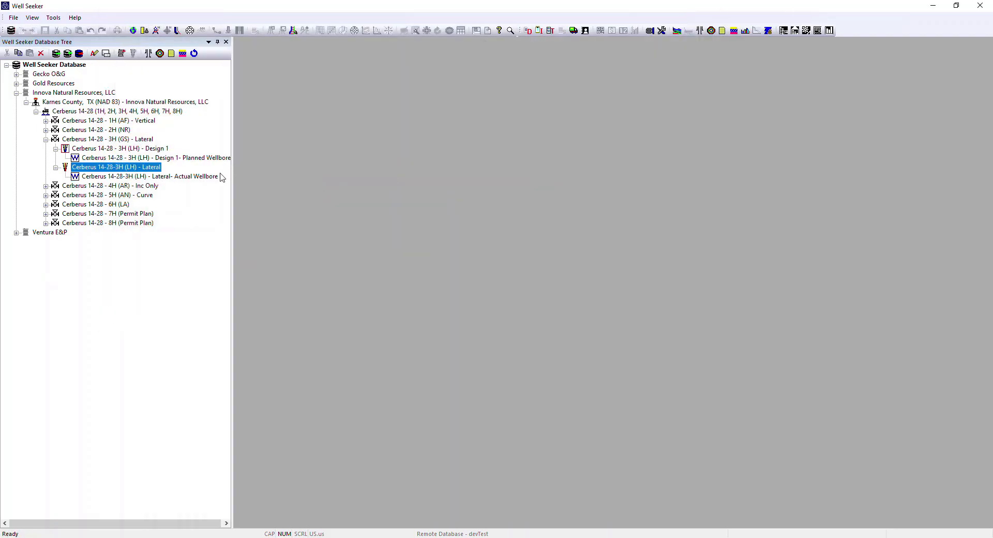
# Step: Insert a new survey under the Cerberus 14-28-3H (LH) - Lateral wellbore and name it 1 - Surface
pyautogui.rightClick(91, 171)
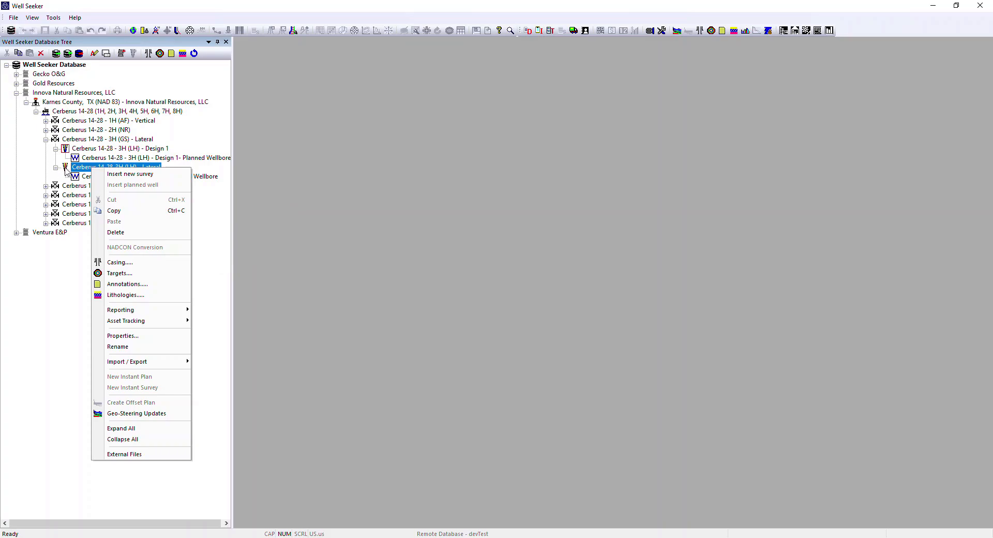
pyautogui.click(118, 176)
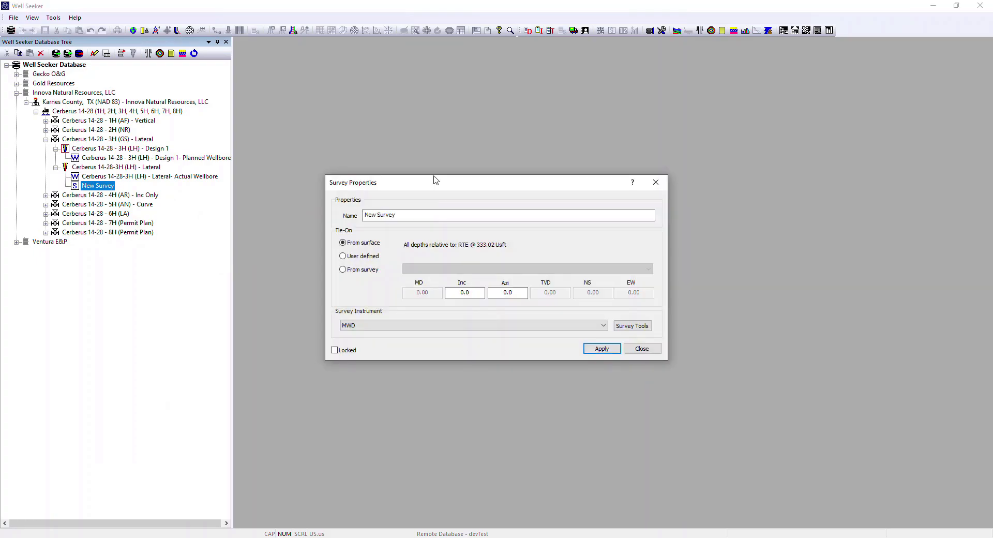
pyautogui.moveTo(434, 179); pyautogui.dragTo(407, 143)
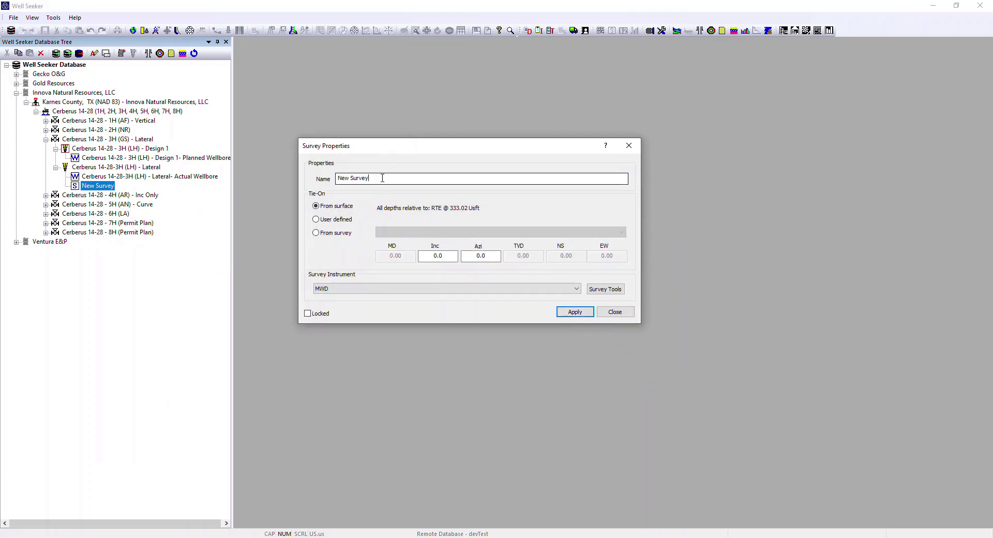
pyautogui.write('1 -')
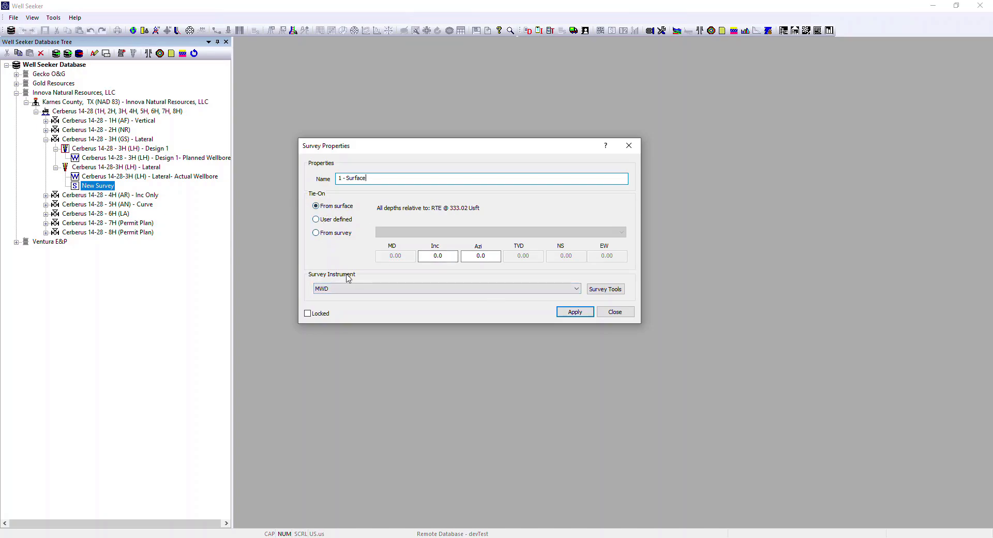
# Step: Set the survey instrument of the new survey to MWD+IFR1+MS, apply the properties and close them
pyautogui.click(576, 288)
pyautogui.scroll(4, 448, 358)
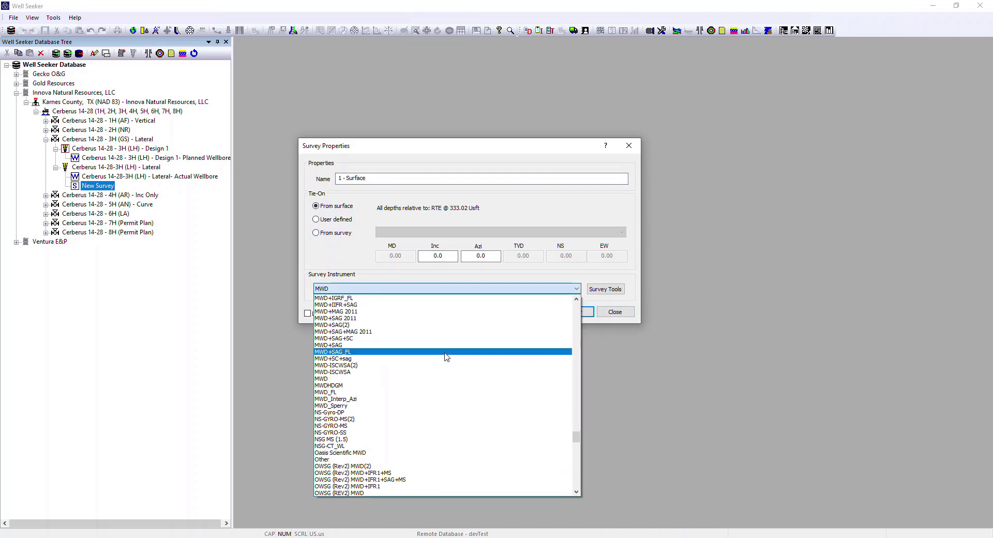
pyautogui.scroll(7, 446, 357)
pyautogui.scroll(3, 447, 357)
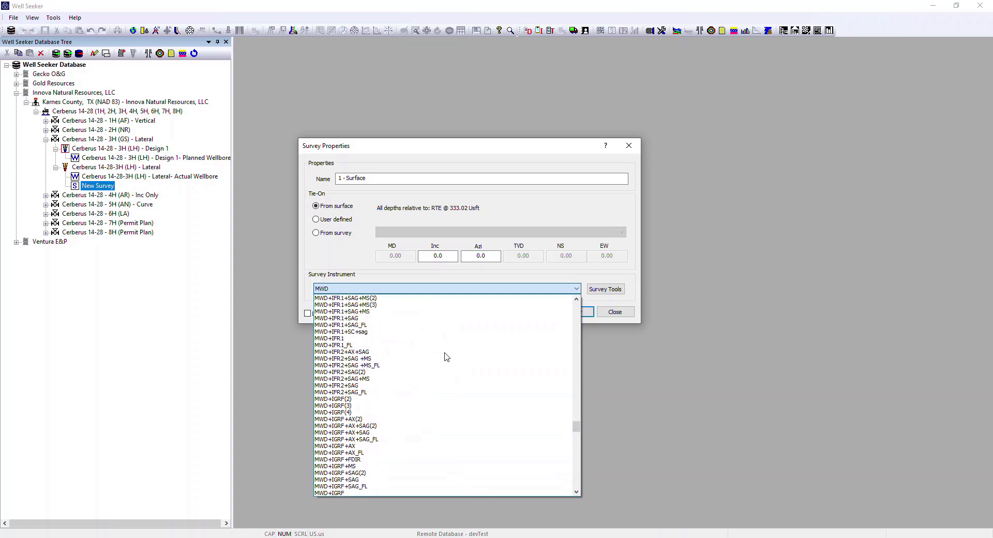
pyautogui.scroll(3, 444, 357)
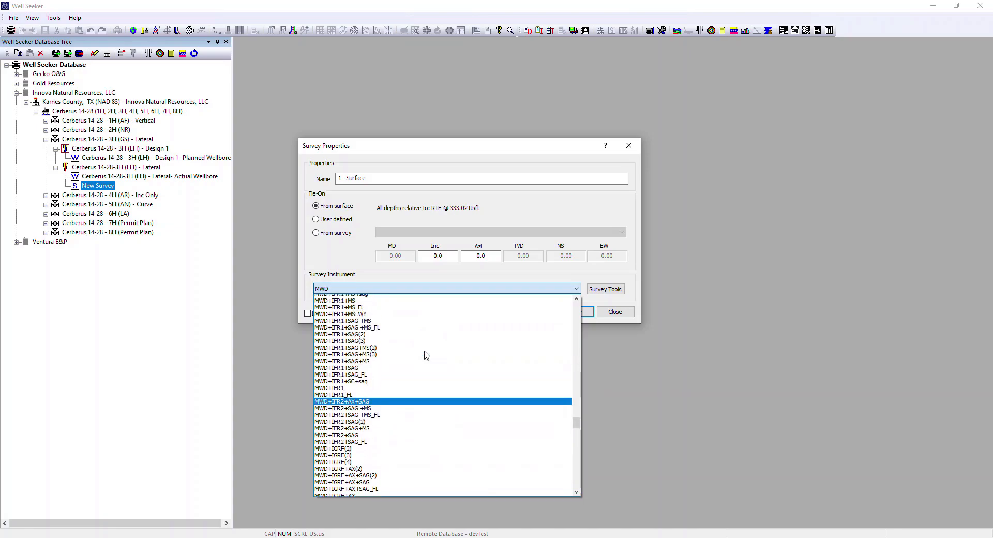
pyautogui.click(372, 311)
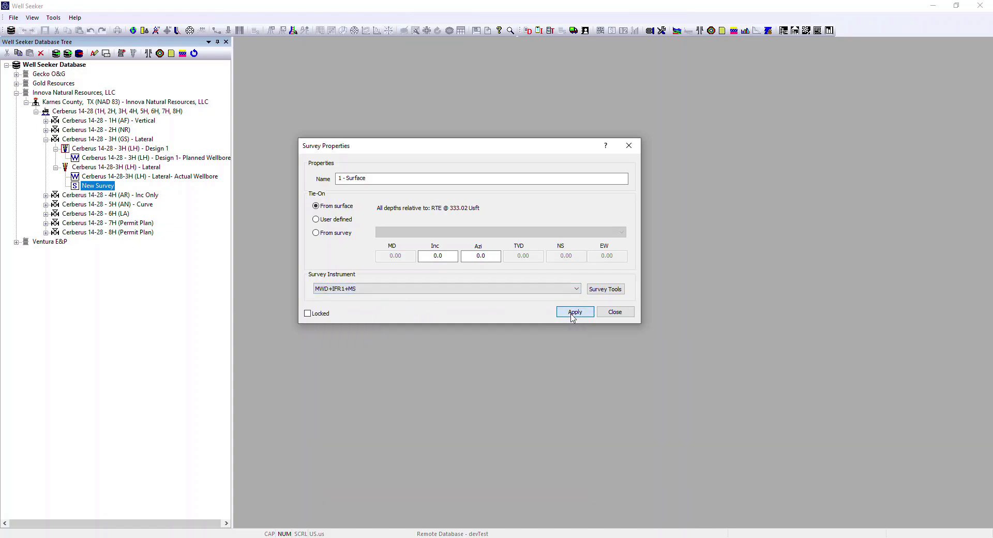
pyautogui.click(615, 312)
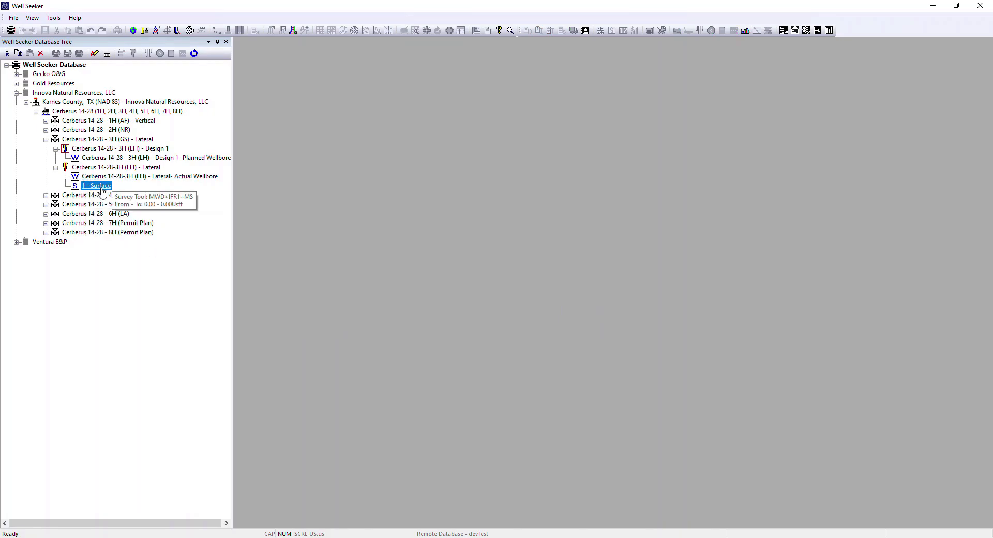
# Step: Open the 1 - Surface survey, save it, add it to the survey program and close it
pyautogui.doubleClick(101, 189)
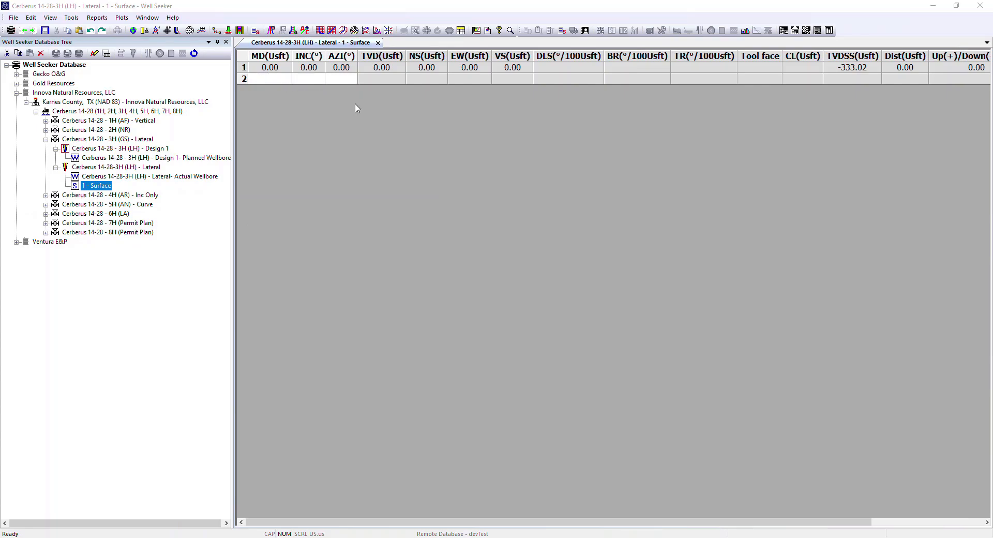
pyautogui.click(47, 31)
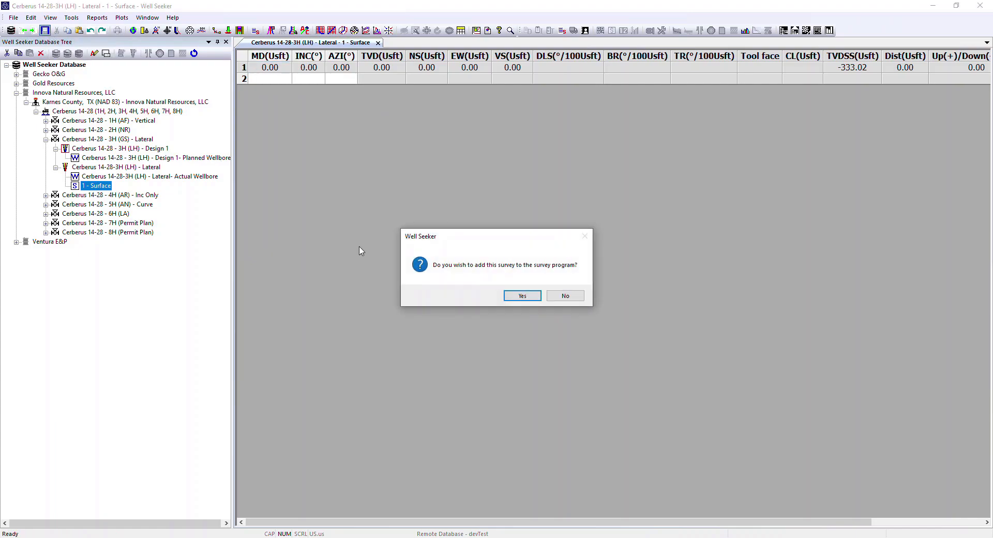
pyautogui.click(533, 296)
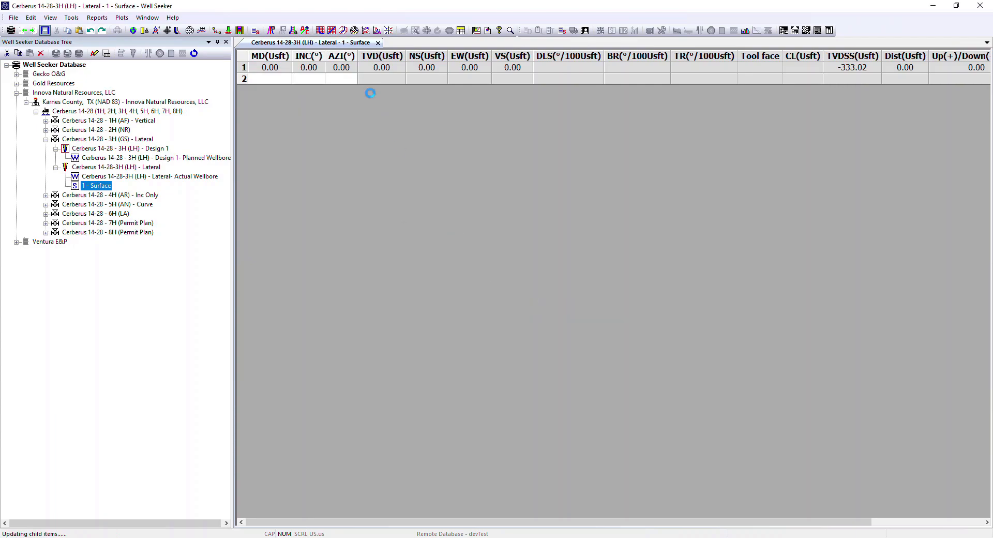
pyautogui.click(378, 43)
# Step: Check the survey program in the Cerberus 14-28-3H (LH) - Lateral wellbore's properties
pyautogui.rightClick(100, 170)
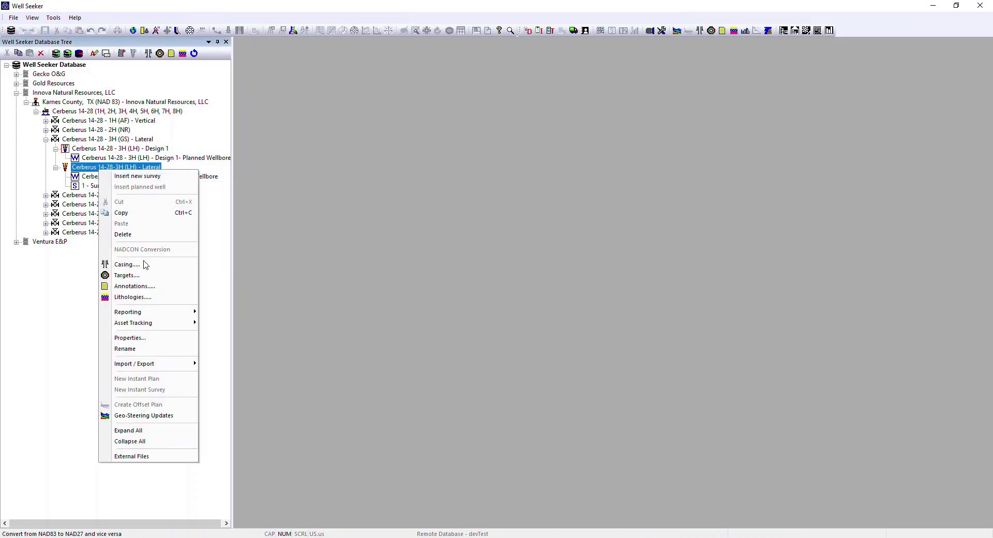
pyautogui.click(156, 339)
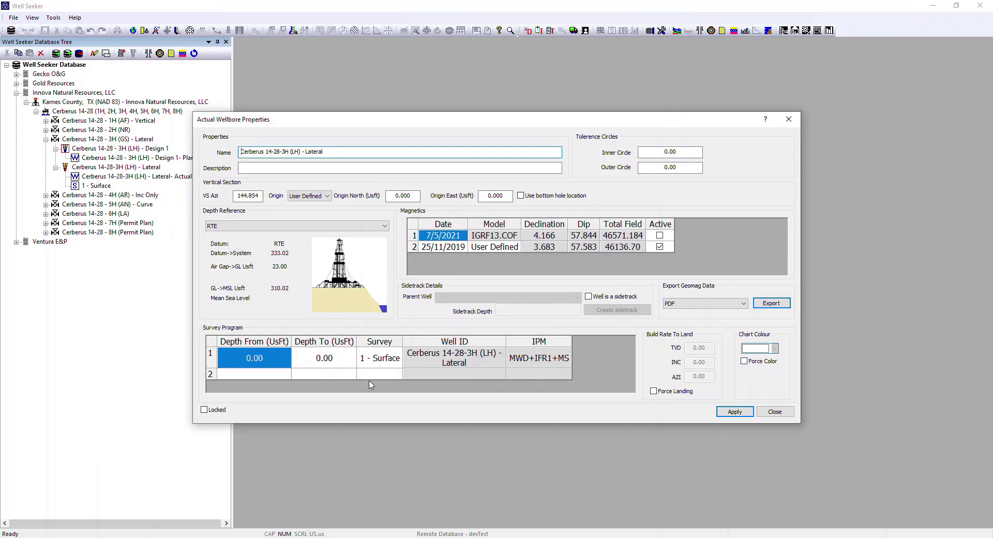
pyautogui.click(775, 411)
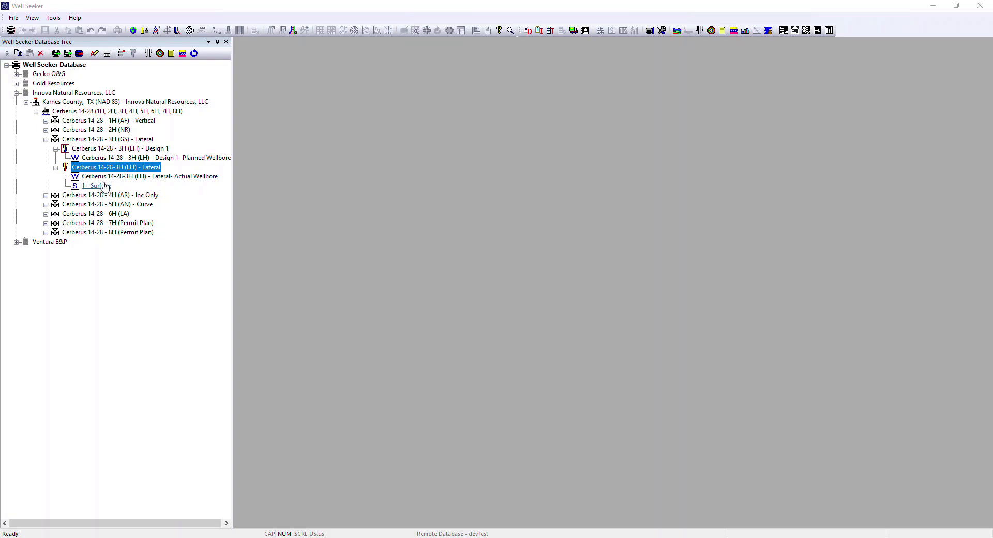
# Step: In the offset selector for the 3H actual wellbore, include 1H (AF), 2H (NR) and the 3H (LH) - Design 1 plan
pyautogui.doubleClick(170, 178)
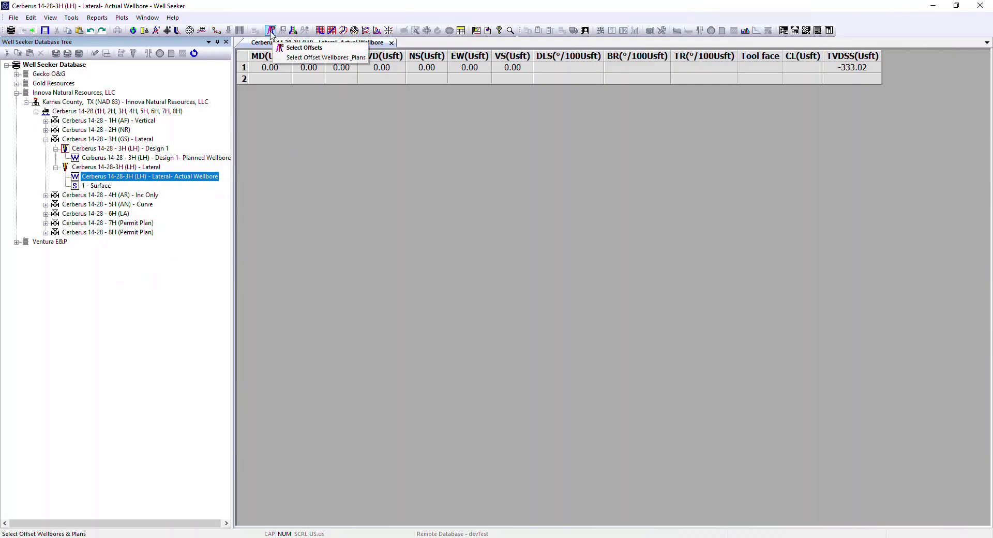
pyautogui.click(122, 18)
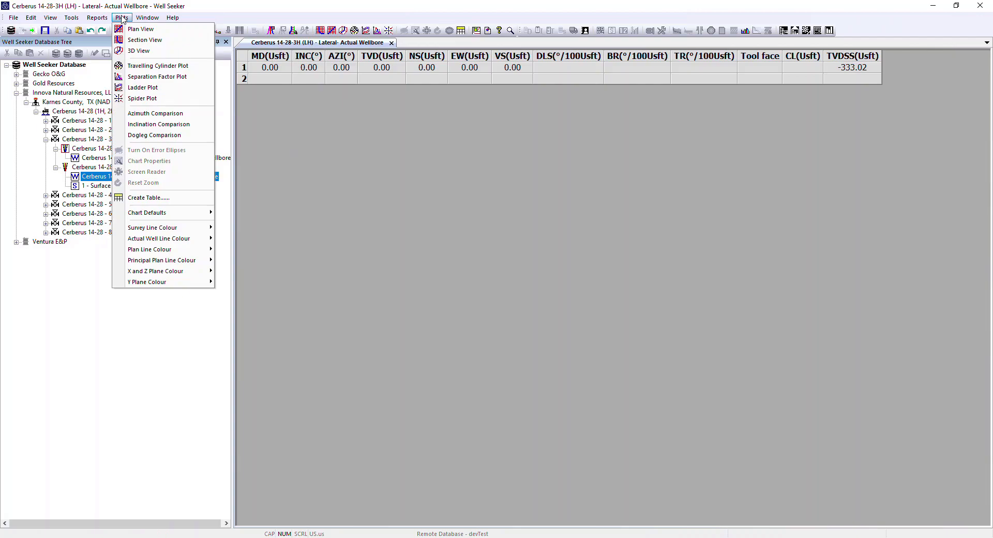
pyautogui.moveTo(71, 18)
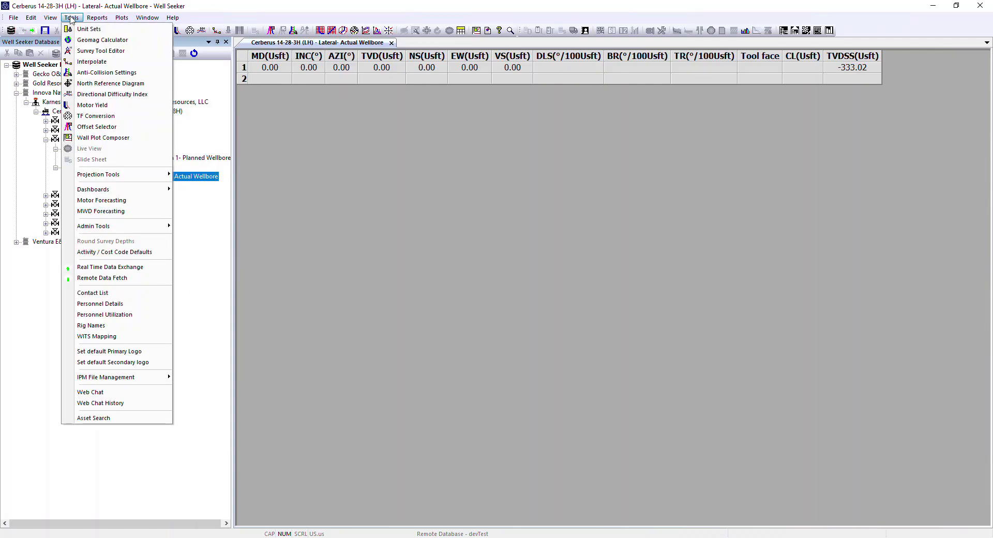
pyautogui.click(102, 127)
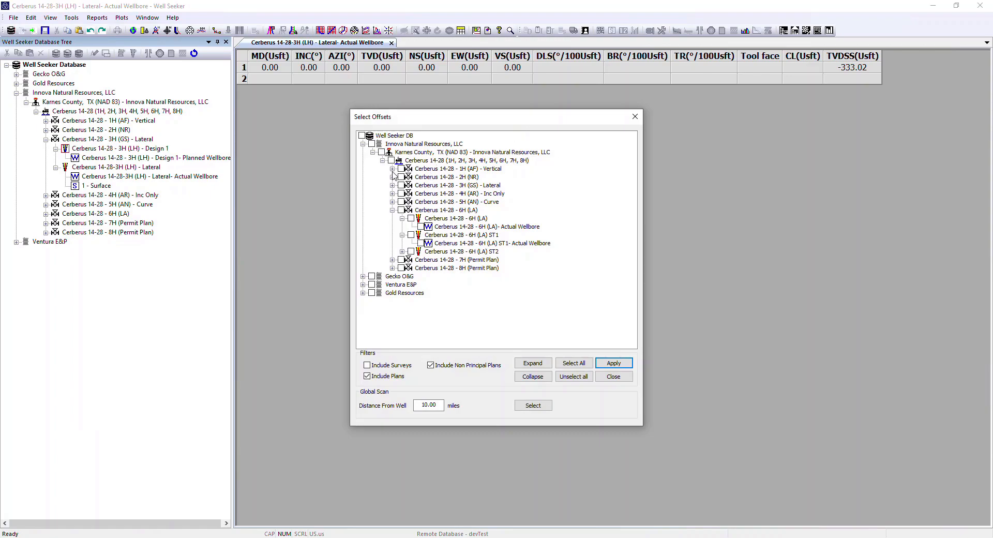
pyautogui.click(392, 168)
pyautogui.click(411, 177)
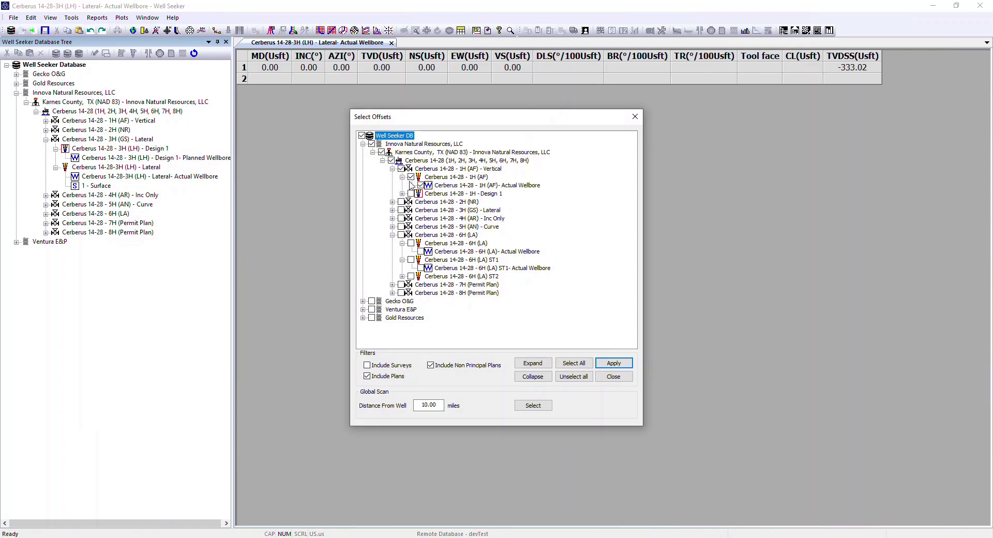
pyautogui.click(392, 202)
pyautogui.click(411, 210)
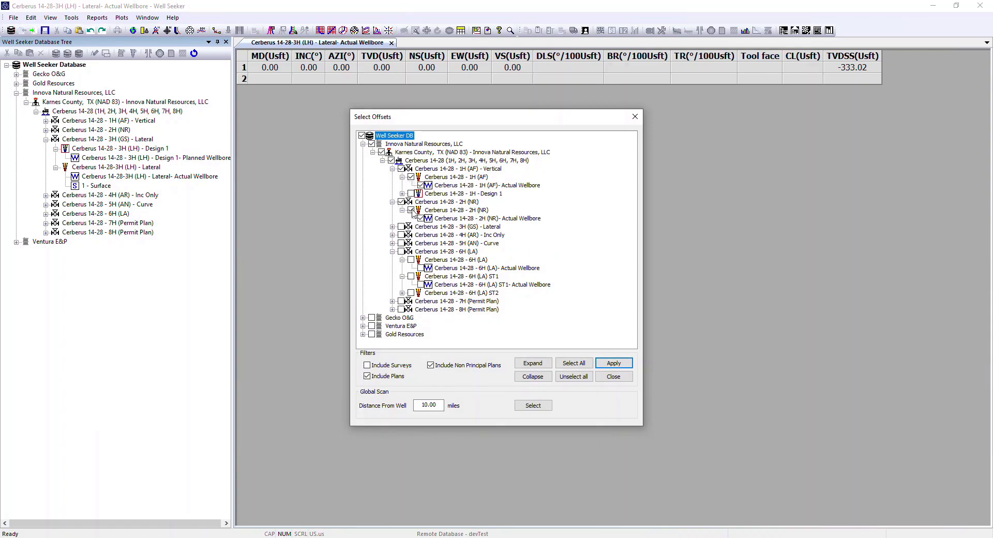
pyautogui.click(391, 227)
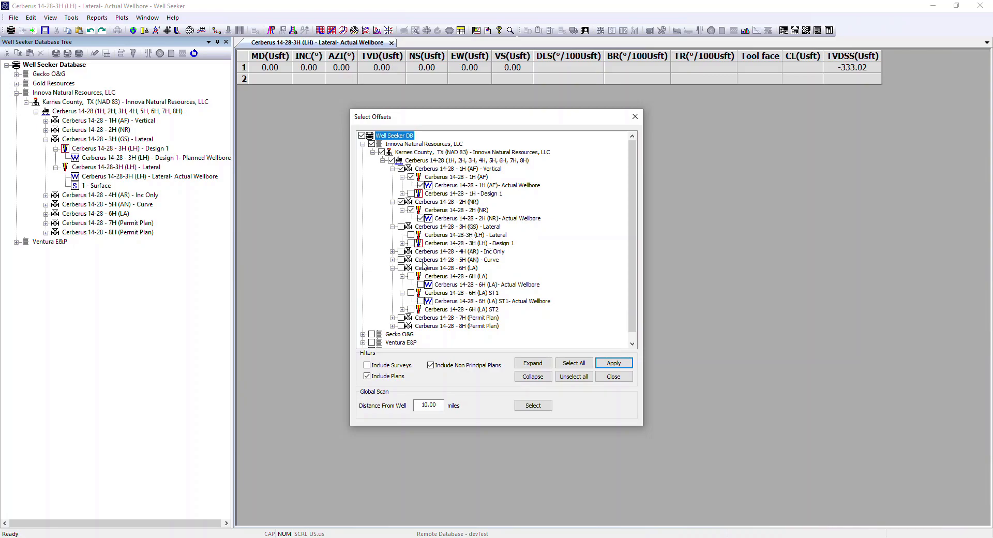
pyautogui.click(411, 243)
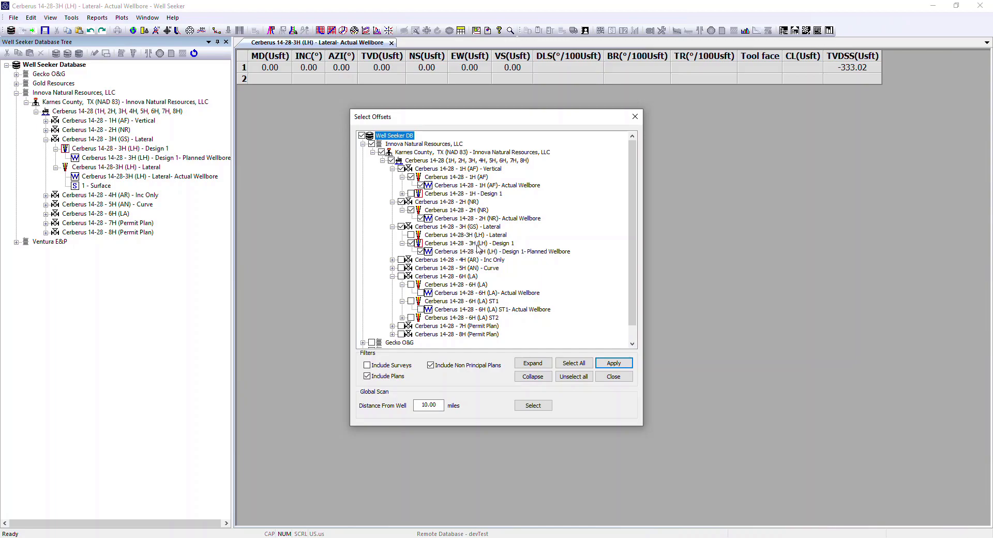
# Step: Include 4H (AR), 5H (AN) - Curve, 6H (LA), 6H (LA) ST1 and 6H (LA) ST2 as offsets
pyautogui.click(393, 261)
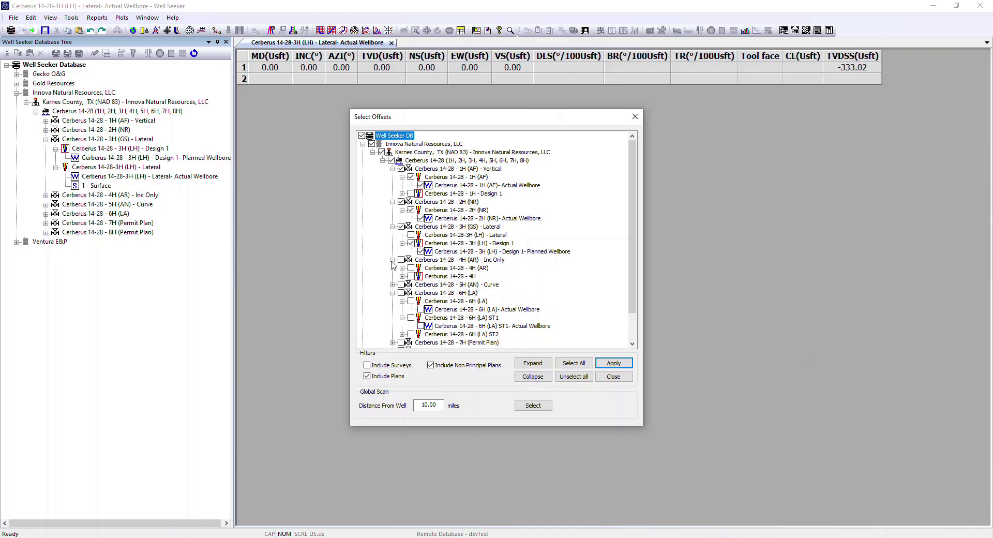
pyautogui.click(412, 269)
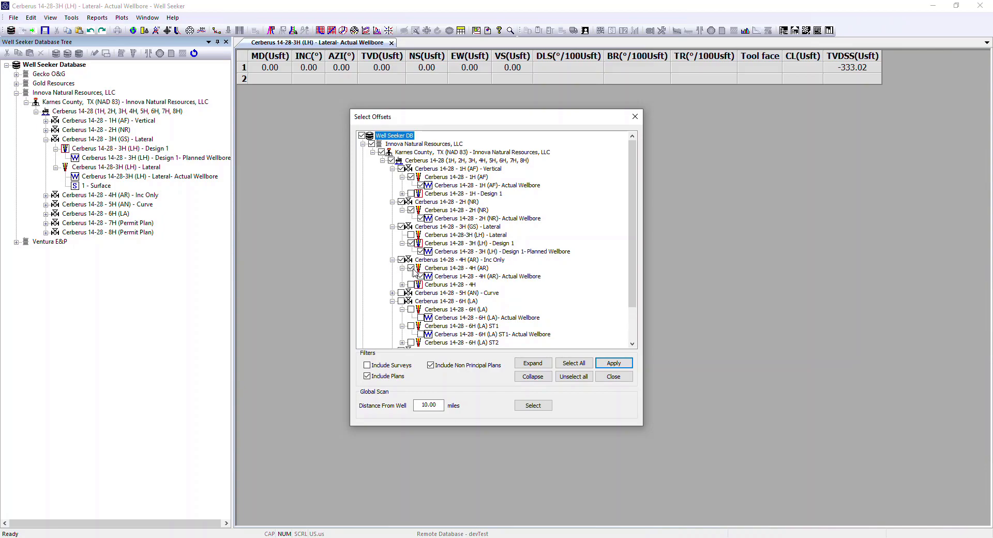
pyautogui.click(393, 293)
pyautogui.scroll(-3, 392, 280)
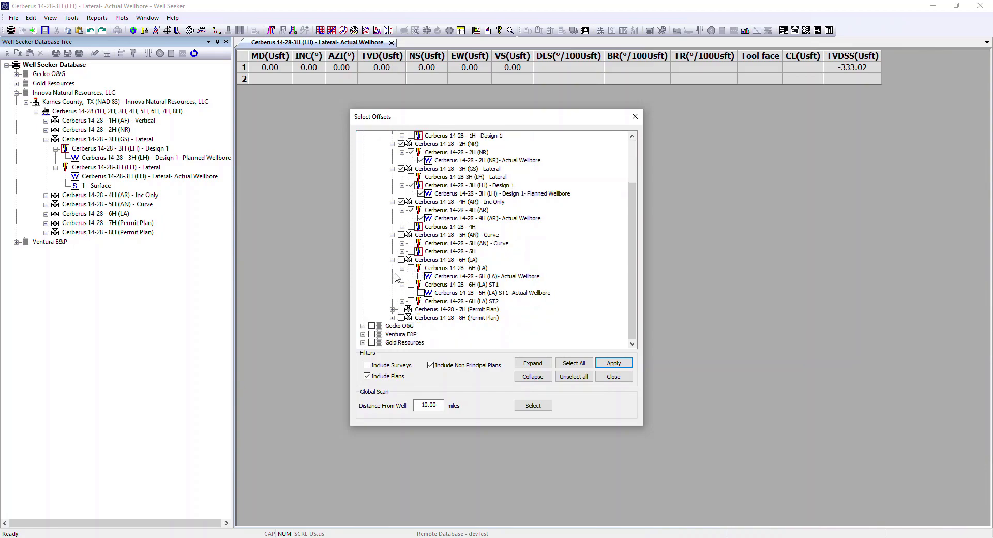
pyautogui.click(412, 244)
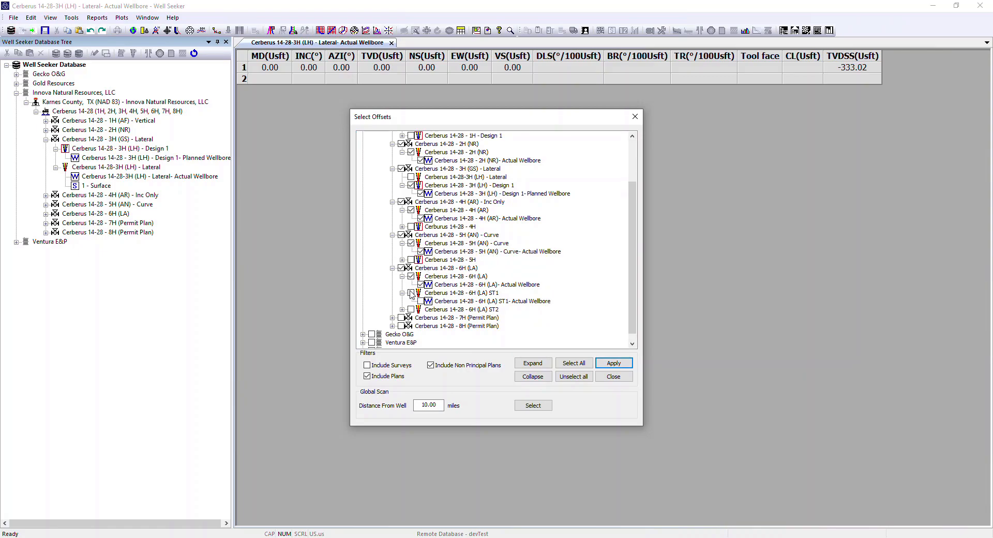
pyautogui.click(412, 309)
pyautogui.scroll(-1, 403, 311)
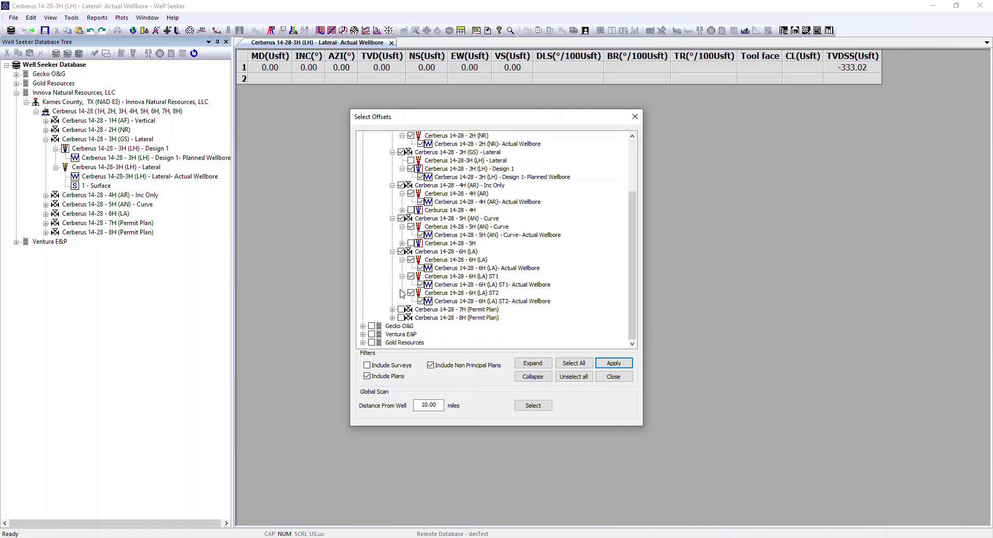
# Step: Include 7H (PD) and 8H - Design 1 as offsets, apply the selection and close the actual wellbore
pyautogui.click(393, 309)
pyautogui.click(411, 318)
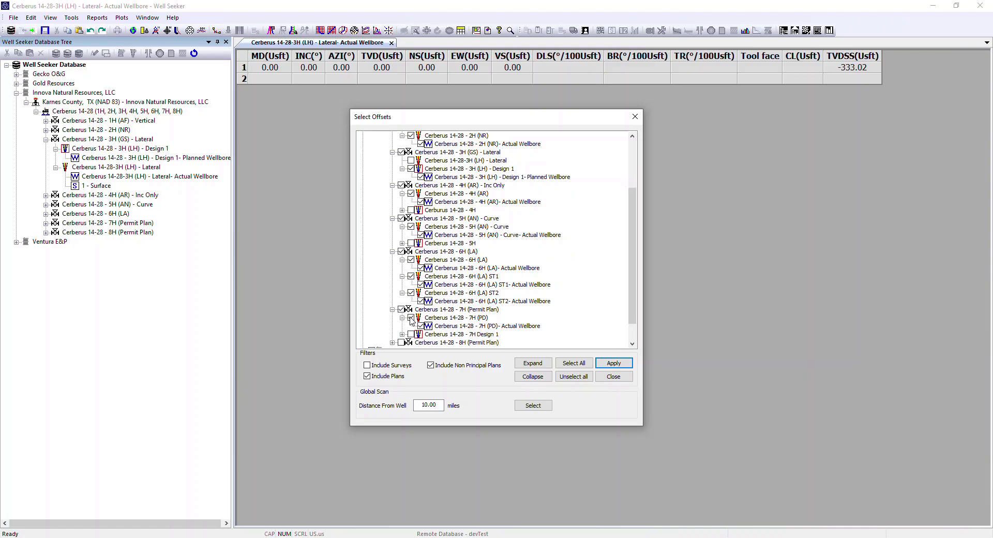
pyautogui.scroll(-1, 385, 308)
pyautogui.click(392, 318)
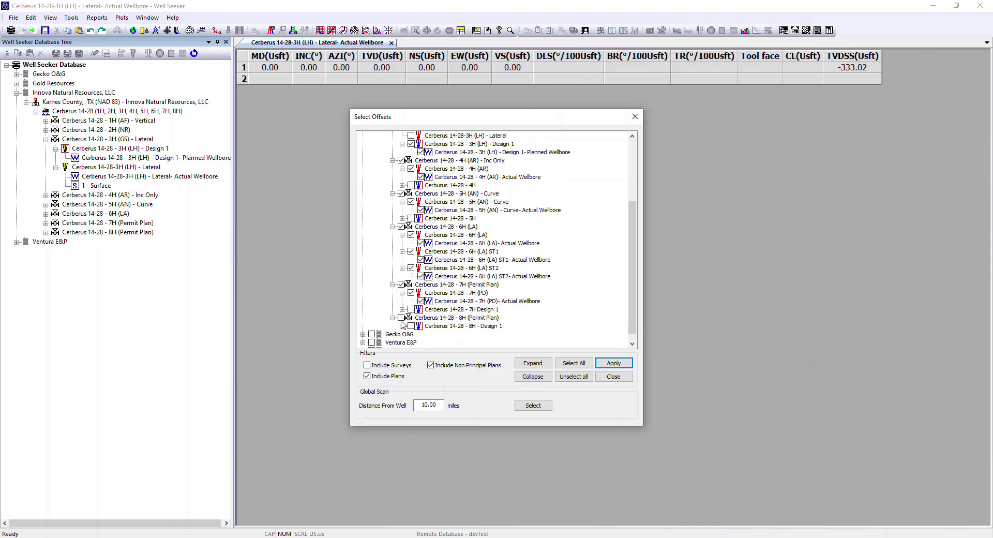
pyautogui.click(411, 326)
pyautogui.scroll(4, 392, 164)
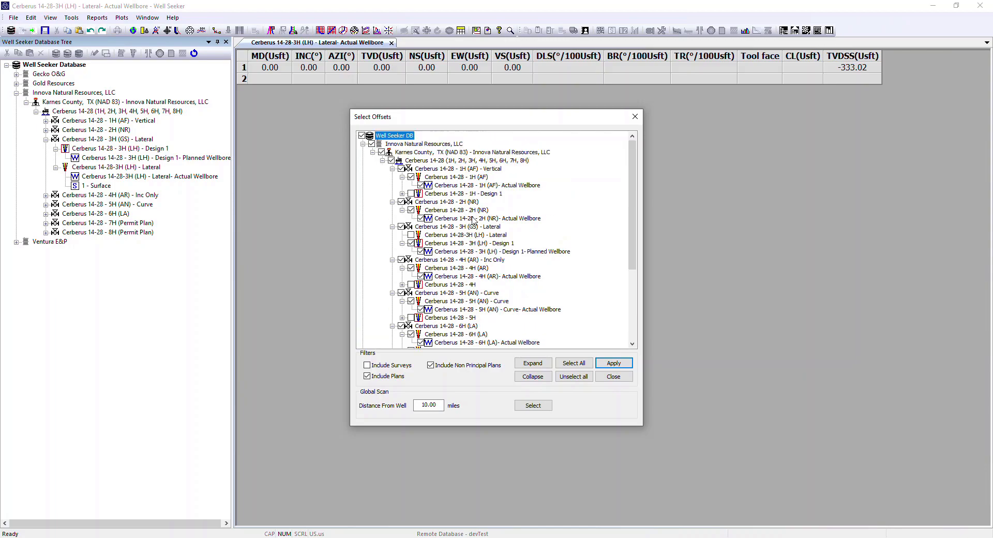
pyautogui.click(613, 363)
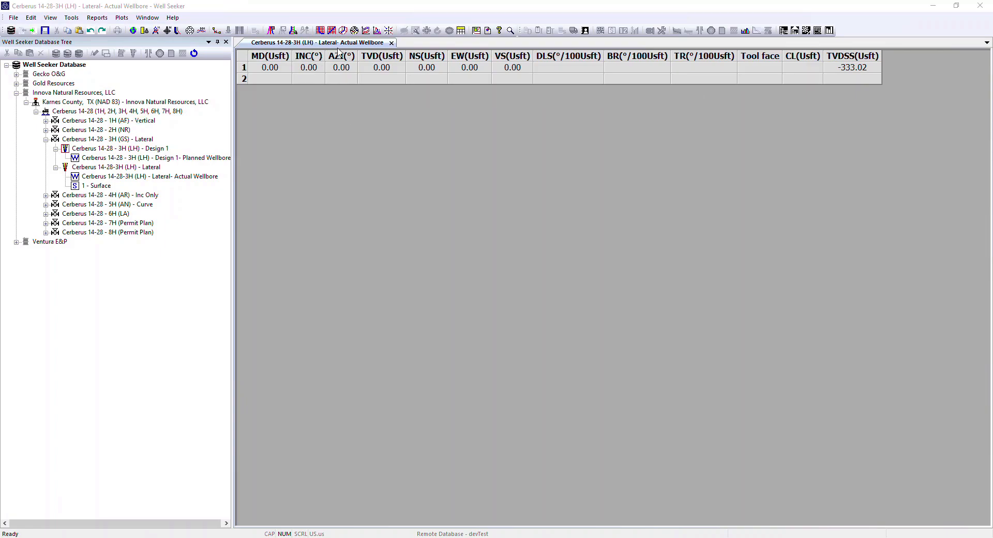
pyautogui.click(392, 43)
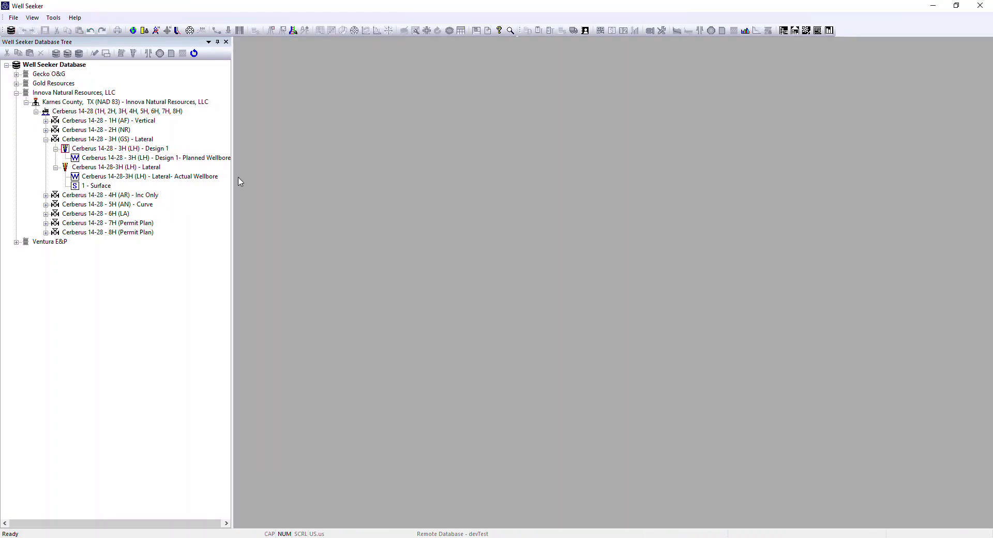
# Step: Open the Drill String Editor for the 3H (LH) - Lateral wellbore and add a new BHA described as Surface
pyautogui.moveTo(97, 170)
pyautogui.rightClick(85, 171)
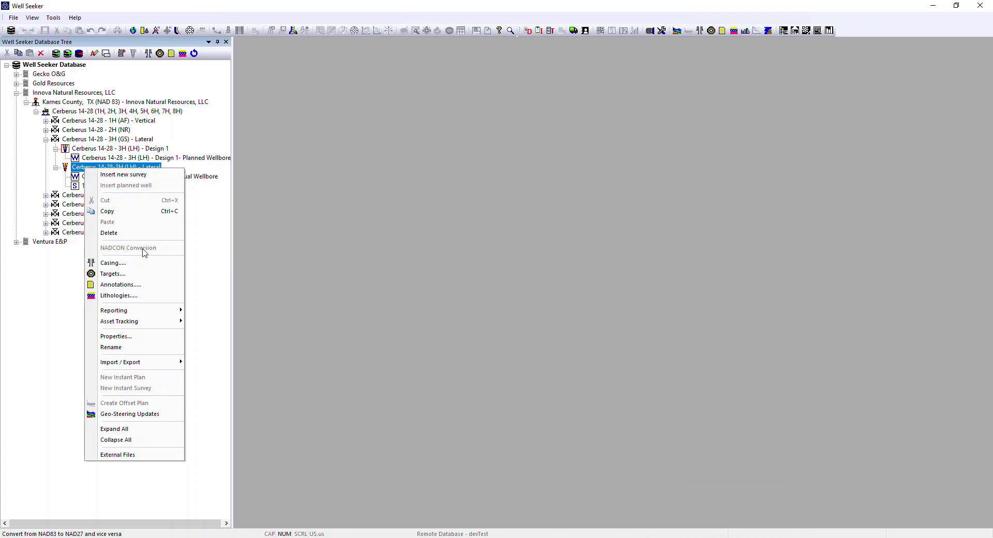
pyautogui.moveTo(153, 315)
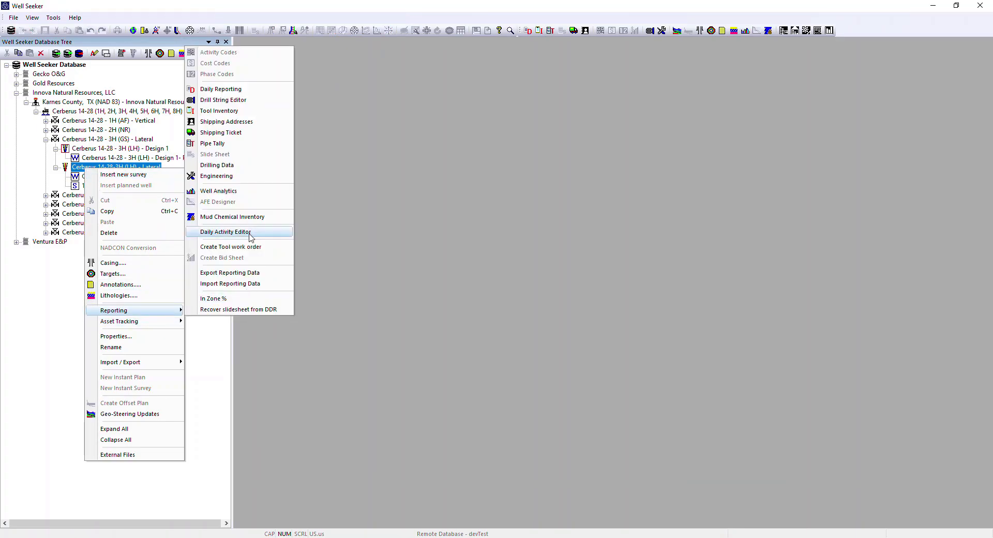
pyautogui.click(234, 102)
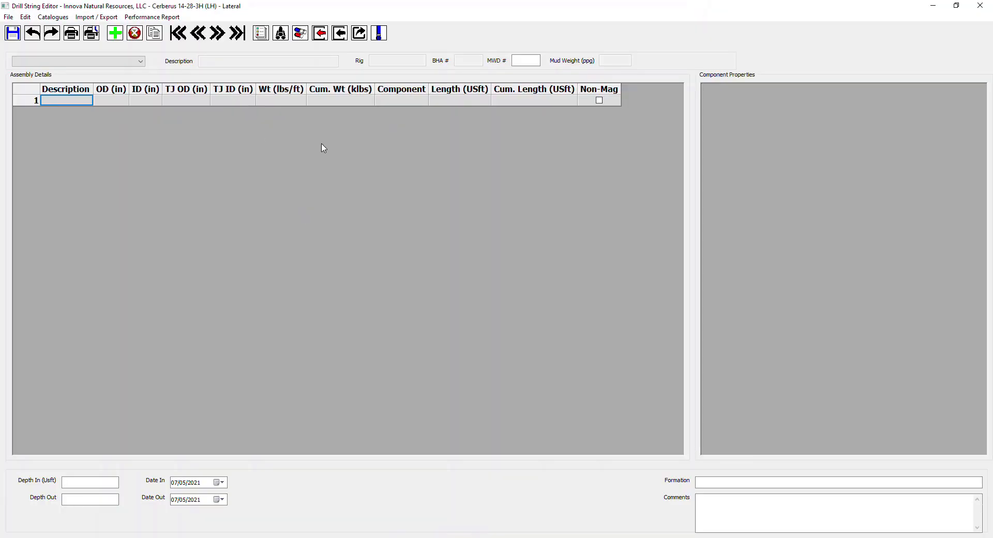
pyautogui.click(116, 34)
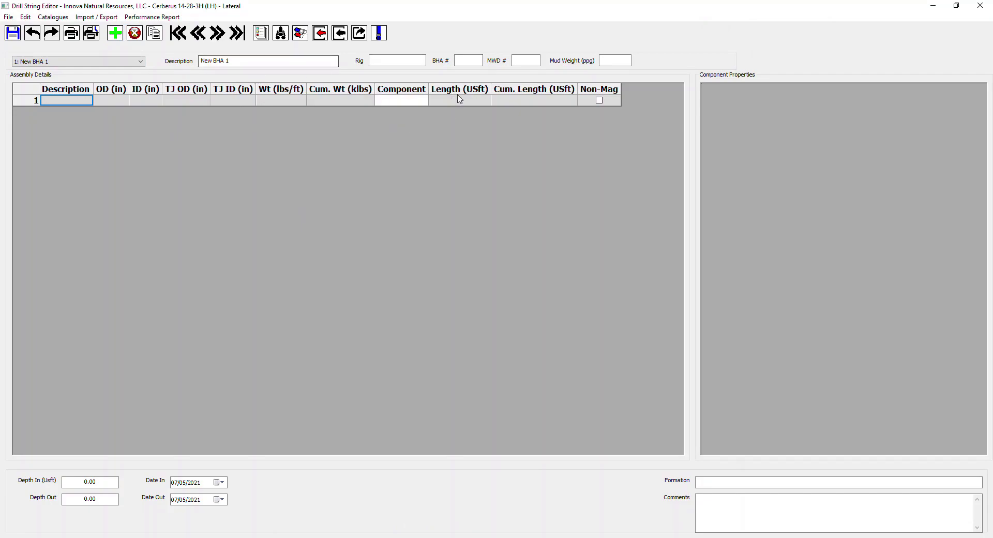
pyautogui.moveTo(258, 61); pyautogui.dragTo(129, 74)
pyautogui.write('Surface')
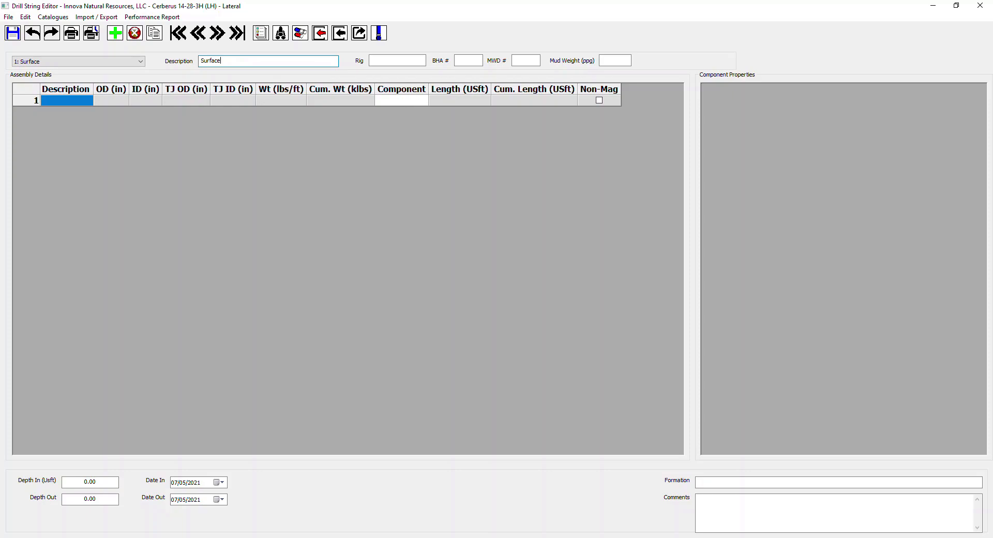
# Step: Set the Surface assembly's BHA number to 1 and MWD number to 1, and close the Drill String Editor
pyautogui.click(457, 62)
pyautogui.write('1')
pyautogui.click(526, 61)
pyautogui.write('1')
pyautogui.click(480, 61)
pyautogui.click(980, 5)
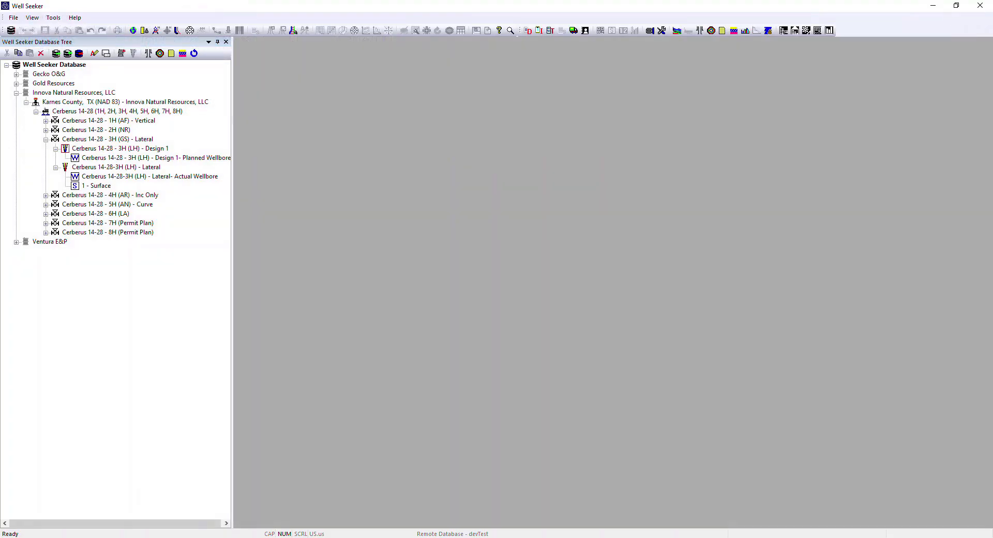
# Step: Open the admin Well Permissions settings and enable individual well permissions
pyautogui.click(53, 18)
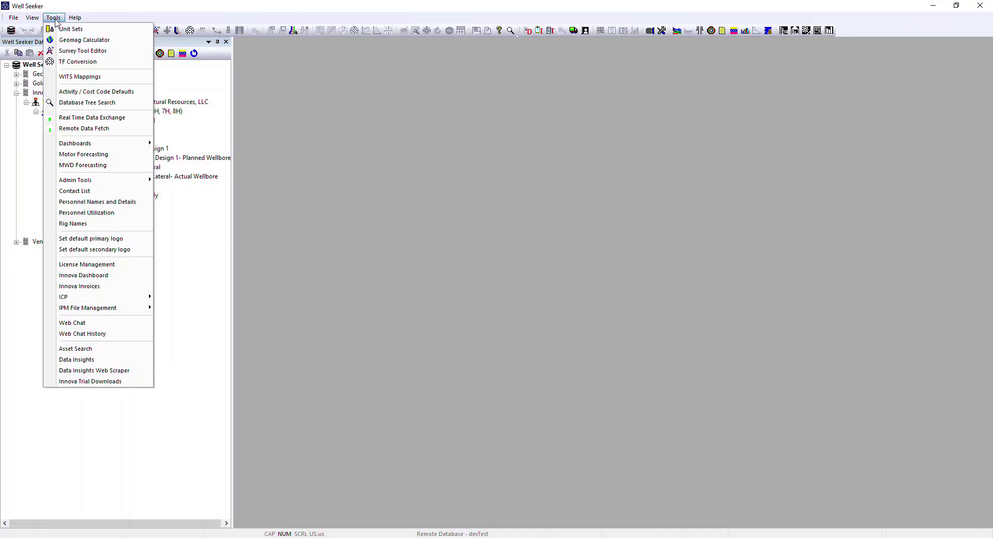
pyautogui.moveTo(110, 186)
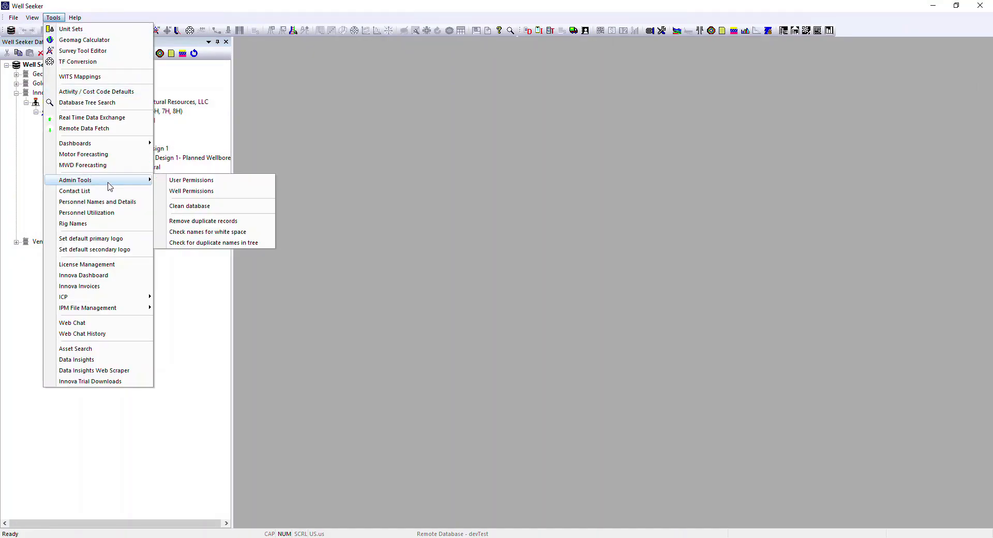
pyautogui.click(192, 192)
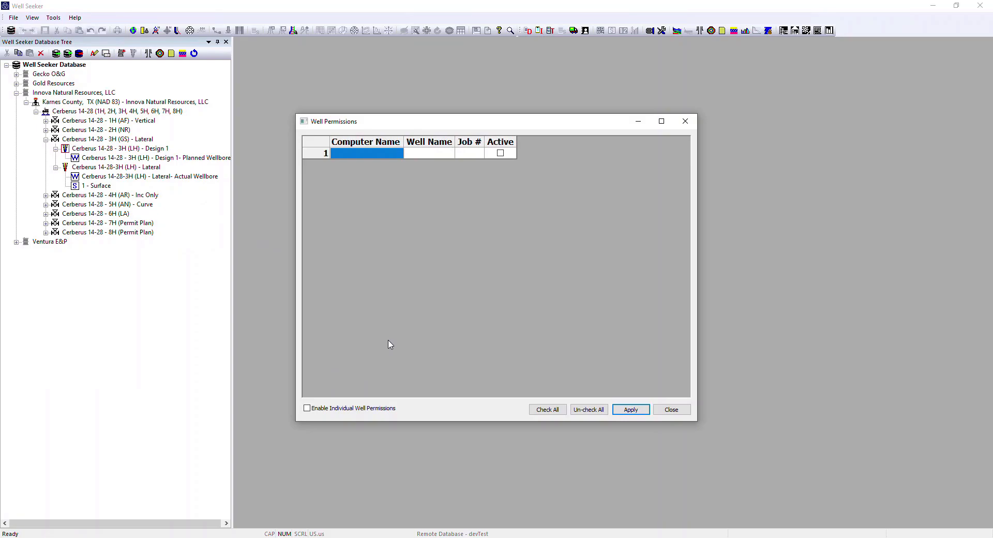
pyautogui.click(307, 408)
# Step: Examine the well names and job numbers available for the first well permissions entry, without choosing any
pyautogui.click(442, 154)
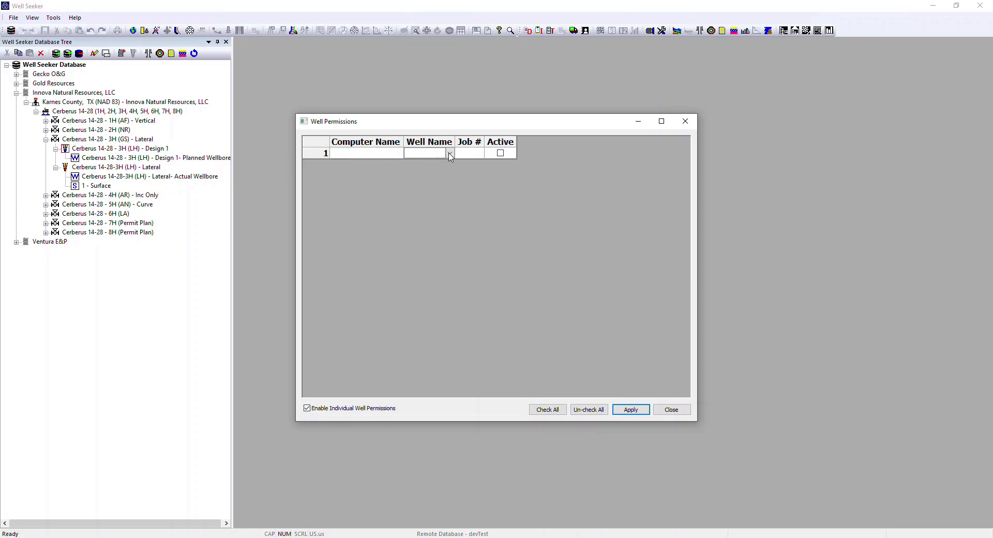
pyautogui.click(450, 153)
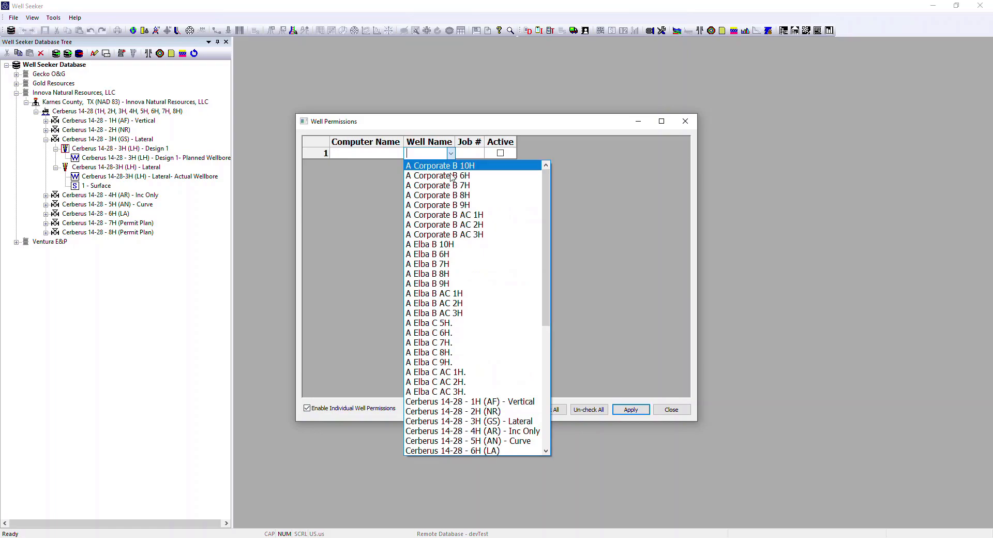
pyautogui.scroll(-8, 445, 309)
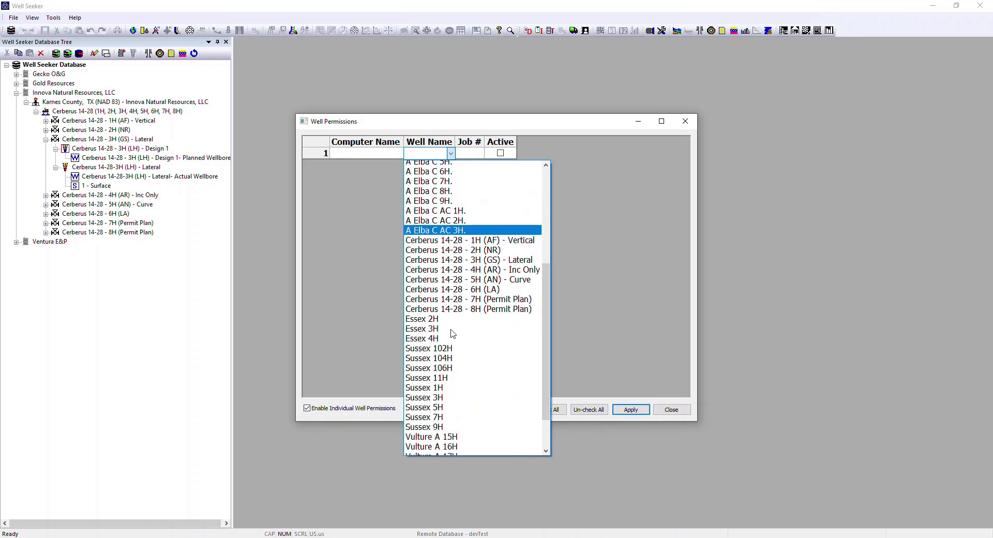
pyautogui.click(485, 157)
pyautogui.click(482, 154)
pyautogui.click(480, 154)
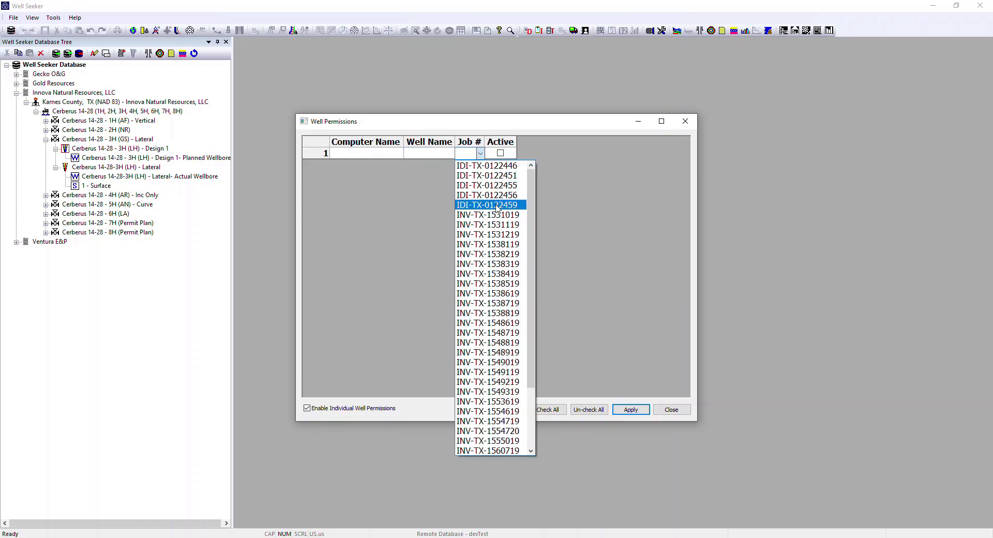
pyautogui.click(558, 166)
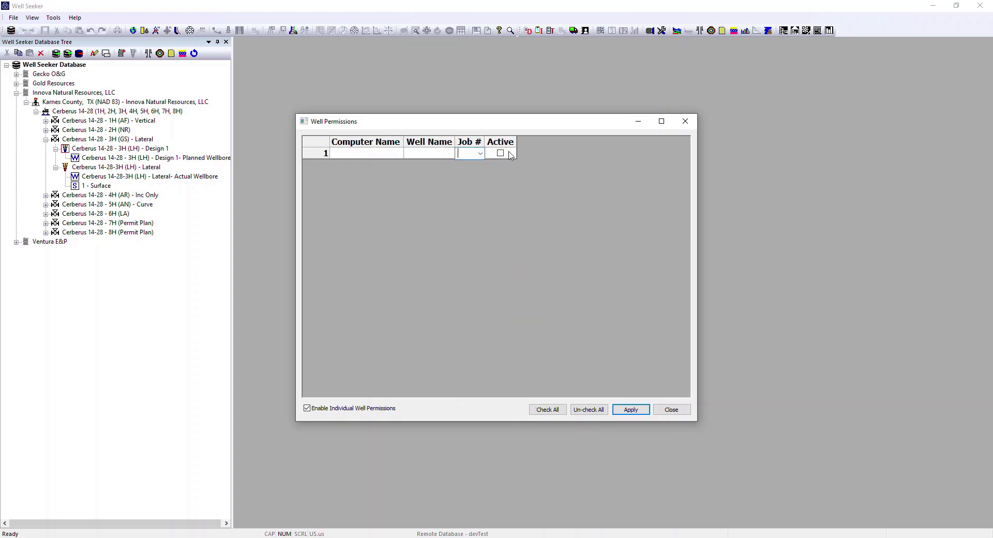
# Step: Disable individual well permissions and close the Well Permissions settings
pyautogui.click(370, 153)
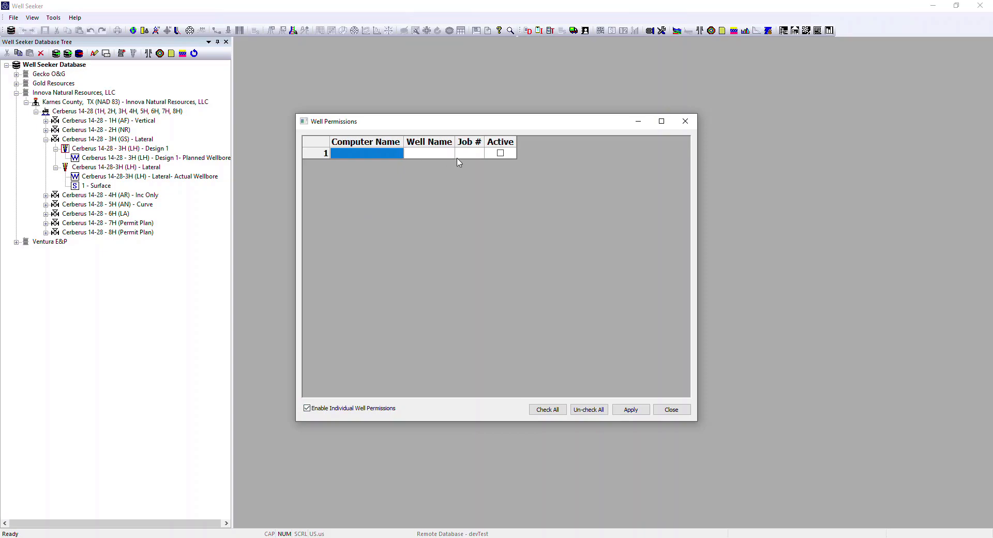
pyautogui.click(307, 408)
pyautogui.click(671, 409)
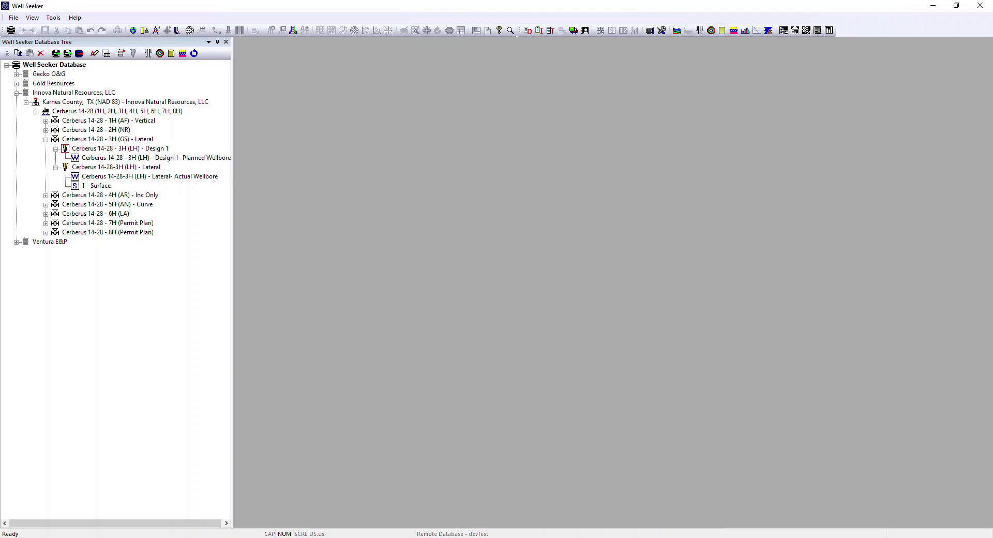
# Step: Review the personnel names and details and the position options for a new entry, and close the list without changes
pyautogui.click(54, 17)
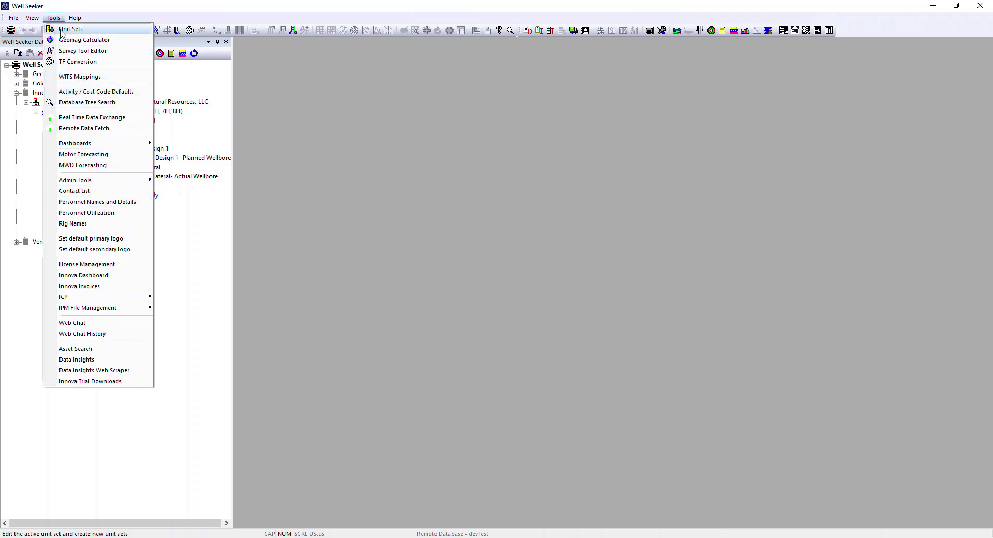
pyautogui.click(105, 202)
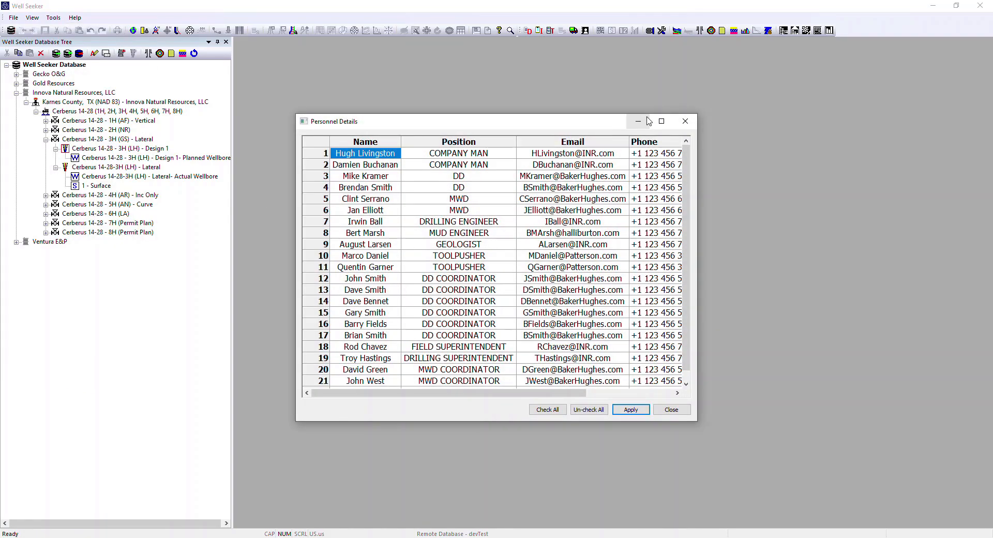
pyautogui.click(662, 121)
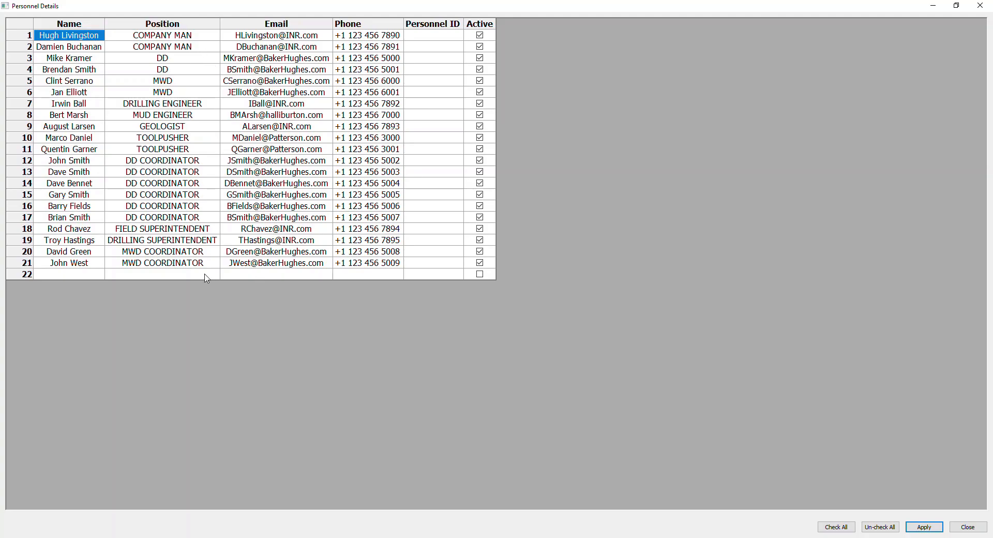
pyautogui.click(84, 276)
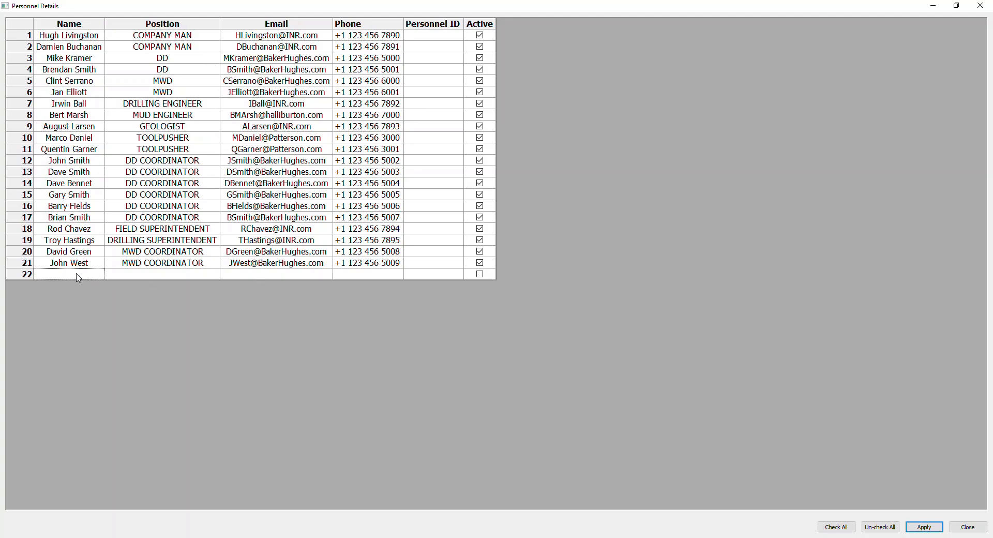
pyautogui.doubleClick(157, 276)
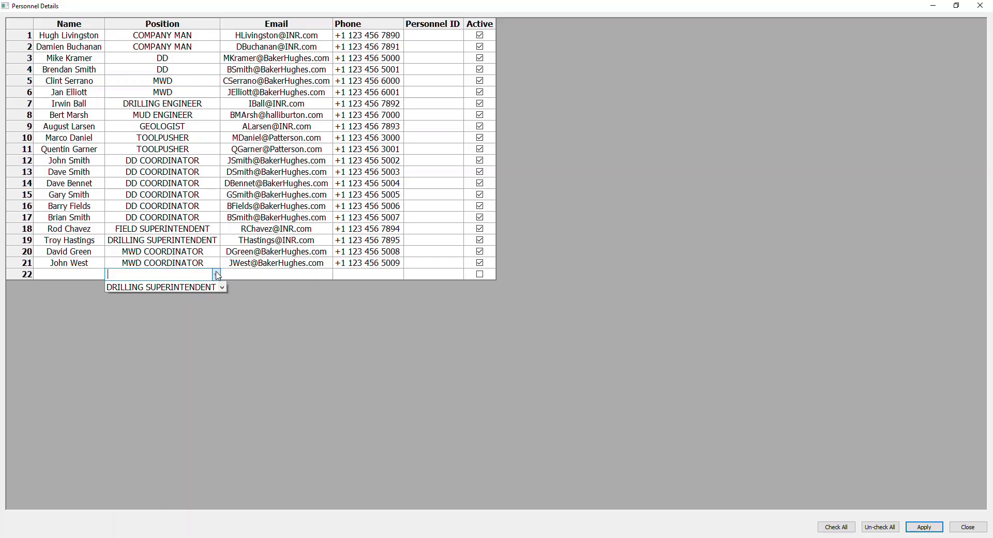
pyautogui.click(216, 274)
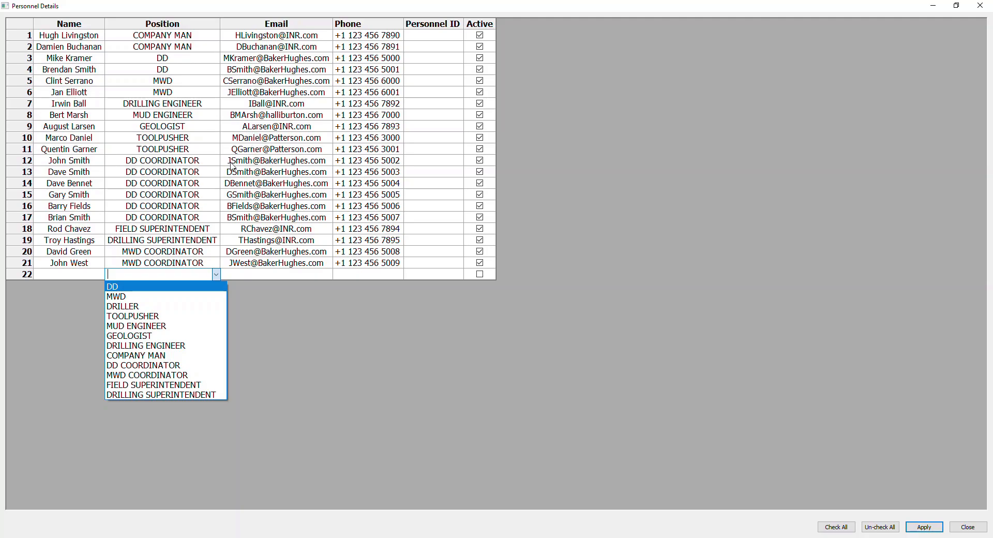
pyautogui.click(437, 184)
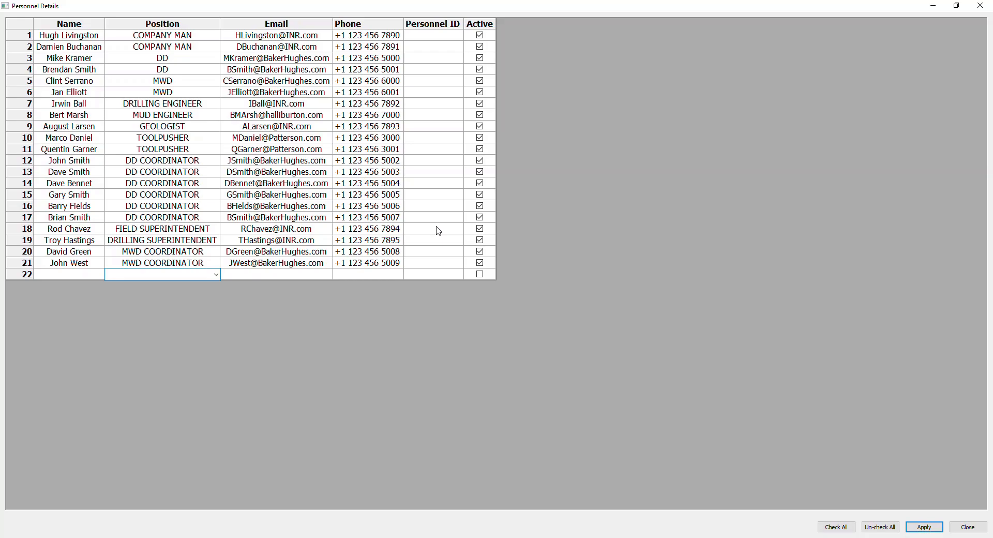
pyautogui.click(979, 6)
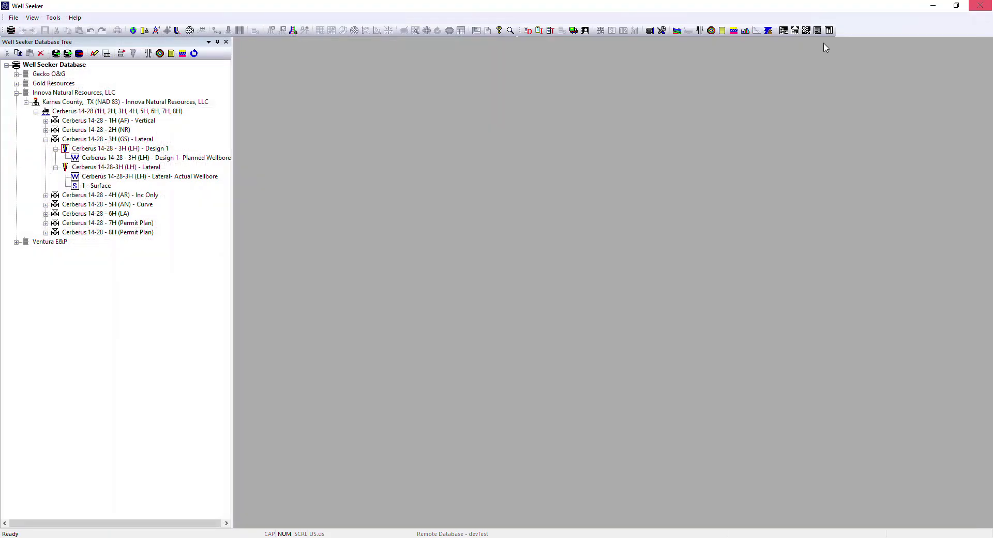
# Step: Review the rig names list and its active settings, and close it without changes
pyautogui.click(54, 17)
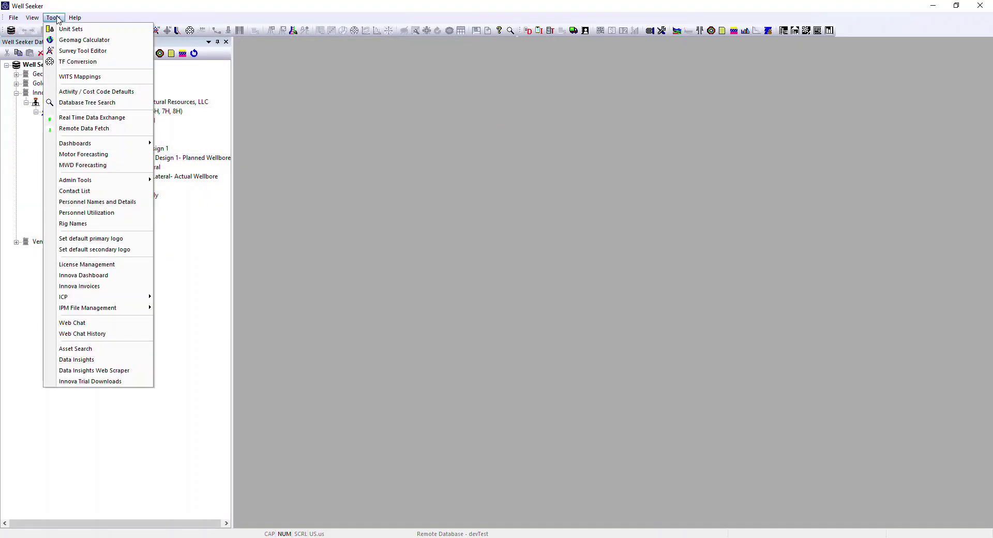
pyautogui.click(95, 223)
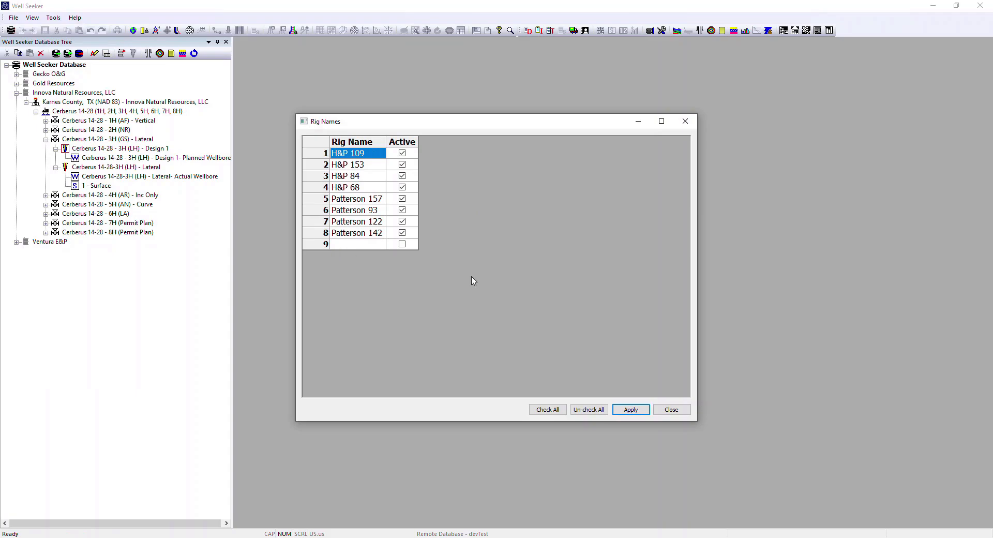
pyautogui.click(678, 413)
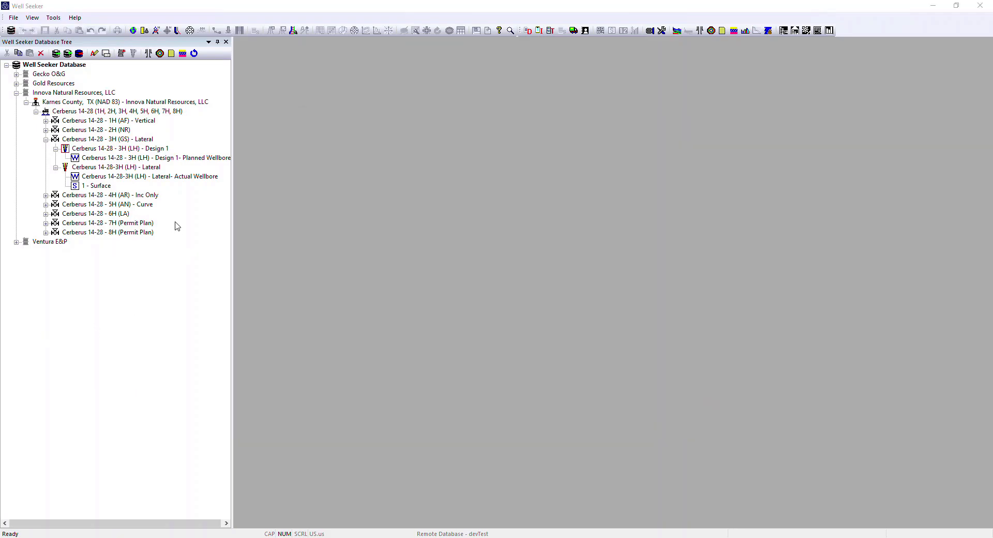
# Step: Open Daily Reporting for the Cerberus 14-28-3H (LH) - Lateral wellbore and set the well status to Upcoming
pyautogui.click(80, 170)
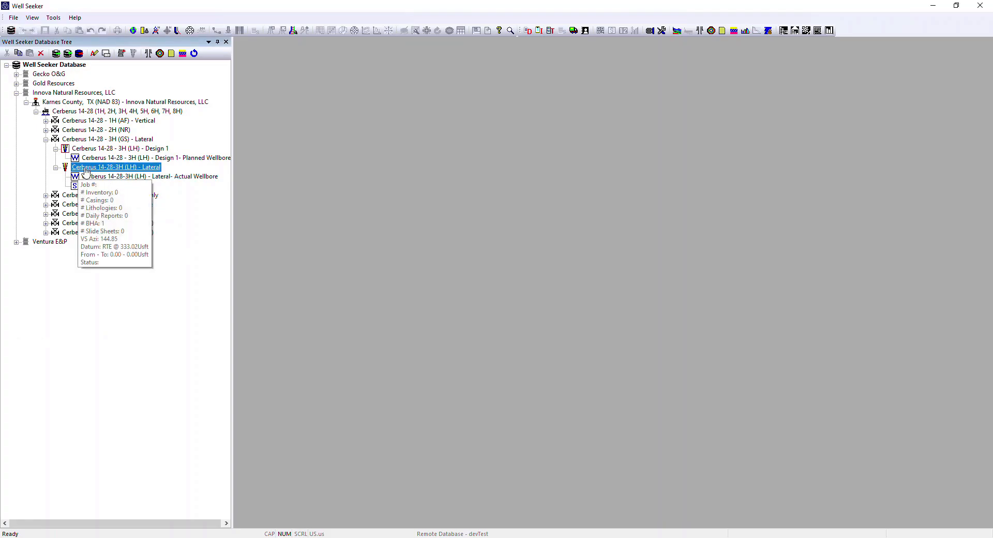
pyautogui.rightClick(85, 172)
pyautogui.moveTo(151, 314)
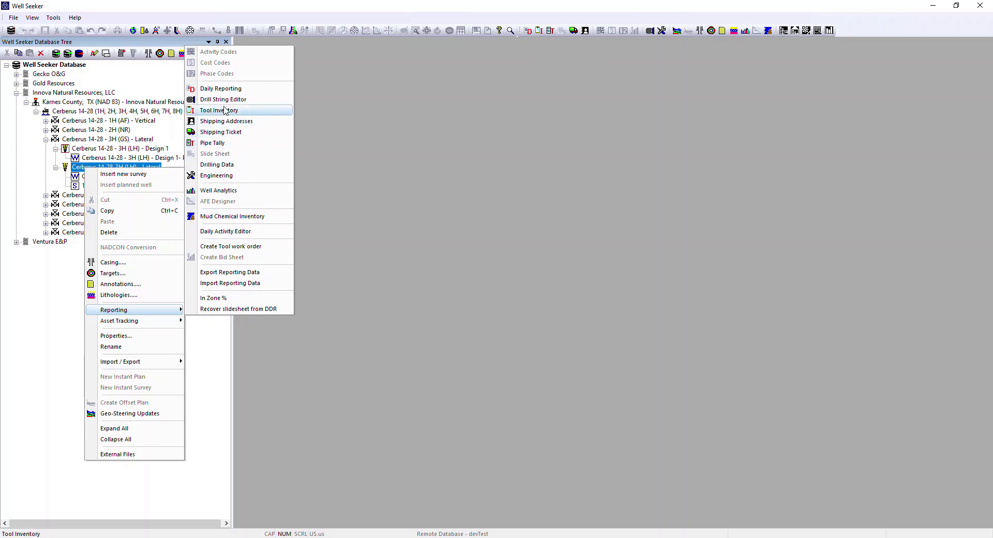
pyautogui.click(222, 89)
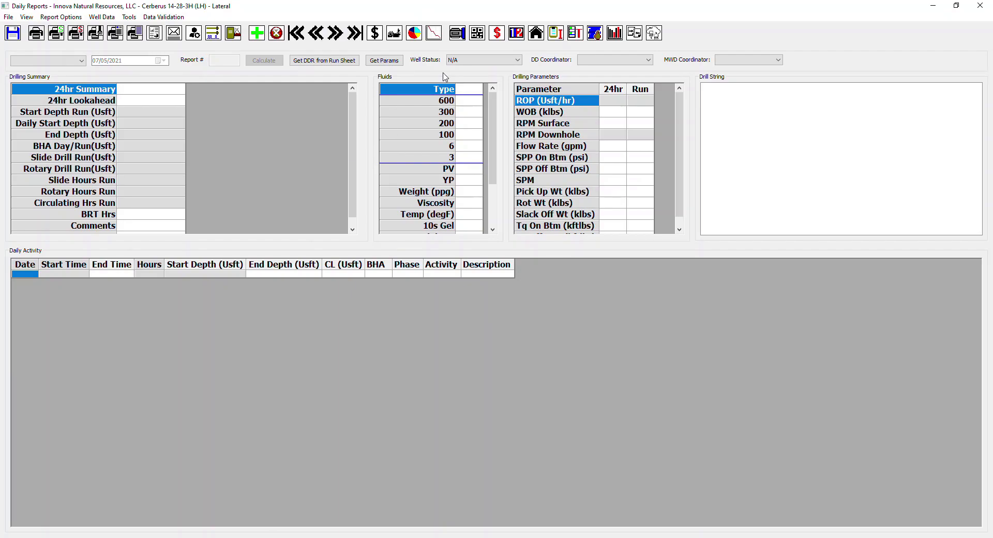
pyautogui.click(518, 60)
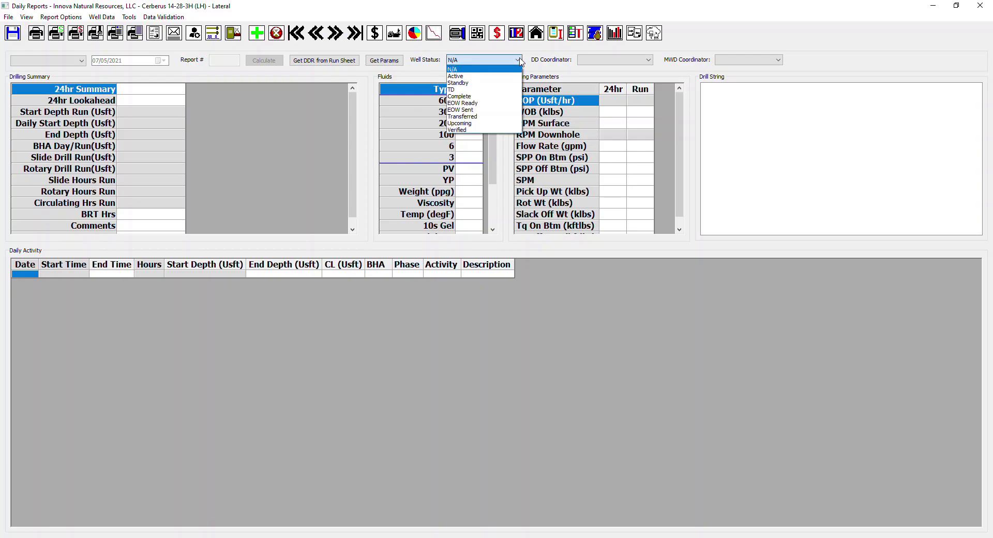
pyautogui.click(471, 124)
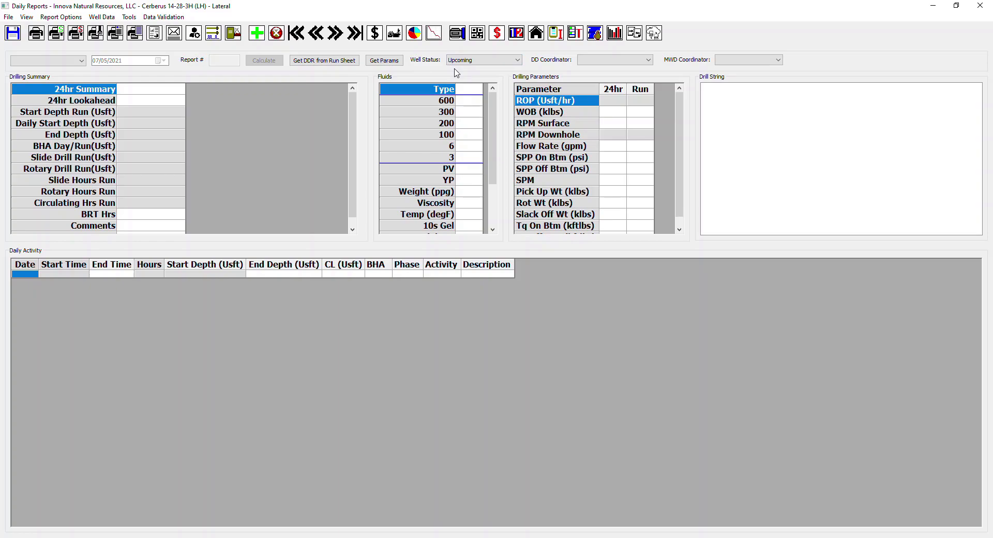
# Step: Assign the first listed DD coordinator and the first listed MWD coordinator to the well
pyautogui.click(649, 60)
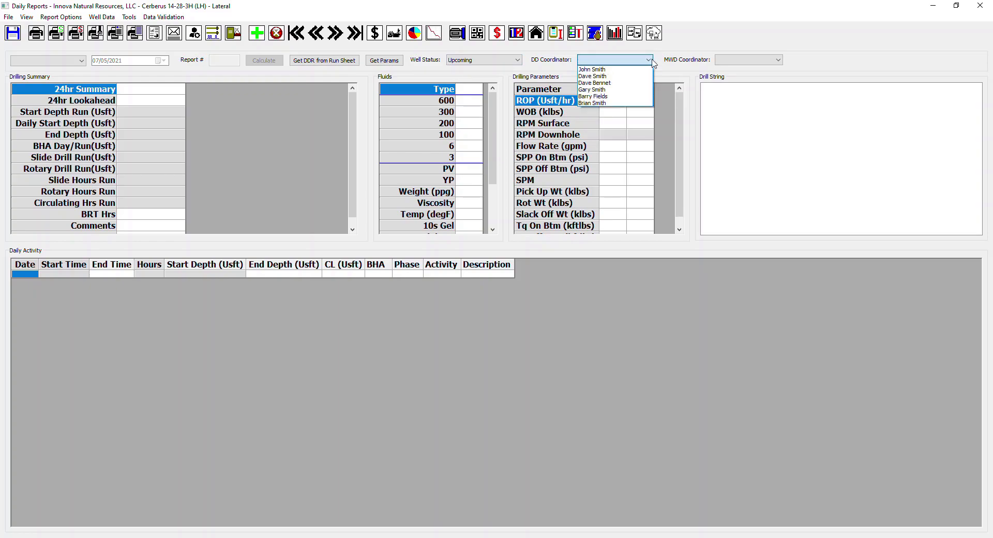
pyautogui.click(611, 71)
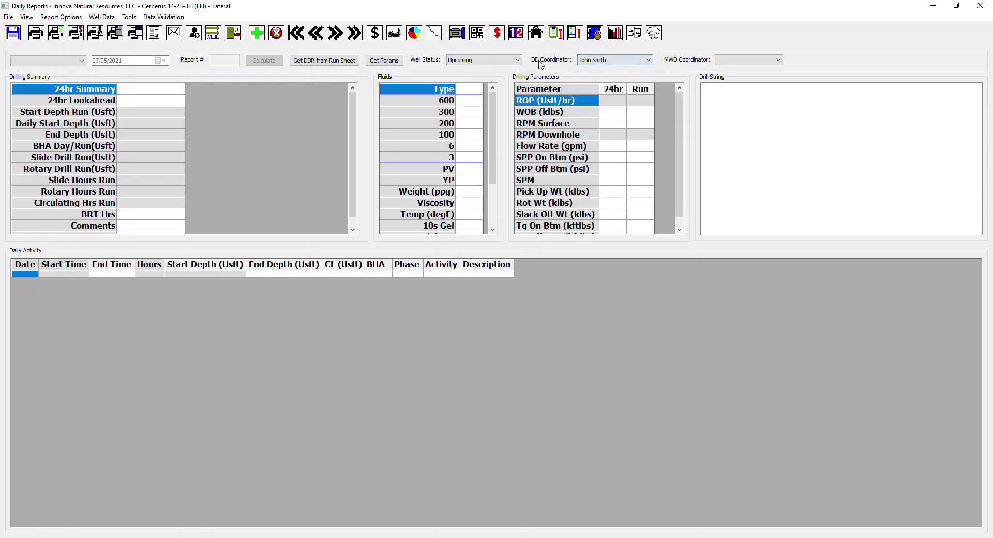
pyautogui.click(781, 61)
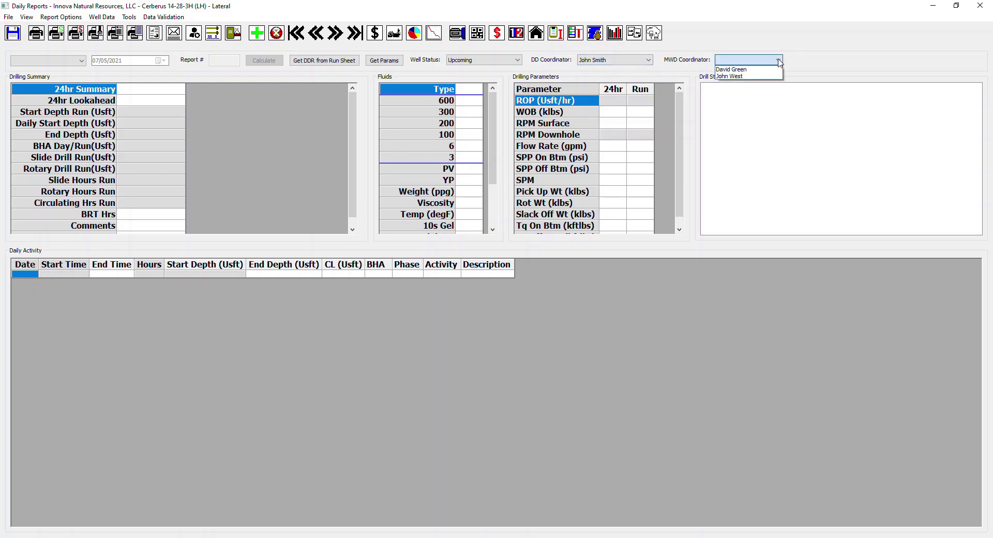
pyautogui.click(750, 71)
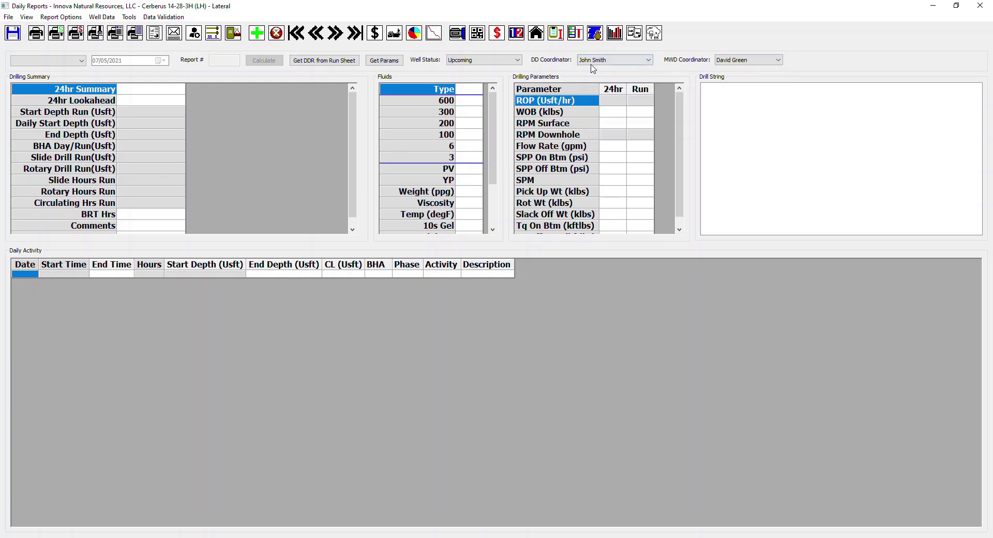
pyautogui.click(648, 60)
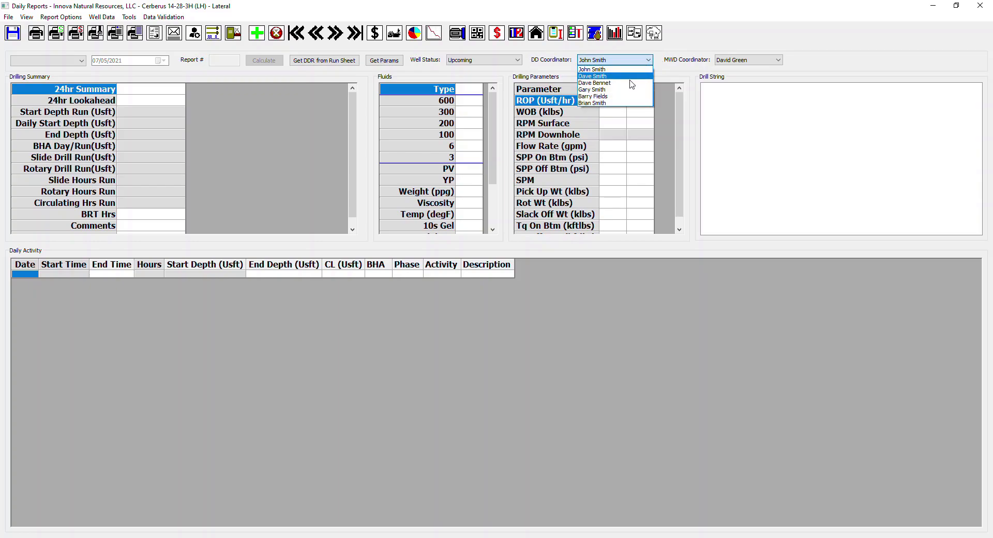
pyautogui.click(668, 62)
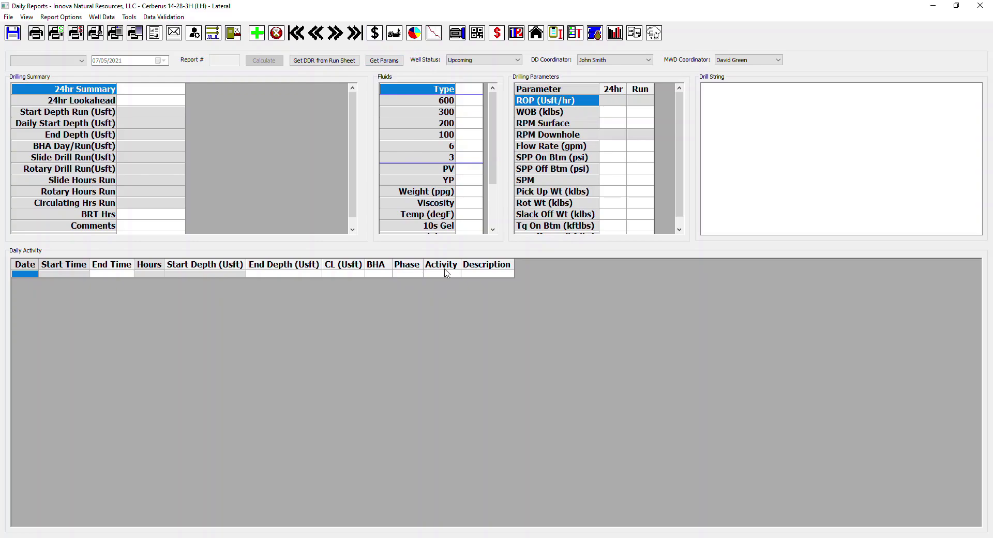
# Step: Review the well phase descriptions and codes from the daily report, and close the Well Phases table without changes
pyautogui.click(516, 34)
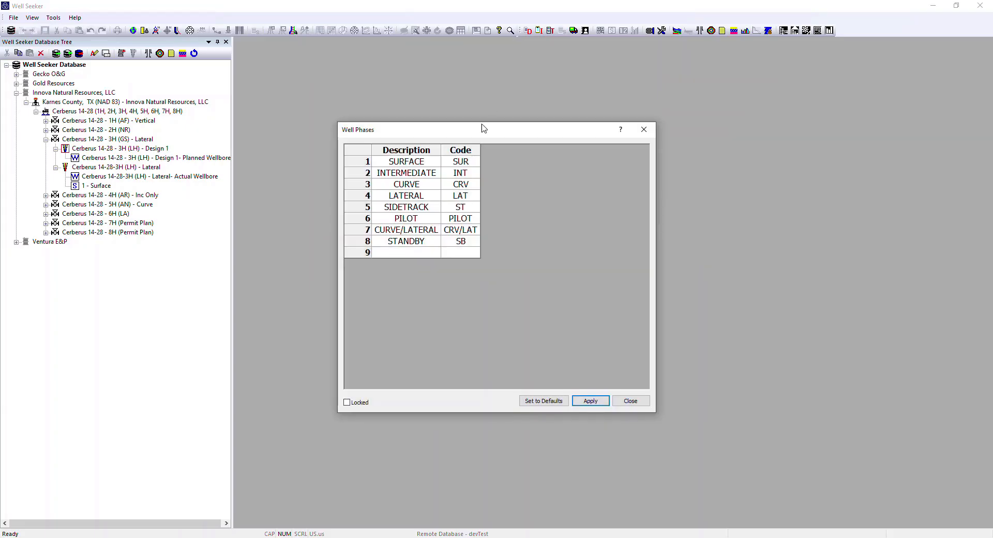
pyautogui.moveTo(480, 132); pyautogui.dragTo(454, 66)
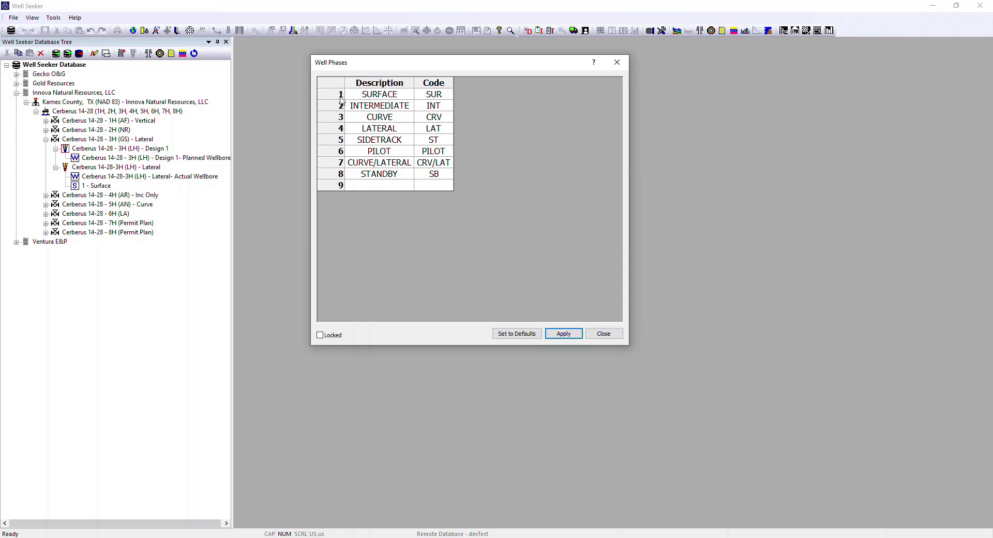
pyautogui.click(603, 333)
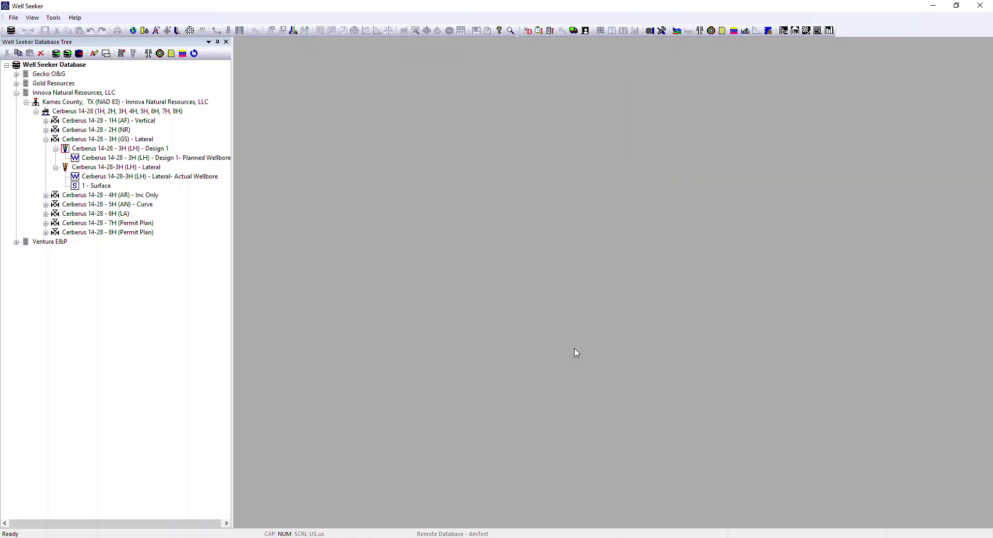
# Step: Return to the daily report and open the activity codes list
pyautogui.moveTo(376, 537)
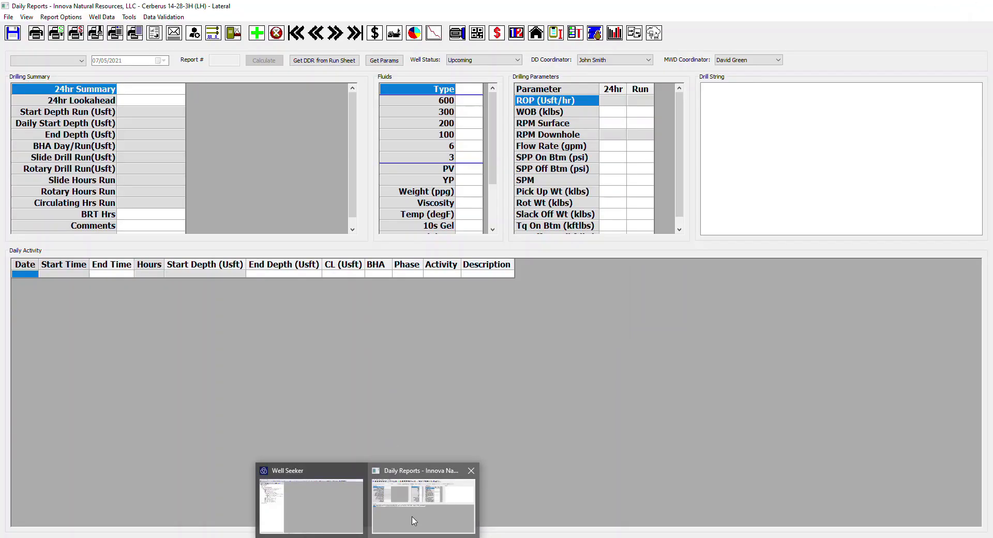
pyautogui.click(414, 521)
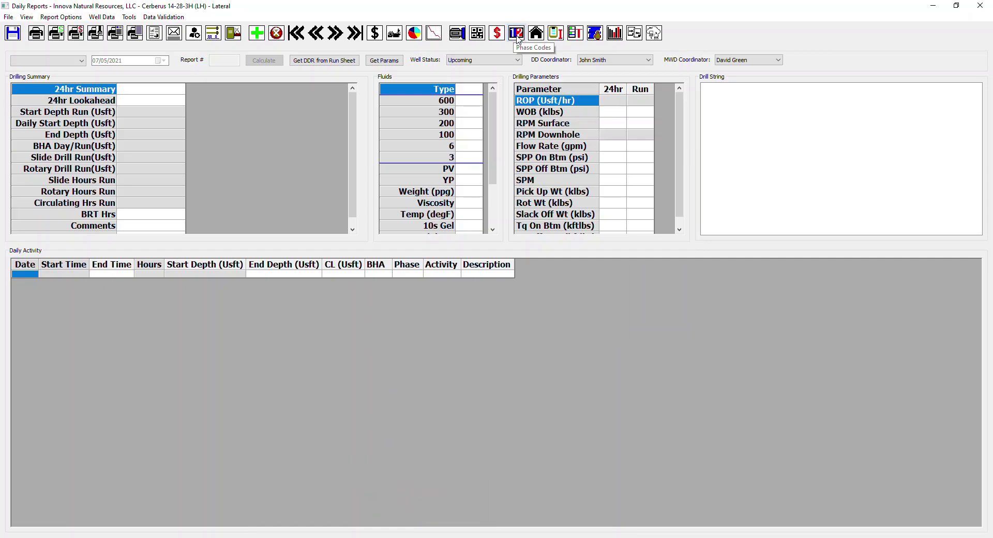
pyautogui.click(127, 17)
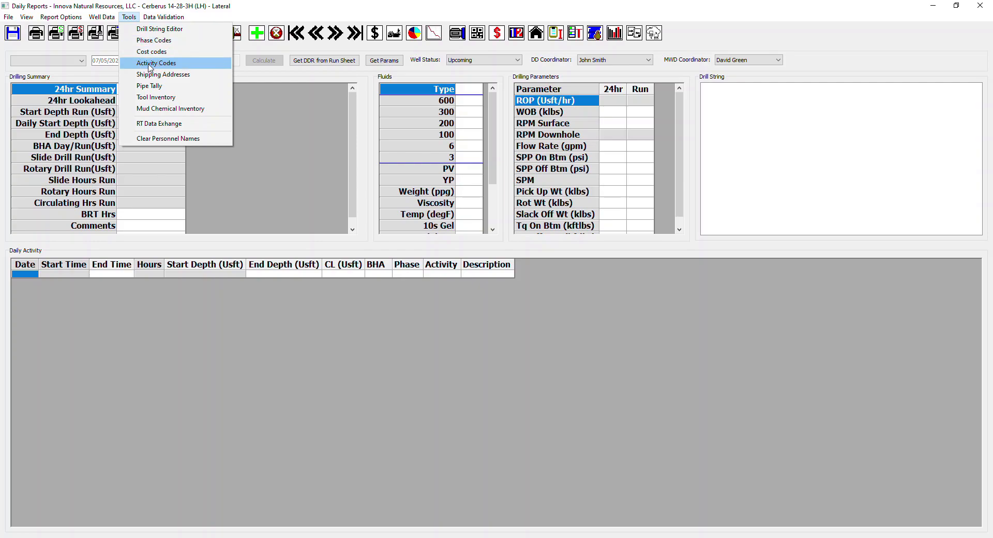
pyautogui.click(531, 49)
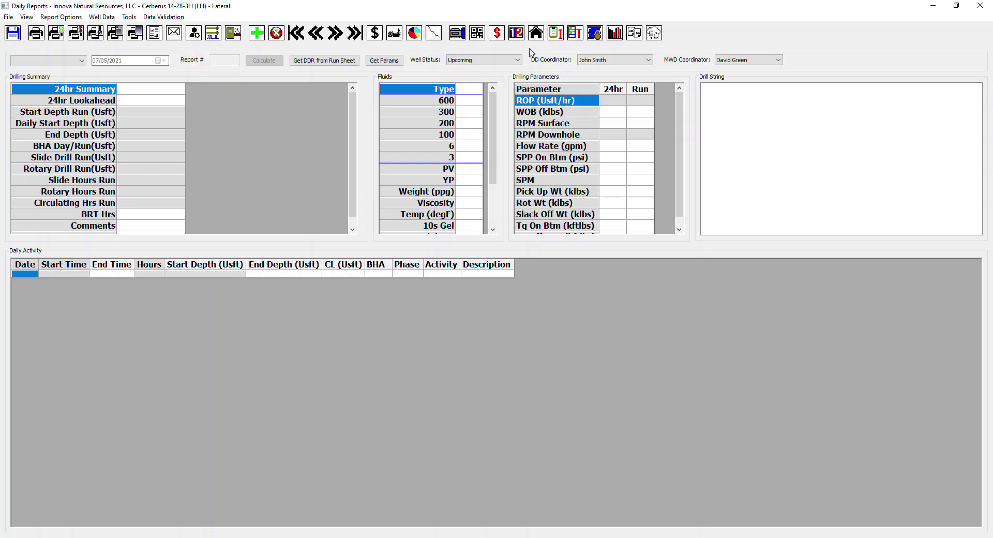
pyautogui.click(476, 34)
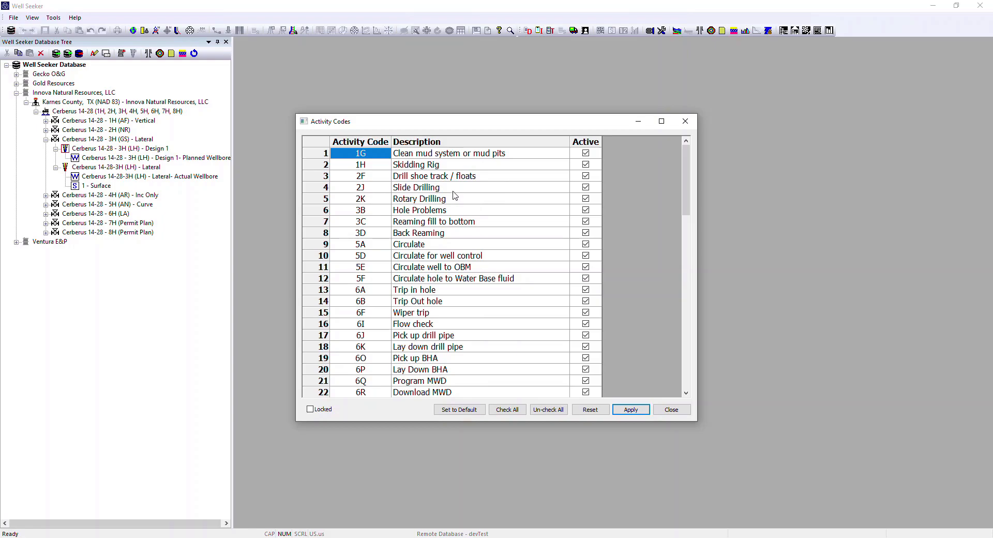
# Step: Review the activity codes, their descriptions and active settings through the whole list, and close it without changes
pyautogui.scroll(-8, 454, 195)
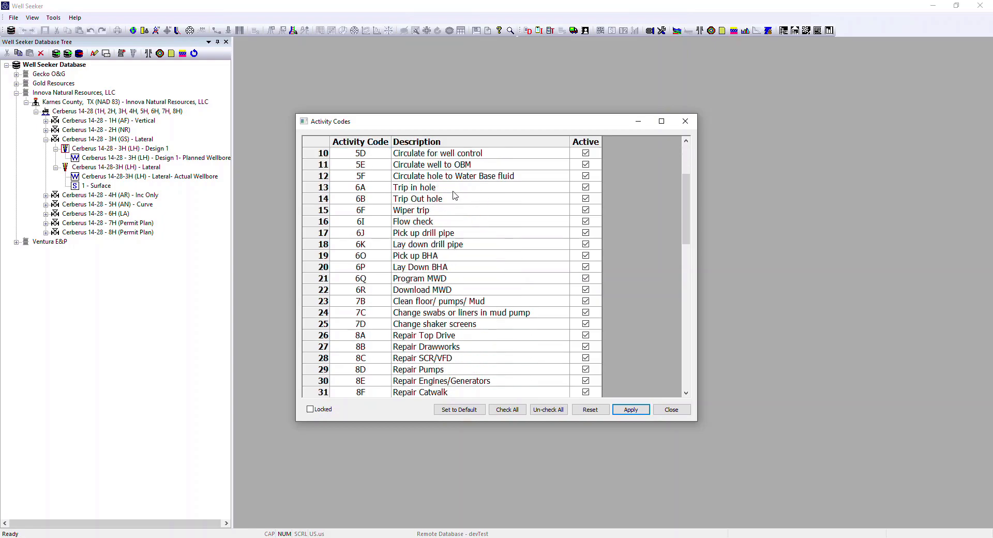
pyautogui.scroll(-10, 454, 195)
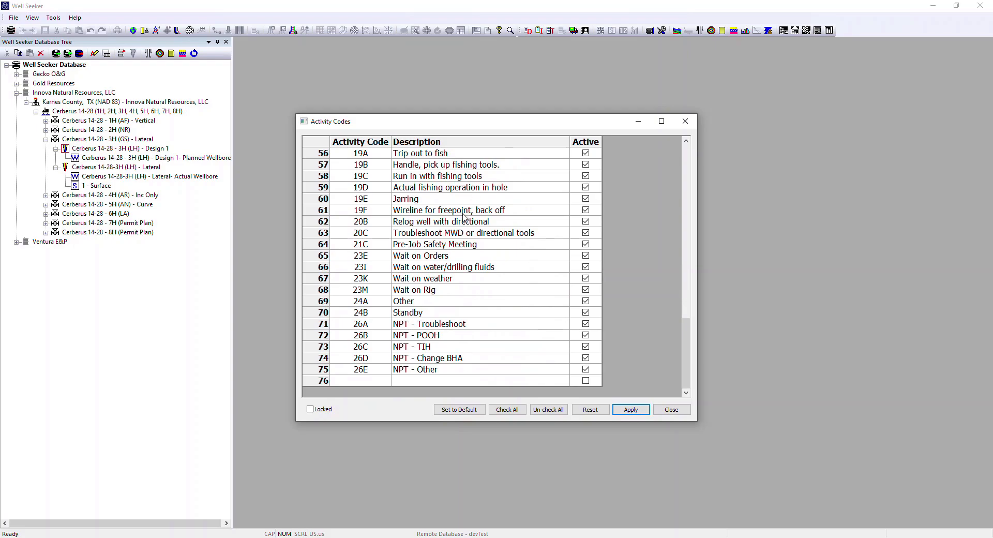
pyautogui.scroll(18, 465, 216)
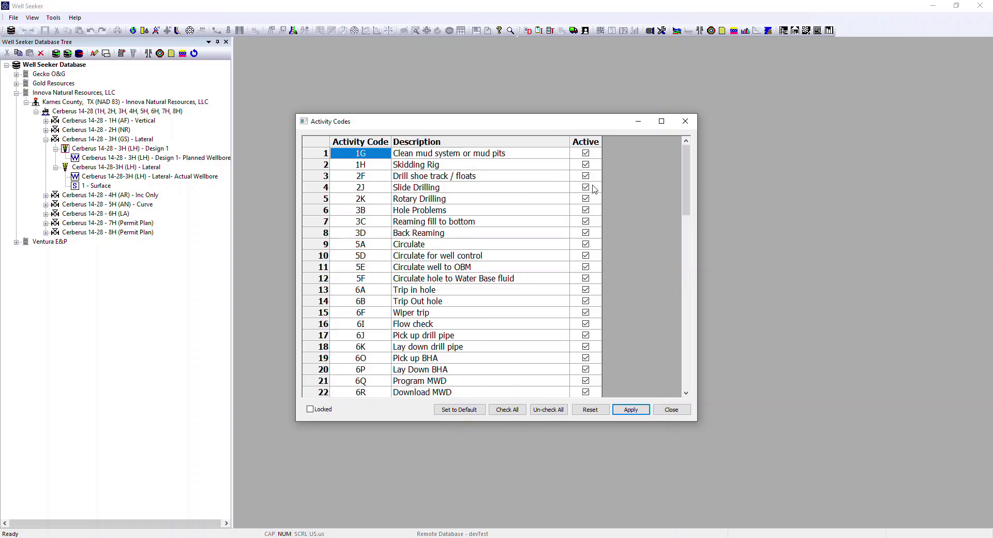
pyautogui.scroll(-18, 474, 256)
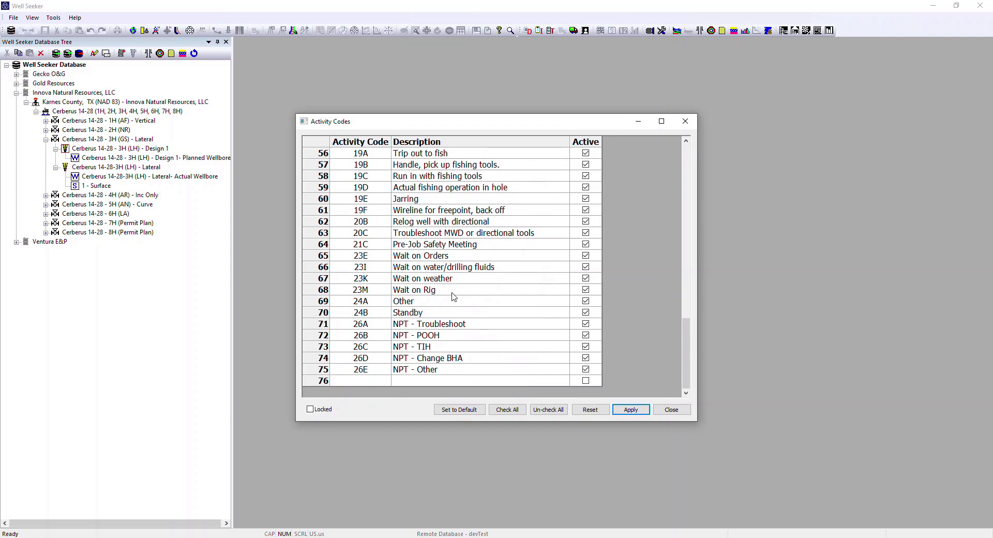
pyautogui.scroll(18, 452, 284)
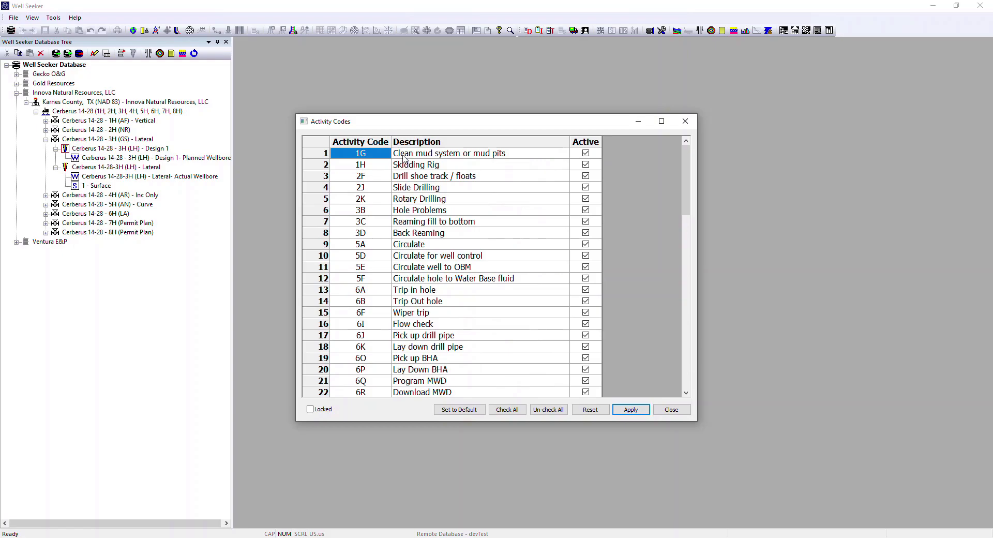
pyautogui.scroll(-1, 437, 267)
pyautogui.scroll(-5, 437, 267)
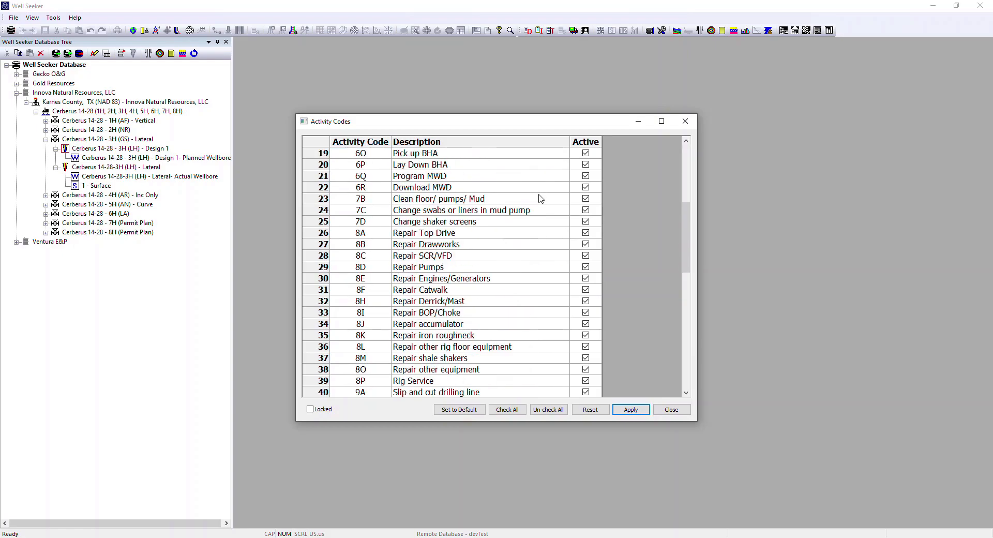
pyautogui.scroll(-12, 540, 198)
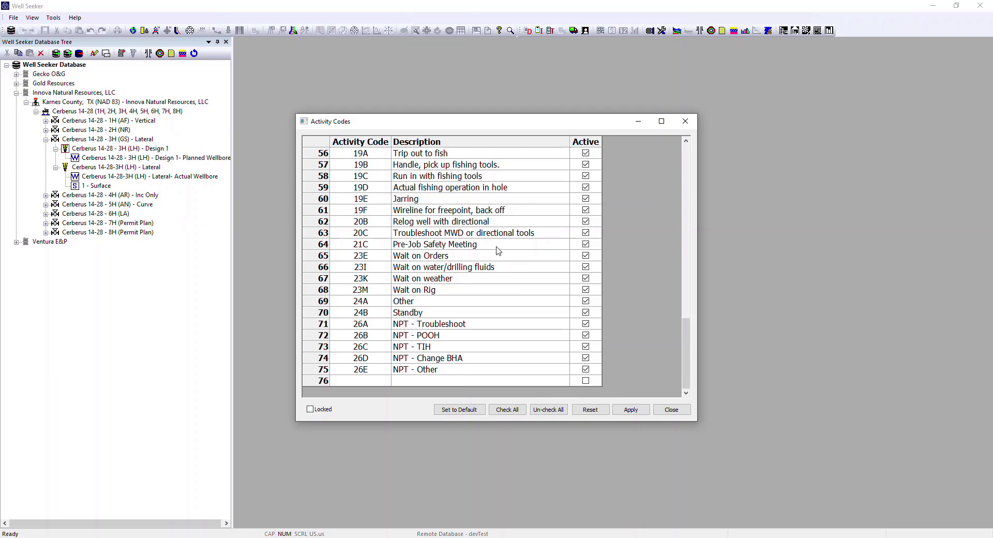
pyautogui.scroll(13, 497, 218)
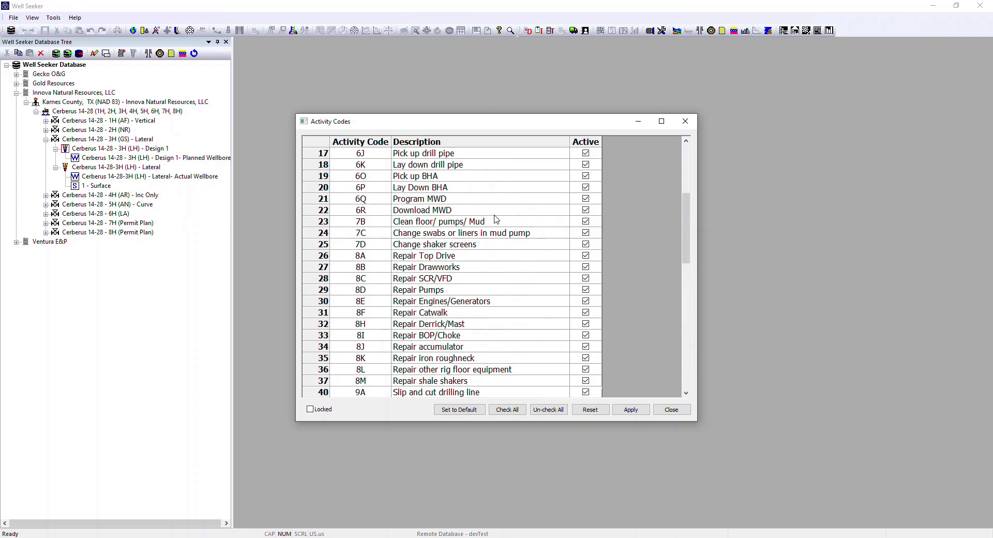
pyautogui.scroll(6, 495, 220)
pyautogui.scroll(-18, 495, 220)
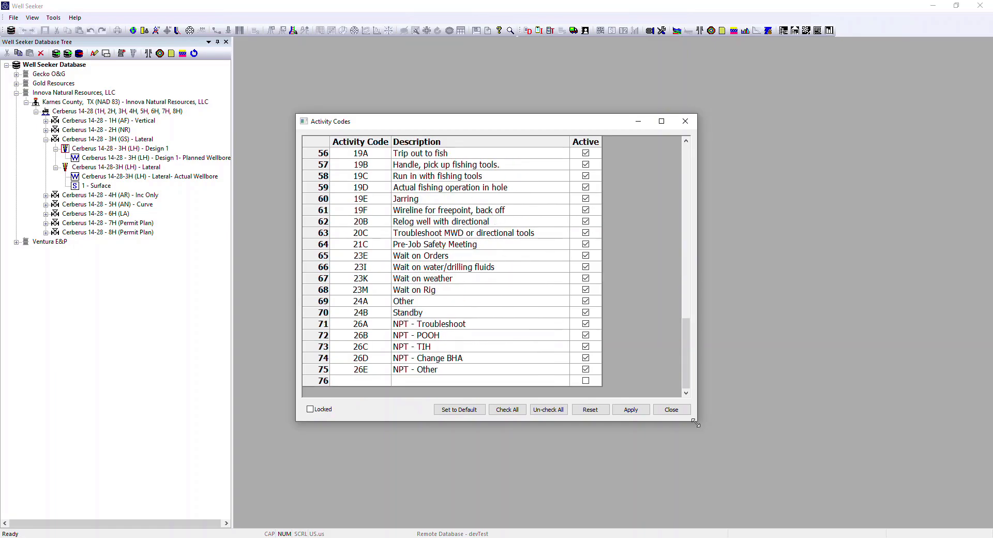
pyautogui.click(679, 412)
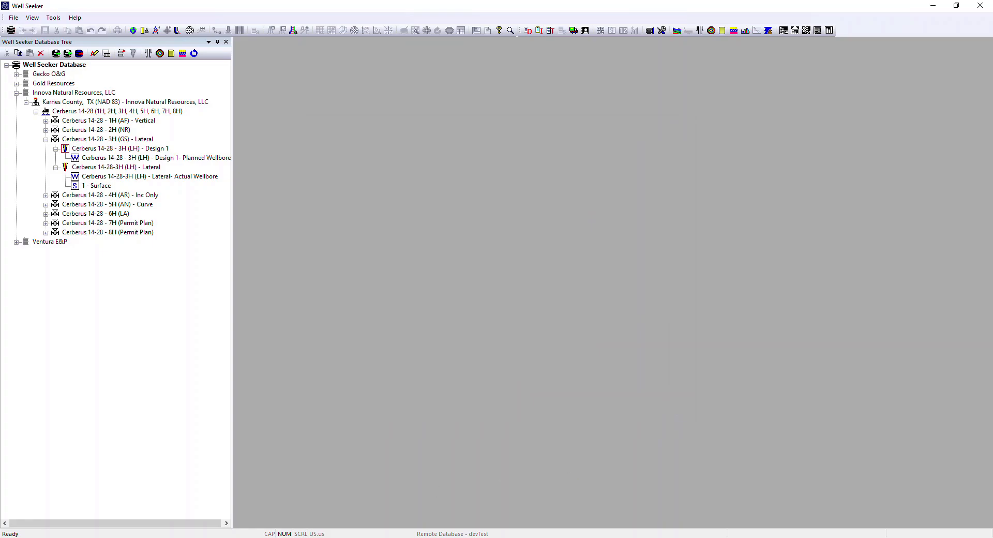
# Step: Review the cost codes, values and schedules from the daily report, and close the Cost Codes table without changes
pyautogui.click(405, 474)
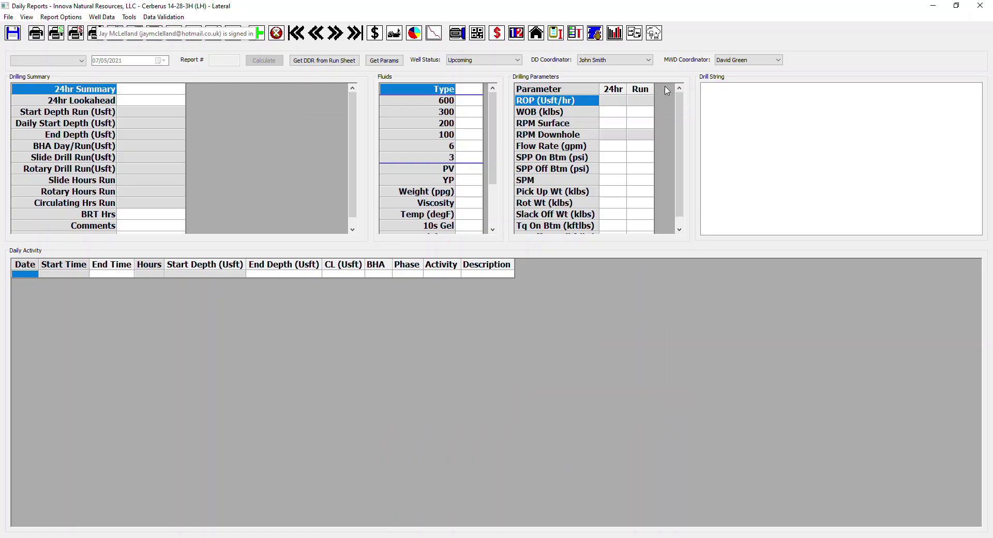
pyautogui.click(129, 17)
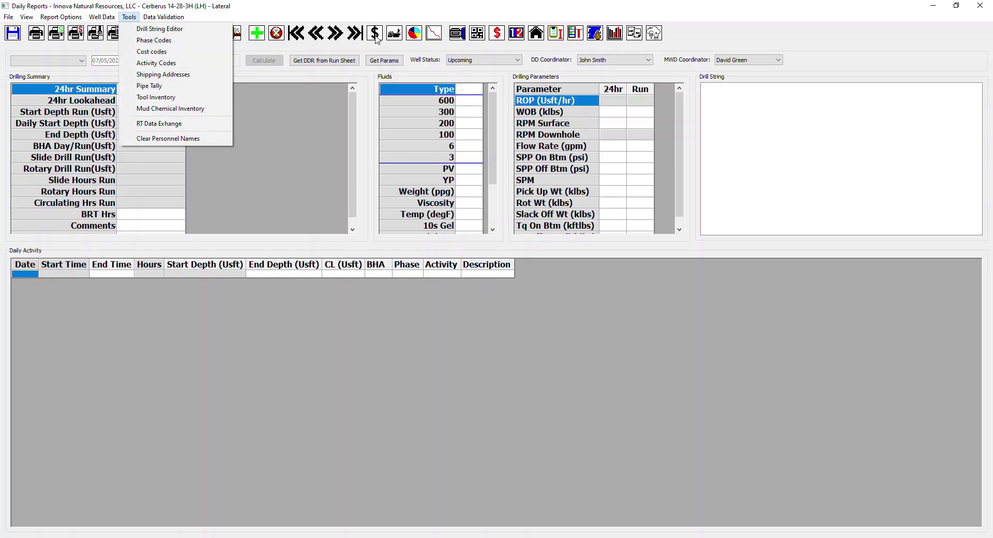
pyautogui.click(144, 51)
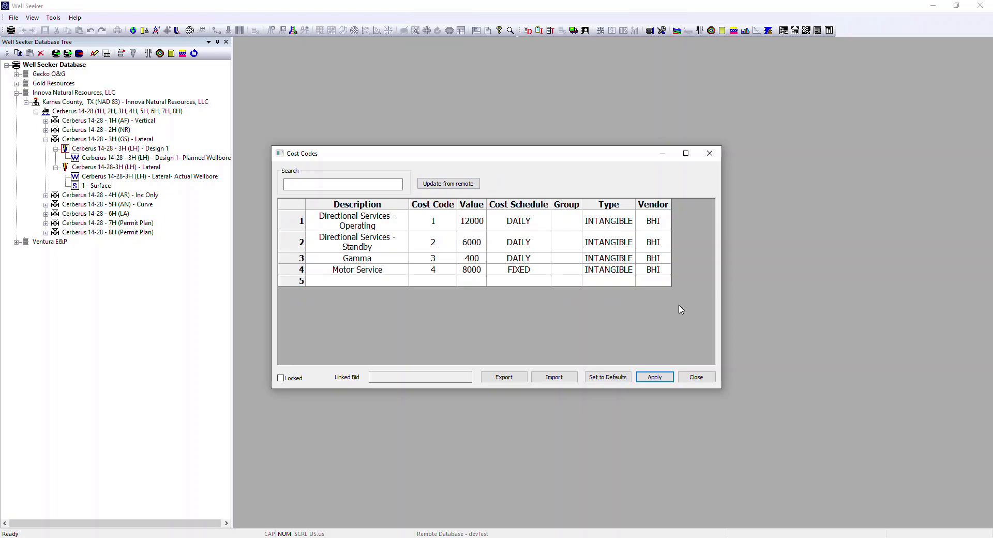
pyautogui.click(697, 377)
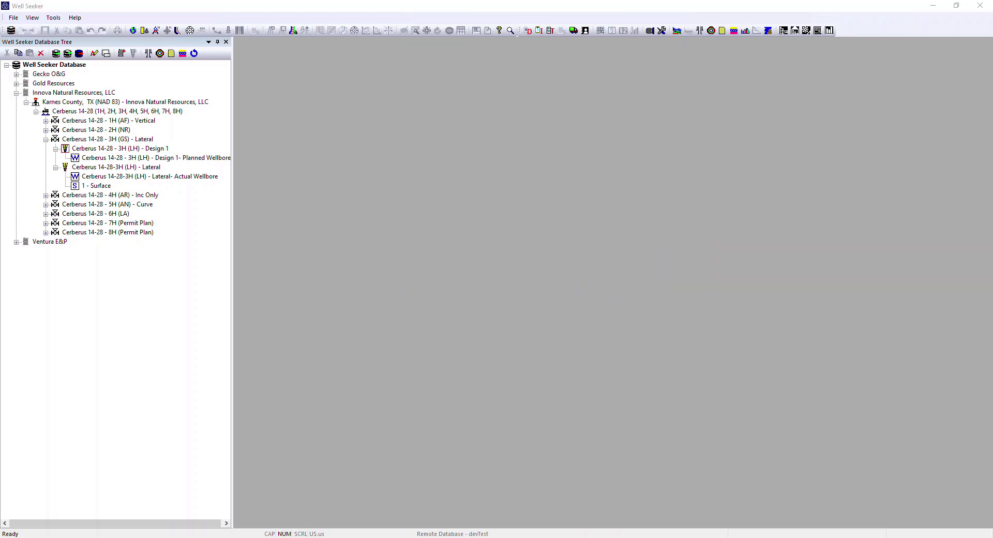
# Step: Try to open the well data and personnel form from the daily report without adding a report
pyautogui.click(399, 520)
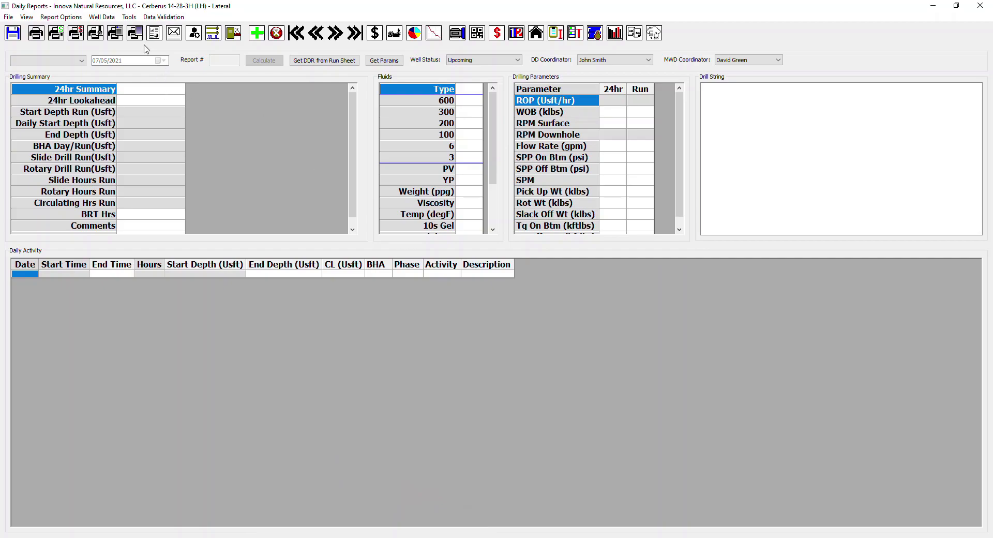
pyautogui.click(128, 17)
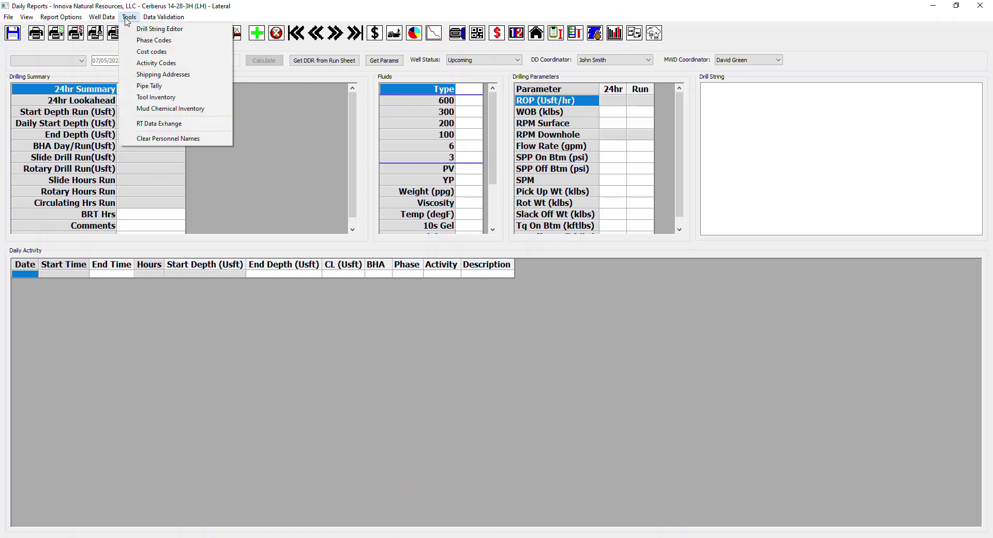
pyautogui.moveTo(109, 18)
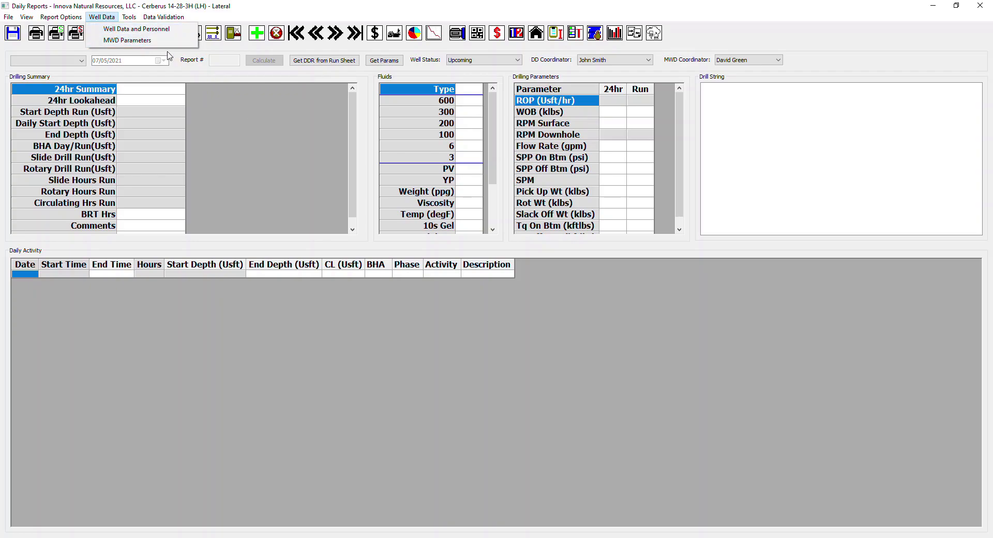
pyautogui.click(130, 29)
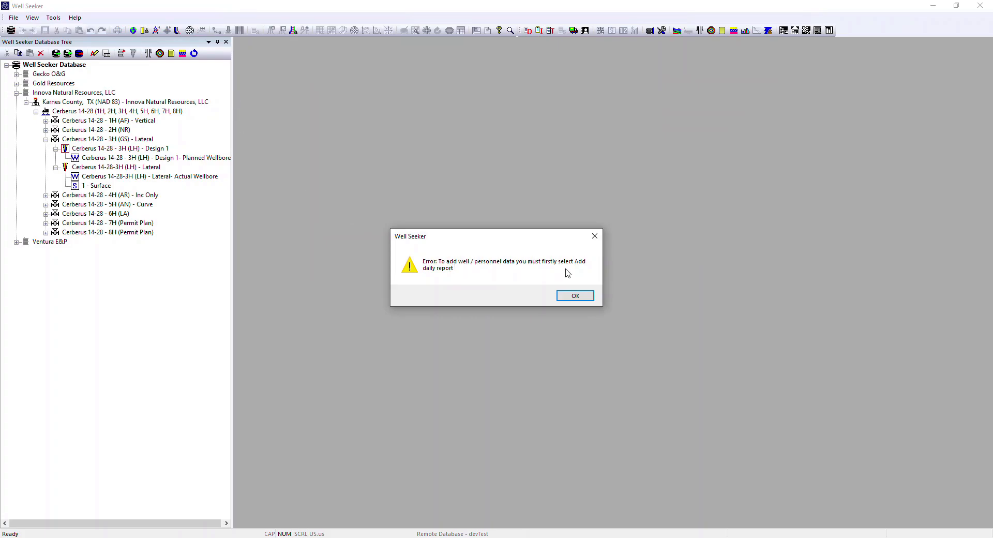
pyautogui.click(583, 299)
# Step: Add a new daily report for the well and open its well data and personnel form
pyautogui.moveTo(388, 534)
pyautogui.click(409, 514)
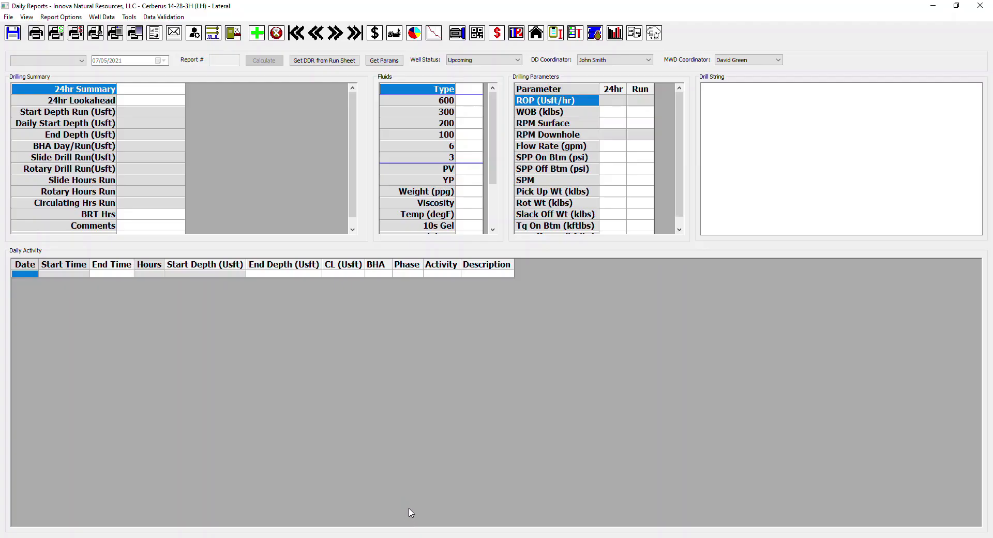
pyautogui.click(257, 36)
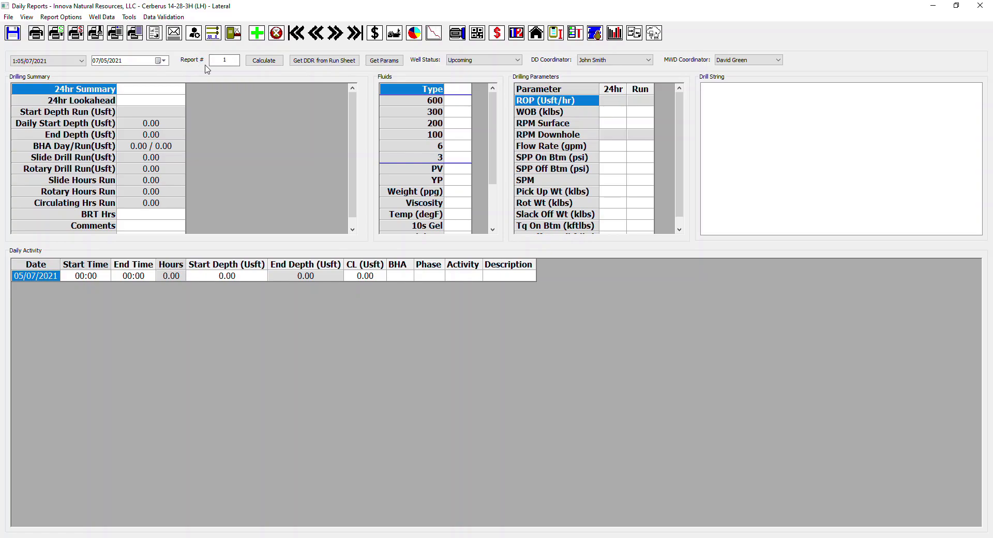
pyautogui.click(195, 34)
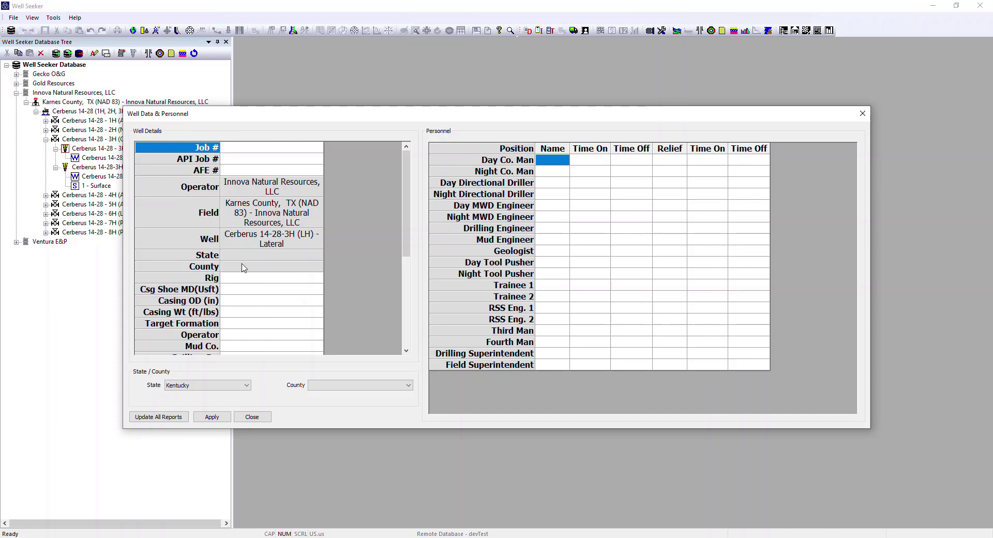
# Step: Look through the well details fields and set the job number to IDI-TX-0122448
pyautogui.scroll(-5, 272, 303)
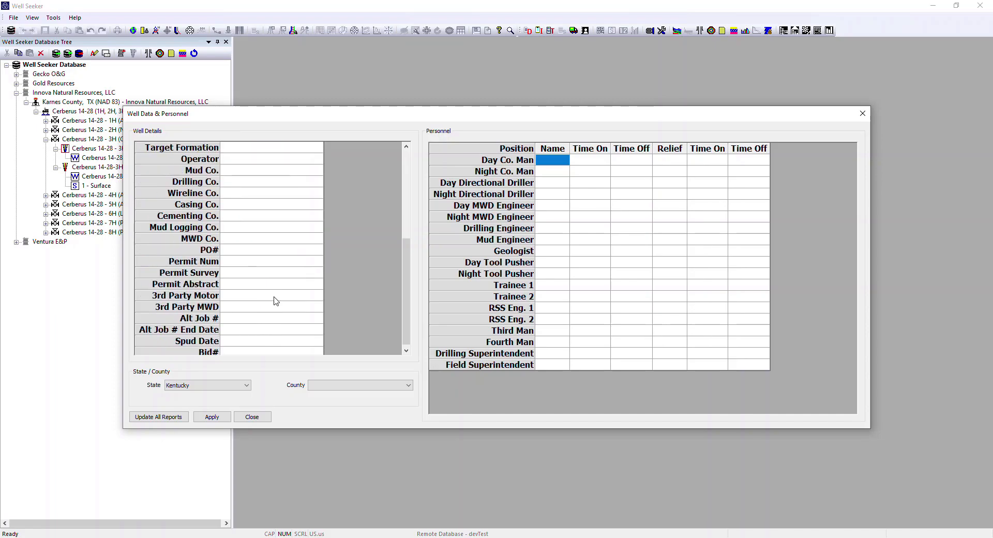
pyautogui.scroll(-1, 276, 301)
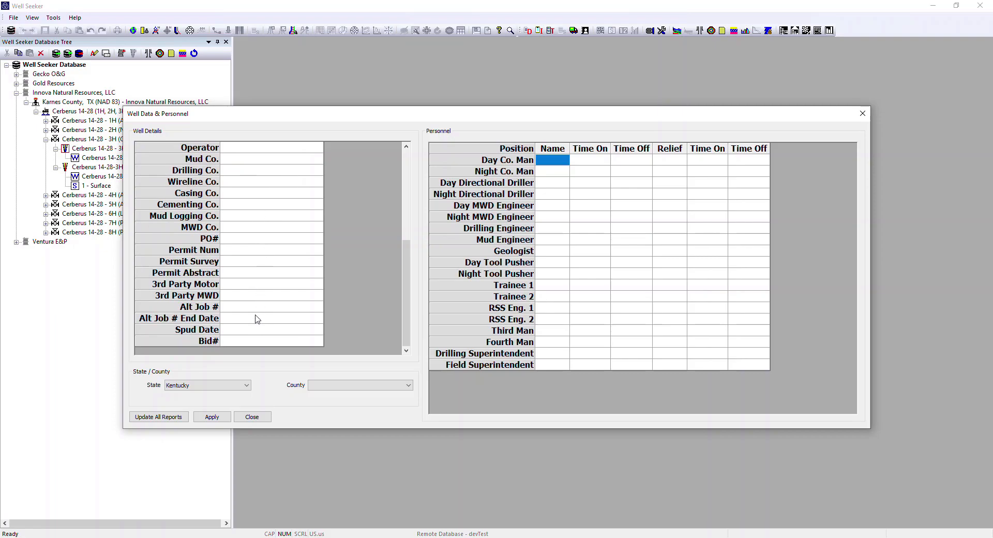
pyautogui.scroll(6, 260, 251)
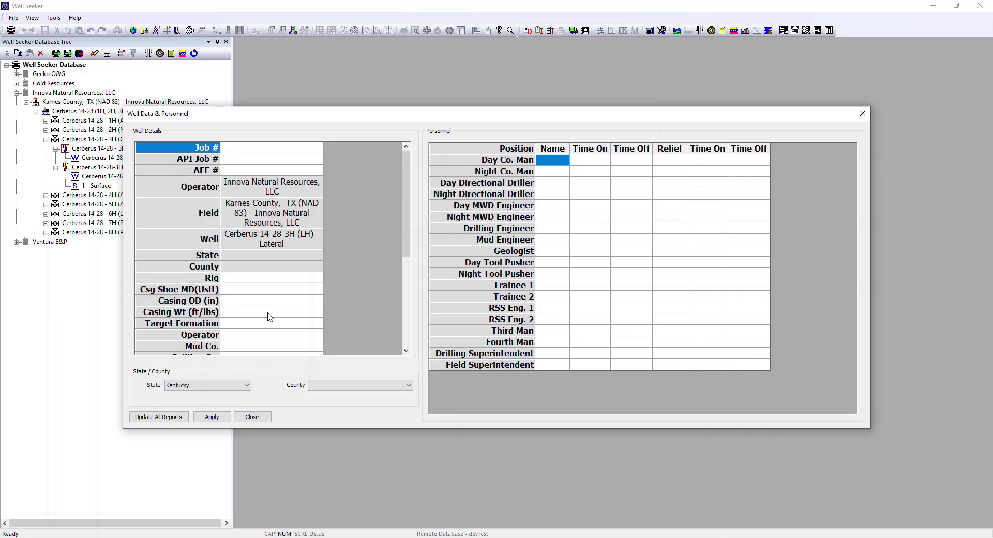
pyautogui.scroll(-5, 269, 317)
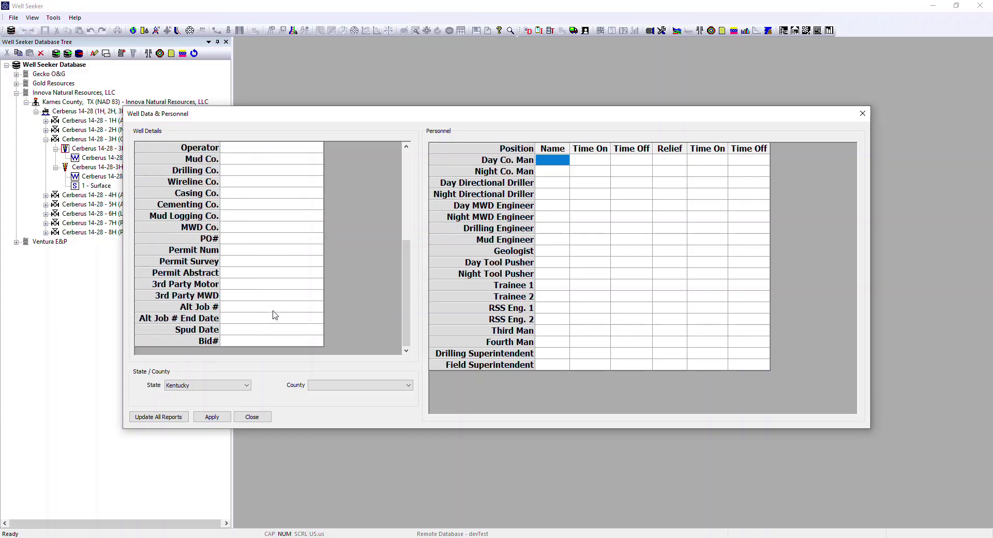
pyautogui.scroll(5, 275, 314)
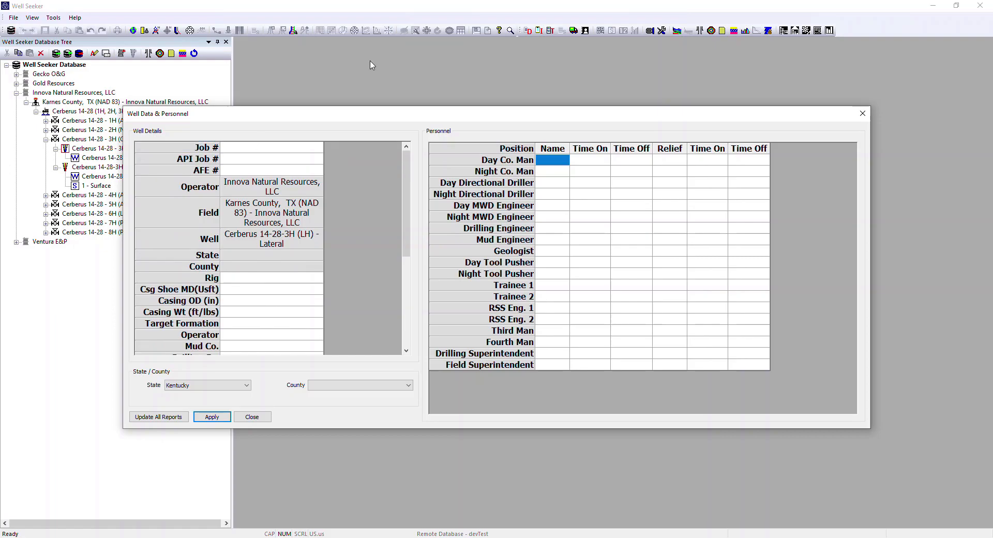
pyautogui.click(269, 150)
pyautogui.write('IDI-TX-0122448')
pyautogui.click(263, 164)
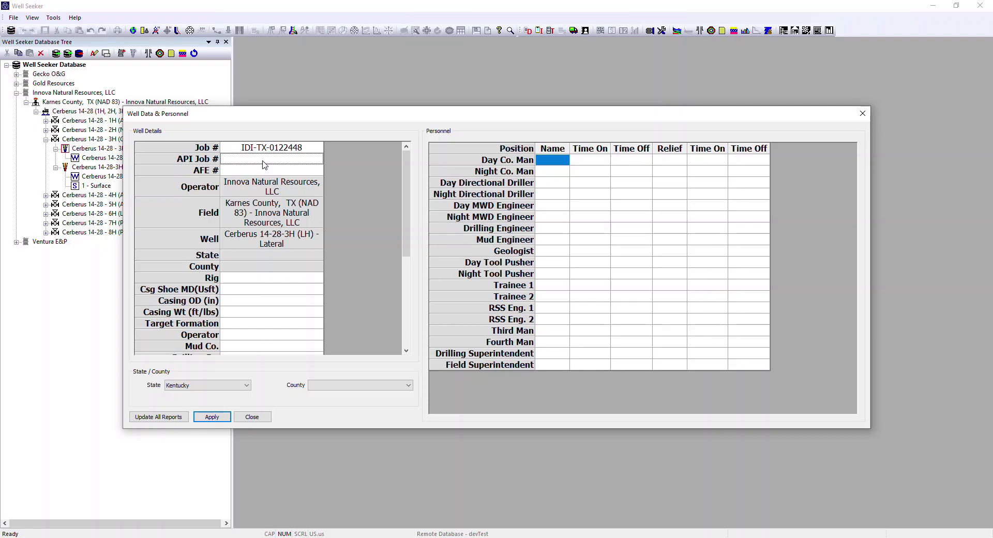
pyautogui.write('2')
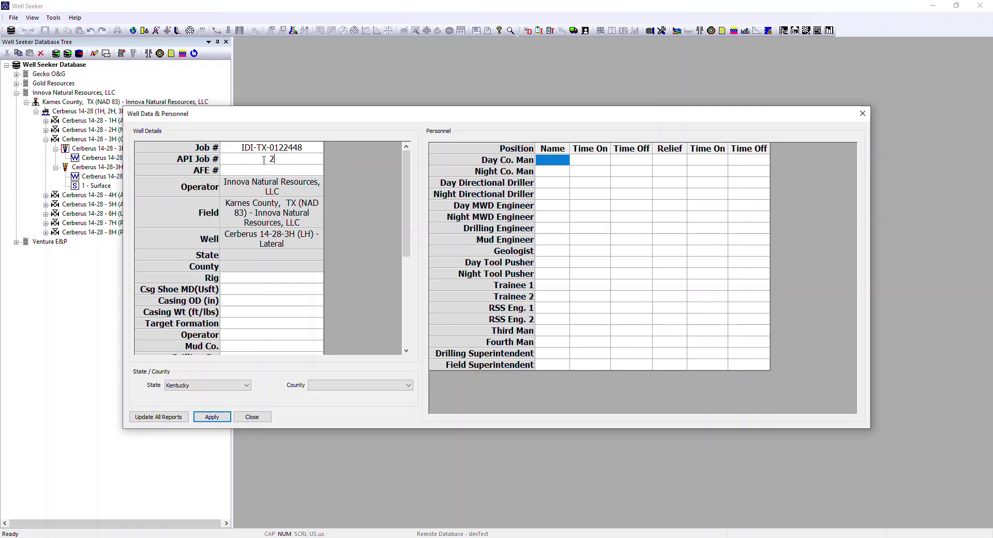
pyautogui.write('4-648-11943')
pyautogui.click(258, 171)
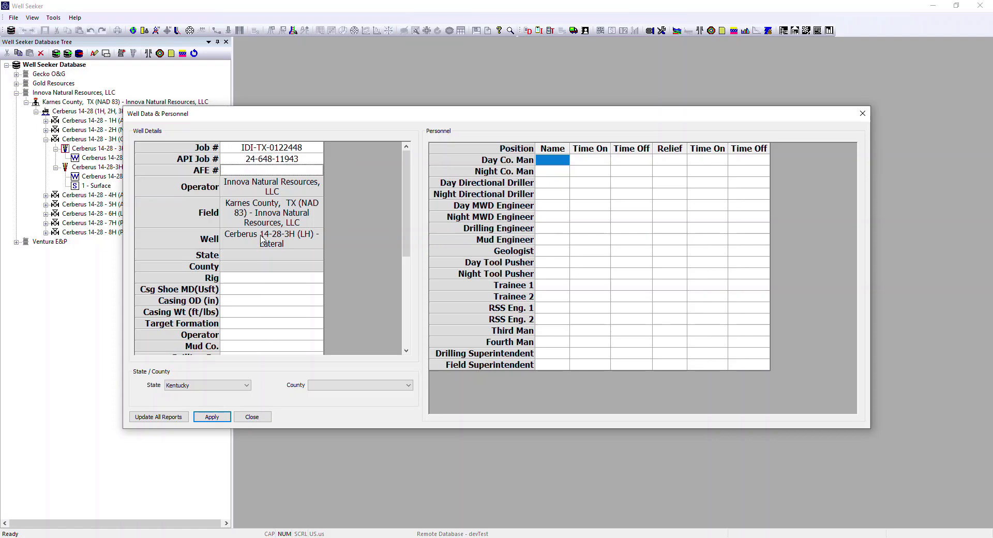
pyautogui.scroll(-5, 262, 239)
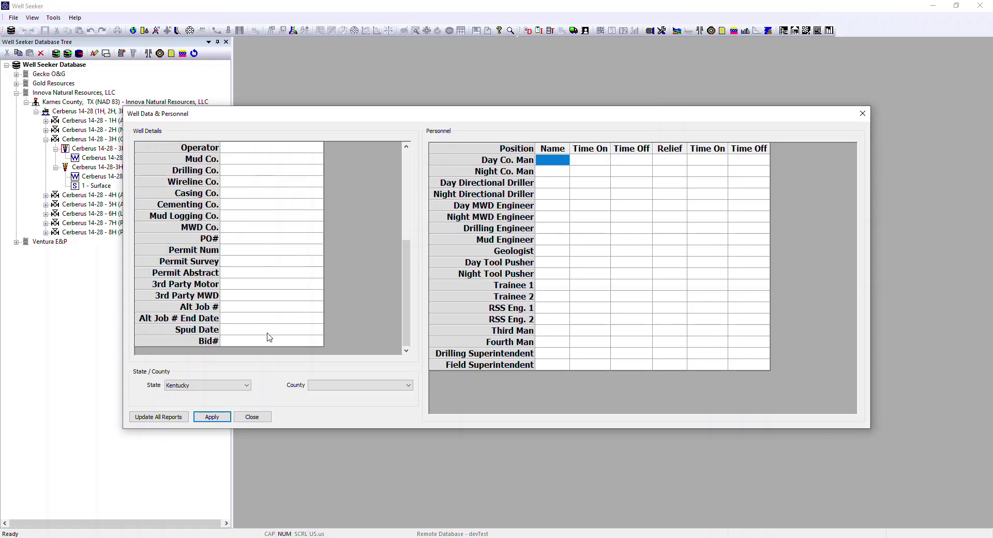
# Step: Look over the remaining well details fields and apply the entered well data
pyautogui.scroll(5, 261, 324)
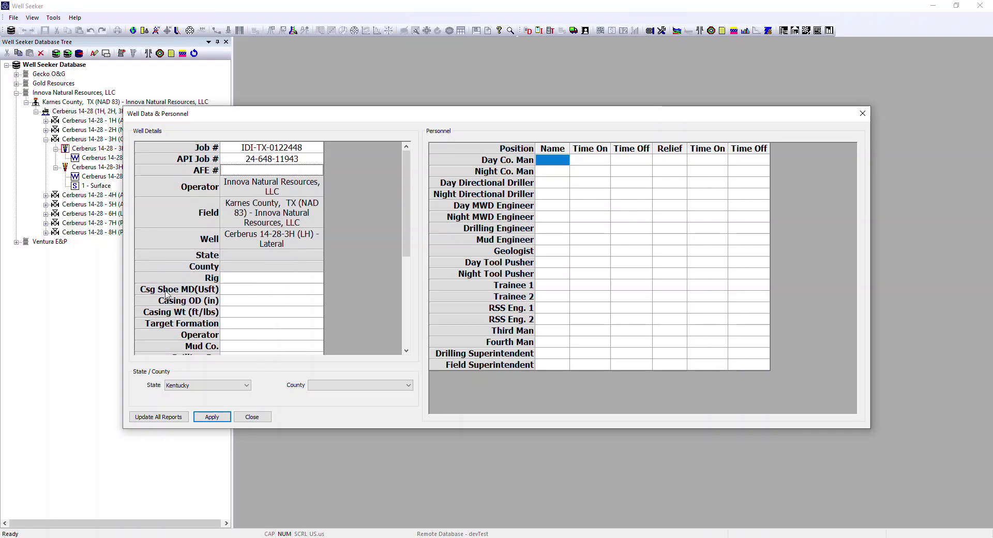
pyautogui.scroll(-5, 269, 315)
pyautogui.scroll(5, 275, 315)
pyautogui.click(215, 419)
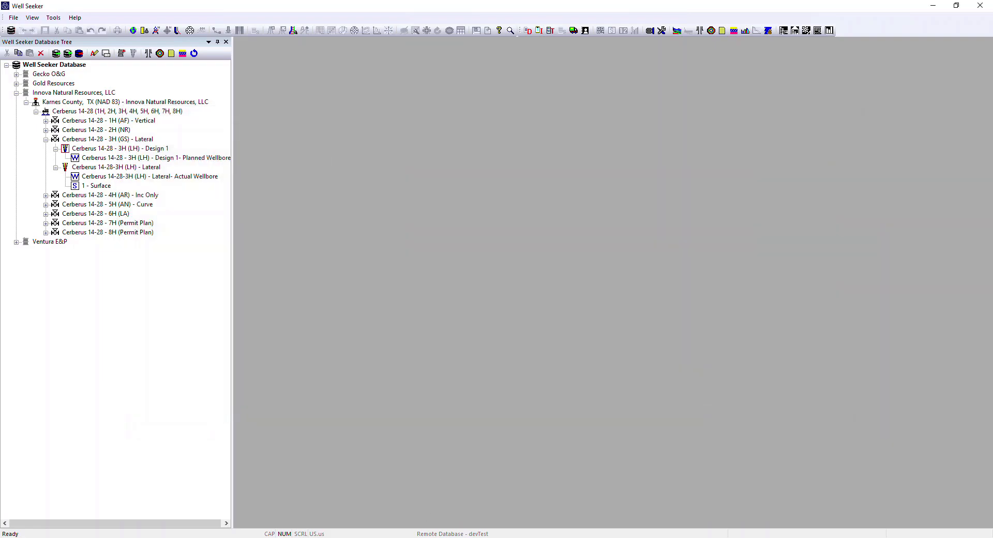
# Step: Return to the daily report for Cerberus 14-28-3H (LH) - Lateral, save it and close the report window
pyautogui.click(398, 525)
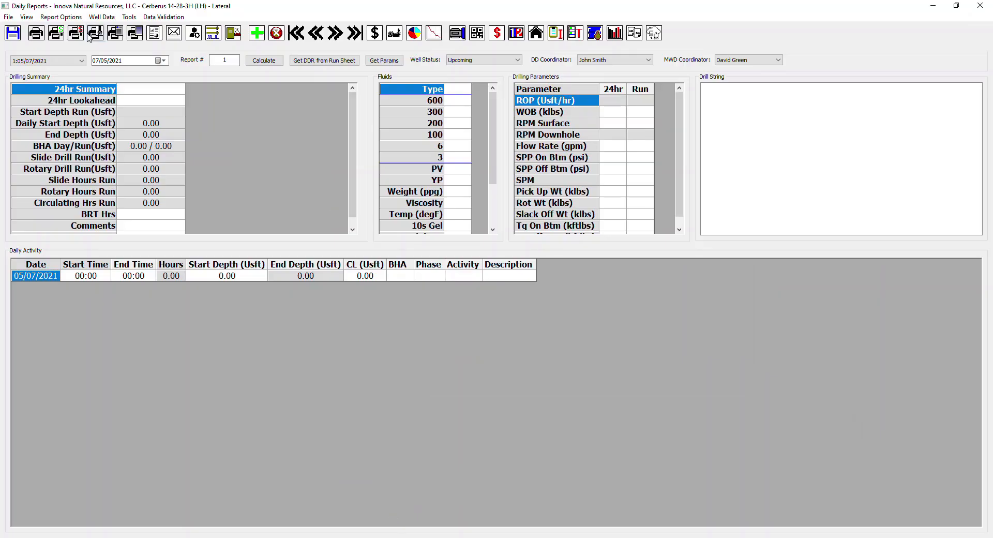
pyautogui.click(19, 34)
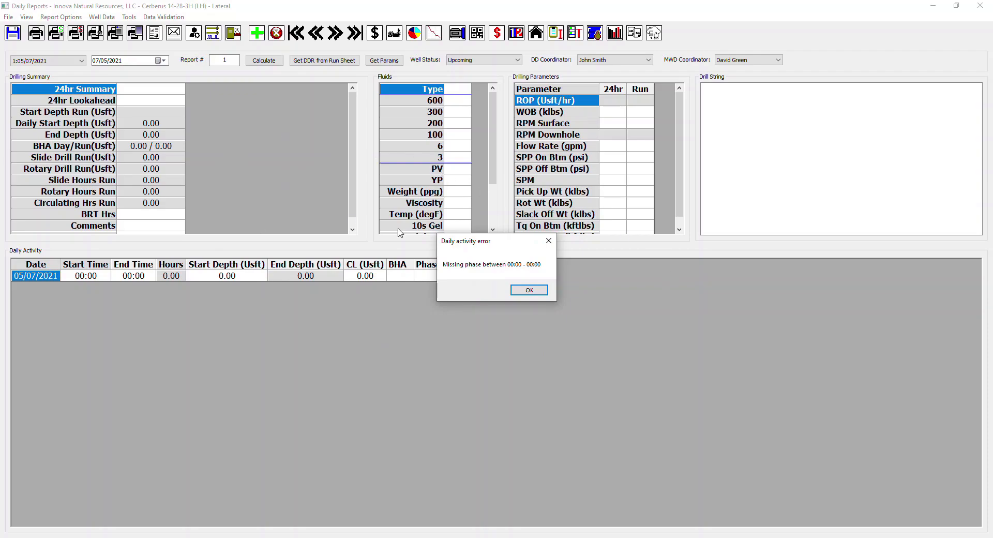
pyautogui.click(541, 292)
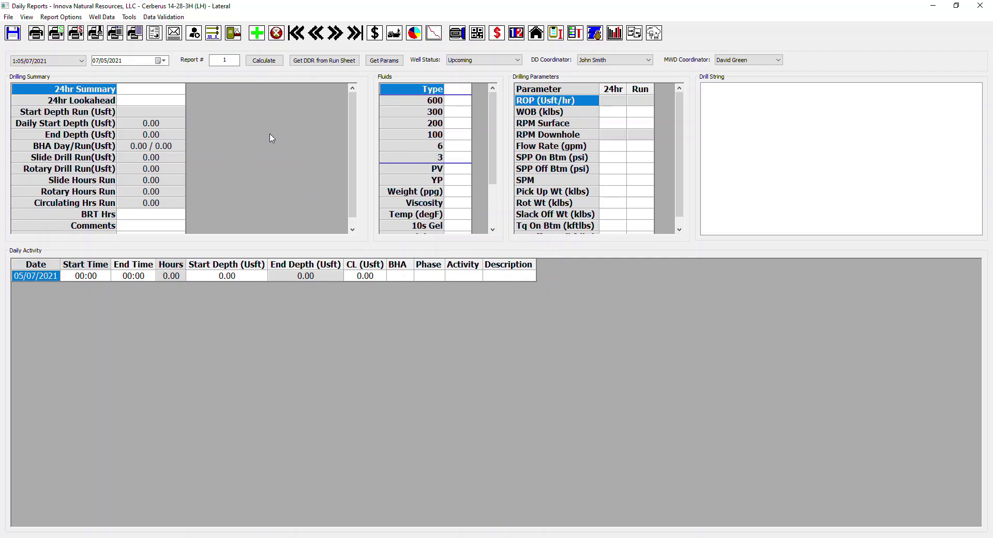
pyautogui.click(980, 6)
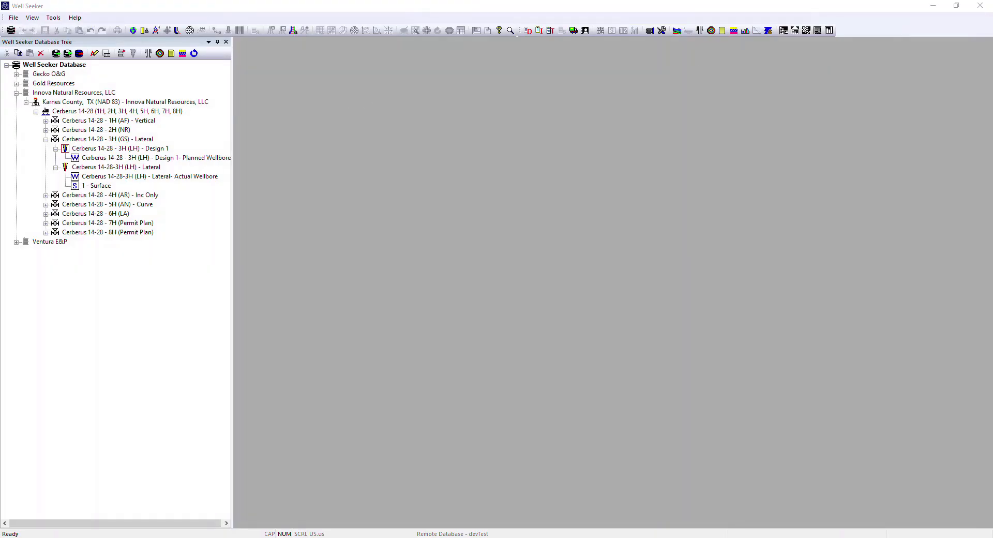
# Step: Attach Well Seeker 3H Report.pdf from the Desktop's Server Operations folder as an external file of Cerberus 14-28-3H (LH) - Lateral
pyautogui.rightClick(85, 171)
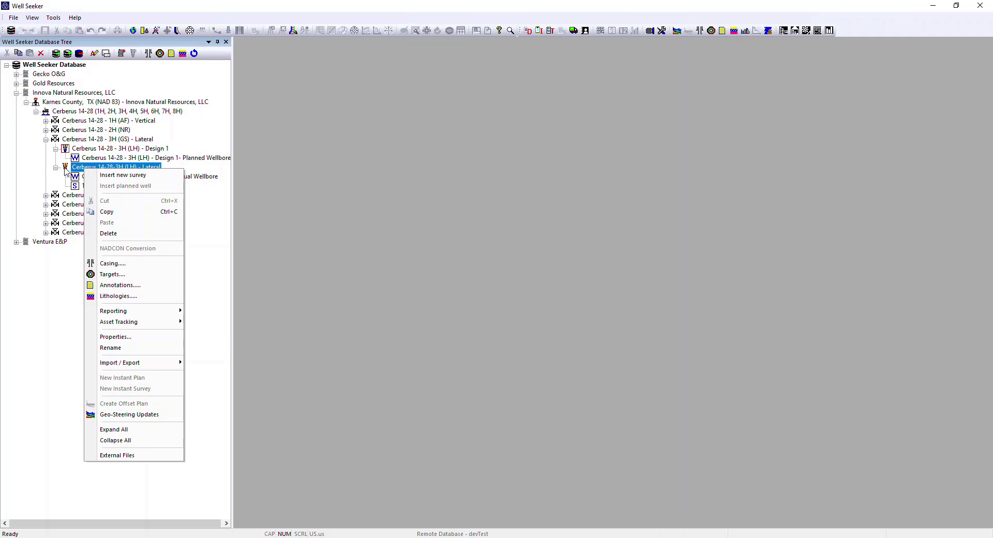
pyautogui.click(114, 456)
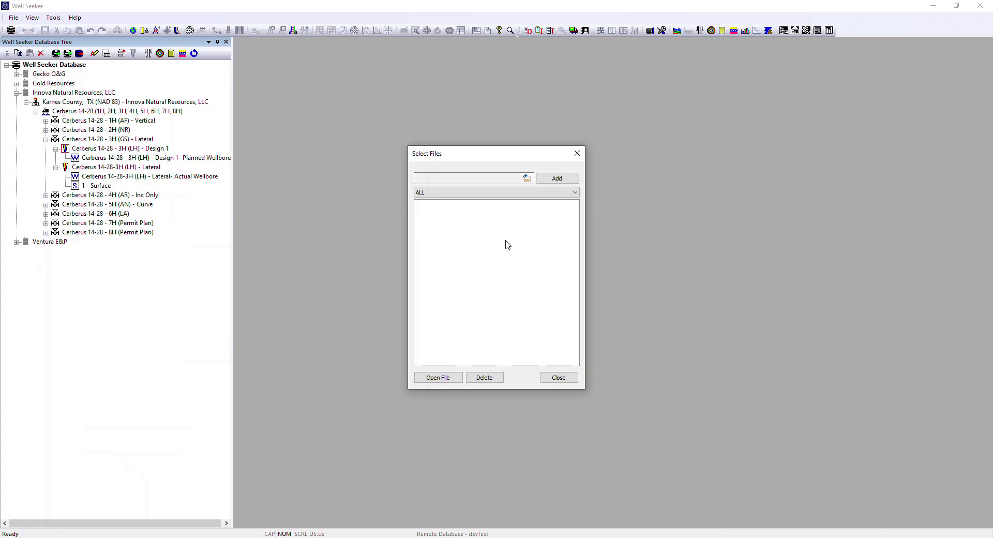
pyautogui.click(526, 178)
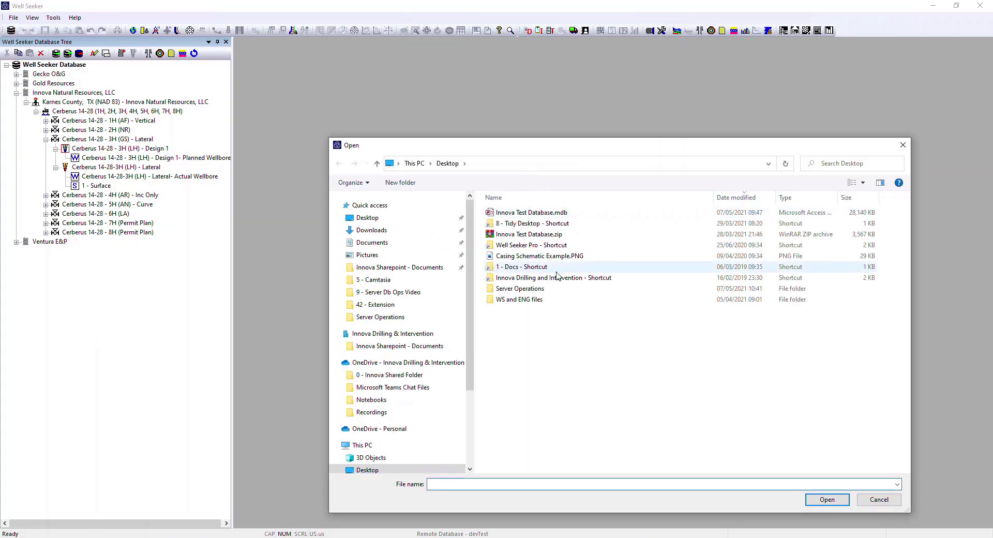
pyautogui.doubleClick(520, 289)
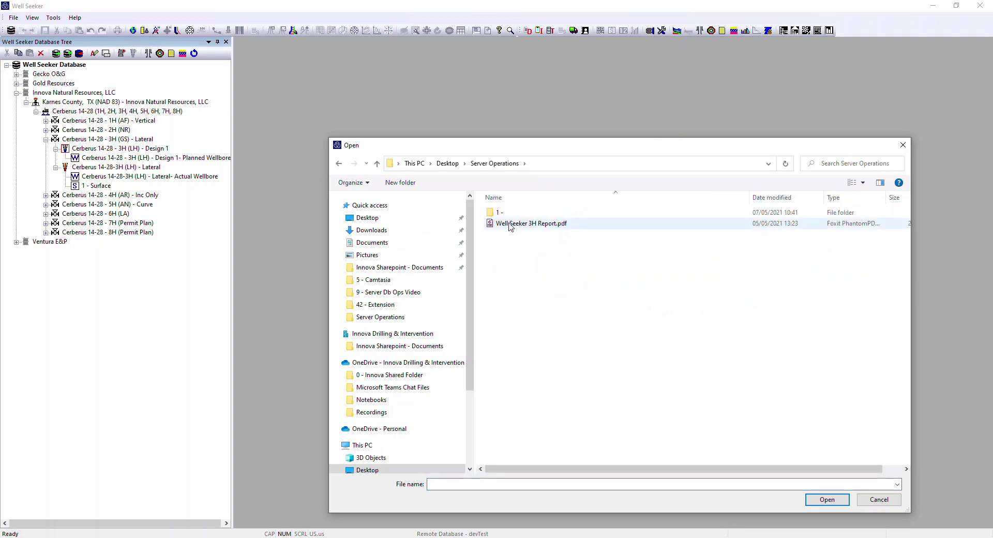
pyautogui.click(533, 225)
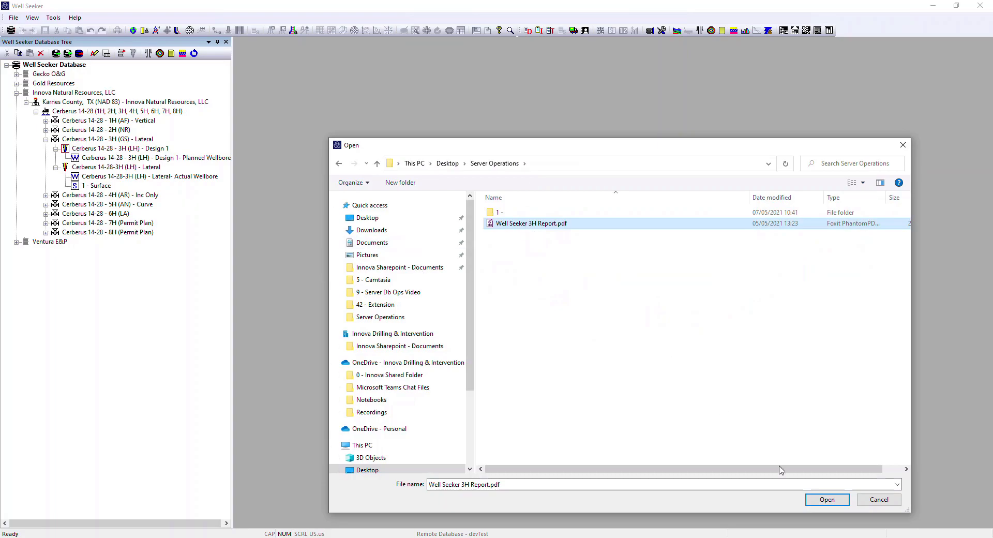
pyautogui.click(828, 501)
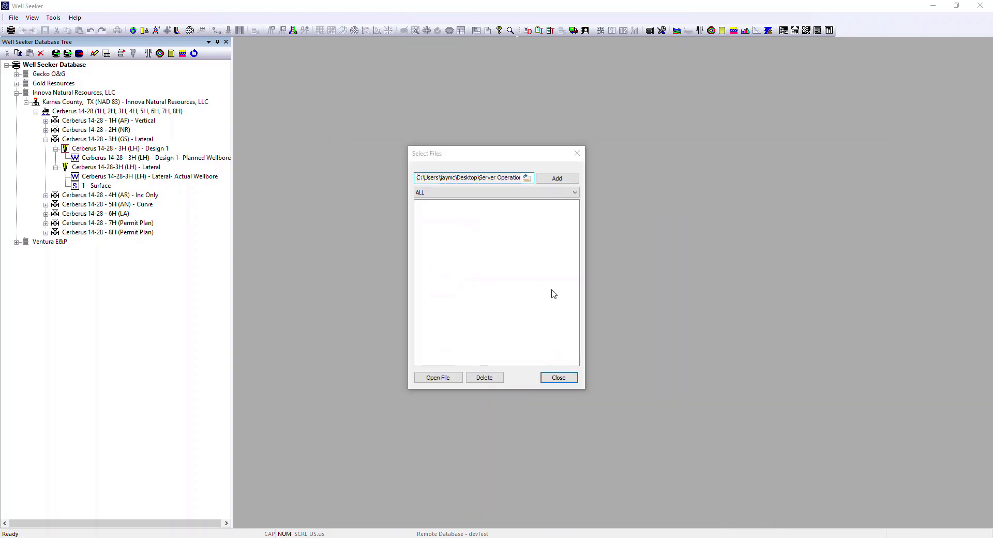
pyautogui.click(552, 178)
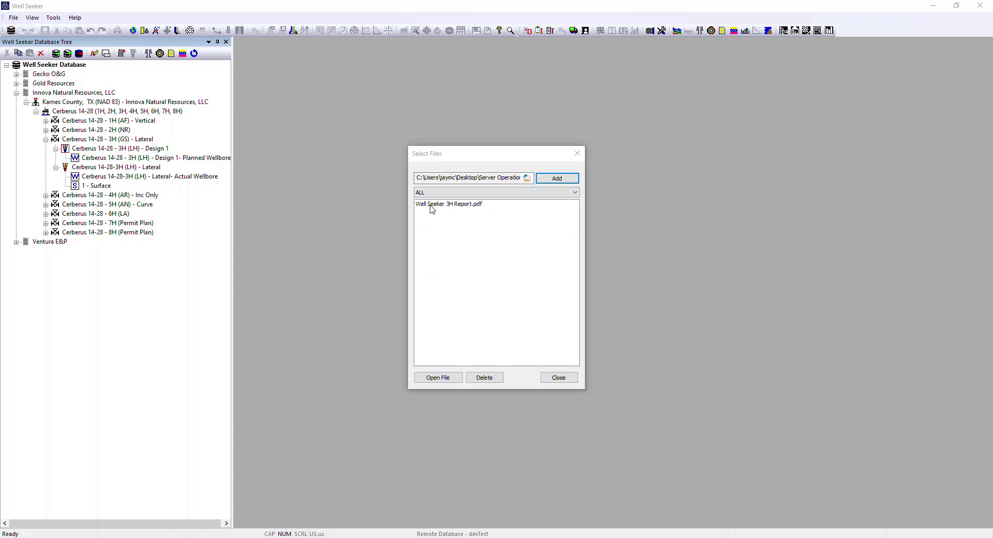
# Step: Look through the file categories, filter the well's external files by WELLPLANNING and close the file list
pyautogui.click(432, 208)
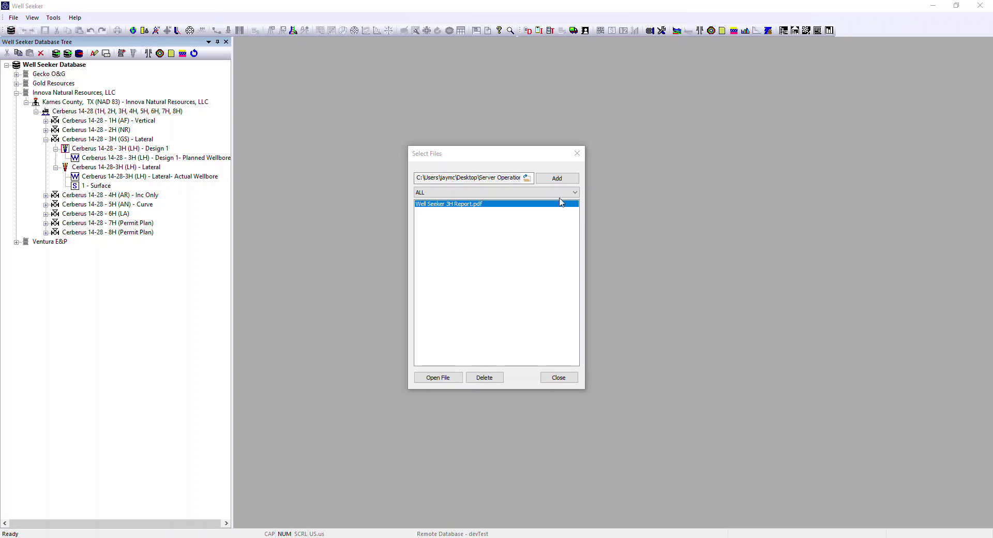
pyautogui.click(576, 192)
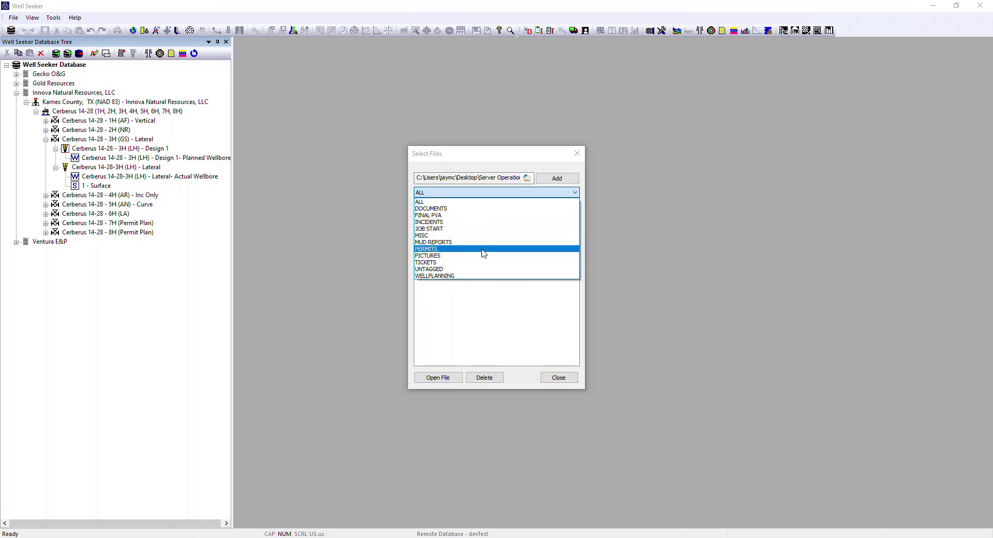
pyautogui.click(440, 276)
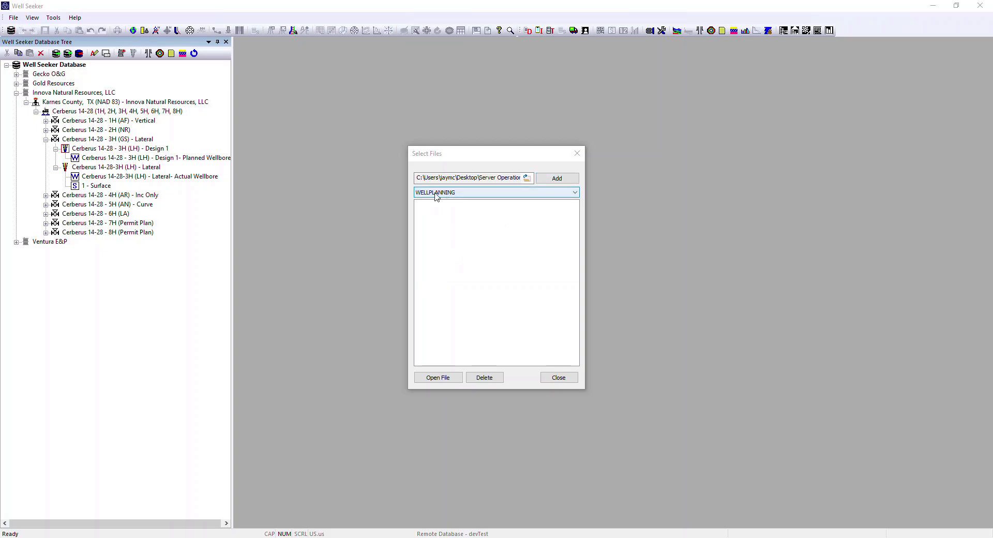
pyautogui.click(574, 195)
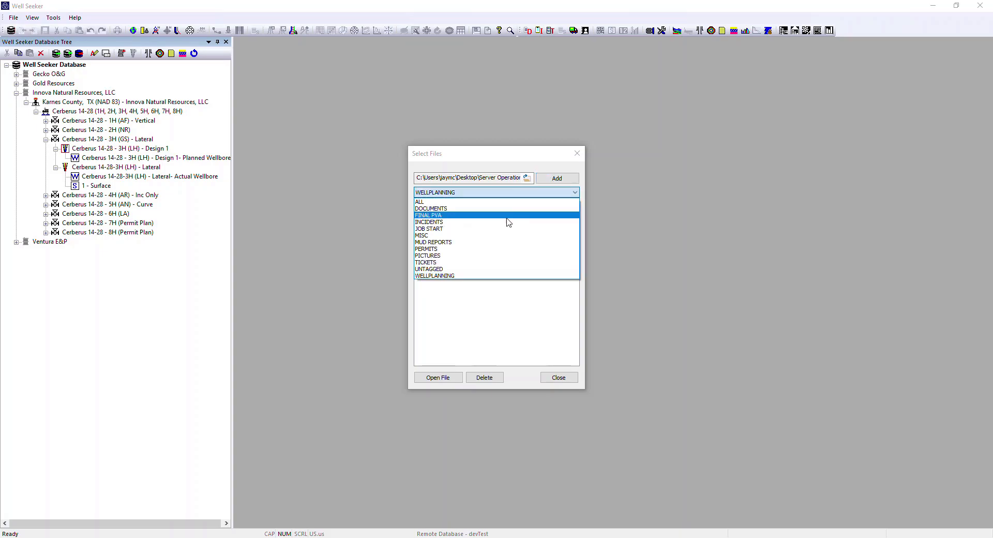
pyautogui.click(441, 277)
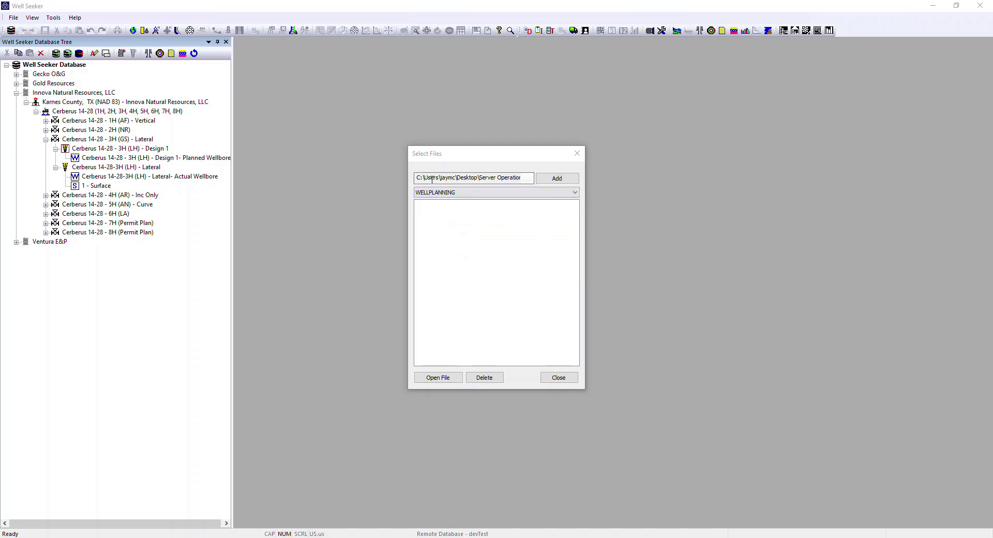
pyautogui.click(557, 377)
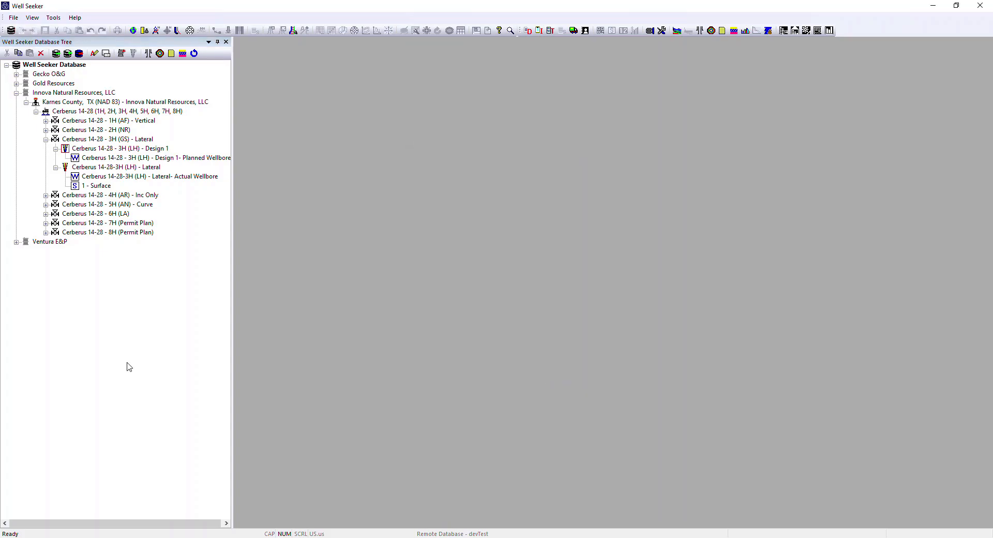
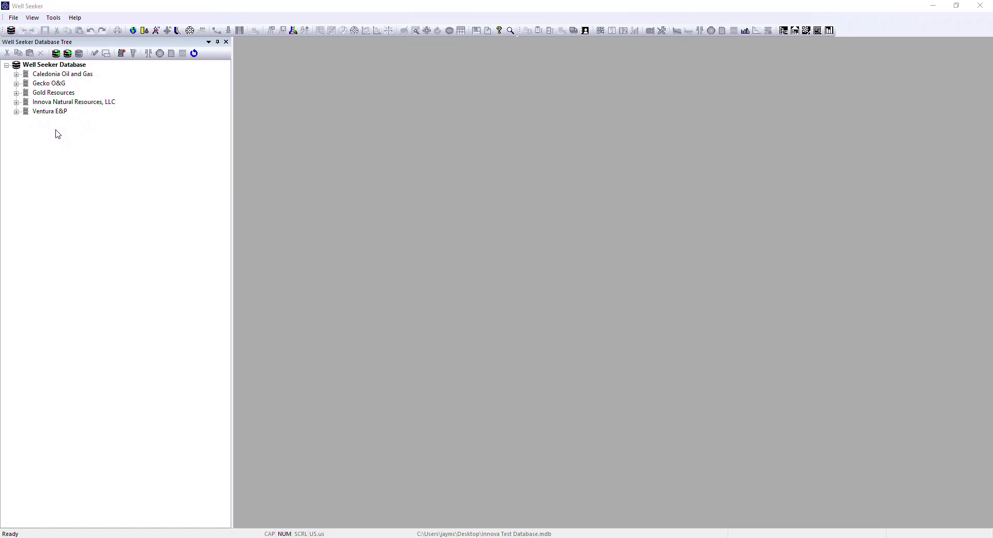
# Step: Create a new database named Training Db in the Desktop's Server Operations folder
pyautogui.click(13, 18)
pyautogui.click(38, 29)
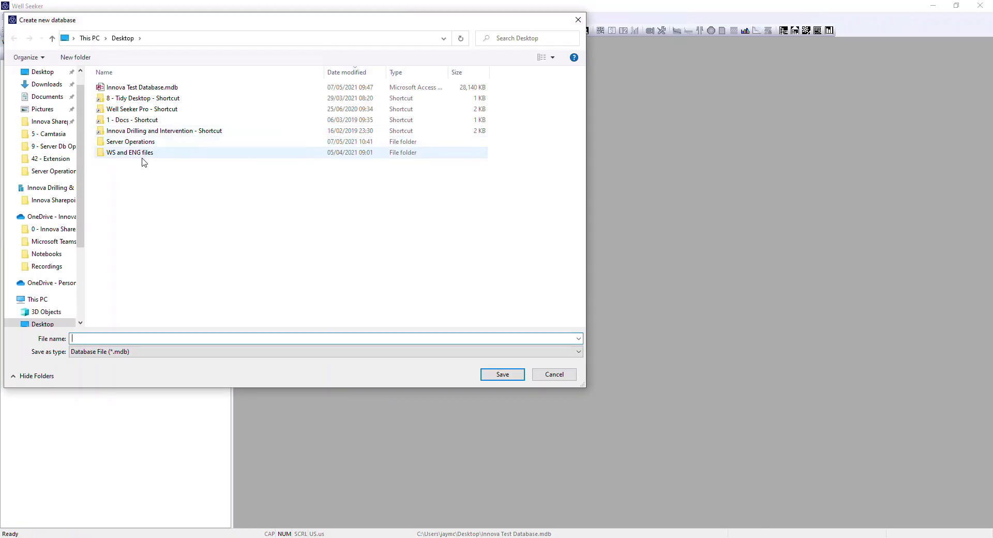
pyautogui.doubleClick(141, 144)
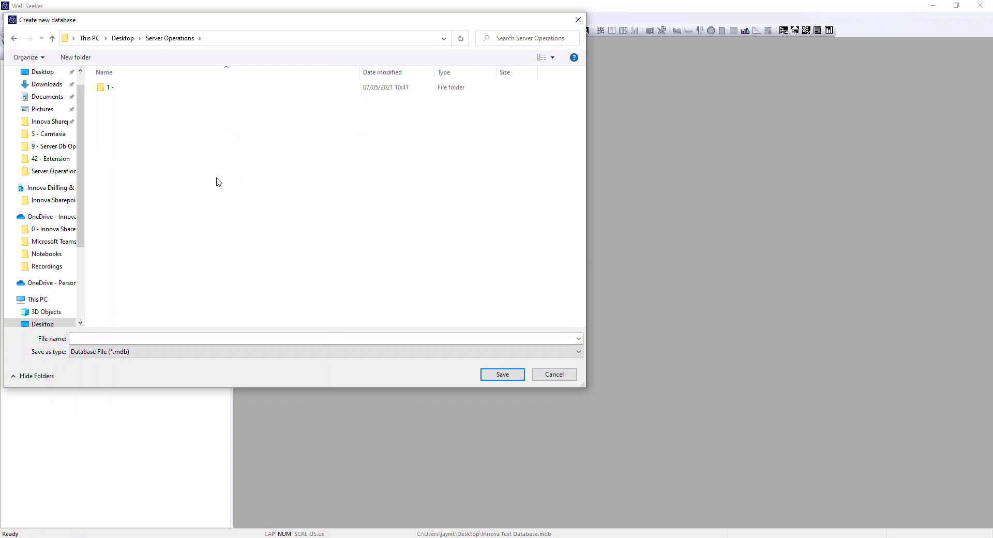
pyautogui.click(95, 338)
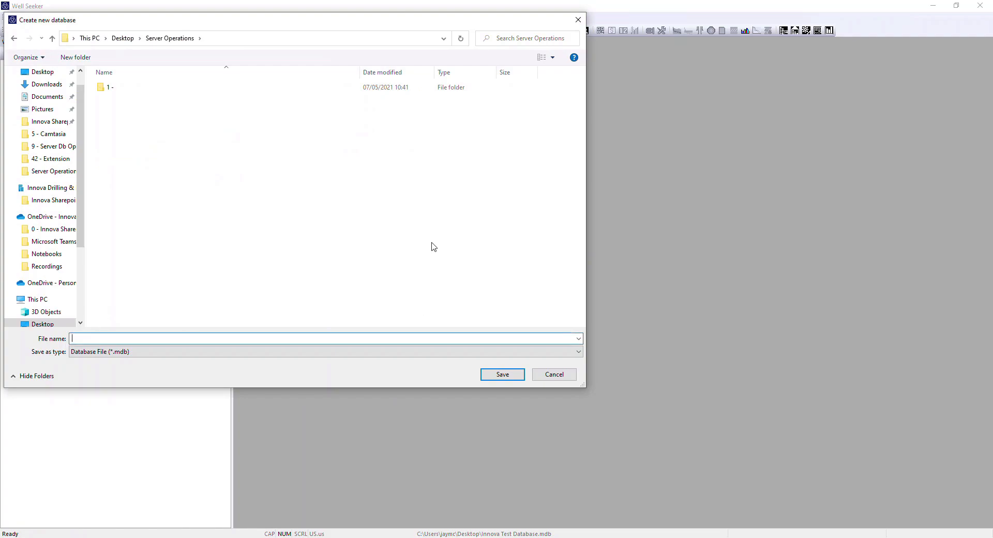
pyautogui.write('Training Db')
pyautogui.click(502, 374)
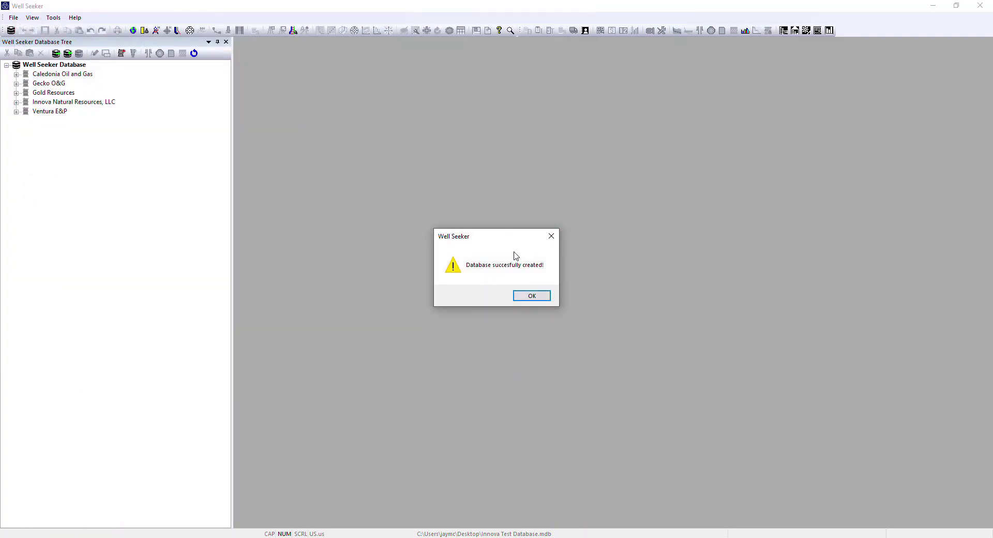
pyautogui.click(531, 298)
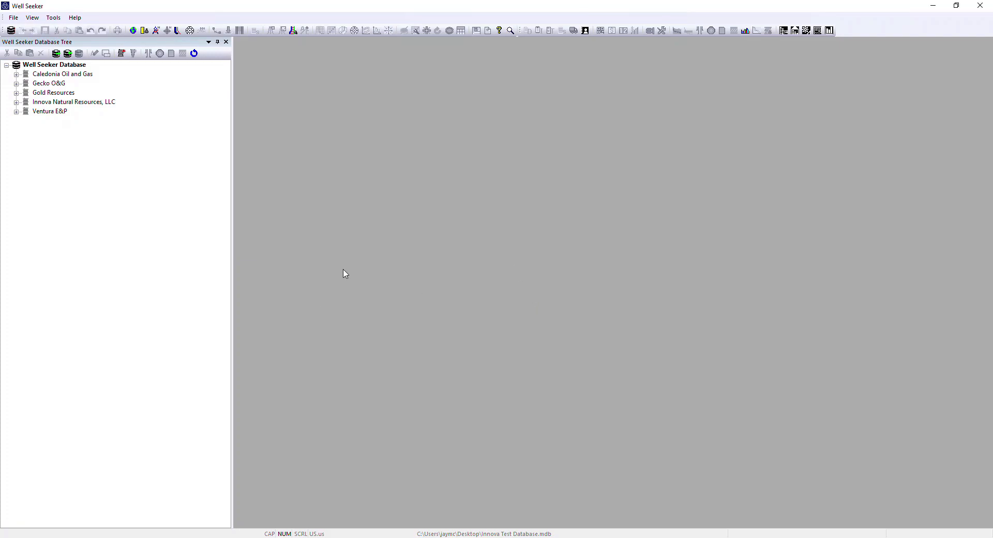
# Step: Select Training Db.mdb from the Server Operations folder as the active database
pyautogui.click(12, 19)
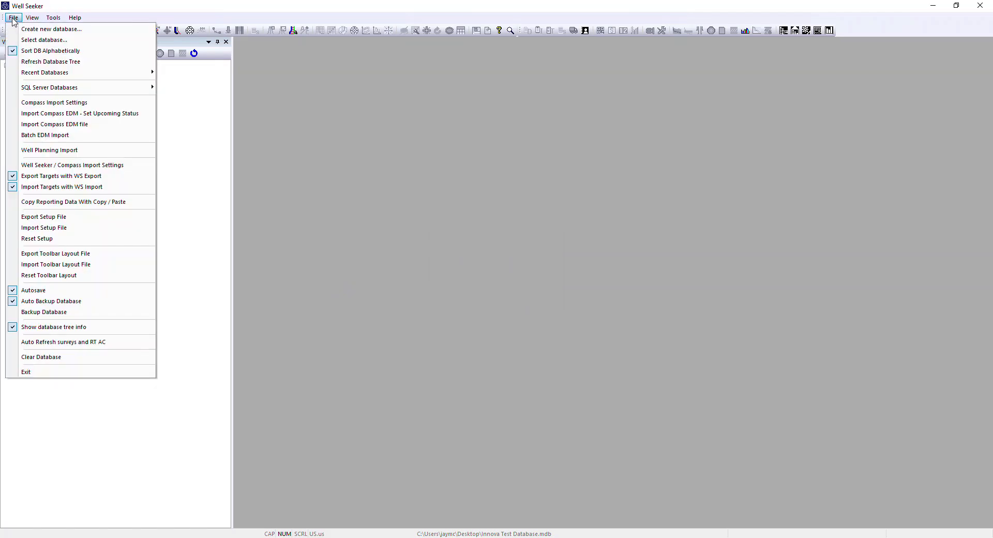
pyautogui.click(44, 40)
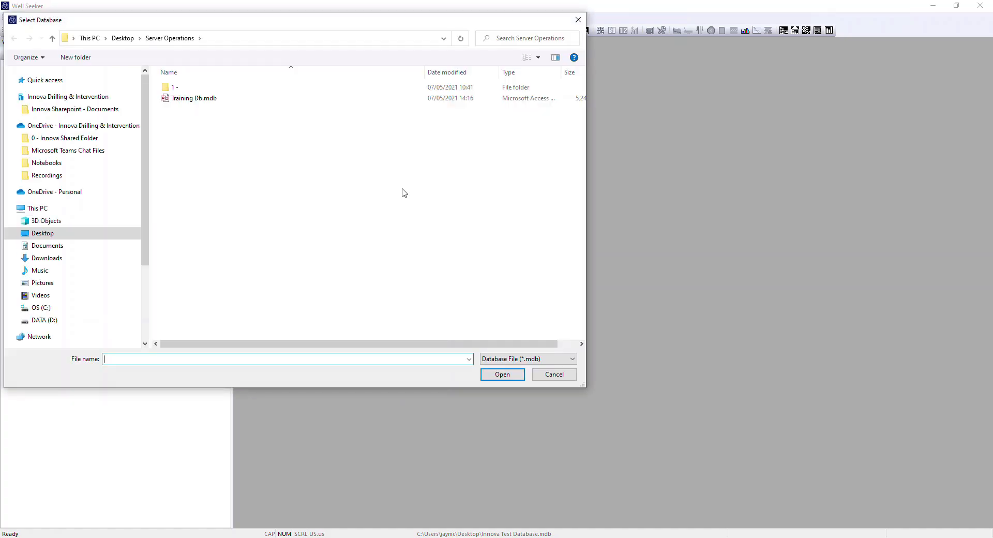
pyautogui.click(196, 99)
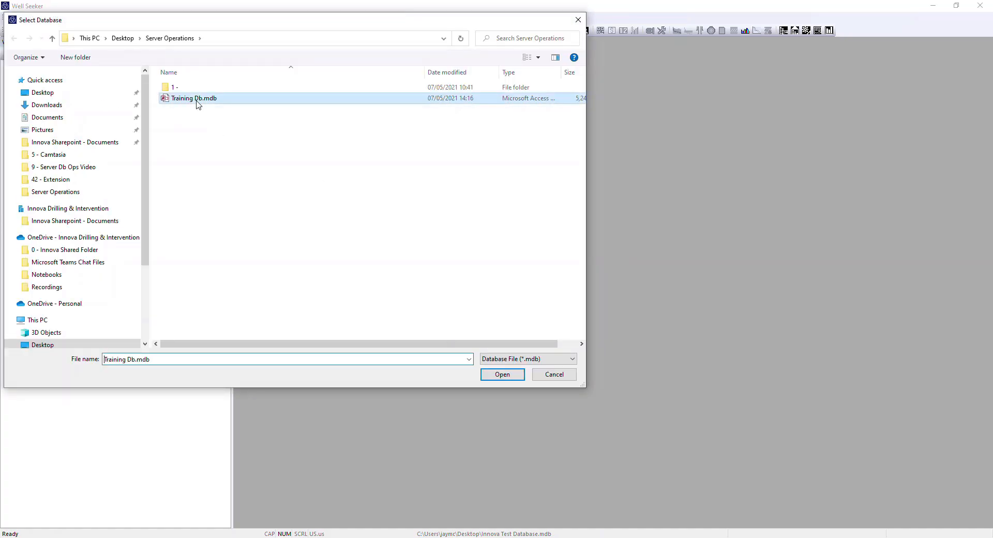
pyautogui.click(499, 377)
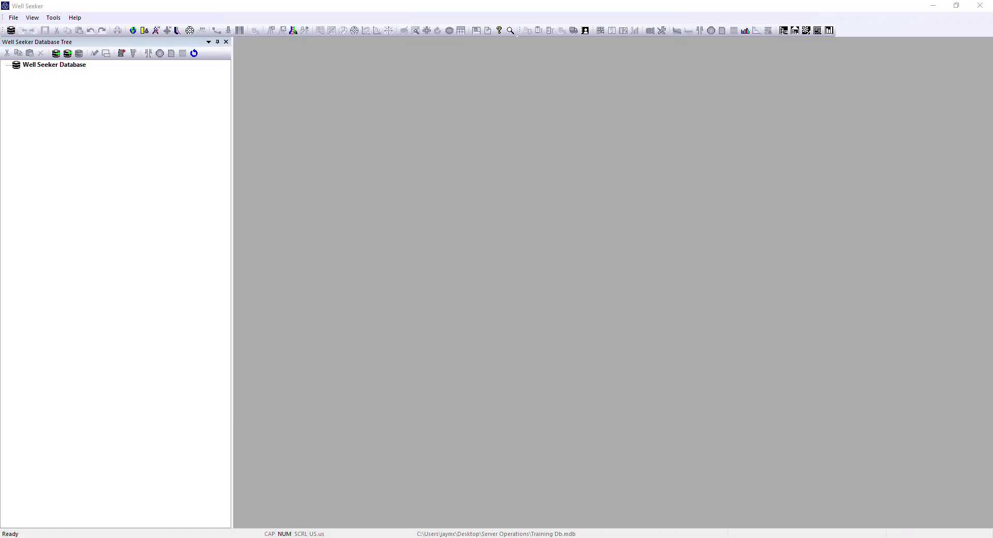
# Step: Start a Remote Data Fetch with Auto Pull Offsets enabled and connect to the remote database
pyautogui.click(54, 19)
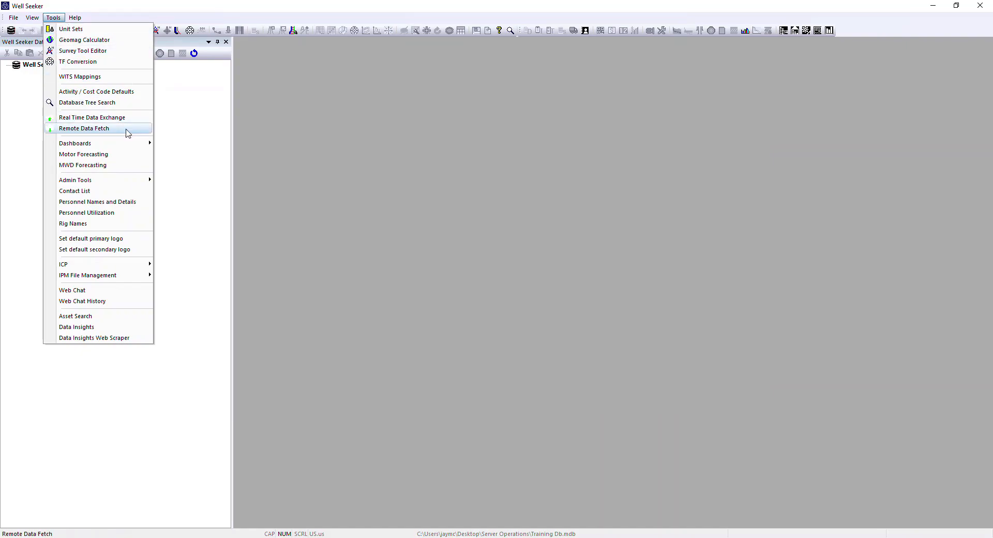
pyautogui.click(103, 133)
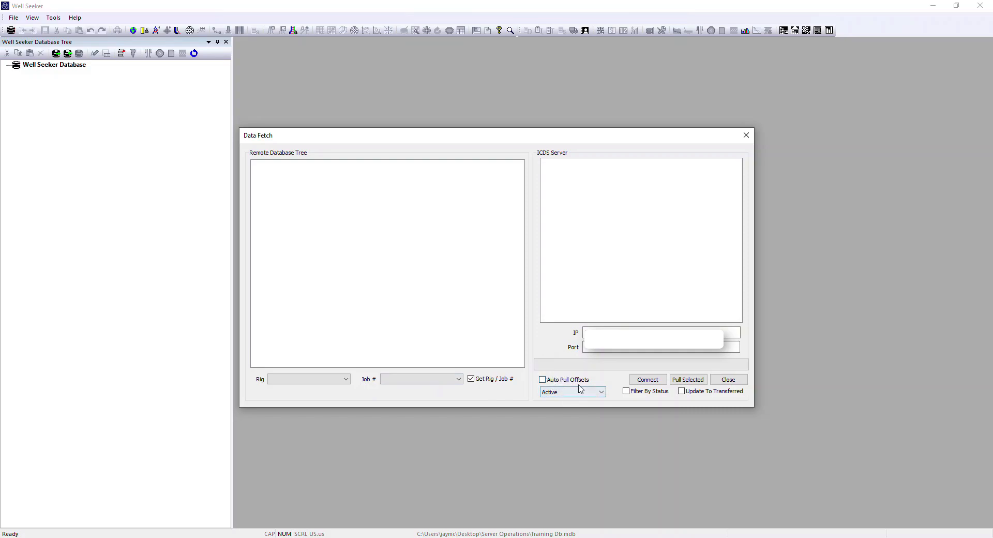
pyautogui.click(543, 380)
pyautogui.click(653, 381)
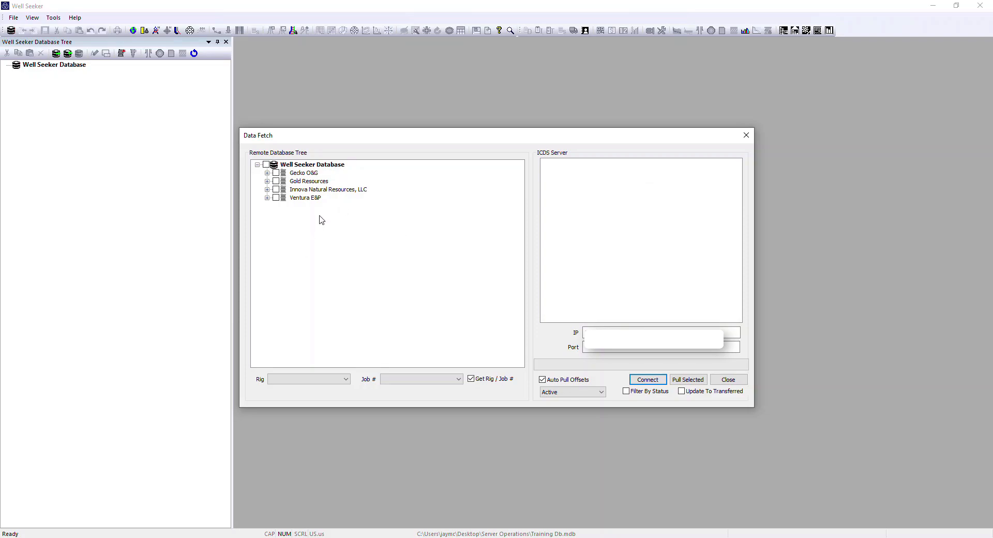
# Step: Look through the rig and job number filters and list the facilities under Innova Natural Resources, LLC in the remote tree
pyautogui.click(350, 379)
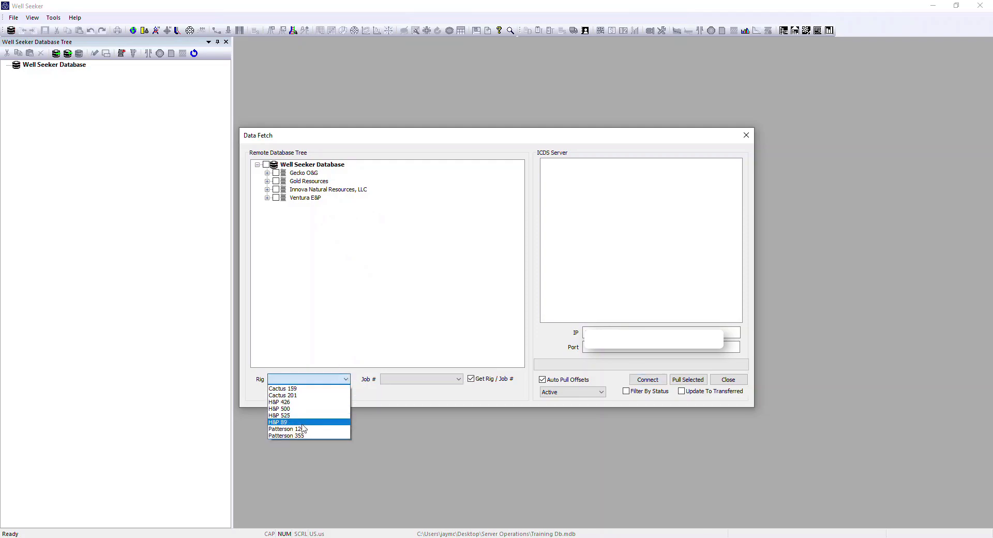
pyautogui.click(459, 379)
pyautogui.click(460, 380)
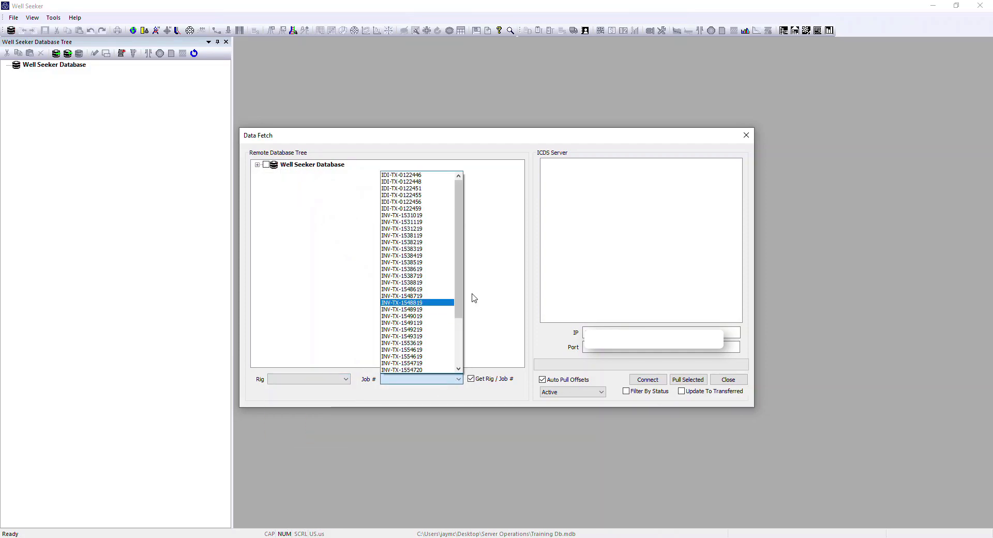
pyautogui.click(499, 278)
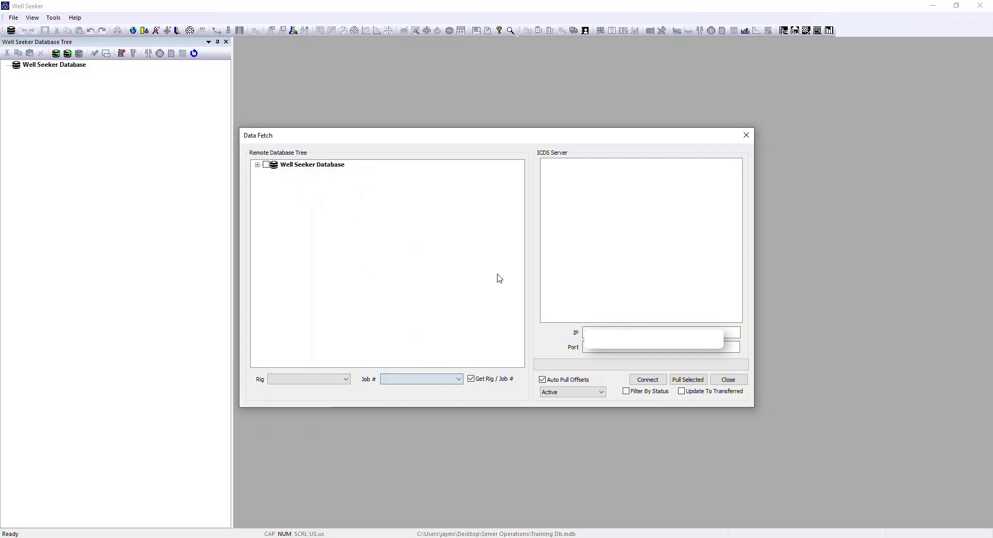
pyautogui.click(258, 166)
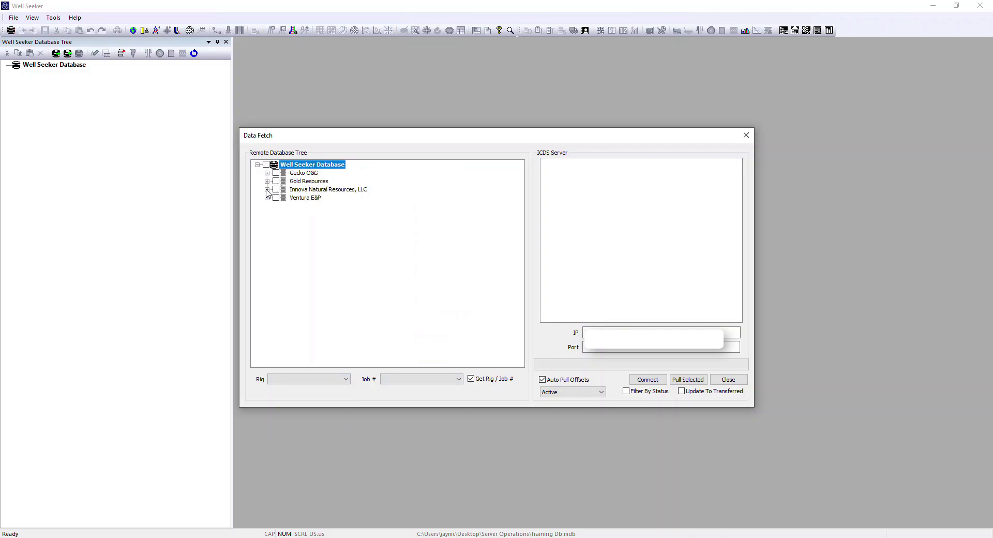
pyautogui.click(267, 190)
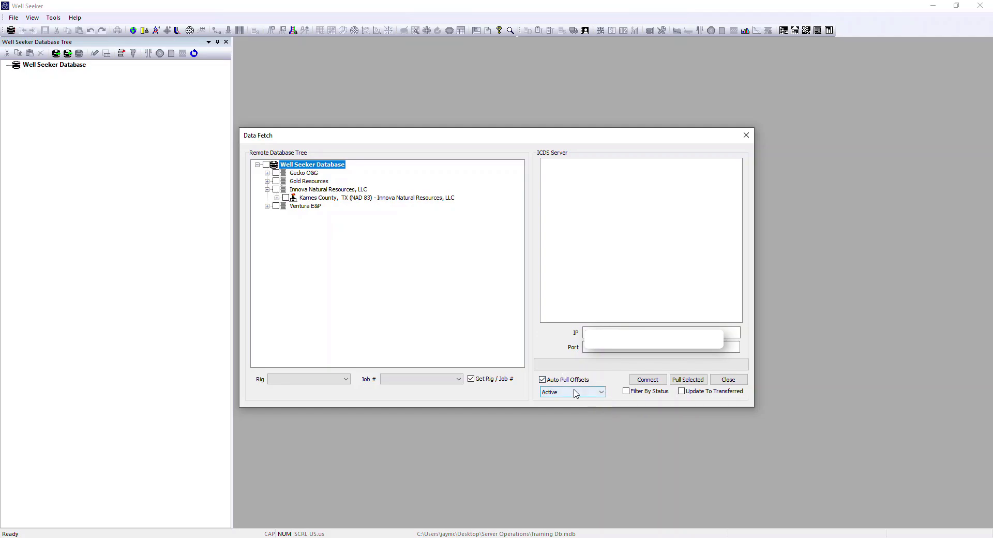
# Step: Filter the remote wells by Upcoming status and reconnect to the server, accepting the status warning
pyautogui.click(601, 391)
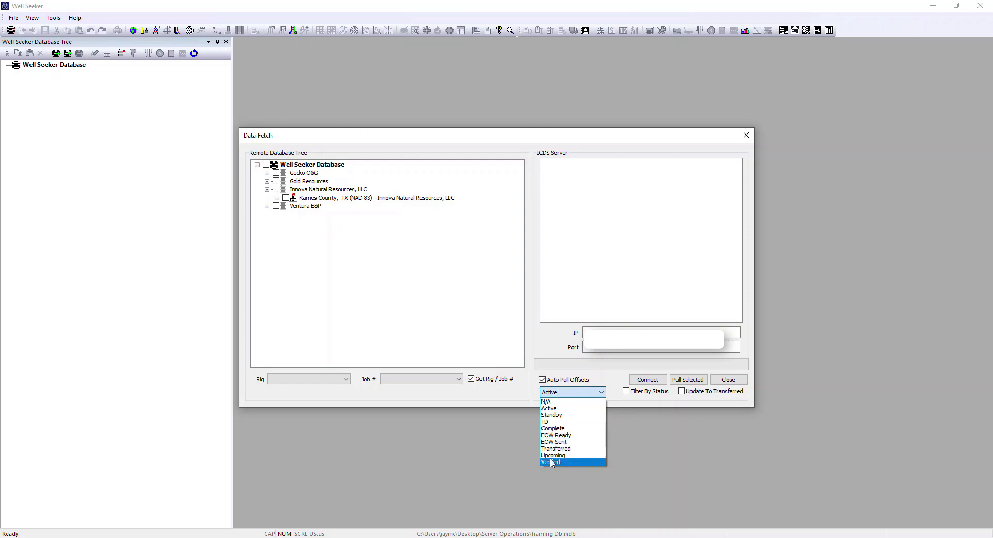
pyautogui.click(660, 404)
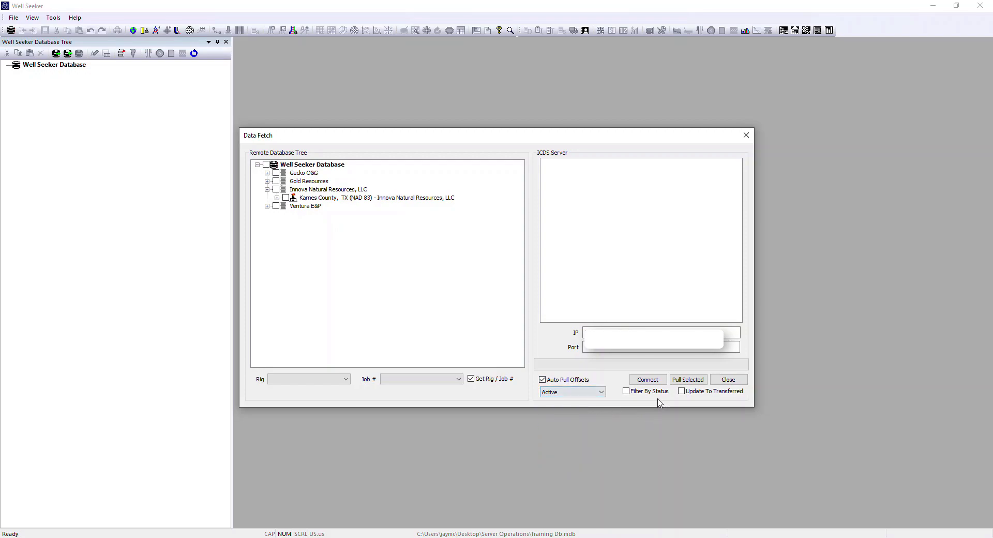
pyautogui.click(626, 391)
pyautogui.click(602, 393)
pyautogui.click(567, 456)
pyautogui.click(647, 380)
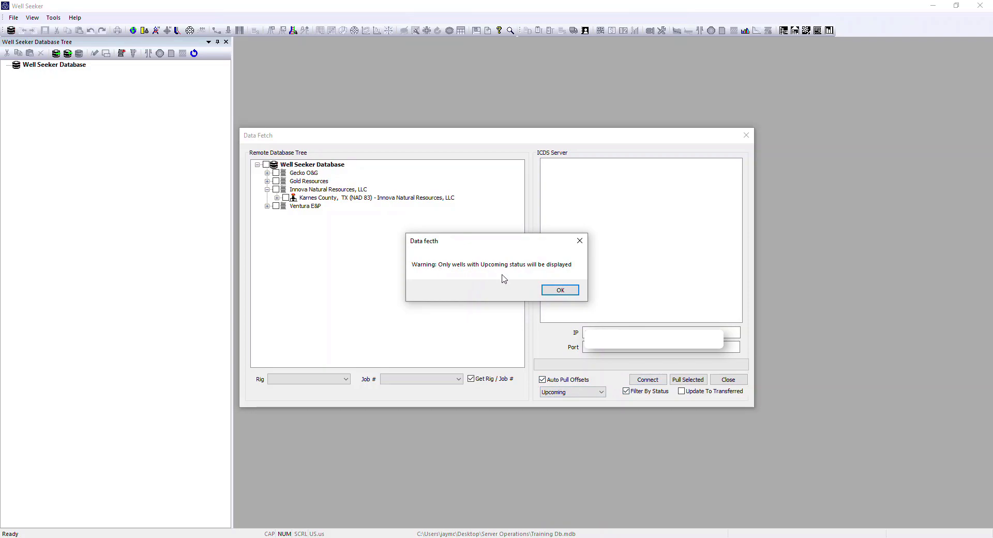
pyautogui.click(561, 291)
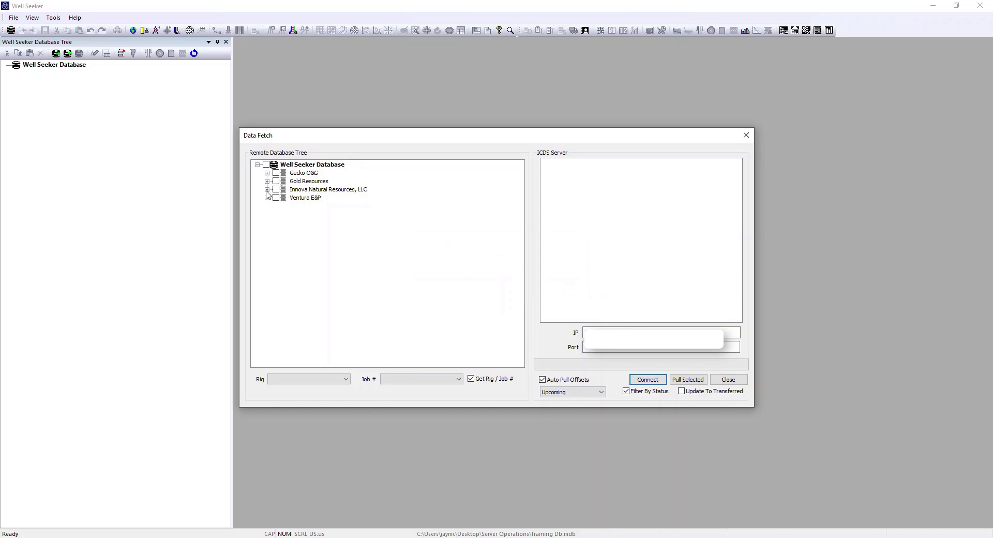
# Step: Mark Cerberus 14-28-3H (LH) - Lateral with its contents under Innova Natural Resources, Karnes County, in the remote tree
pyautogui.click(267, 190)
pyautogui.click(277, 198)
pyautogui.click(287, 206)
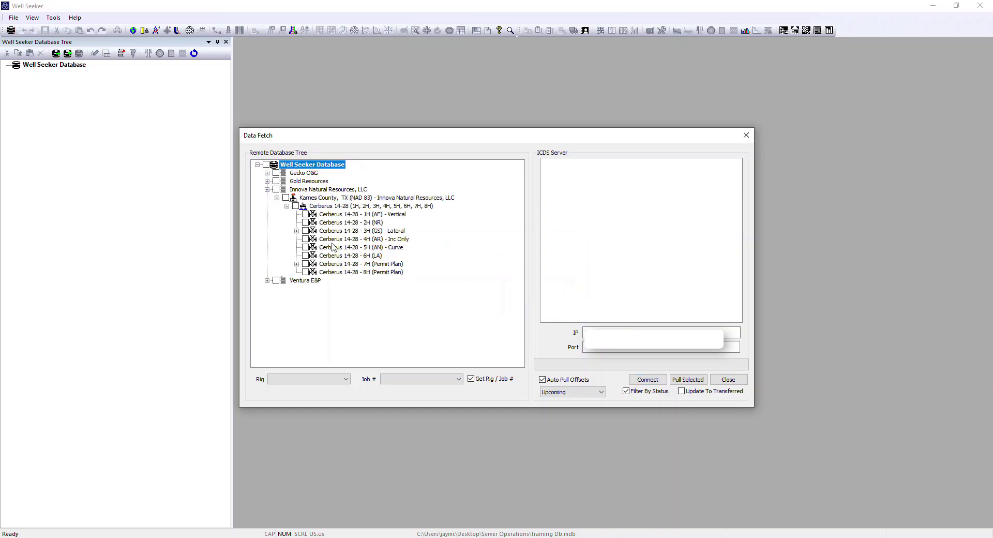
pyautogui.click(297, 230)
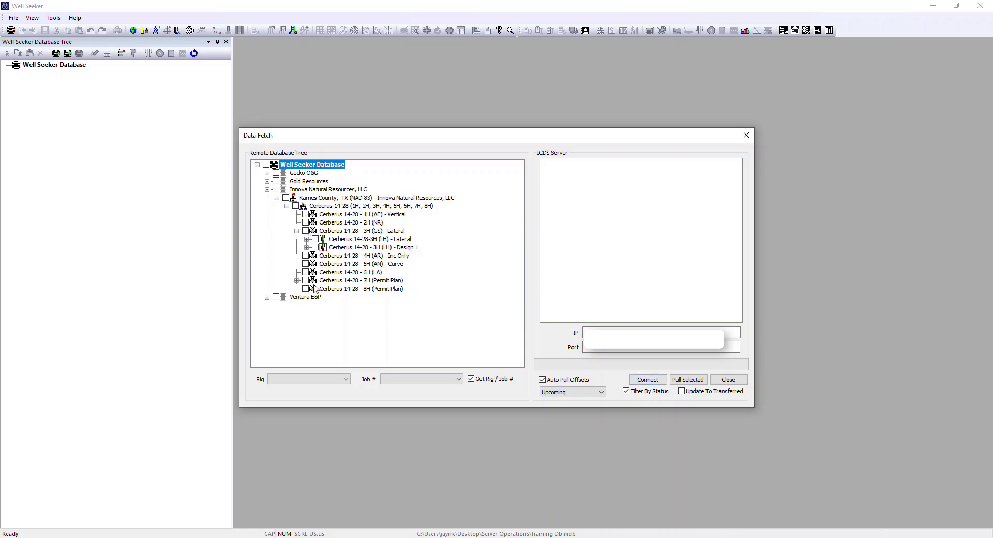
pyautogui.click(306, 239)
pyautogui.click(315, 239)
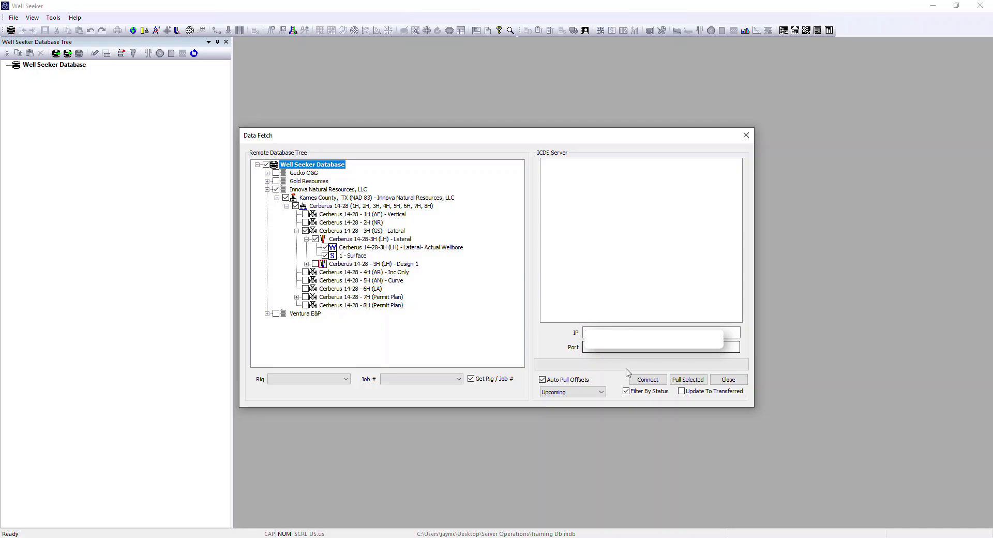
# Step: Pull the selected well data into the local database, overwriting all duplicate coordinate systems, and close the data fetch
pyautogui.click(683, 381)
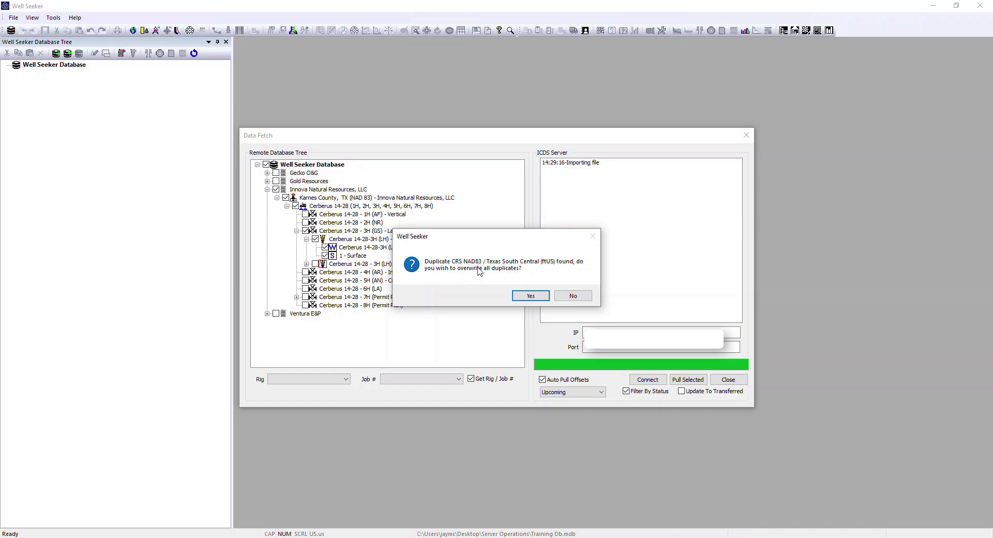
pyautogui.click(529, 295)
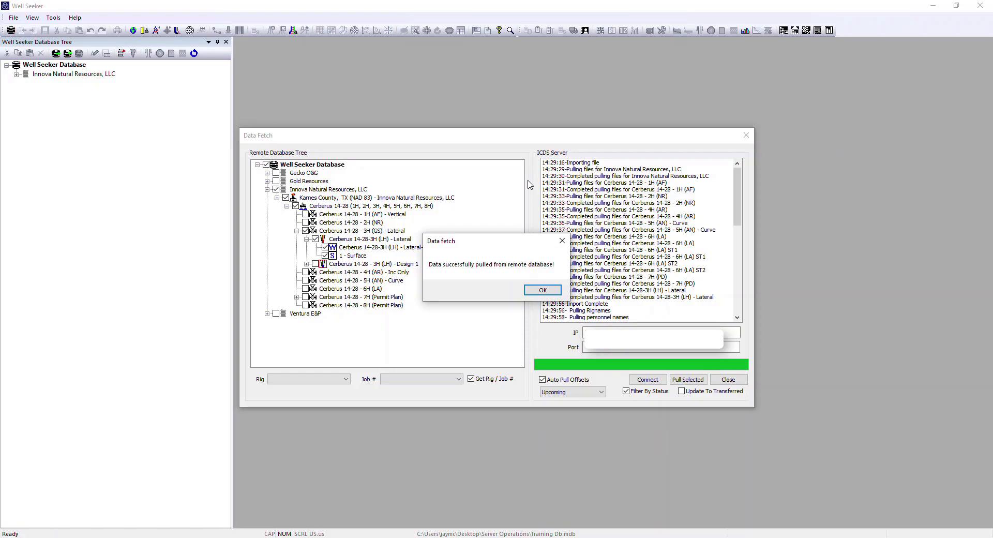
pyautogui.click(548, 293)
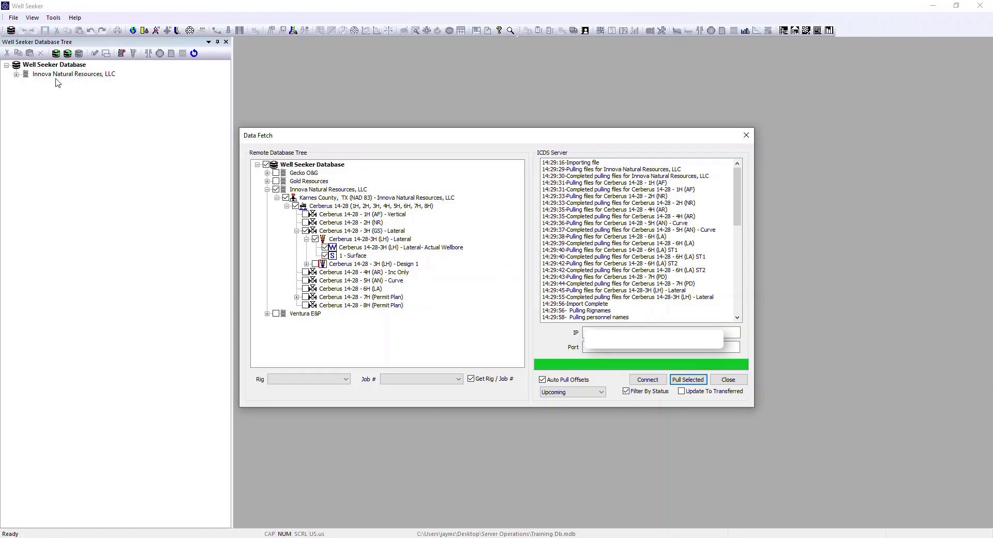
pyautogui.click(728, 380)
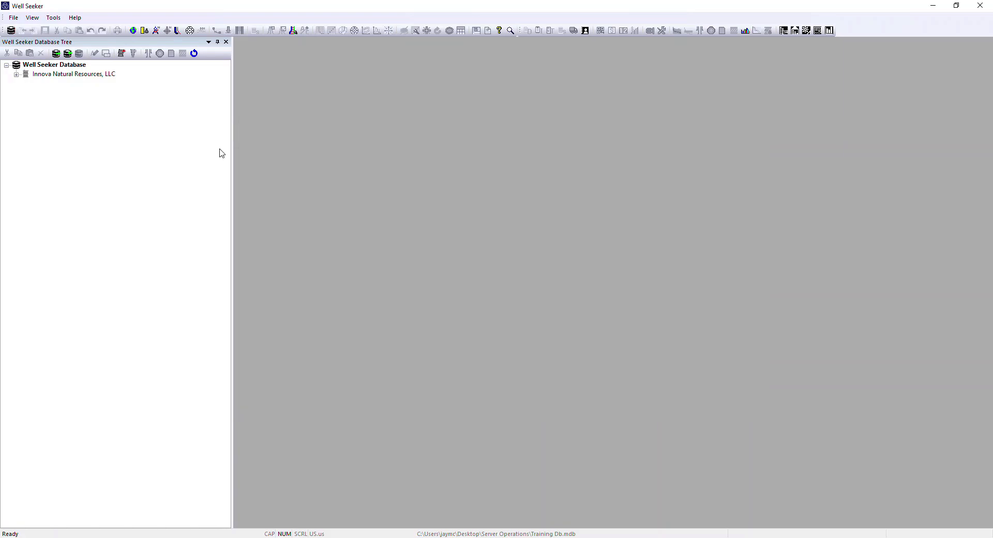
# Step: Expand the local database tree down to Cerberus 14-28-3H (LH) - Lateral and check its summary and contents
pyautogui.click(16, 75)
pyautogui.click(26, 84)
pyautogui.click(36, 93)
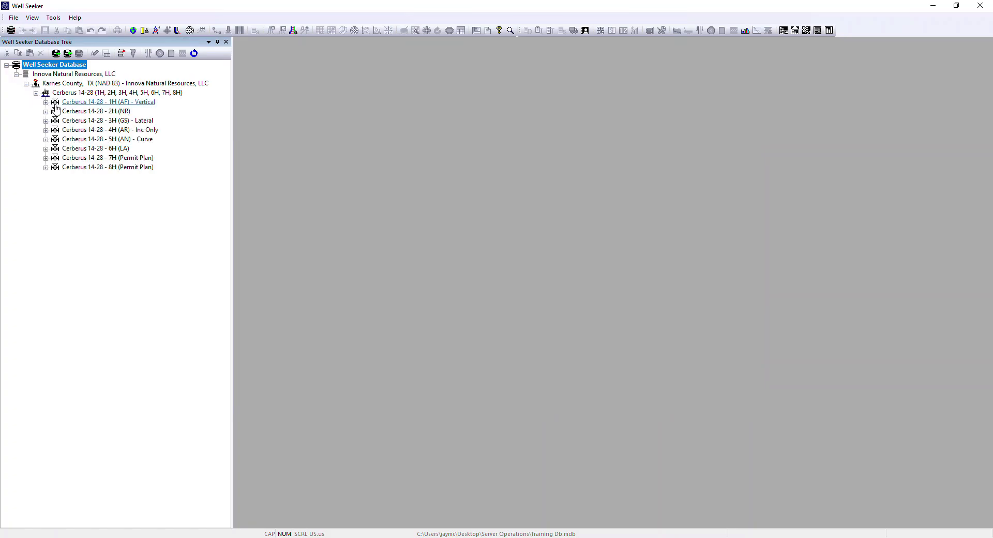
pyautogui.click(45, 120)
pyautogui.moveTo(120, 139)
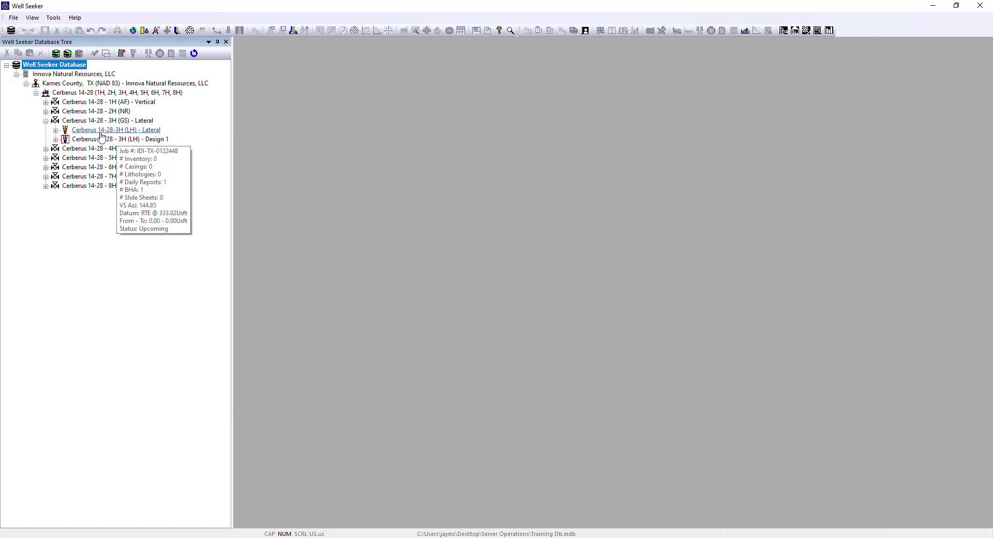
pyautogui.click(56, 130)
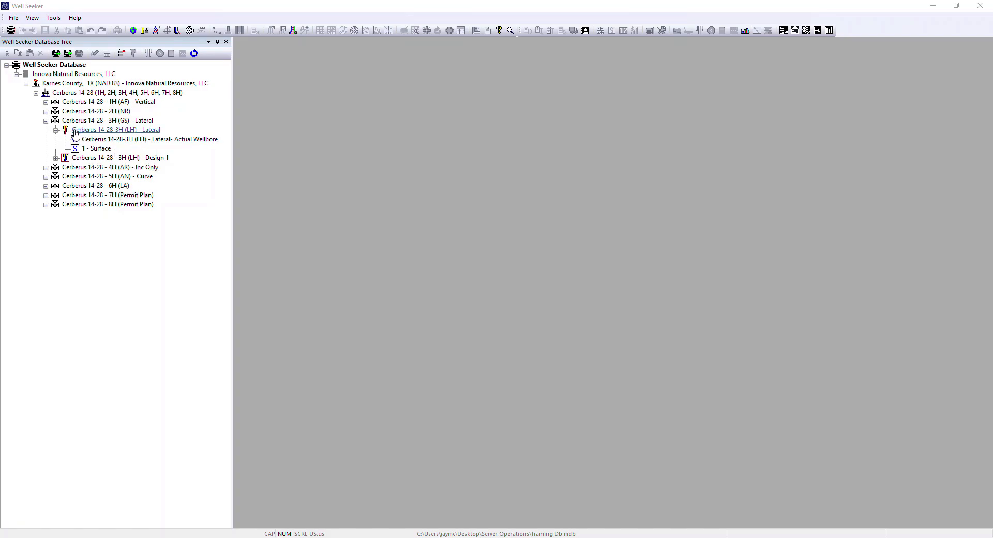
# Step: Open Well Seeker 3H Report.pdf from the external files of Cerberus 14-28-3H (LH) - Lateral
pyautogui.rightClick(83, 132)
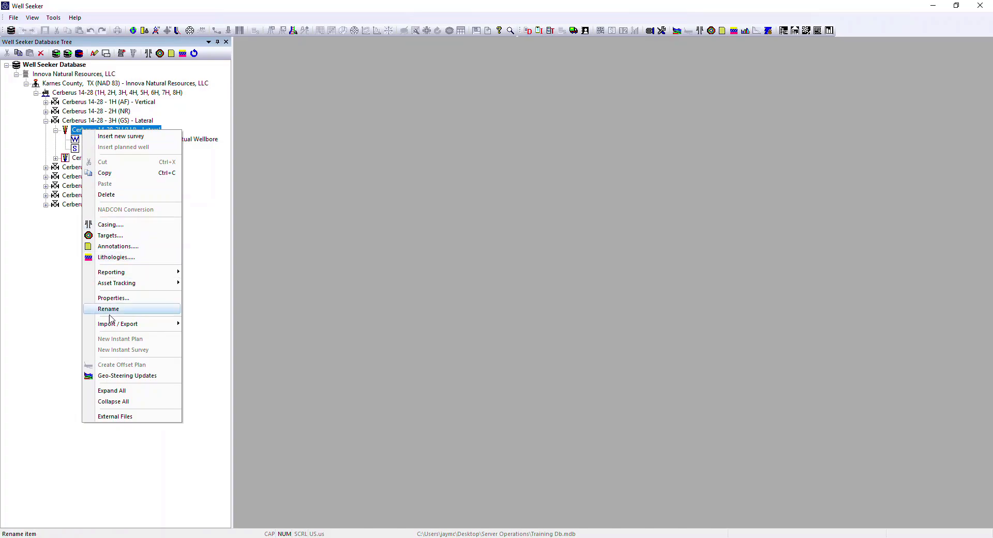
pyautogui.click(130, 417)
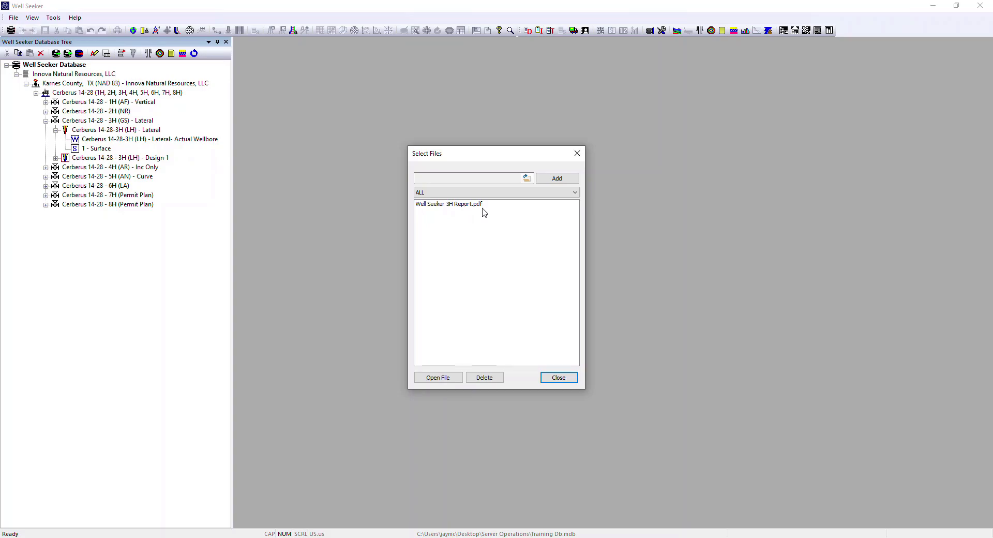
pyautogui.click(443, 205)
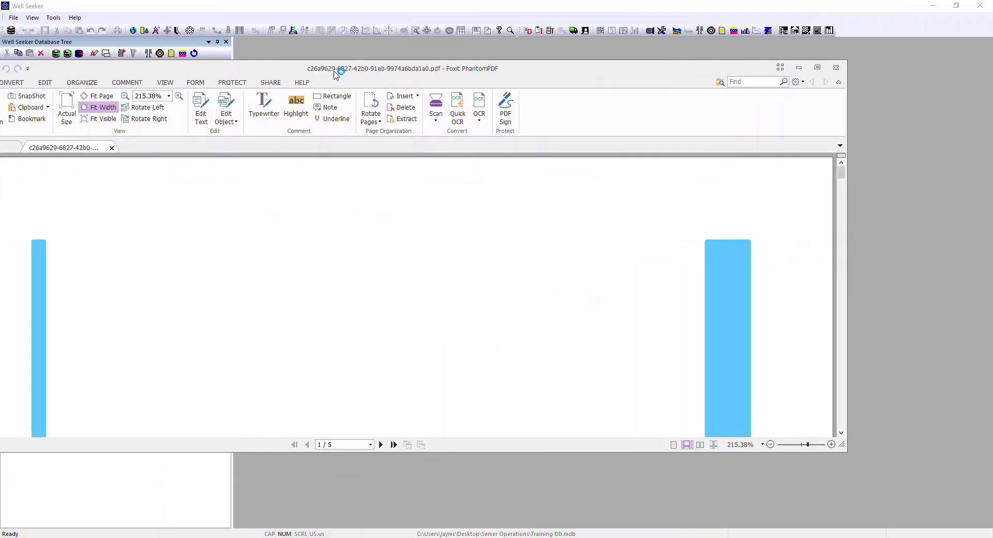
# Step: Read through the Well Seeker 3H Report PDF down to the annotations and plan sections, and close it
pyautogui.scroll(-5, 453, 305)
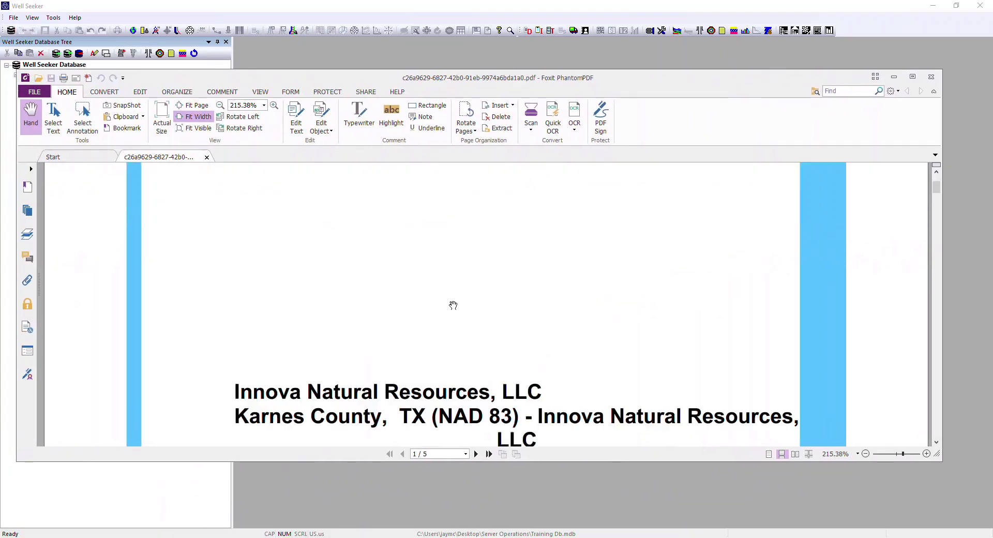
pyautogui.scroll(-20, 453, 306)
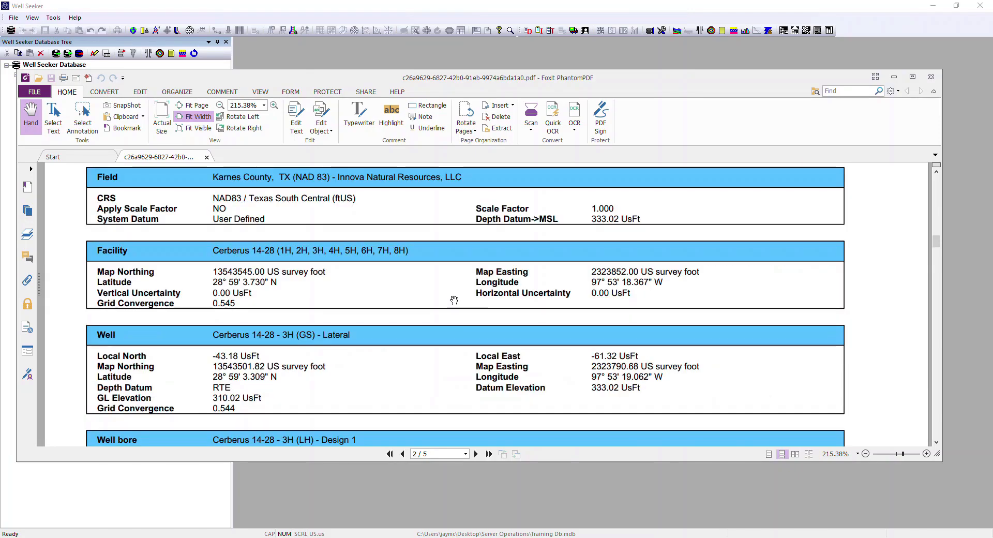
pyautogui.click(686, 54)
pyautogui.click(577, 156)
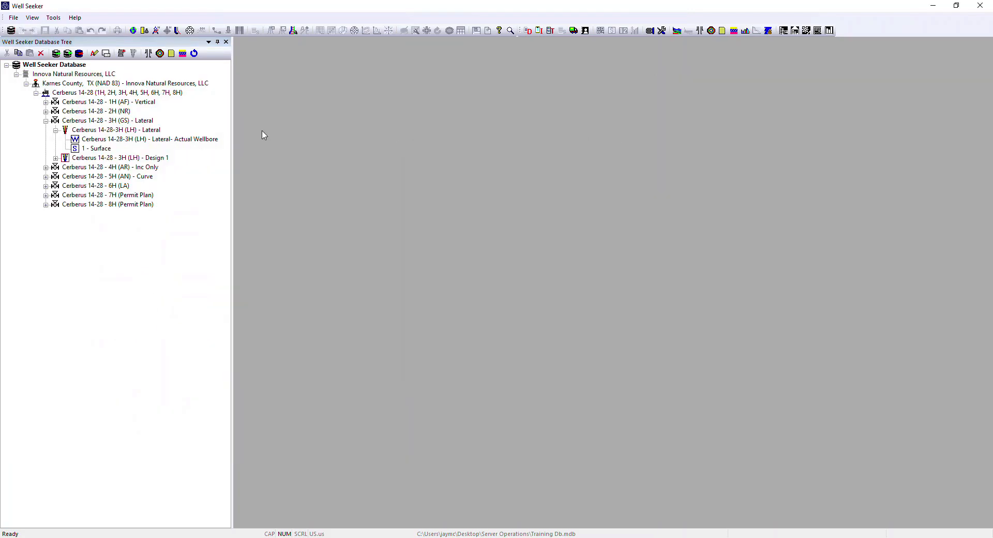
# Step: Open the Cerberus 14-28 - 3H (LH) - Design 1 plan and review its survey rows from first to last
pyautogui.click(114, 159)
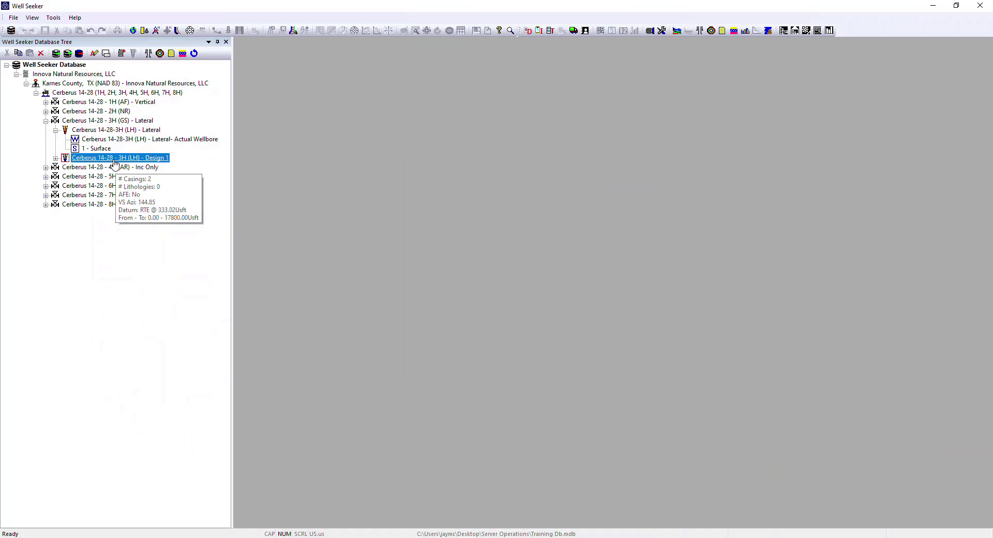
pyautogui.doubleClick(114, 162)
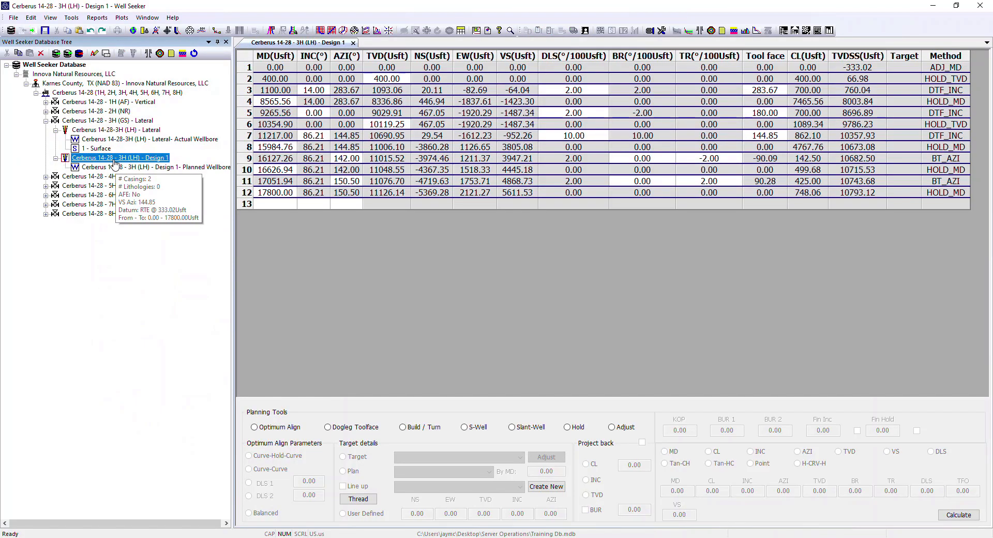
pyautogui.click(249, 68)
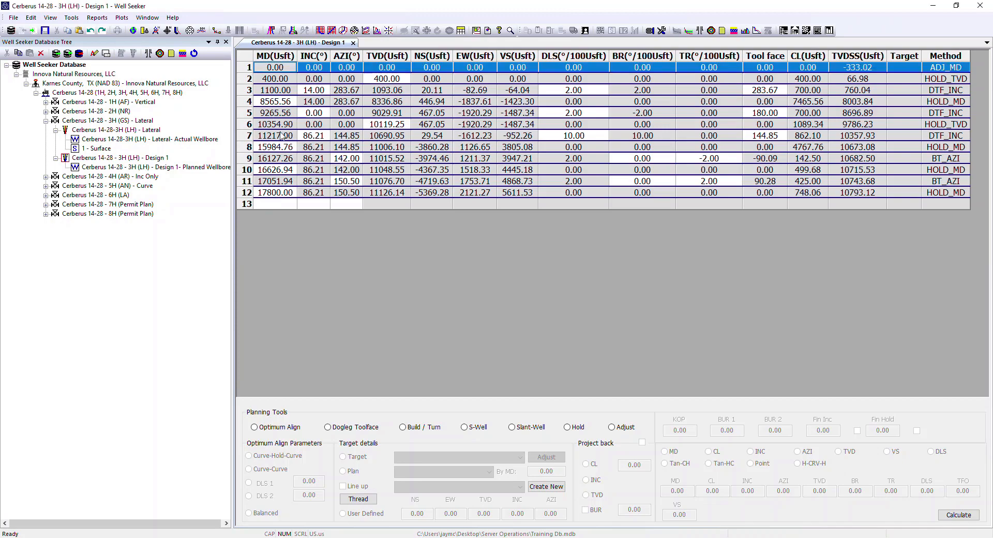
pyautogui.click(254, 191)
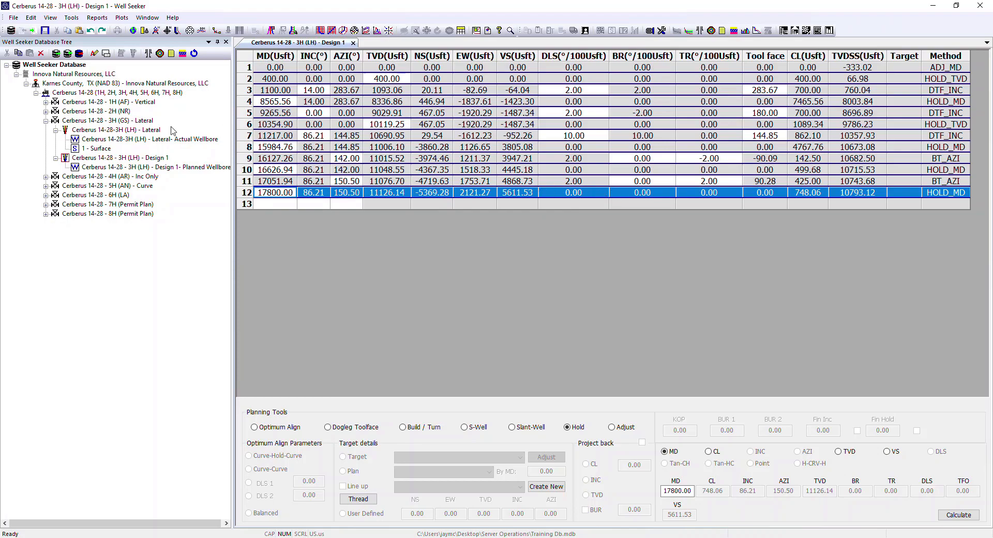
# Step: Review the plan properties of Cerberus 14-28 - 3H (LH) - Design 1, including magnetics and survey program, and close them
pyautogui.rightClick(83, 157)
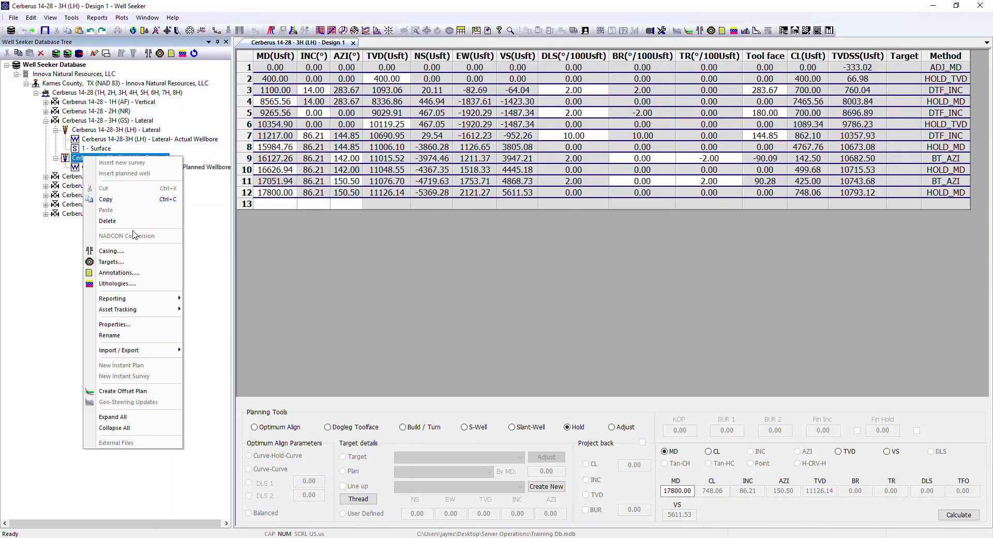
pyautogui.click(129, 324)
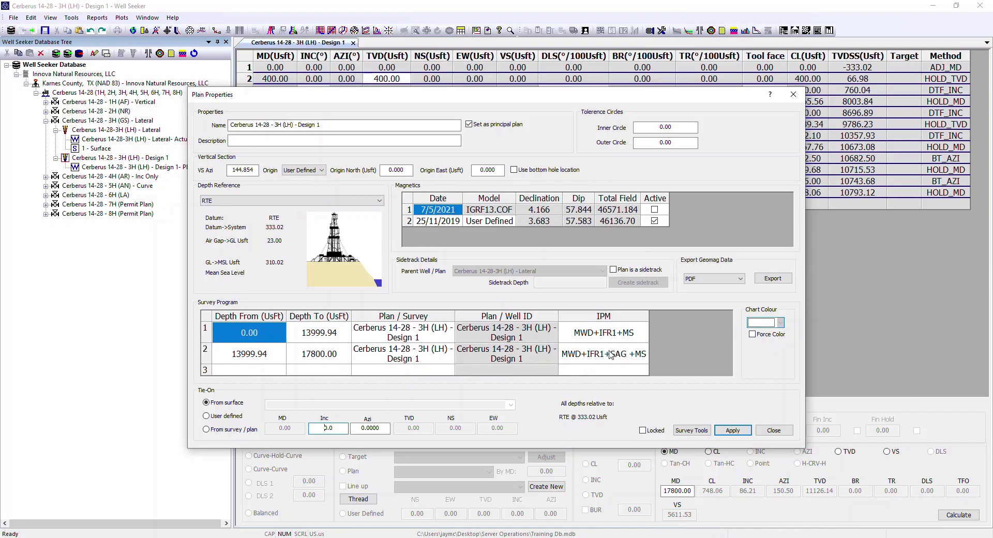
pyautogui.click(774, 429)
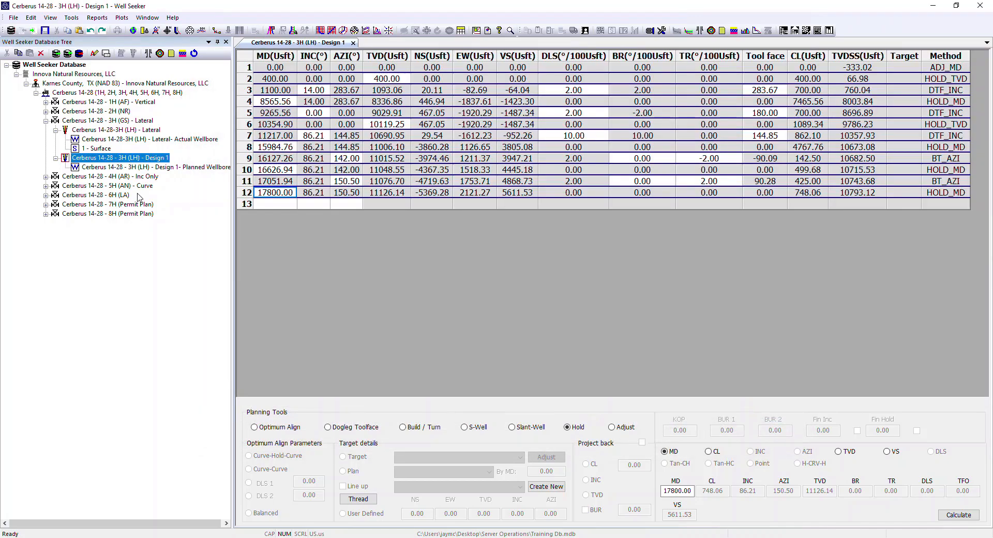
# Step: Check the well properties of Cerberus 14-28 - 3H (GS) - Lateral, then close them and the open Design 1 plan
pyautogui.rightClick(102, 121)
pyautogui.click(152, 287)
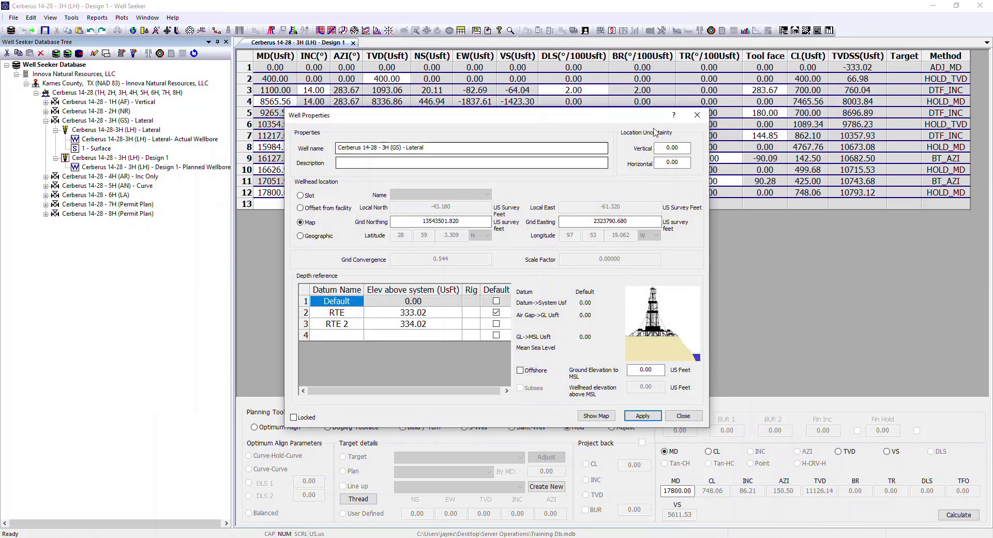
pyautogui.click(703, 113)
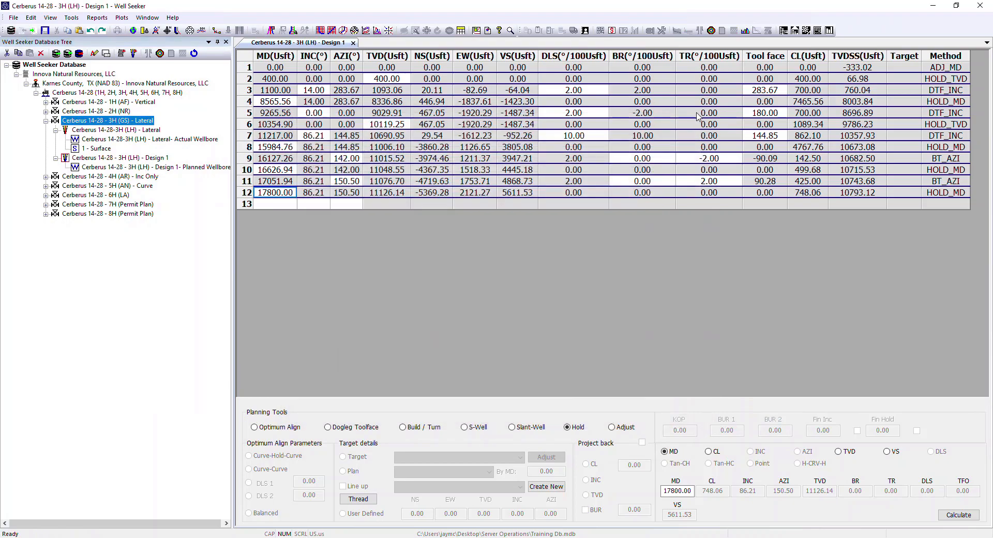
pyautogui.click(354, 43)
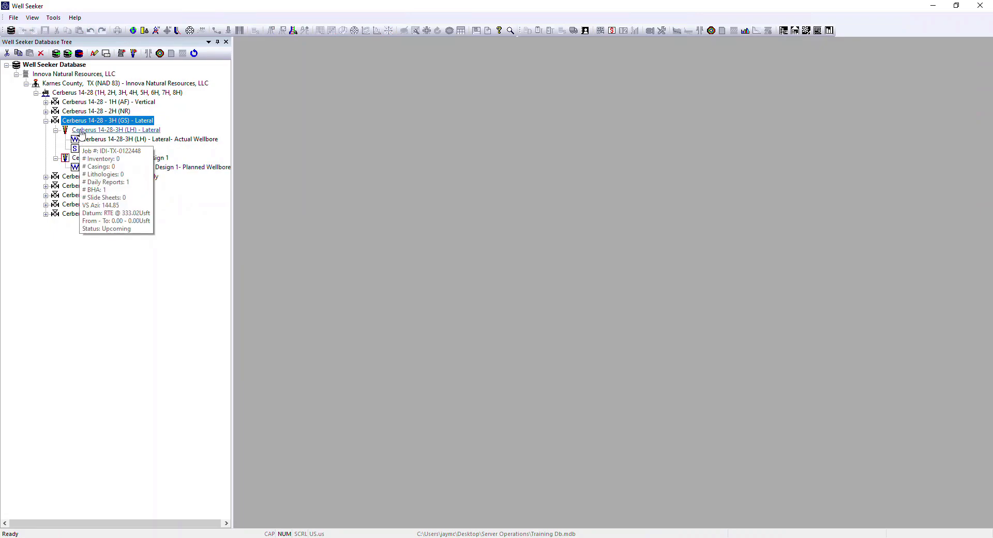
# Step: Expand the 1H, 2H, 4H, 5H, 6H, 7H and 8H wells in the database tree to inspect their wellbores and plans
pyautogui.click(45, 102)
pyautogui.click(46, 121)
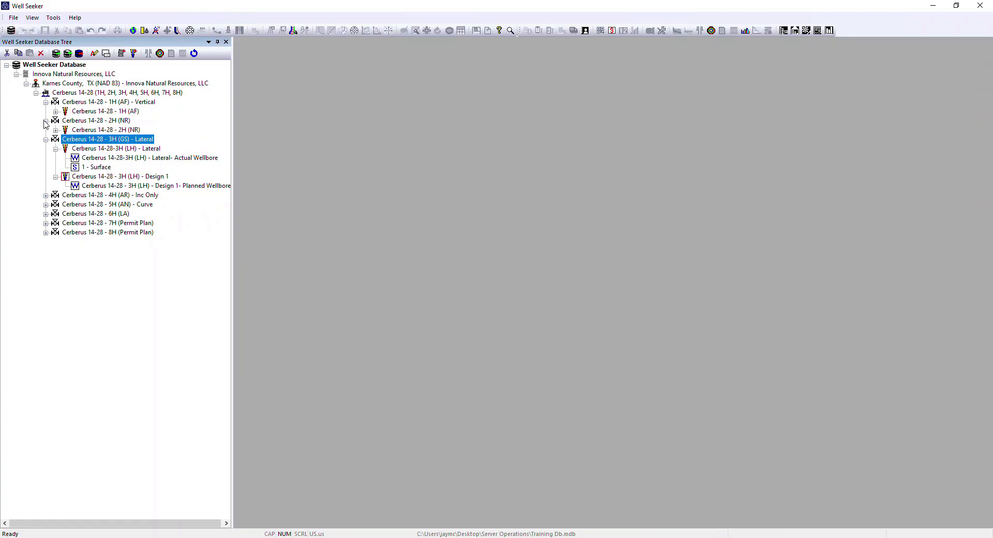
pyautogui.click(45, 196)
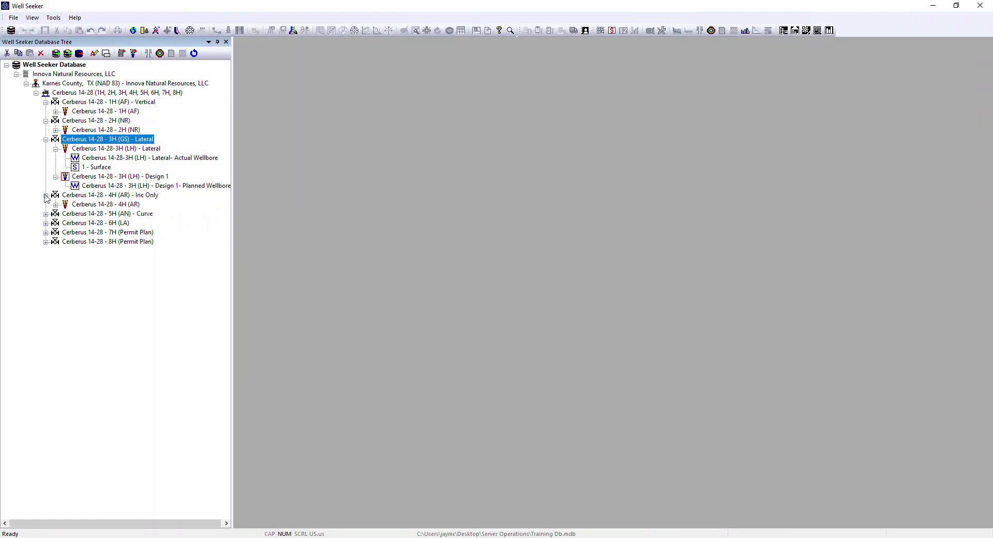
pyautogui.click(46, 214)
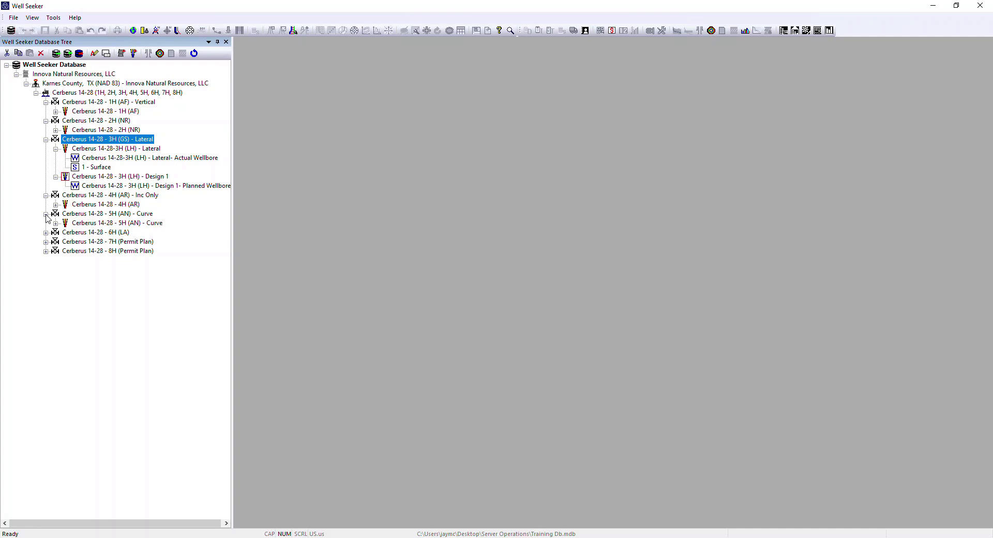
pyautogui.click(45, 232)
pyautogui.click(45, 270)
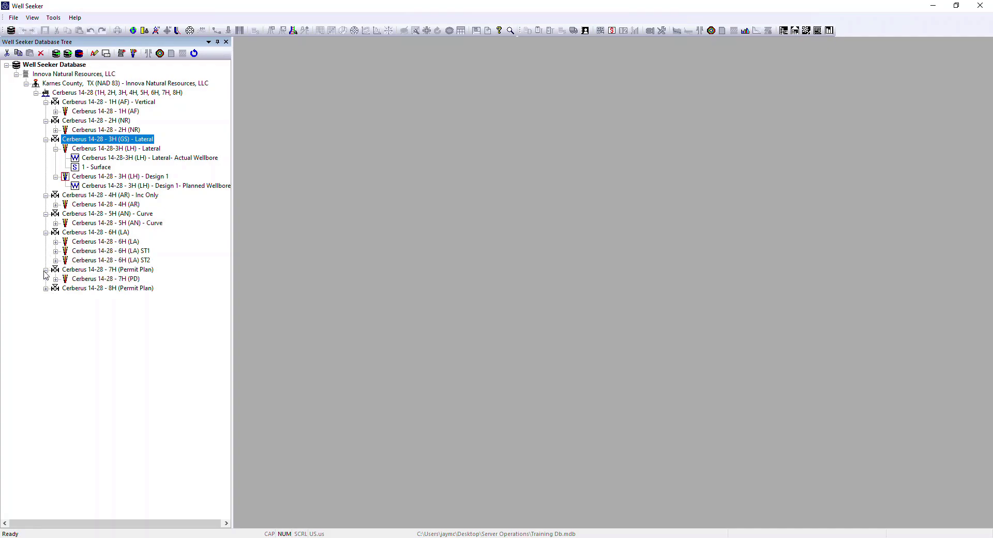
pyautogui.click(46, 287)
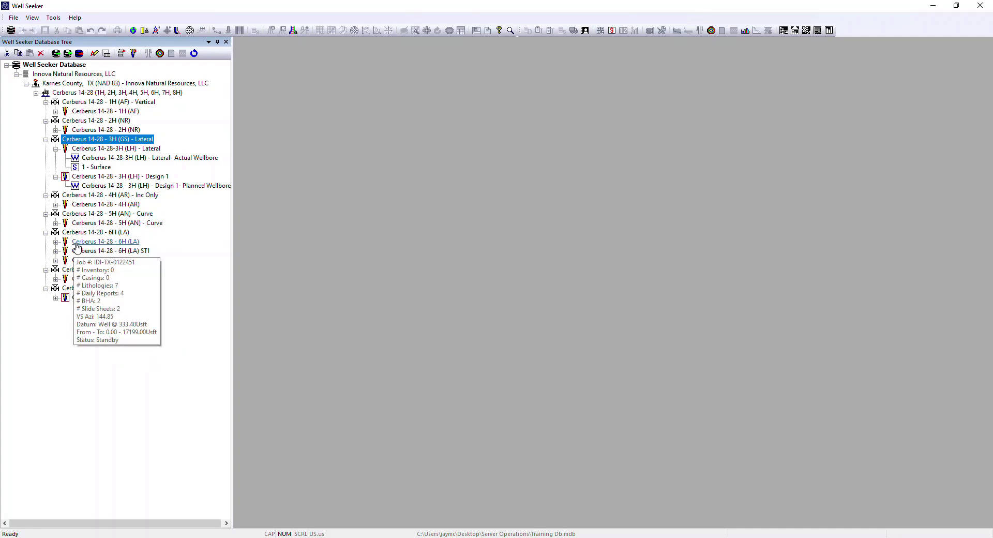
# Step: Collapse every Cerberus 14-28 well in the database tree except 3H
pyautogui.click(45, 195)
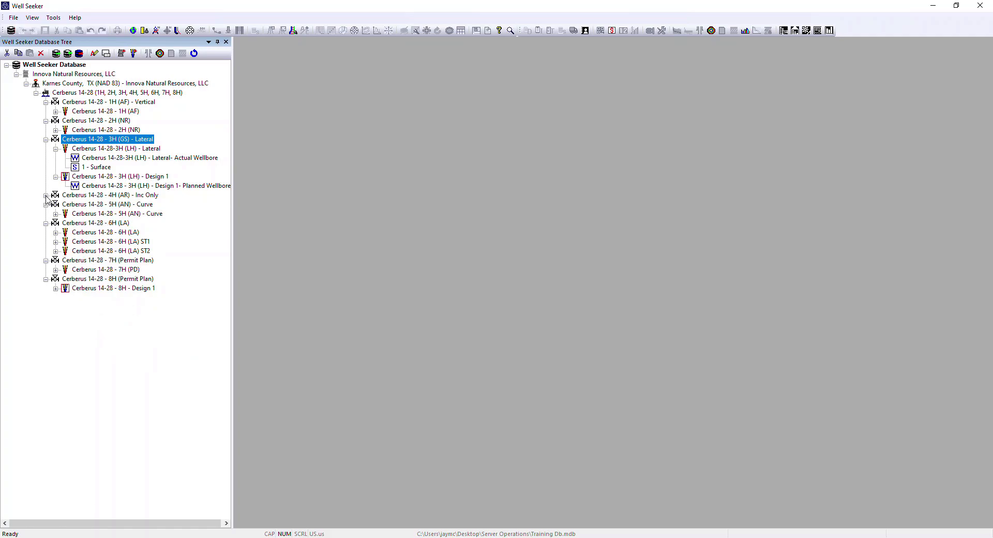
pyautogui.click(46, 204)
pyautogui.click(46, 213)
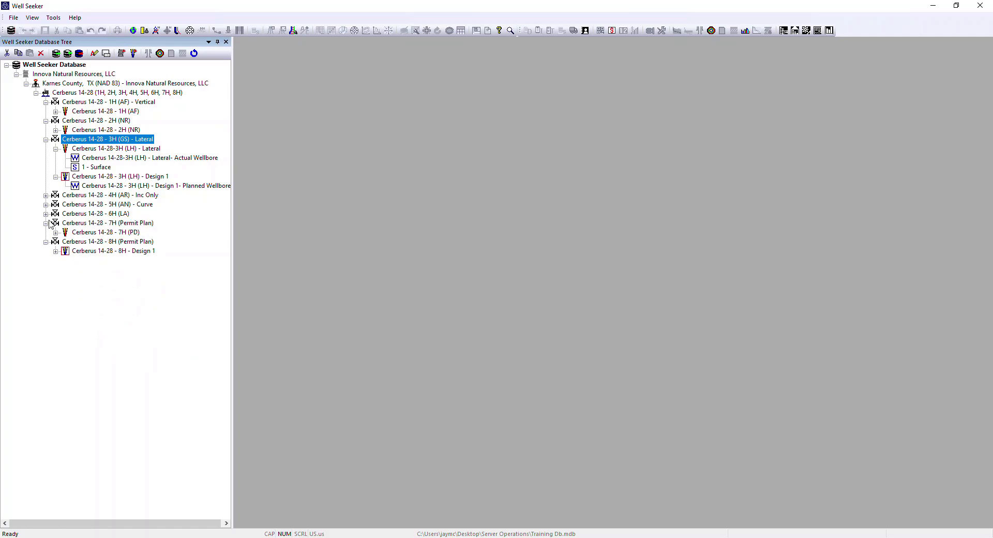
pyautogui.click(46, 223)
pyautogui.click(45, 232)
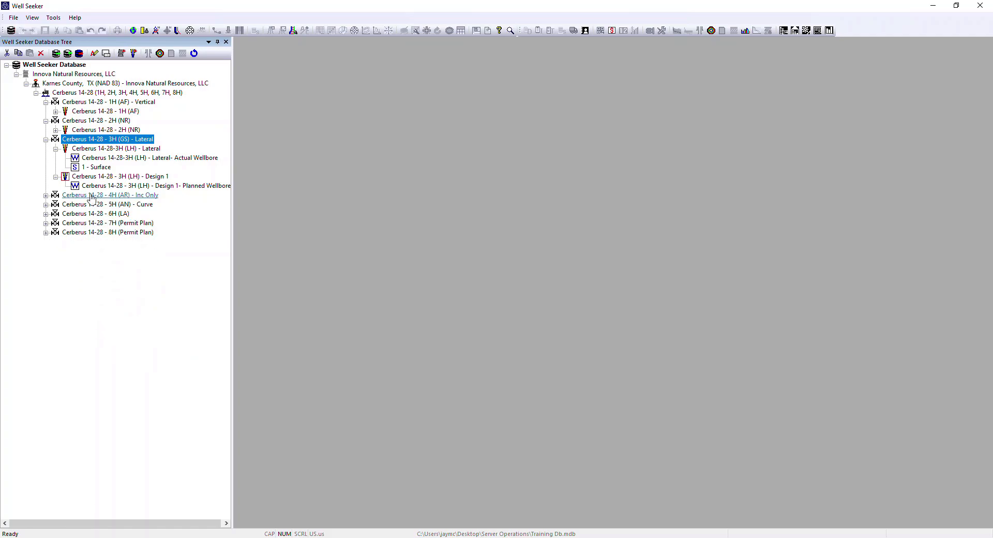
pyautogui.click(45, 101)
pyautogui.click(46, 111)
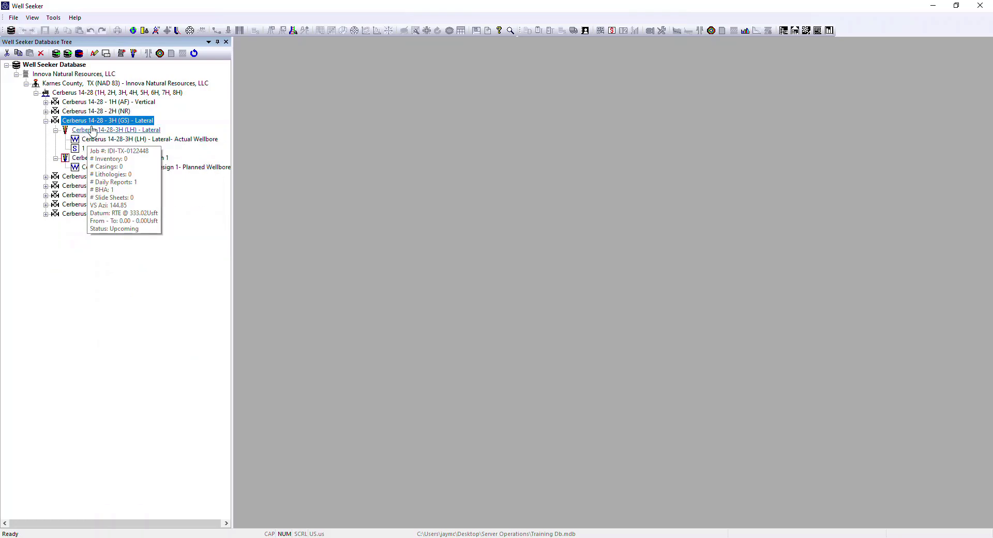
# Step: Review the actual wellbore properties of Cerberus 14-28-3H (LH) - Lateral and close them
pyautogui.rightClick(99, 132)
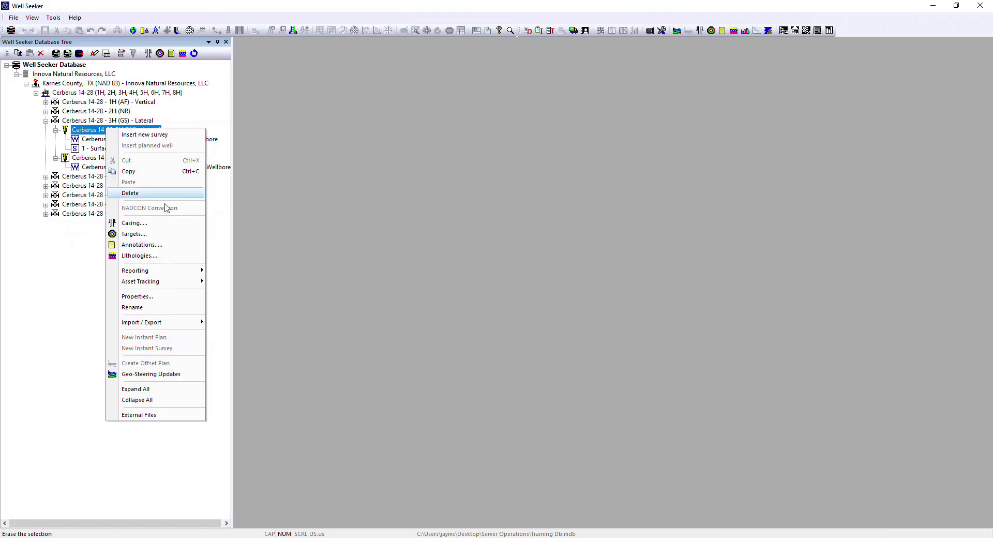
pyautogui.click(154, 296)
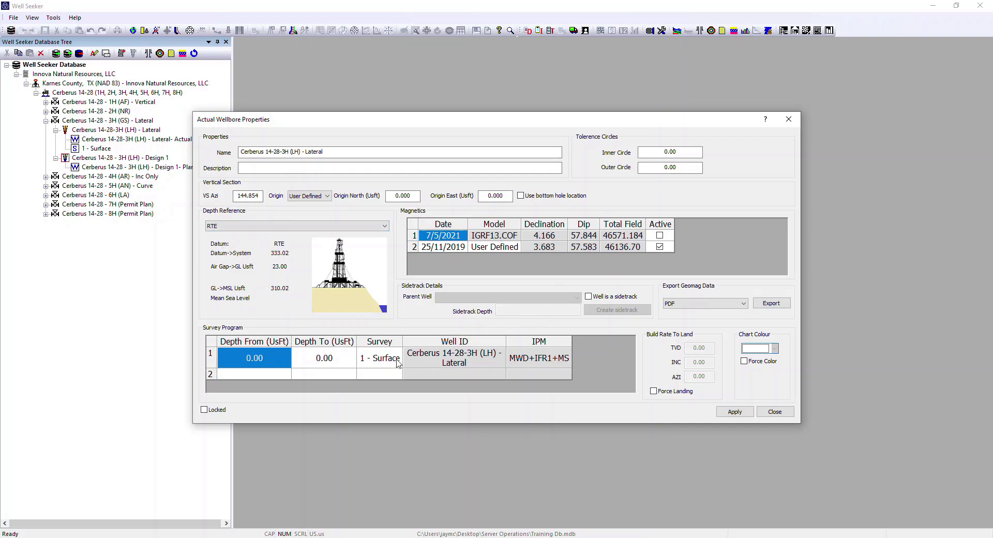
pyautogui.click(774, 412)
# Step: Open the 1 - Surface survey of the 3H lateral and examine its empty MD, inclination and azimuth entry cells
pyautogui.doubleClick(91, 150)
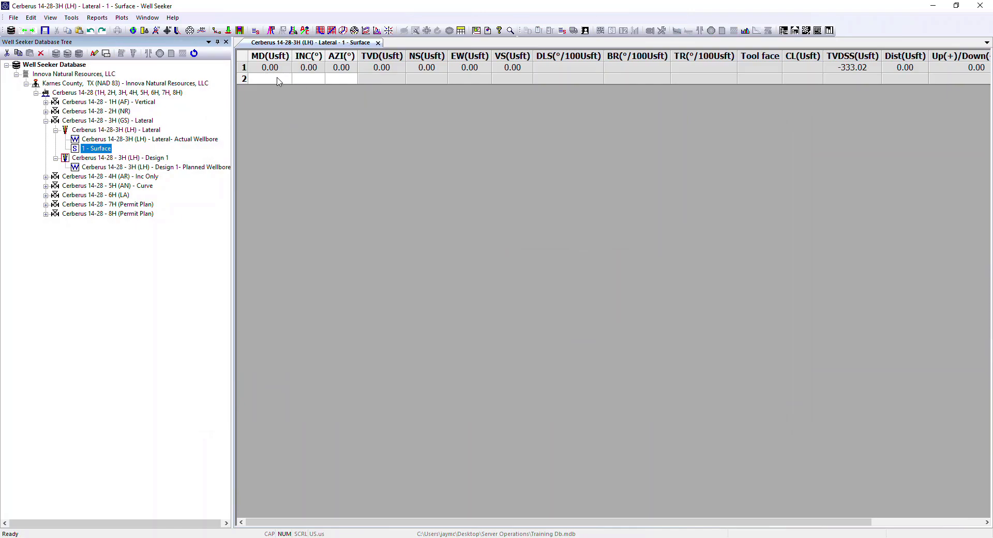
pyautogui.click(278, 81)
pyautogui.click(311, 82)
pyautogui.click(339, 83)
pyautogui.click(281, 76)
pyautogui.click(308, 79)
pyautogui.click(334, 82)
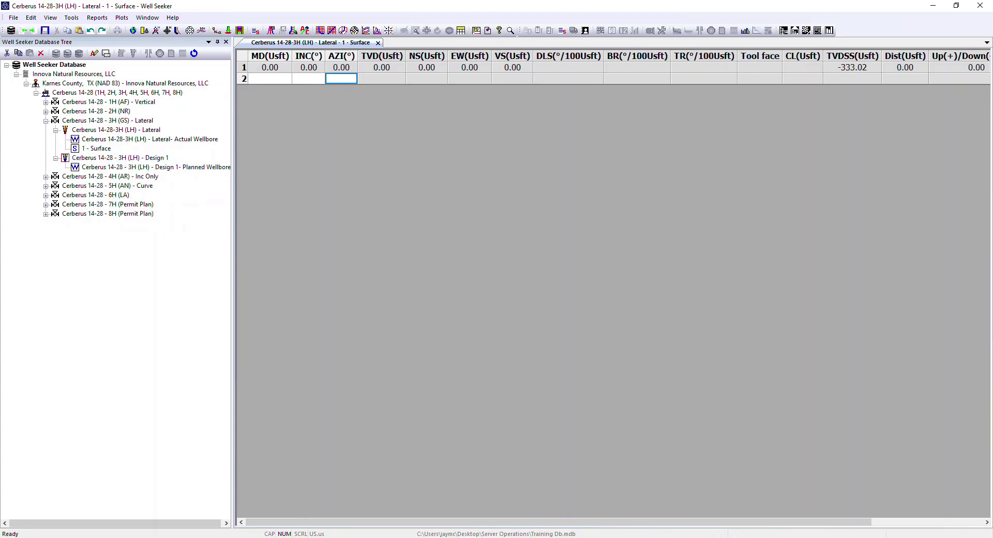
pyautogui.hotkey('alt', 'Tab')
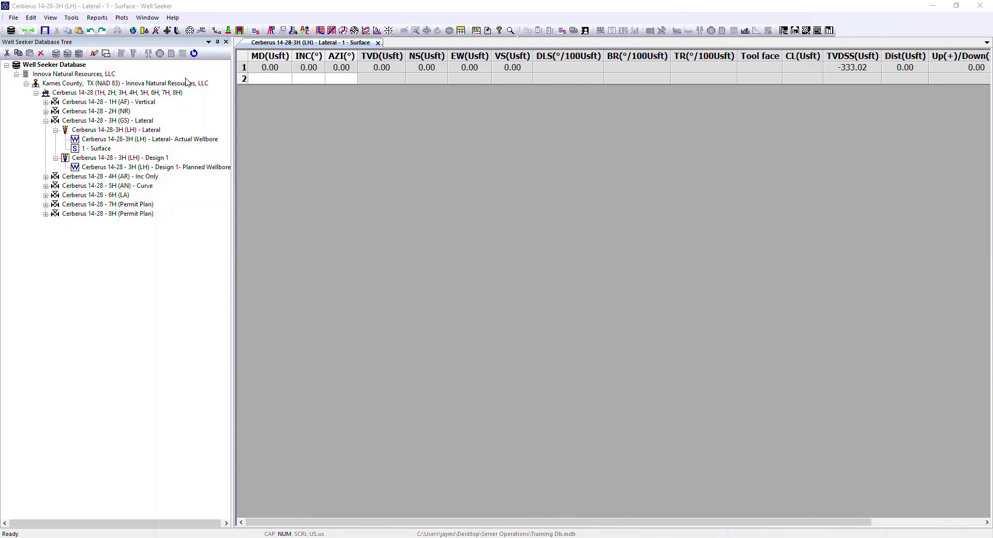
# Step: Open Daily Reporting for the Cerberus 14-28-3H (LH) - Lateral wellbore
pyautogui.click(76, 131)
pyautogui.rightClick(98, 131)
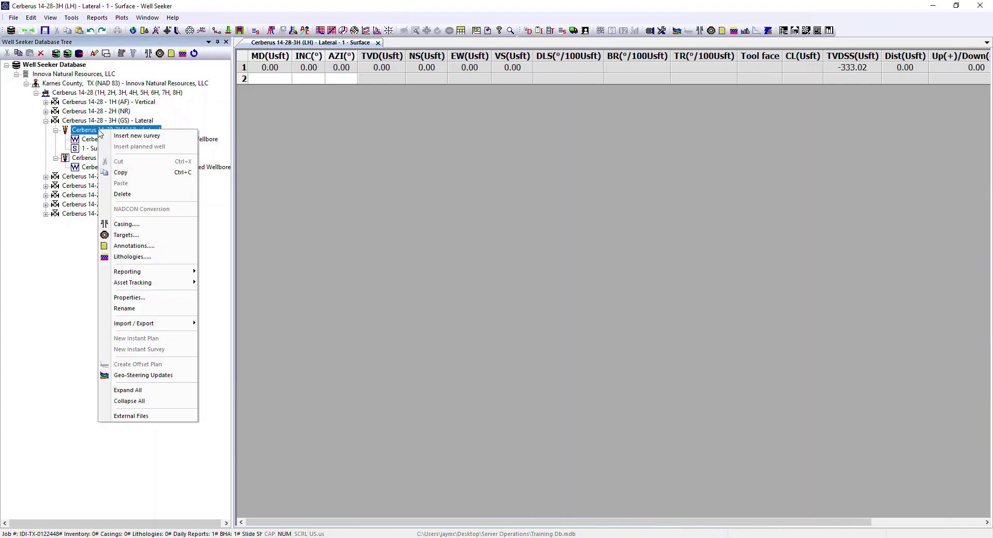
pyautogui.moveTo(186, 273)
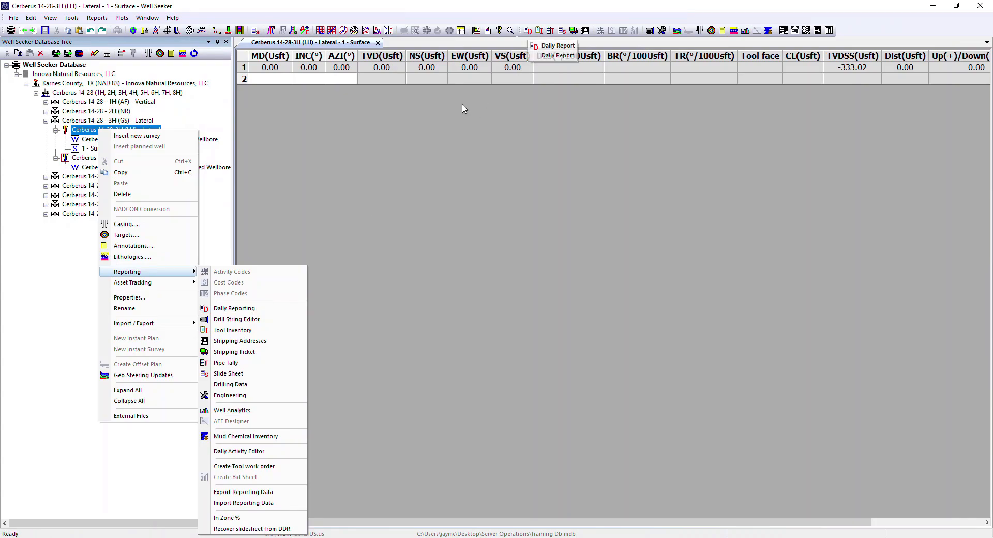
pyautogui.click(237, 310)
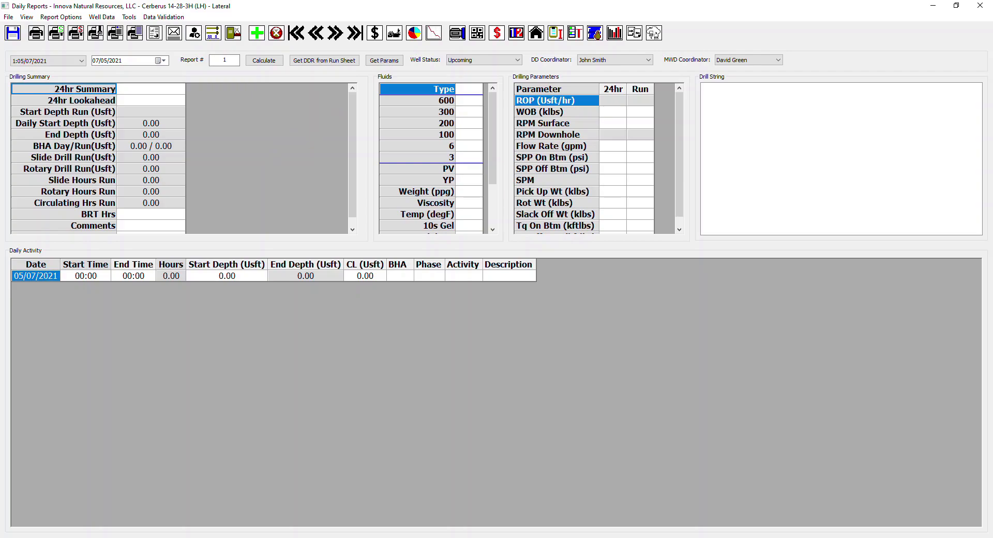
# Step: Change the date of daily report 1 to 1 July 2019 (01/07/2019), accepting each date change
pyautogui.click(96, 62)
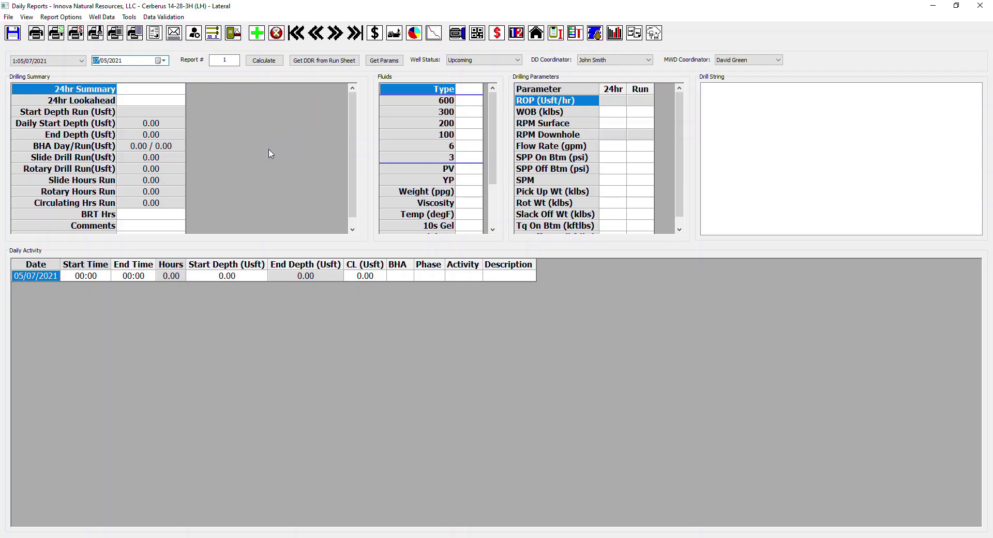
pyautogui.write('1')
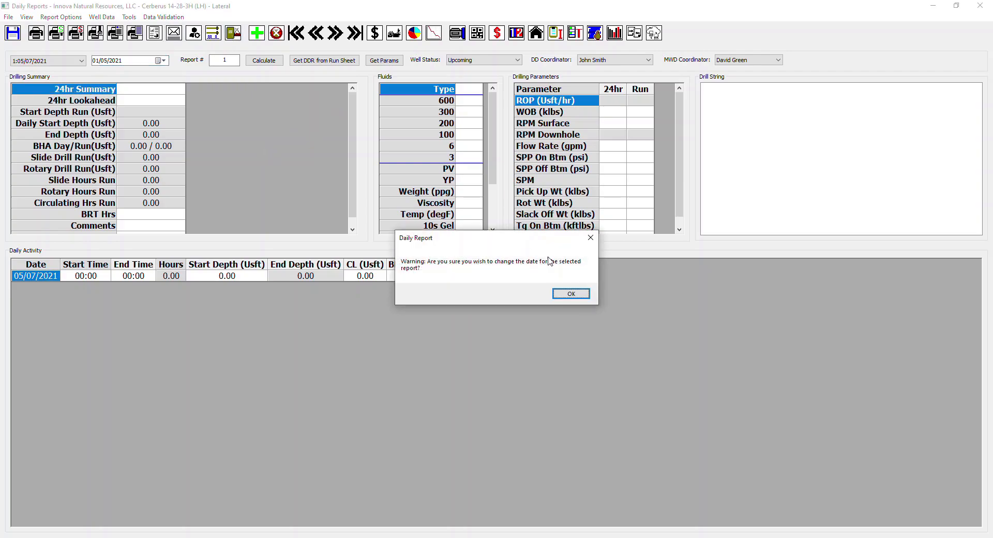
pyautogui.click(571, 294)
pyautogui.click(106, 60)
pyautogui.write('7')
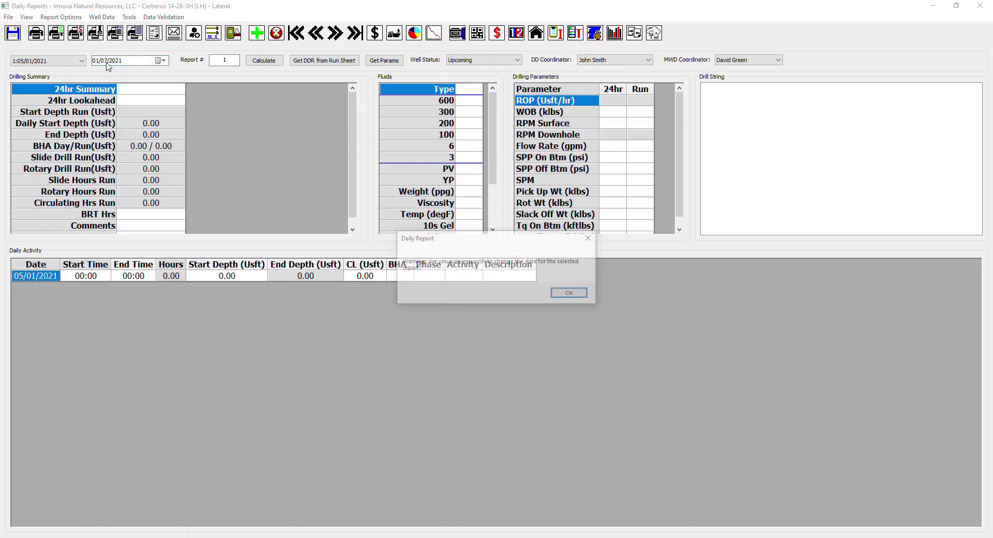
pyautogui.click(563, 297)
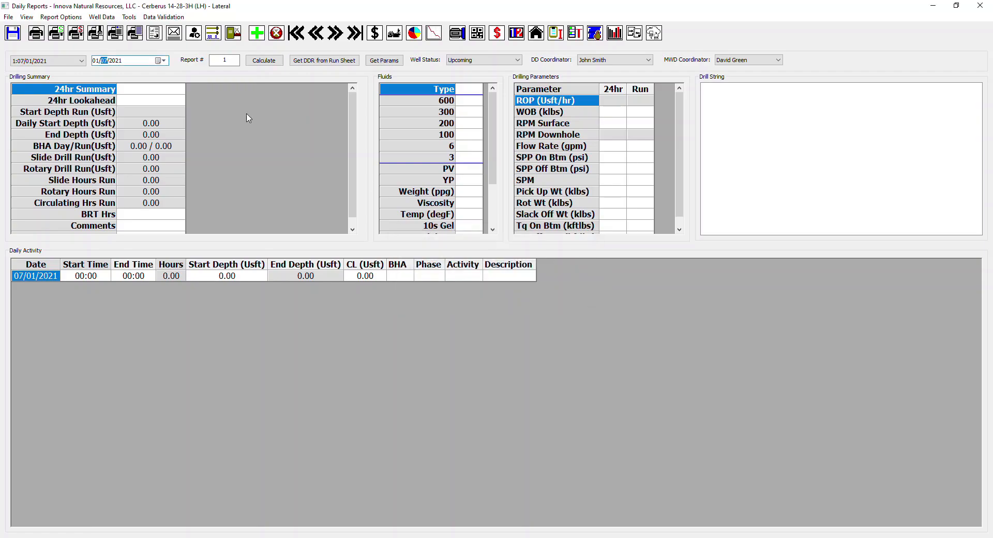
pyautogui.click(122, 61)
pyautogui.write('2019')
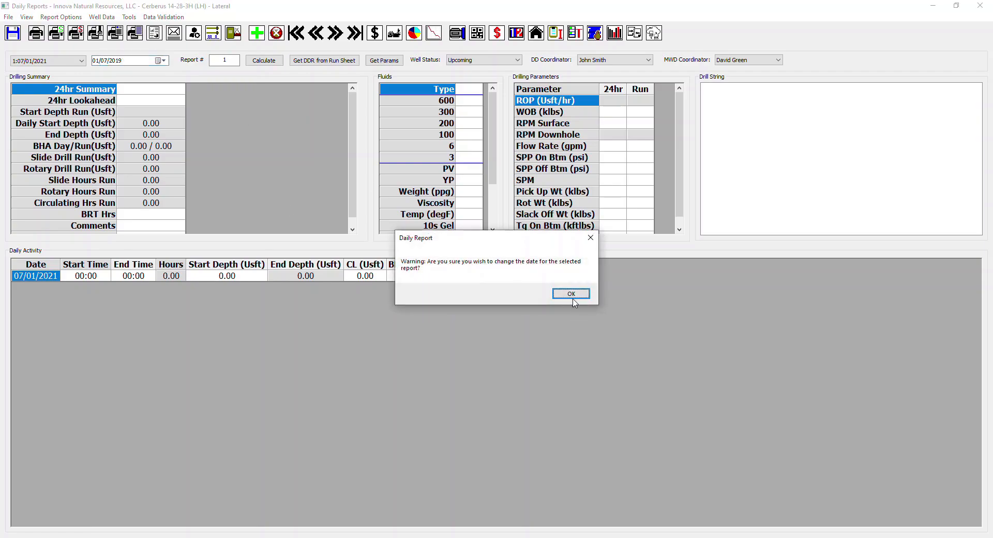
pyautogui.click(572, 297)
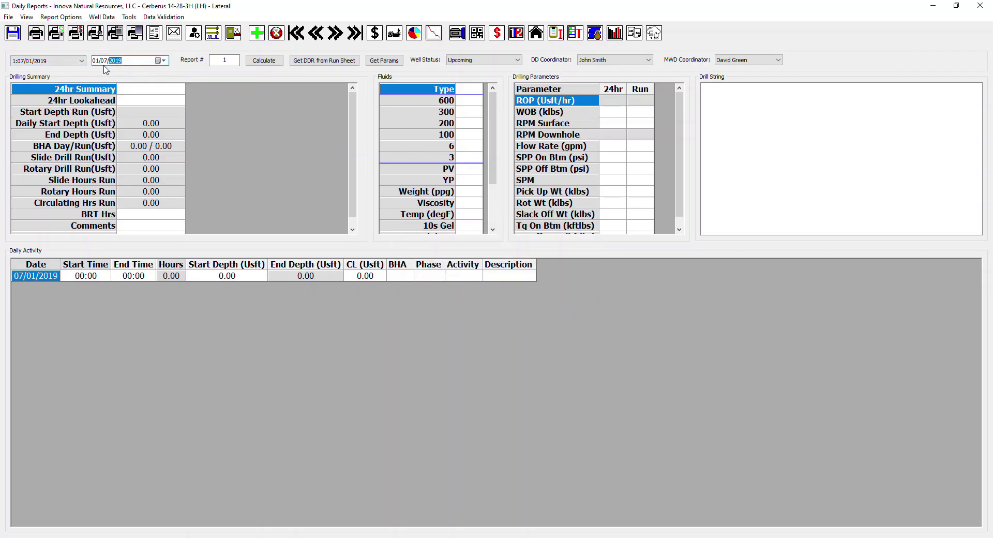
pyautogui.click(225, 114)
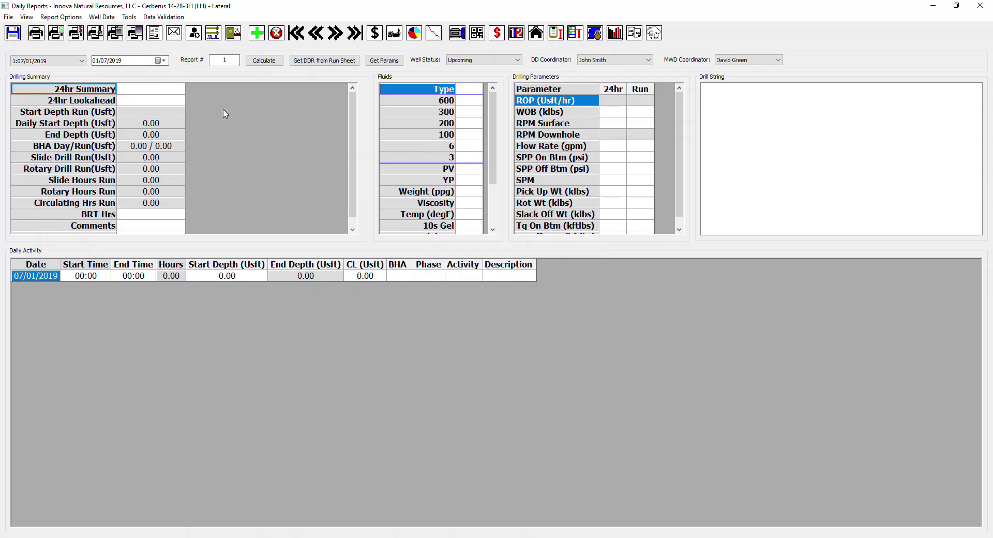
# Step: Set the well status of the daily report to Active
pyautogui.click(519, 63)
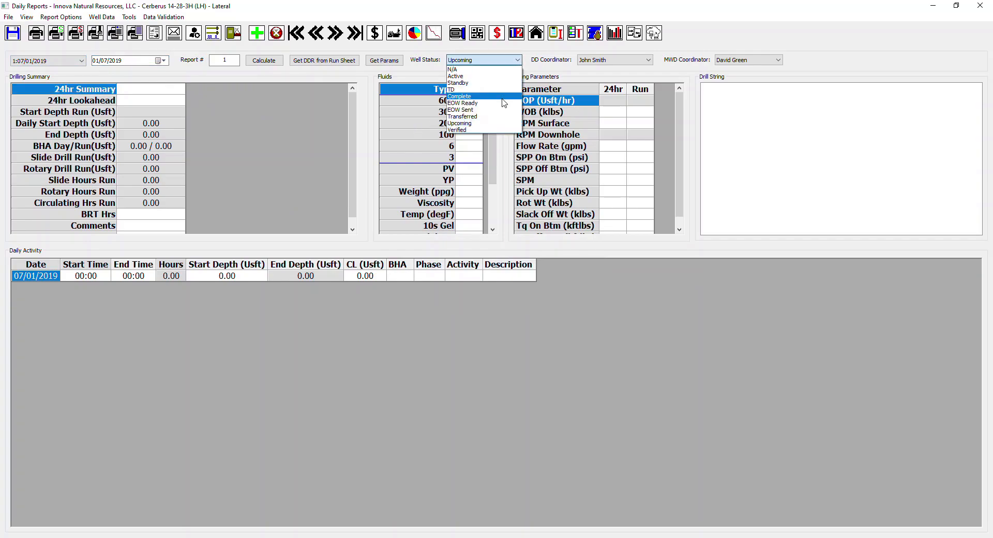
pyautogui.click(470, 76)
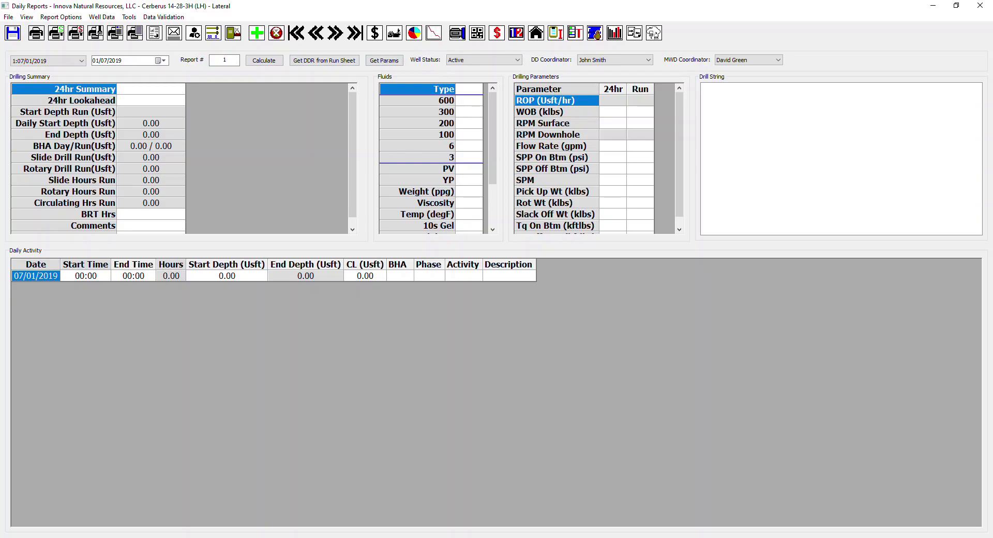
pyautogui.click(517, 60)
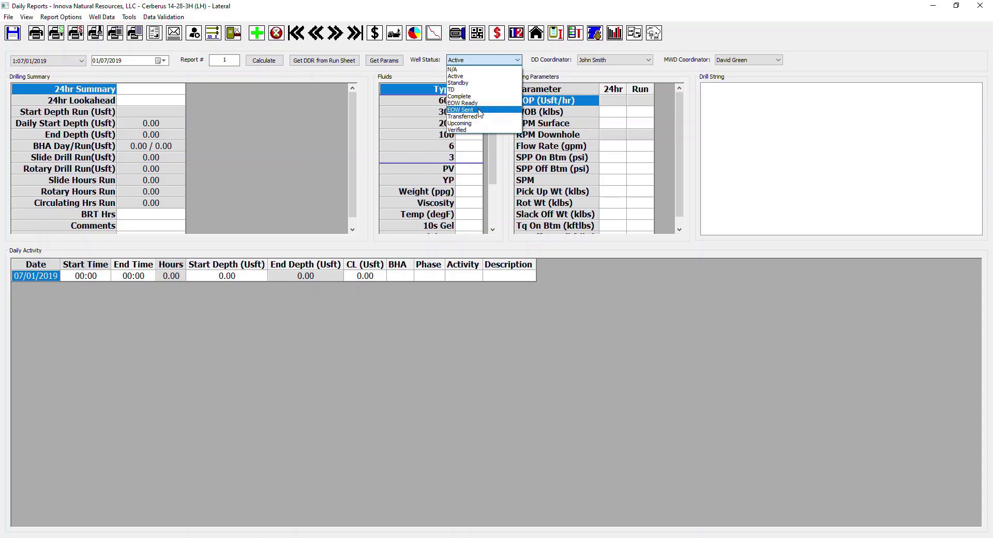
pyautogui.click(433, 69)
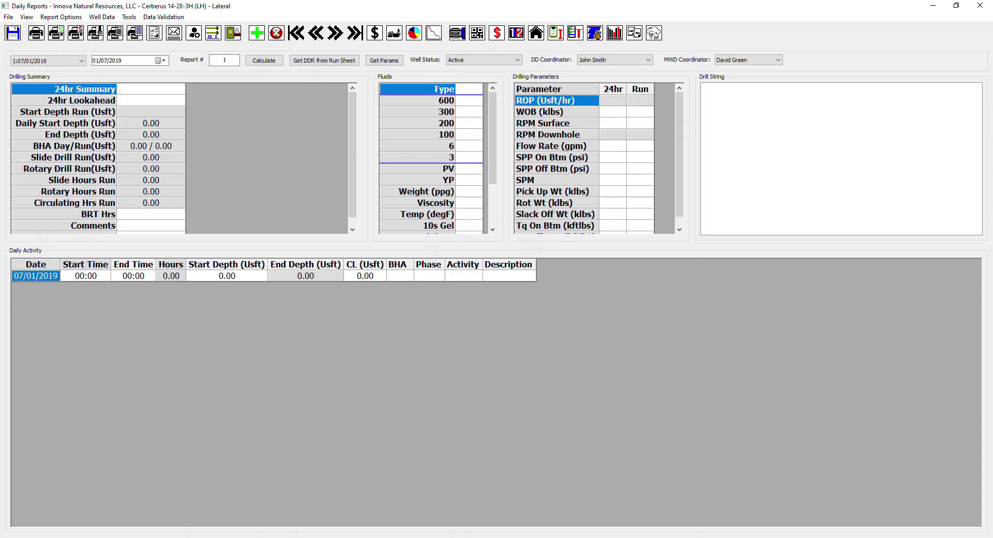
# Step: Open Well Data and Personnel for the 3H lateral and look through the list of well detail fields
pyautogui.click(101, 17)
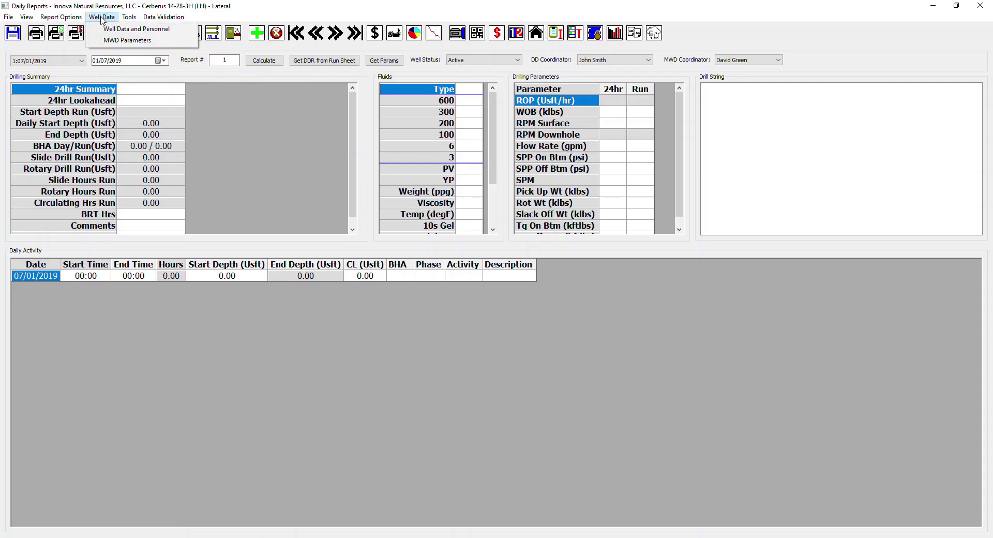
pyautogui.click(217, 97)
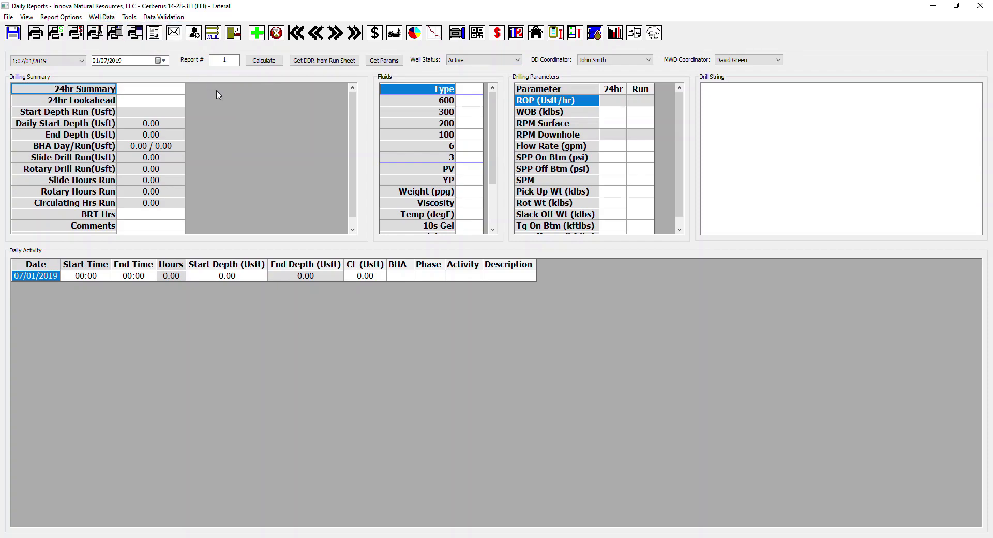
pyautogui.click(194, 34)
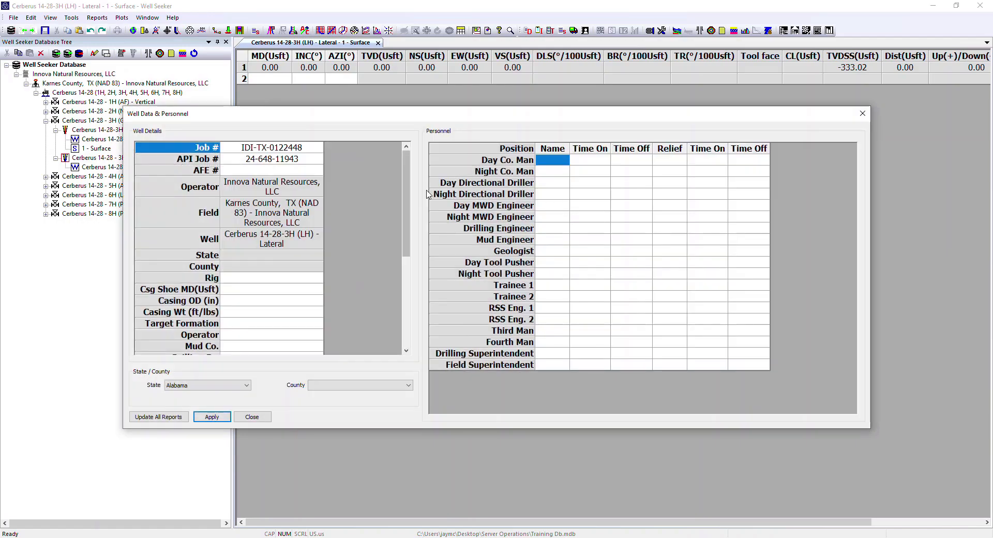
pyautogui.moveTo(472, 115); pyautogui.dragTo(458, 81)
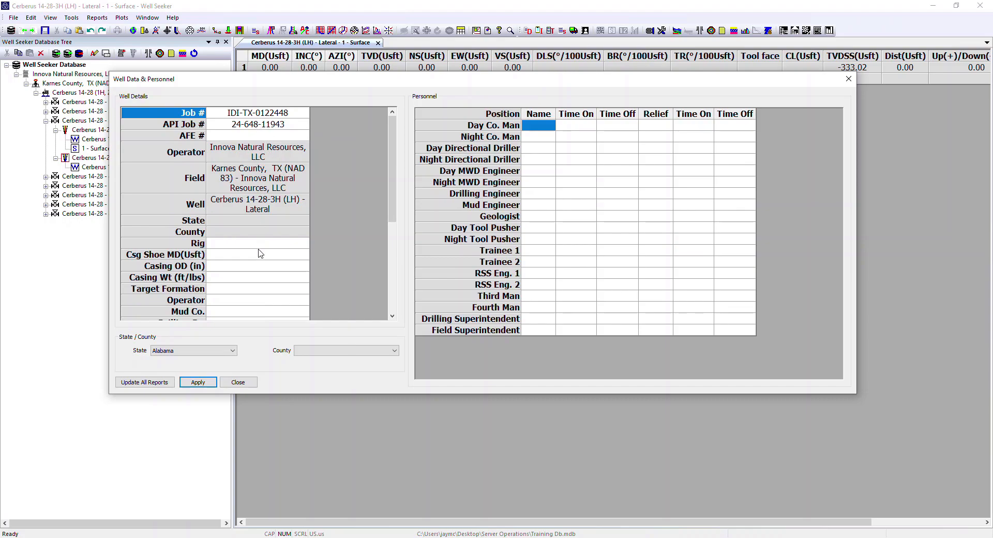
pyautogui.scroll(-5, 264, 253)
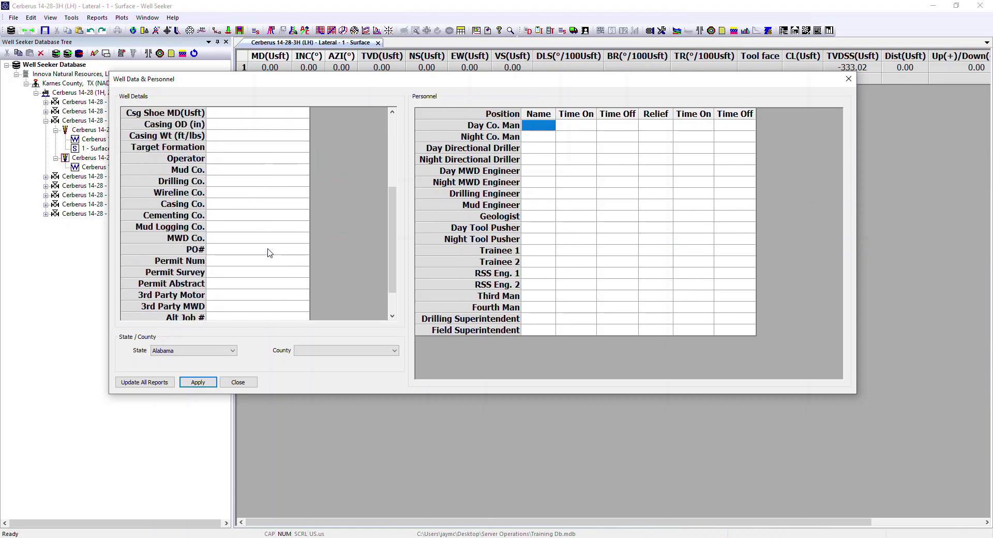
pyautogui.scroll(5, 274, 253)
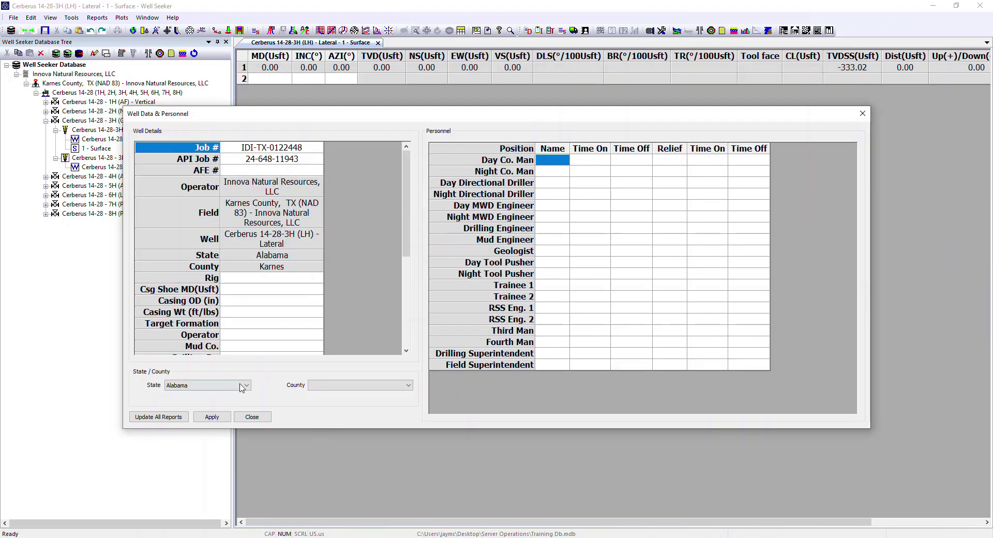
# Step: Set the well's state to Texas and its county to Karnes
pyautogui.click(244, 387)
pyautogui.press('t')
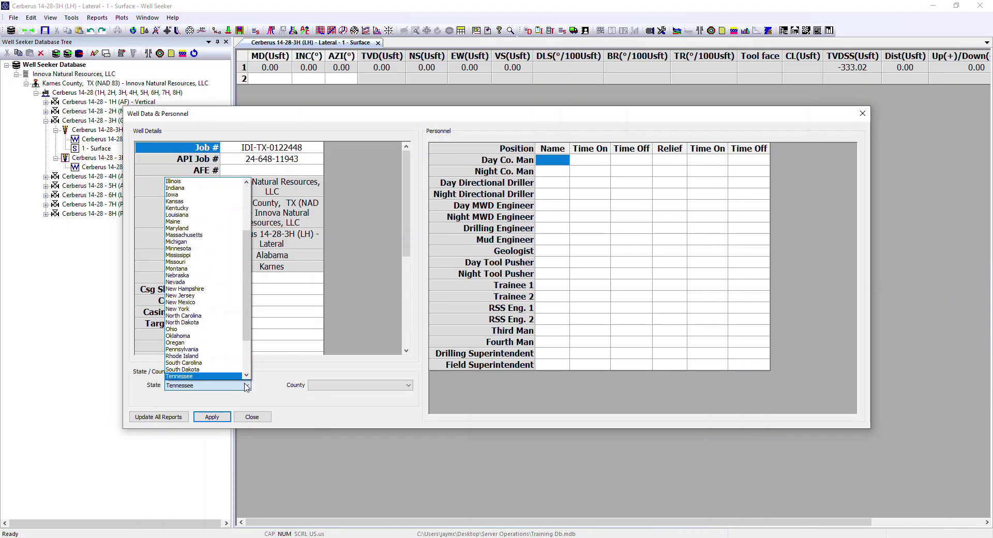
pyautogui.scroll(-1, 195, 372)
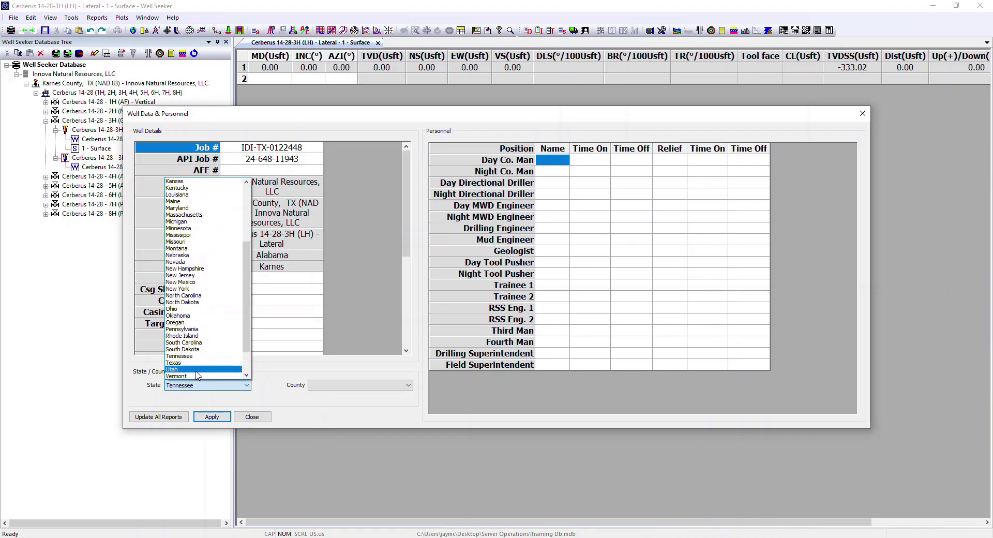
pyautogui.click(197, 363)
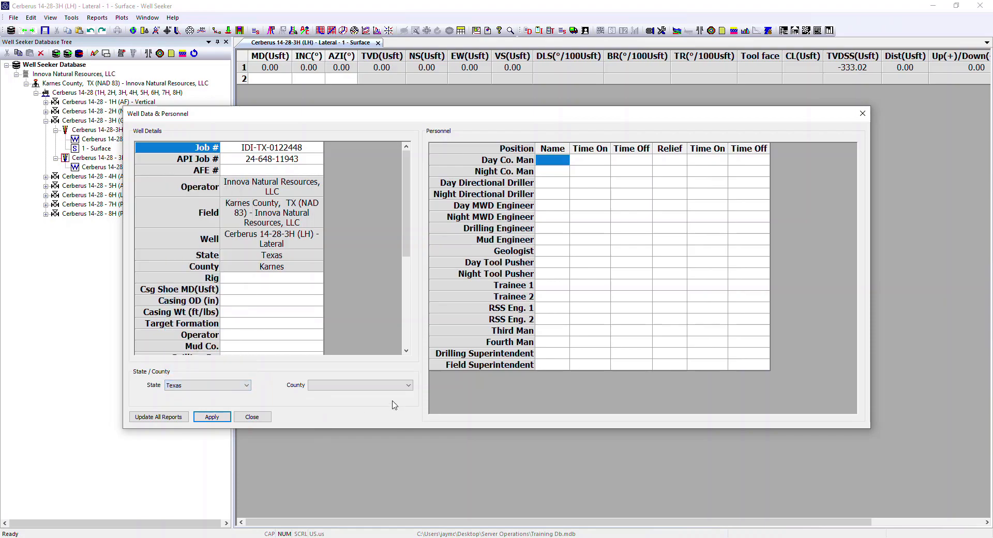
pyautogui.click(403, 386)
pyautogui.press('k')
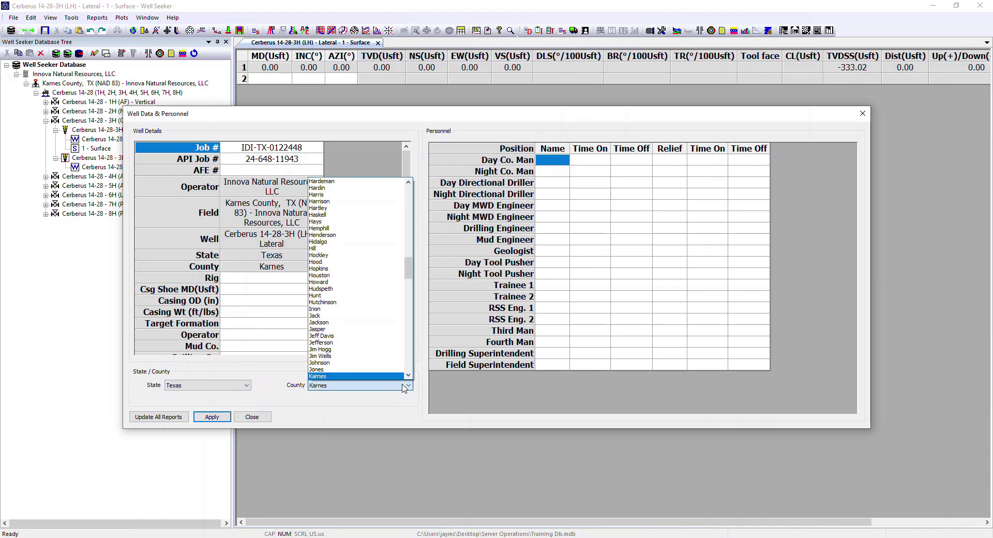
pyautogui.click(322, 376)
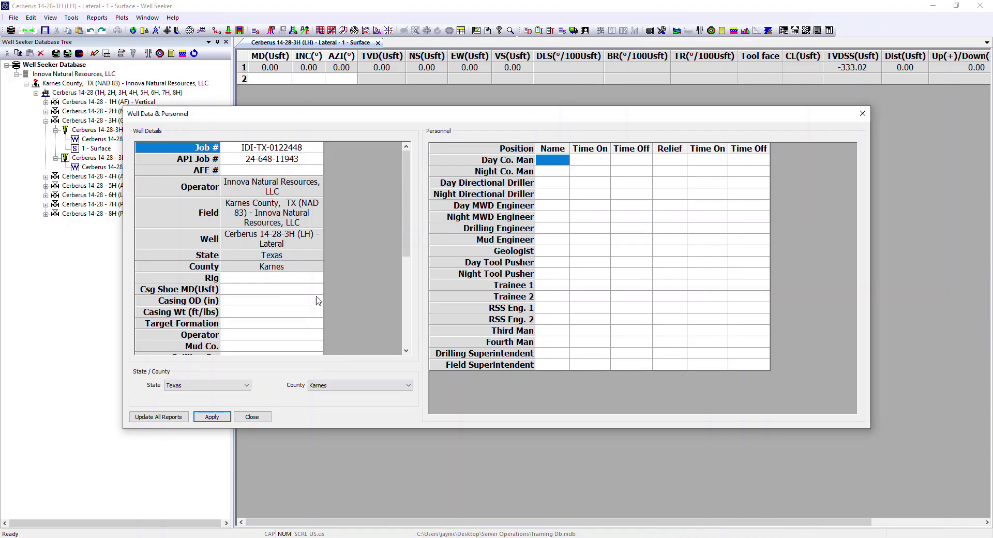
# Step: Choose Patterson 142 as the rig in the well details and review the remaining fields
pyautogui.click(276, 280)
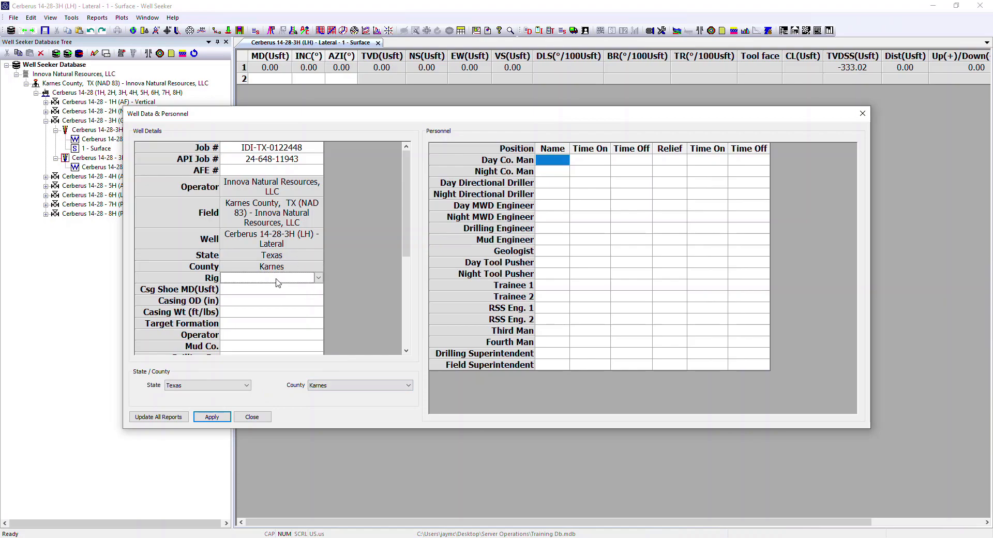
pyautogui.click(319, 280)
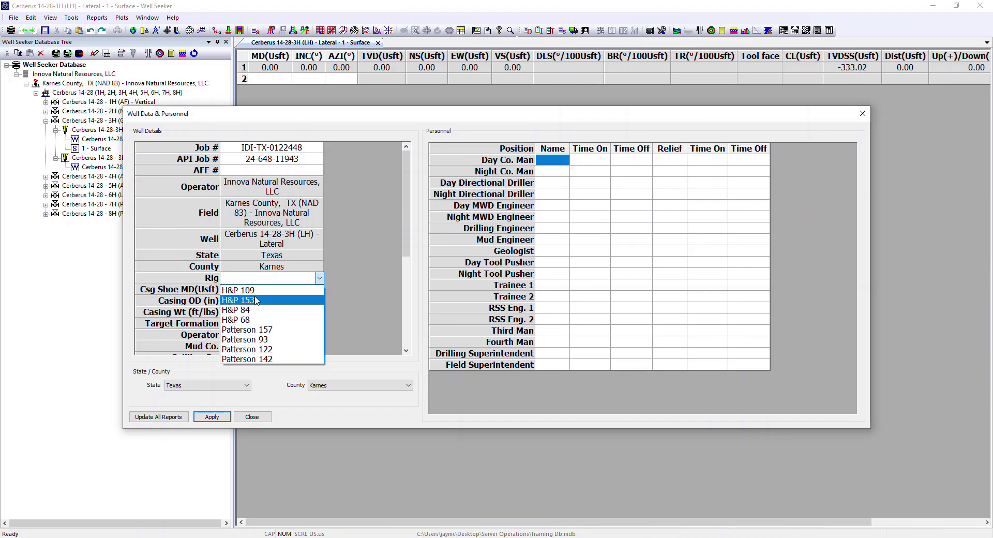
pyautogui.click(270, 359)
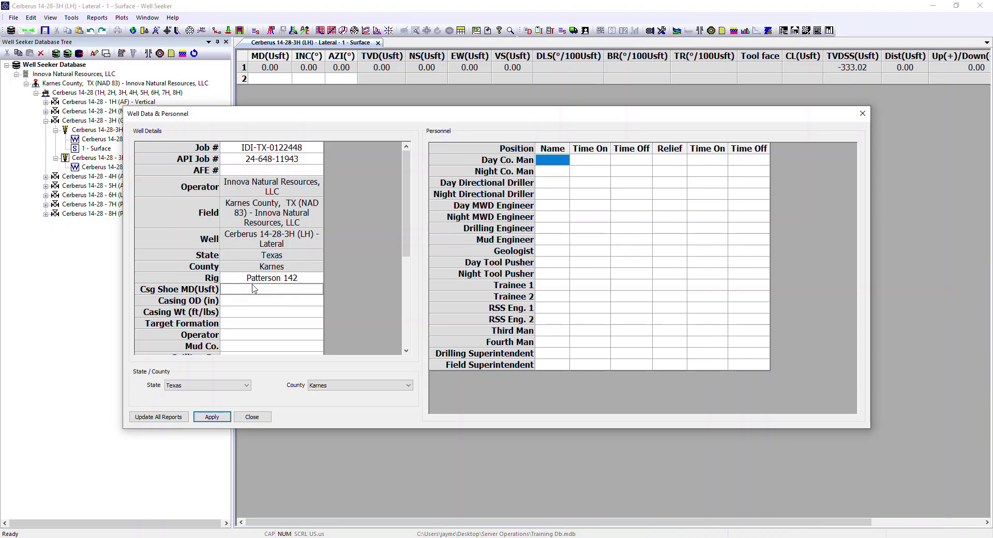
pyautogui.scroll(-5, 290, 298)
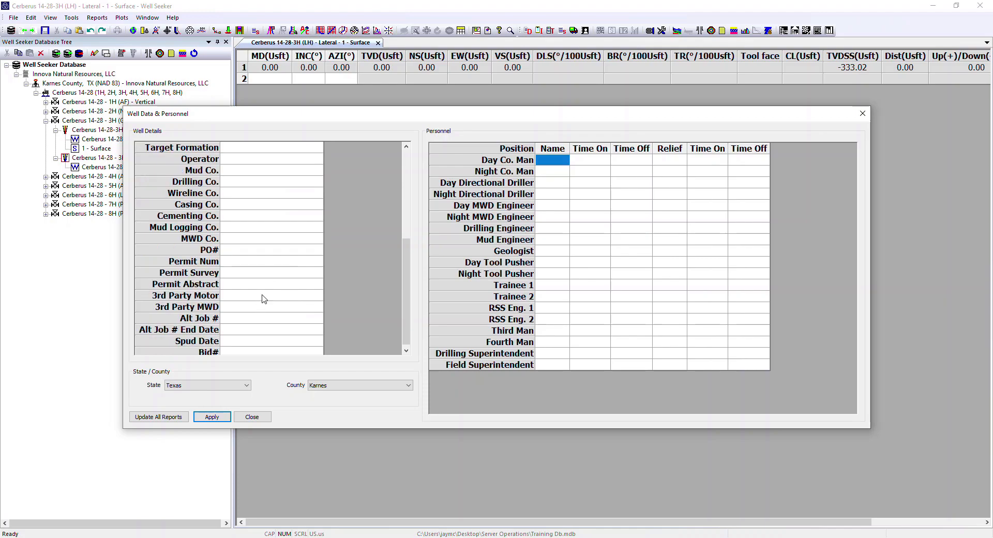
pyautogui.scroll(5, 263, 299)
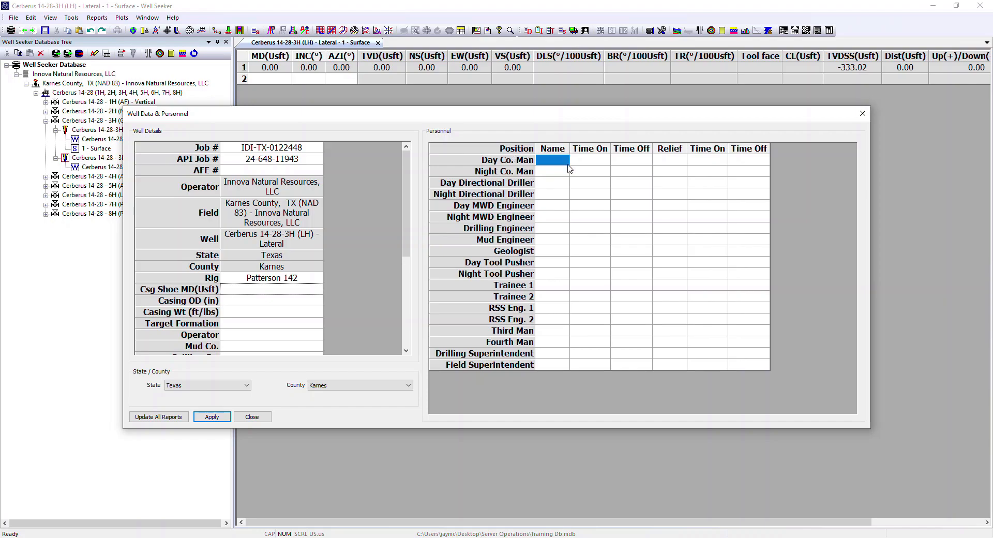
# Step: Assign a day directional driller and a different night directional driller from the available personnel names
pyautogui.click(558, 183)
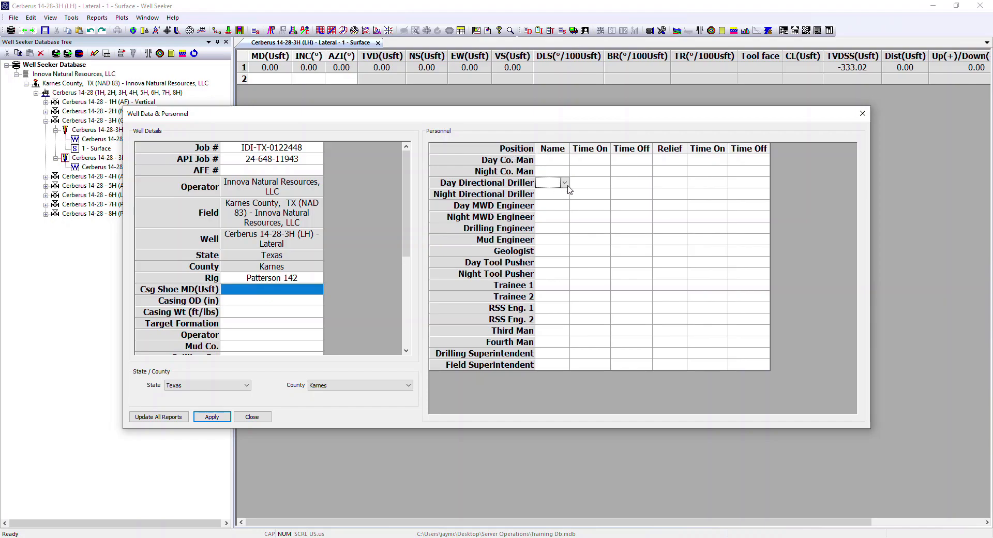
pyautogui.click(566, 183)
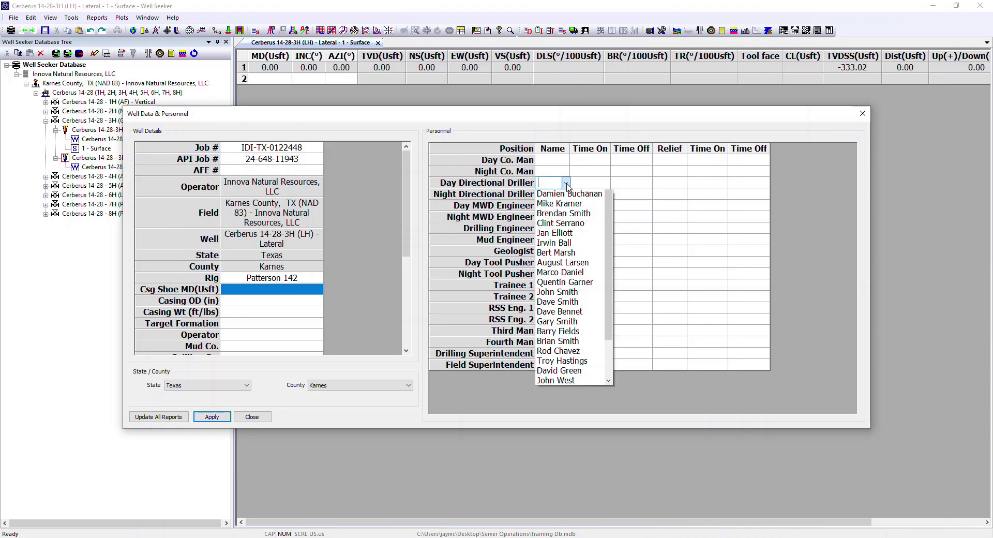
pyautogui.click(574, 215)
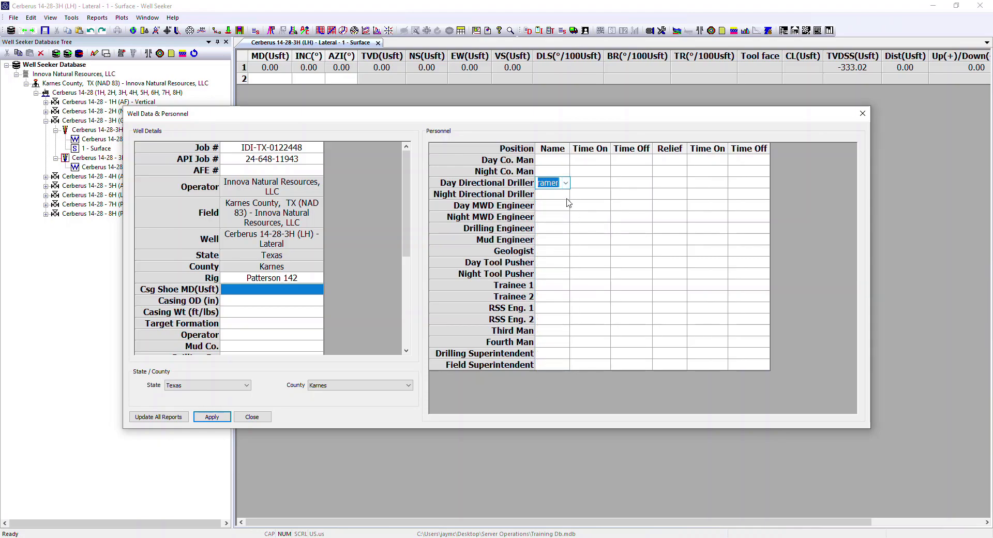
pyautogui.click(572, 195)
pyautogui.click(583, 195)
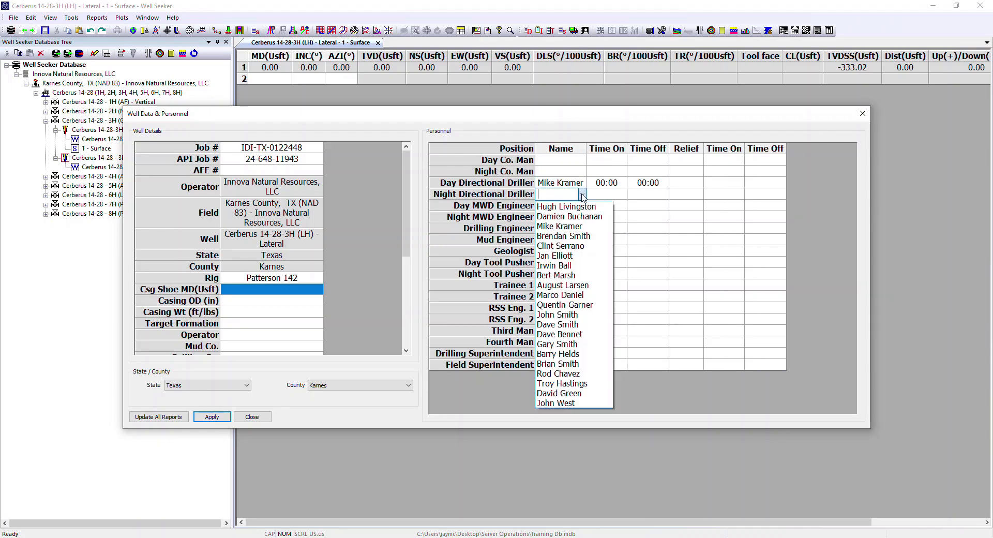
pyautogui.click(568, 235)
# Step: Assign a day MWD engineer and a different night MWD engineer from the available personnel names
pyautogui.click(583, 207)
pyautogui.click(588, 206)
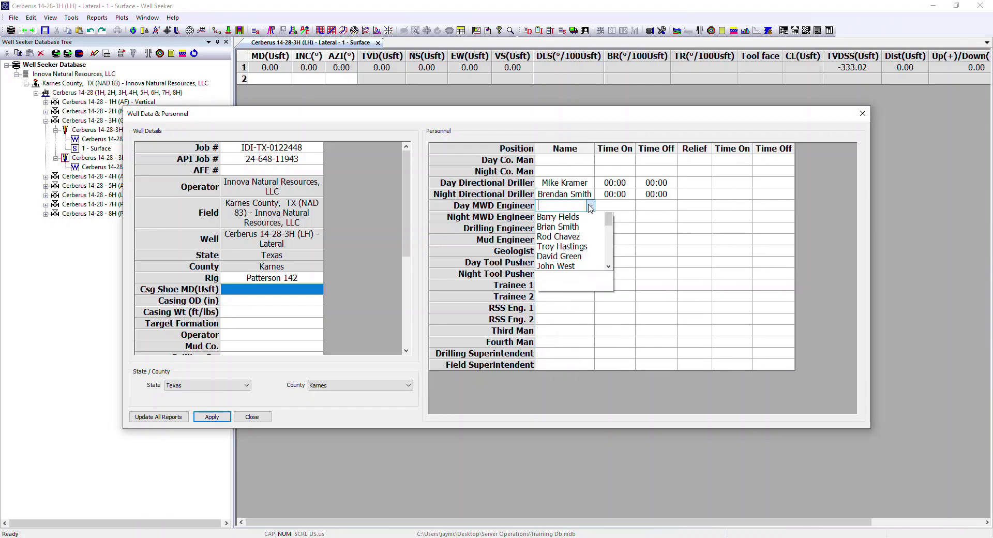
pyautogui.click(569, 257)
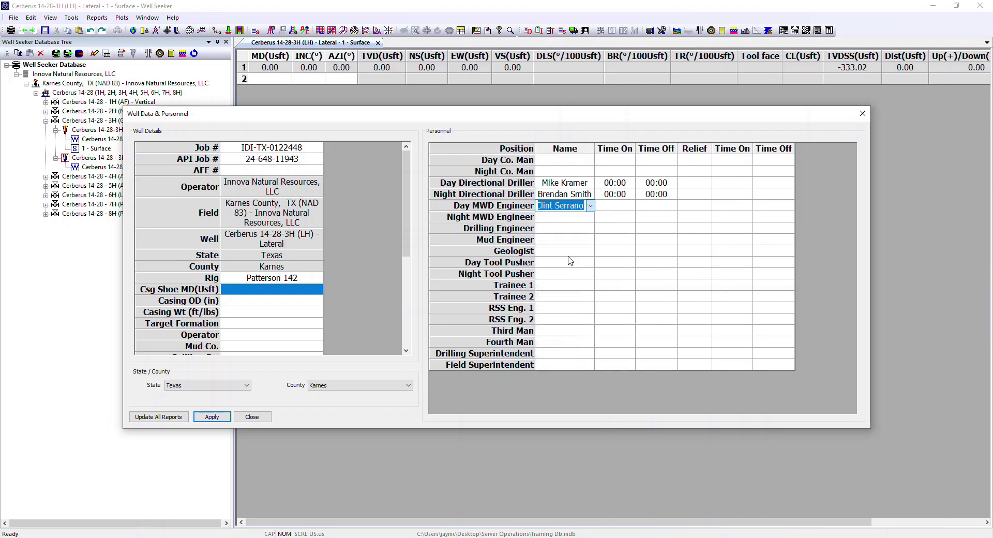
pyautogui.click(586, 218)
pyautogui.click(590, 218)
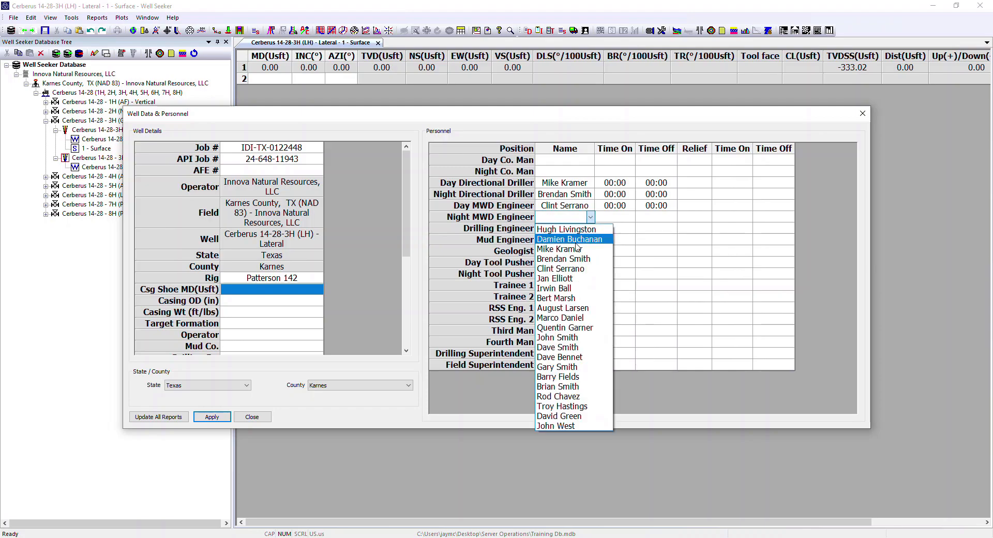
pyautogui.click(565, 278)
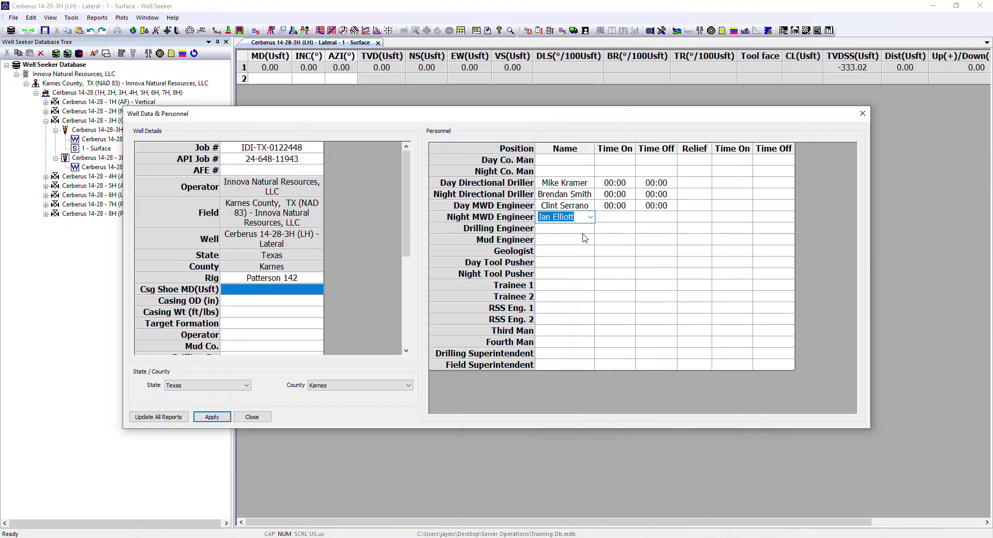
# Step: Set the day directional driller's time on to 06:00 and time off to 18:00 in the personnel table
pyautogui.click(606, 233)
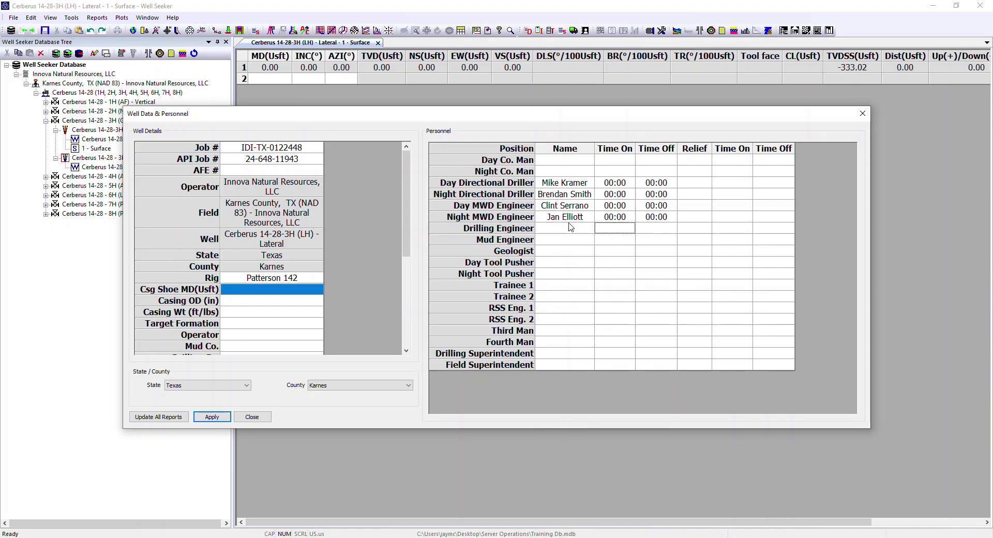
pyautogui.click(614, 184)
pyautogui.write('06:00')
pyautogui.click(663, 181)
pyautogui.write('1800')
# Step: Set time off to 24:00 for the night directional driller, 18:00 for the day MWD engineer and 24:00 for the night MWD engineer
pyautogui.press('Return')
pyautogui.write('24')
pyautogui.press('Return')
pyautogui.write('18')
pyautogui.press('Return')
pyautogui.write('240')
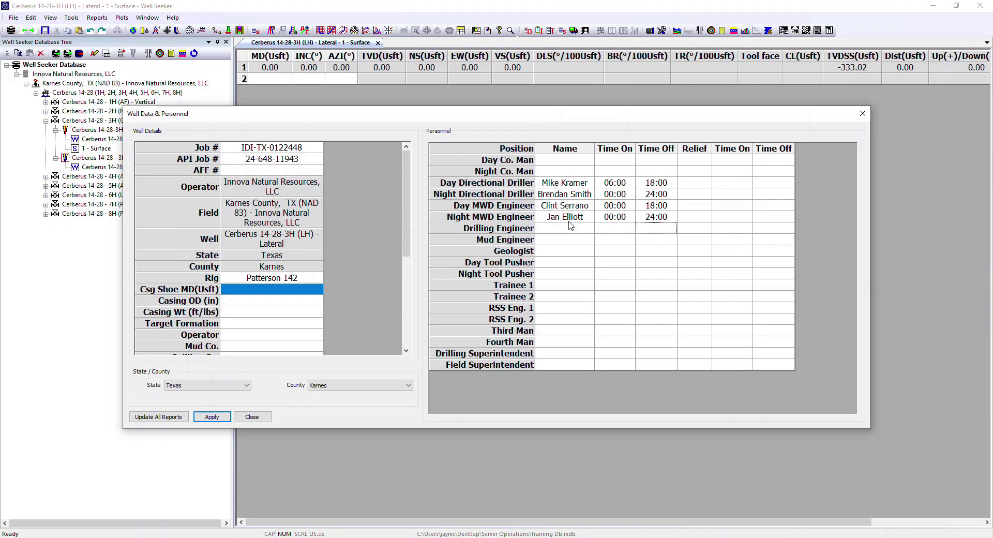
# Step: Enter the day MWD engineer's time on, and apply the well data and personnel entries
pyautogui.click(605, 205)
pyautogui.write('00')
pyautogui.press('Tab')
pyautogui.click(217, 420)
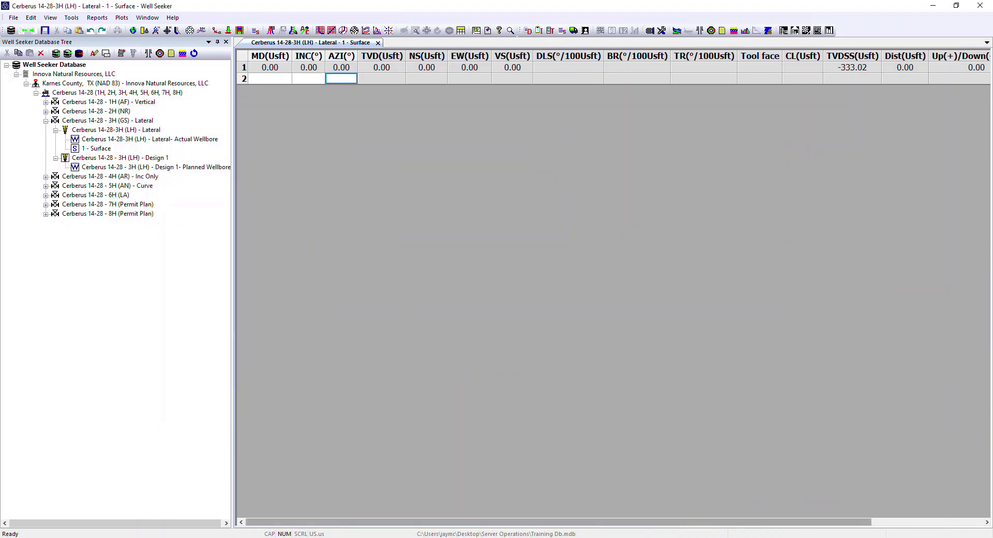
# Step: Add Directional Services - Operating with a quantity of 1 to the daily report's costs, and apply it
pyautogui.moveTo(421, 536)
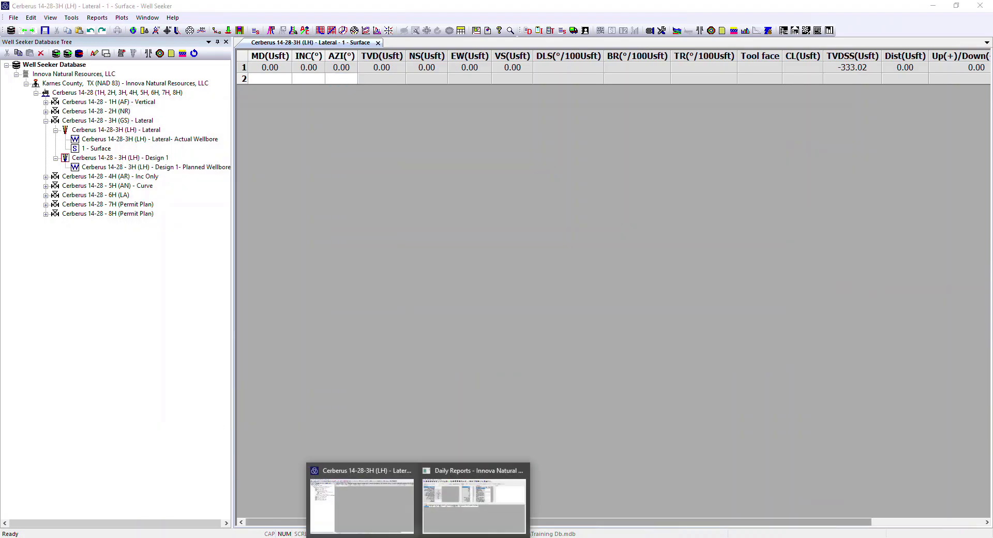
pyautogui.click(464, 509)
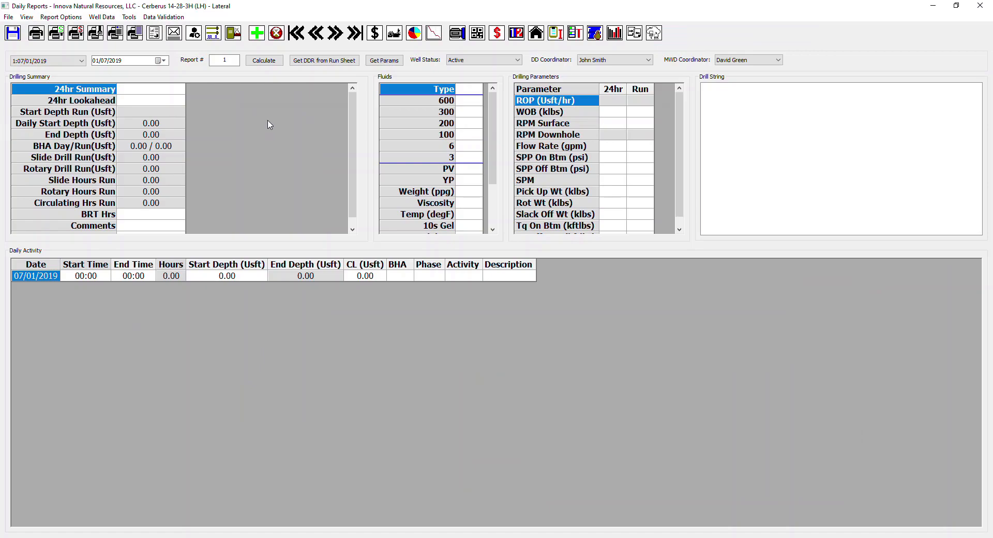
pyautogui.click(27, 17)
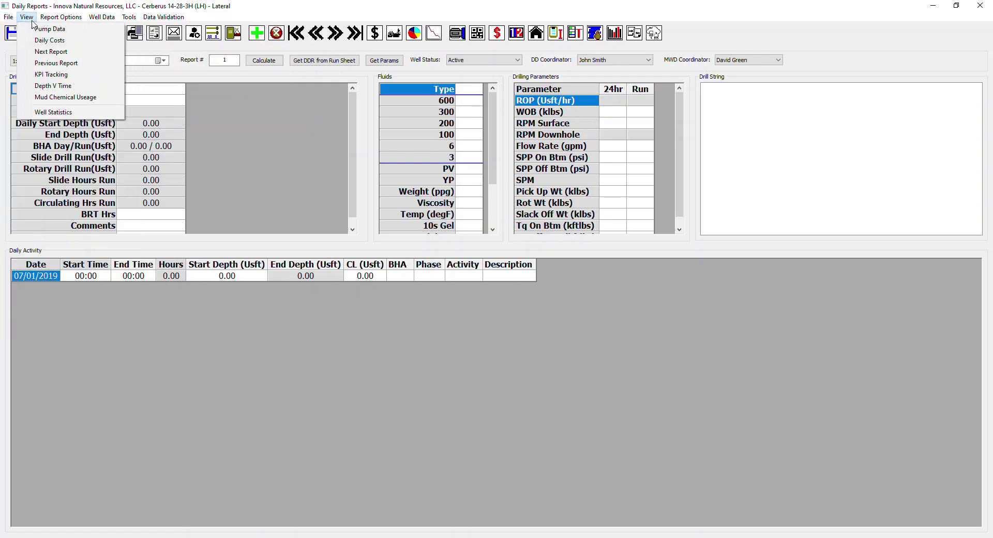
pyautogui.click(44, 41)
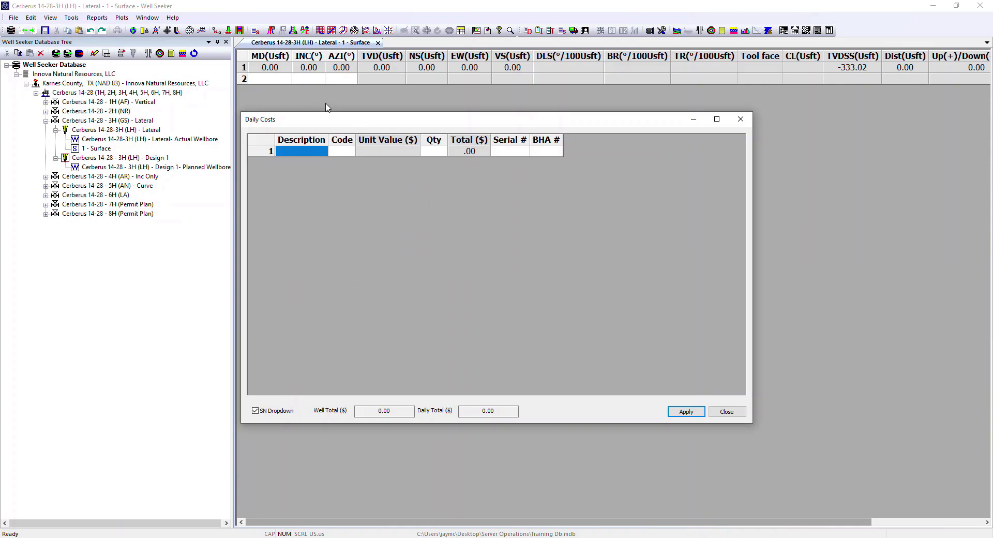
pyautogui.click(315, 156)
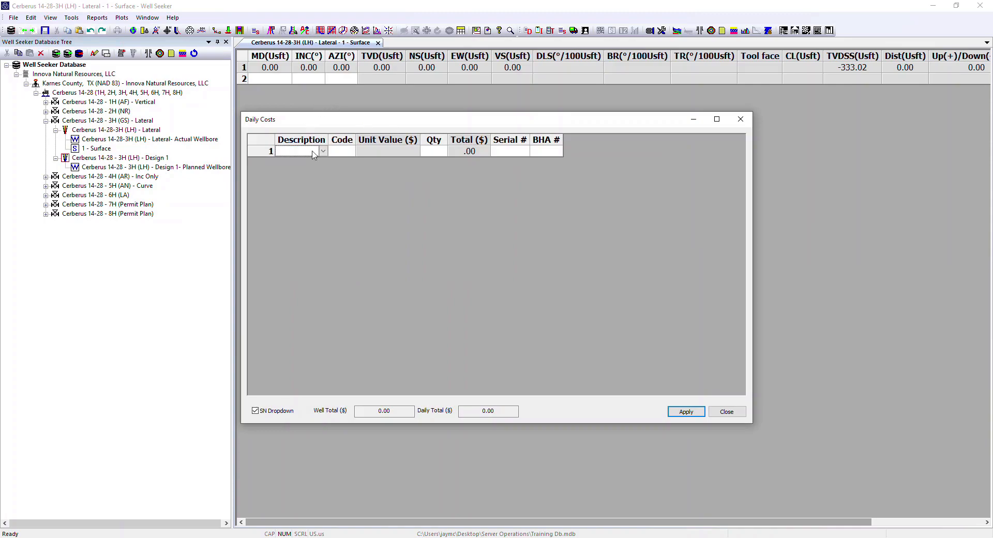
pyautogui.click(324, 151)
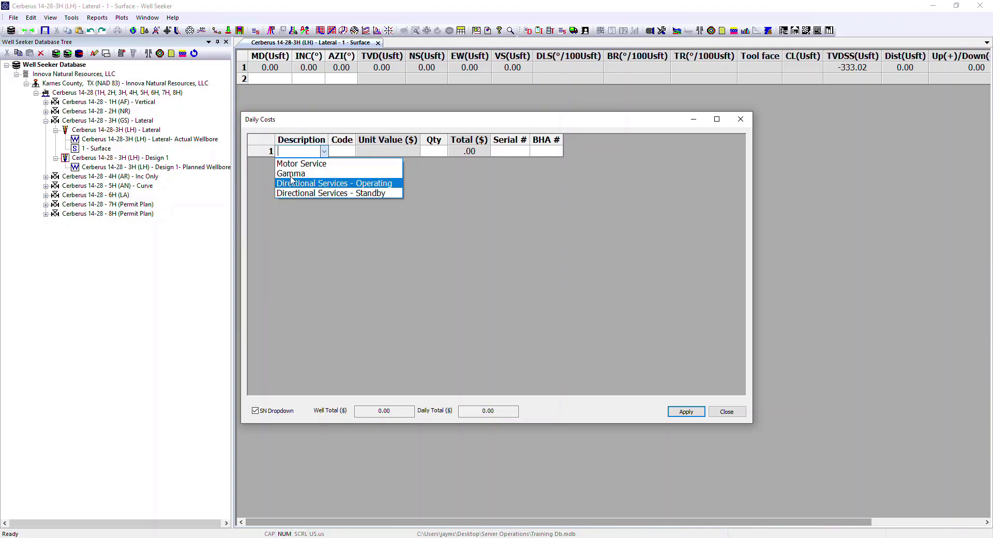
pyautogui.click(364, 186)
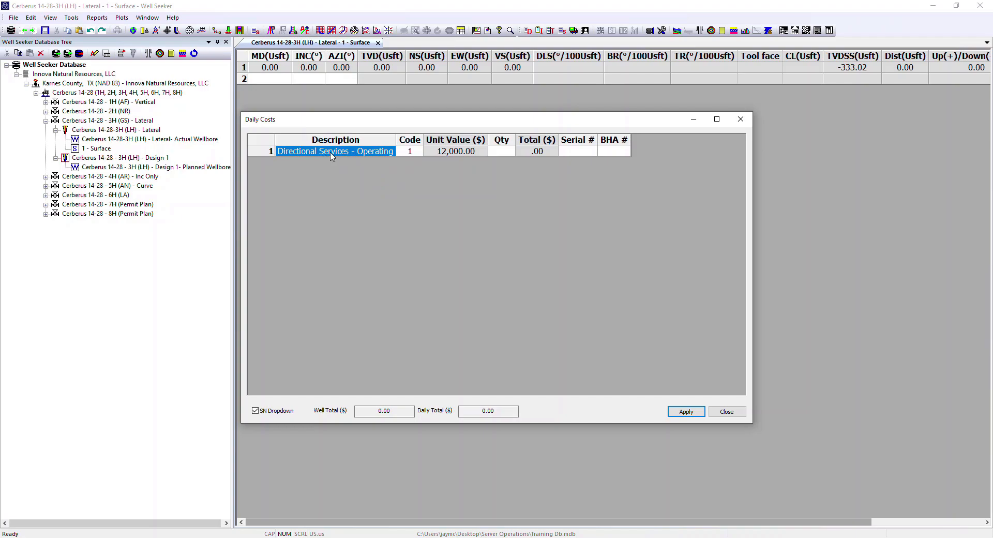
pyautogui.click(509, 153)
pyautogui.write('1')
pyautogui.press('Tab')
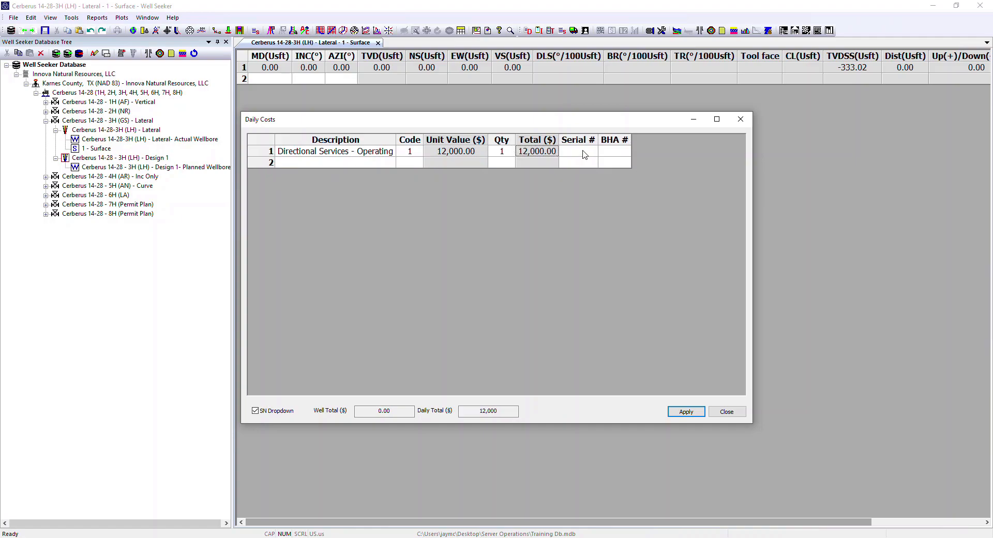
pyautogui.click(685, 412)
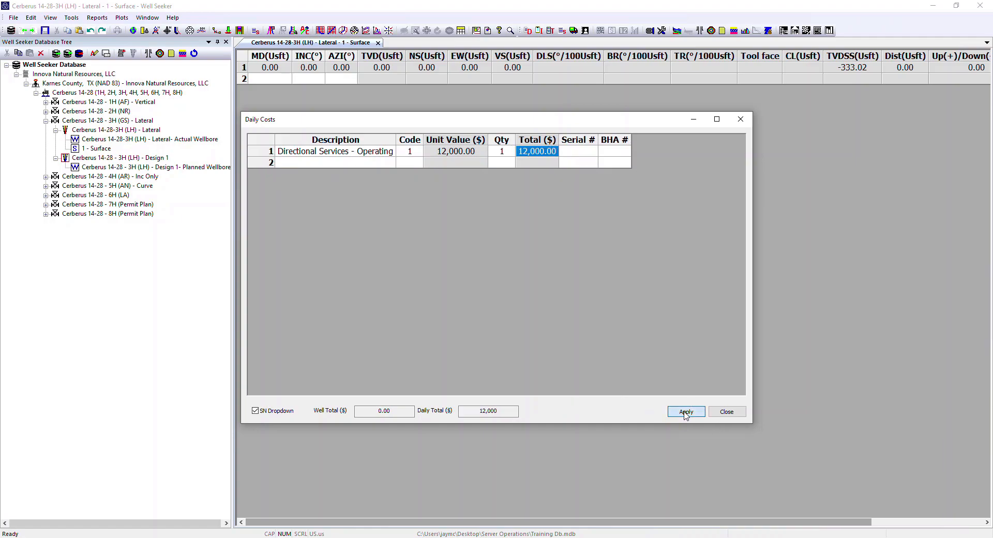
pyautogui.click(726, 412)
# Step: Open the well's tool inventory from the daily report
pyautogui.click(423, 537)
pyautogui.click(455, 514)
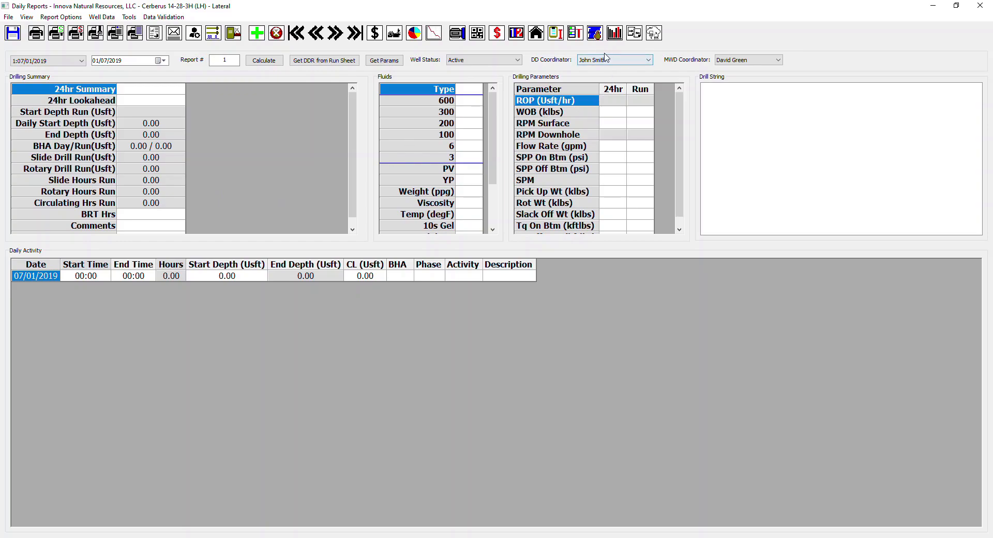
pyautogui.click(557, 35)
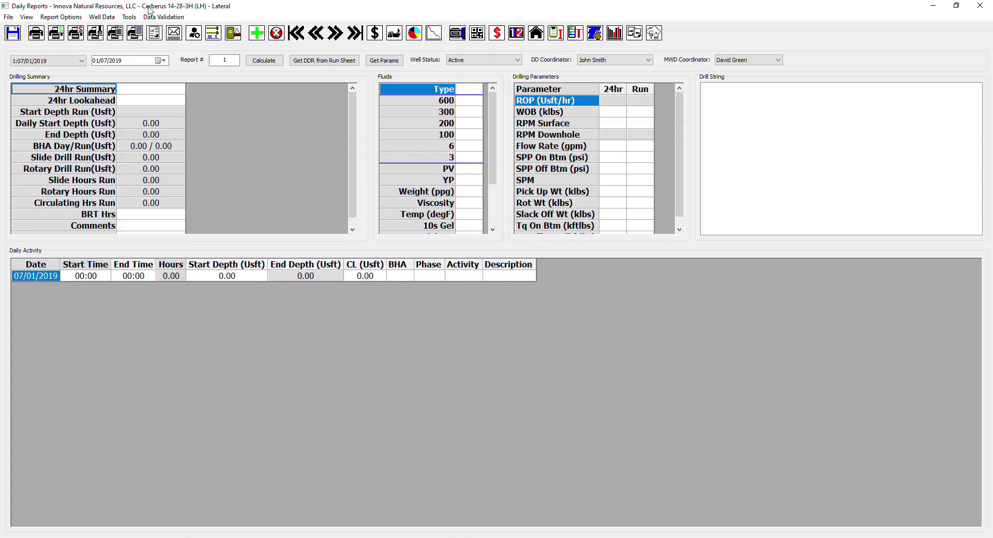
pyautogui.click(127, 17)
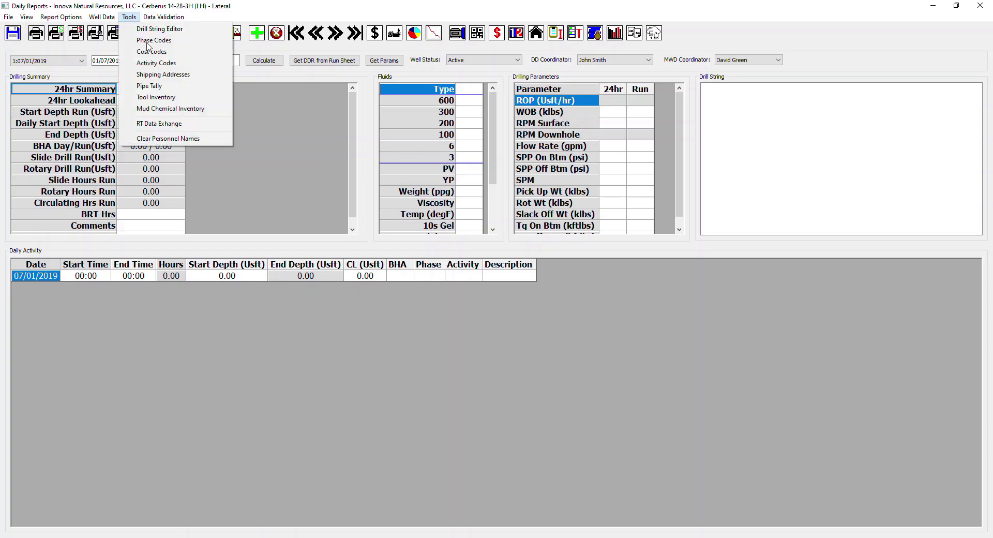
pyautogui.click(154, 98)
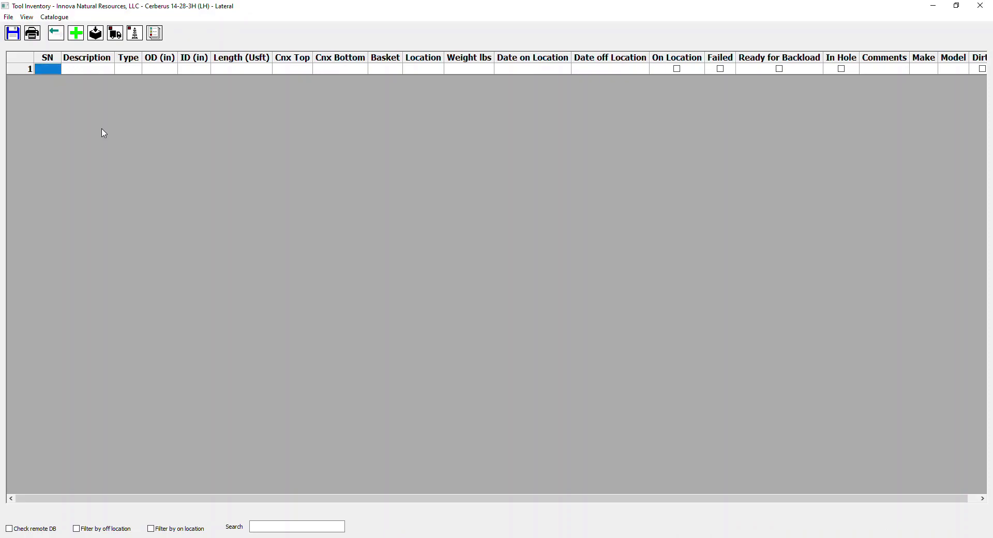
# Step: Go through the cells of the first inventory row and set its tool type to Motor
pyautogui.click(57, 73)
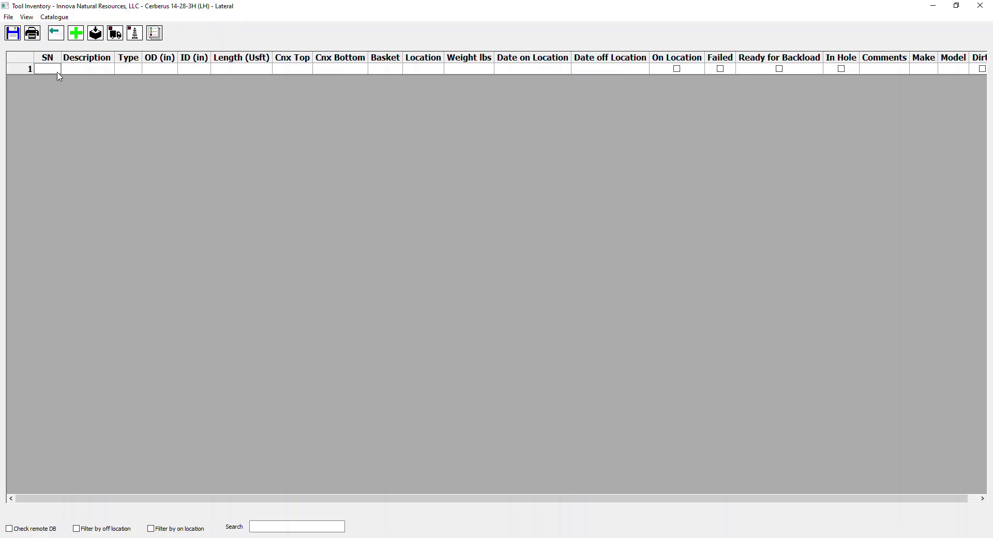
pyautogui.click(93, 72)
pyautogui.click(134, 72)
pyautogui.click(162, 73)
pyautogui.click(186, 74)
pyautogui.click(227, 73)
pyautogui.click(287, 73)
pyautogui.click(136, 71)
pyautogui.click(138, 70)
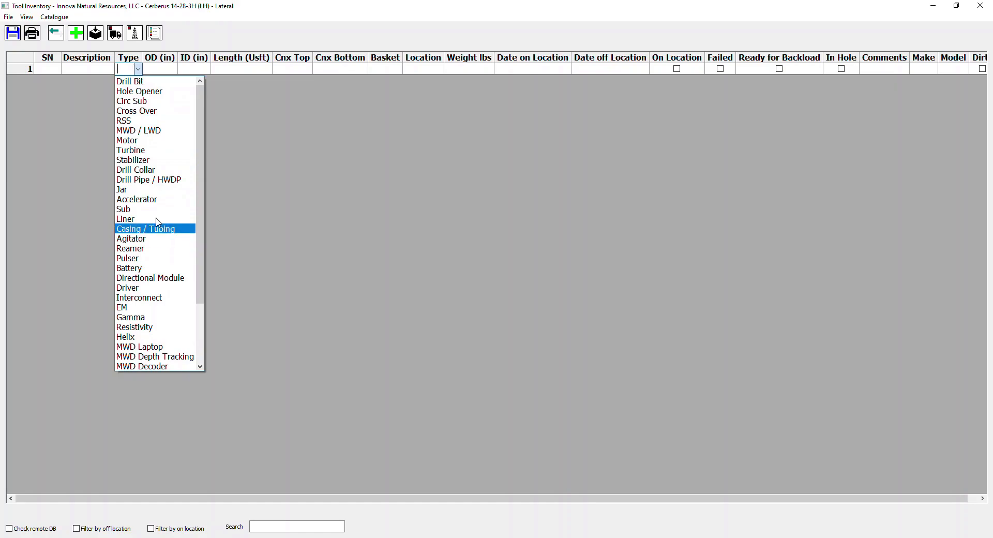
pyautogui.click(138, 144)
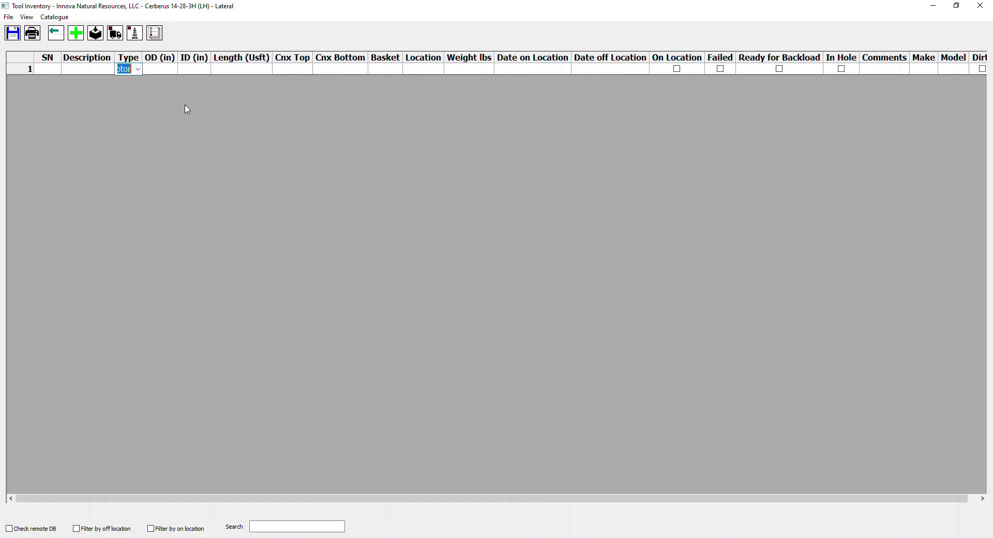
pyautogui.click(174, 71)
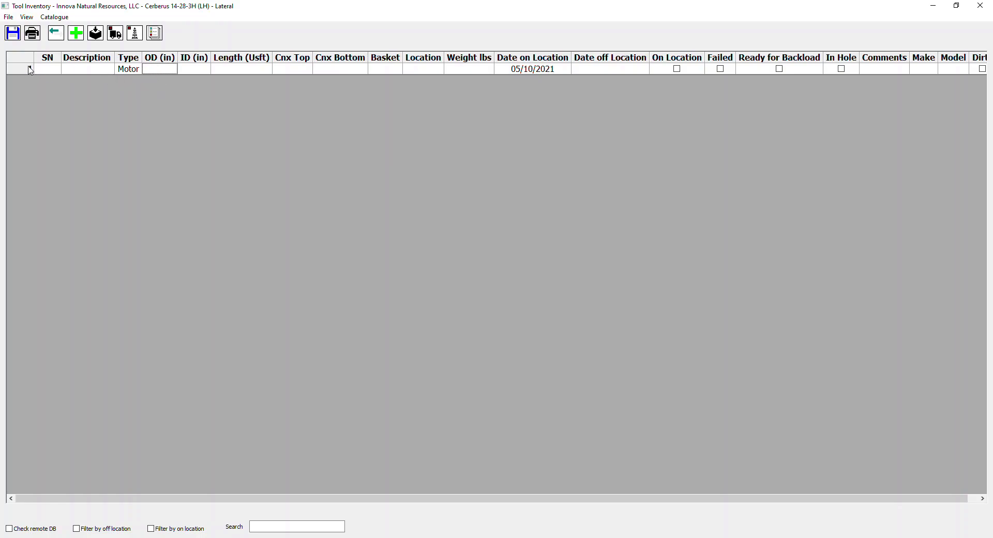
# Step: Change the first inventory row's tool type to Turbine and look through the other available types
pyautogui.click(133, 72)
pyautogui.click(139, 70)
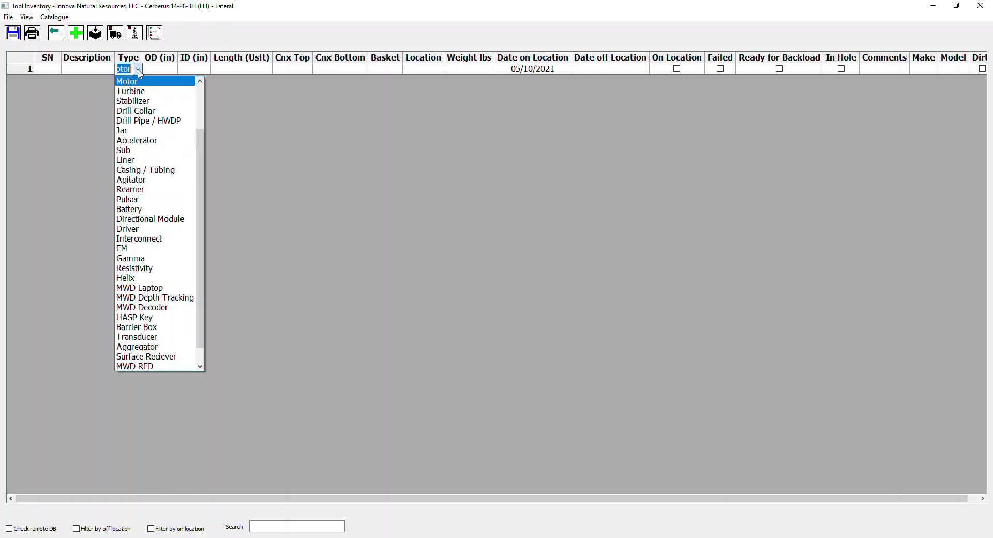
pyautogui.click(171, 90)
pyautogui.click(163, 72)
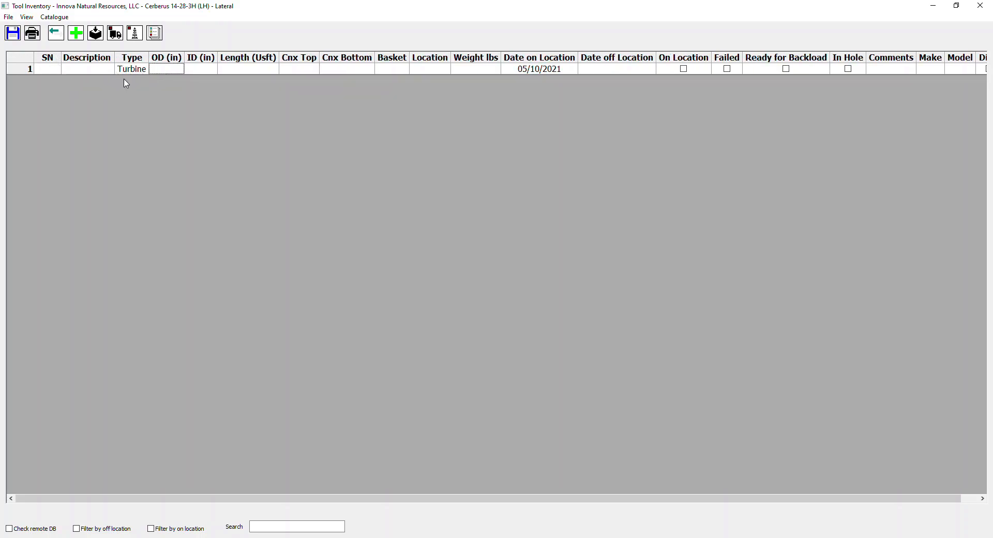
pyautogui.click(138, 71)
pyautogui.click(144, 69)
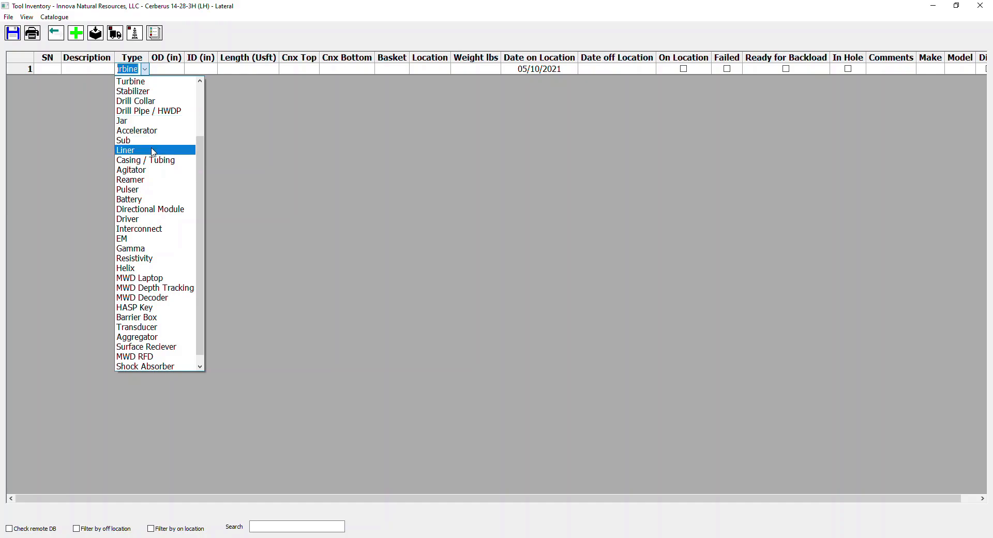
pyautogui.click(231, 74)
pyautogui.click(226, 73)
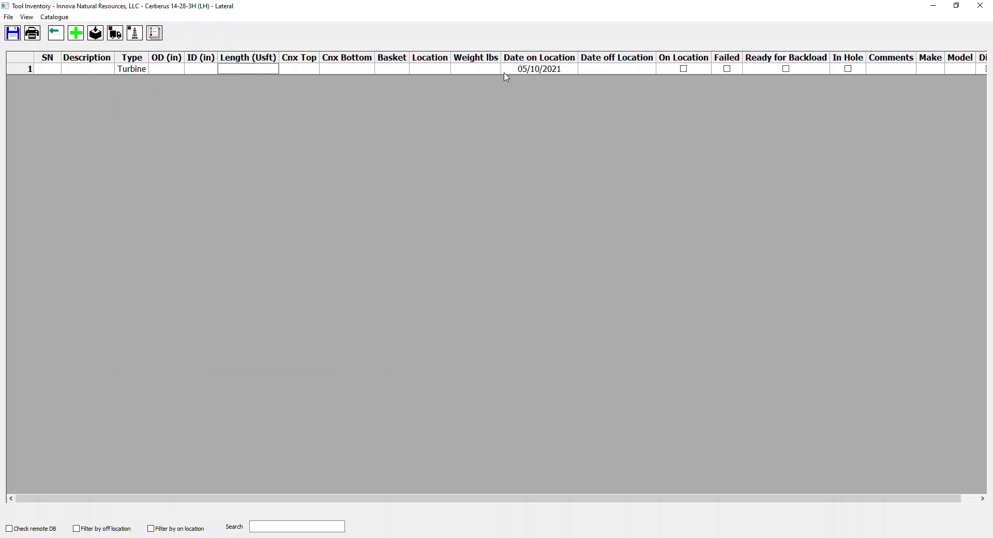
# Step: Mark the first inventory row as On Location, highlight its cells, and clear the mark again
pyautogui.click(684, 69)
pyautogui.moveTo(51, 73); pyautogui.dragTo(731, 78)
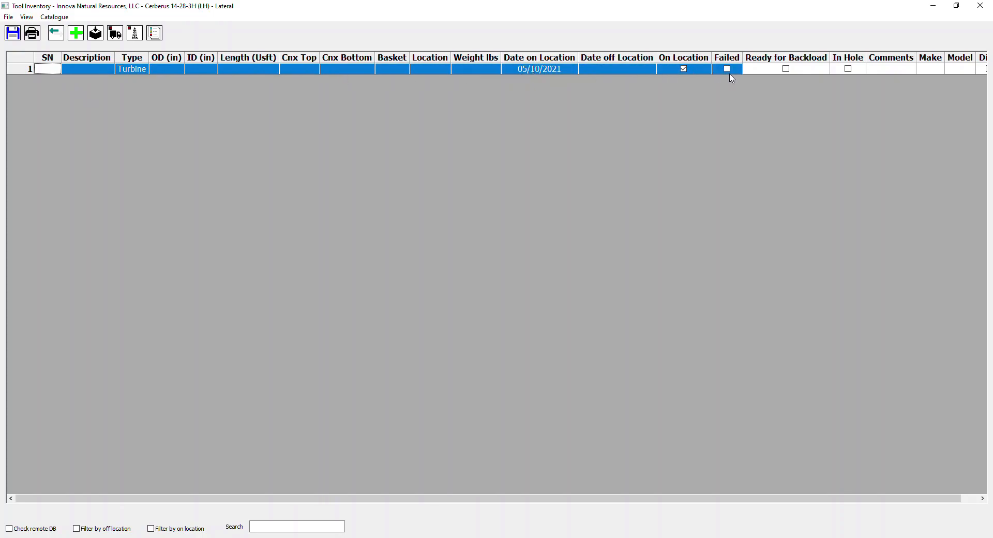
pyautogui.click(687, 72)
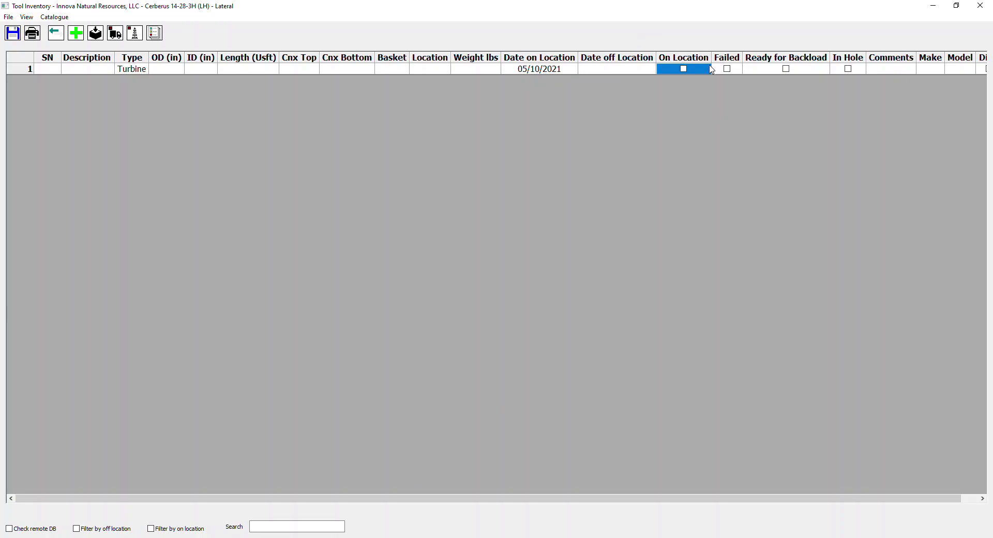
# Step: Paste the prepared tool list into the inventory from the first row's SN cell, check its columns, and save and close the inventory
pyautogui.moveTo(753, 500); pyautogui.dragTo(687, 514)
pyautogui.click(55, 73)
pyautogui.click(52, 70)
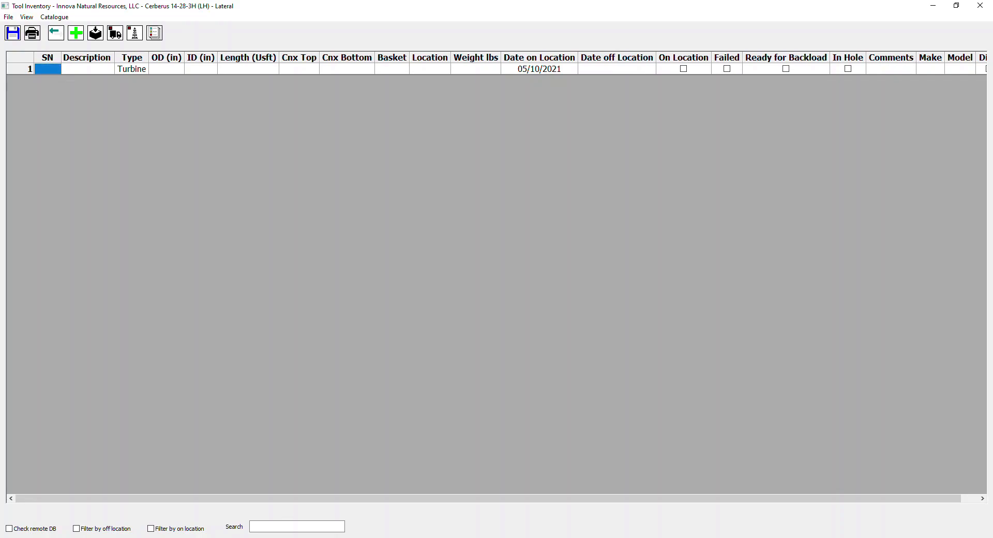
pyautogui.click(52, 73)
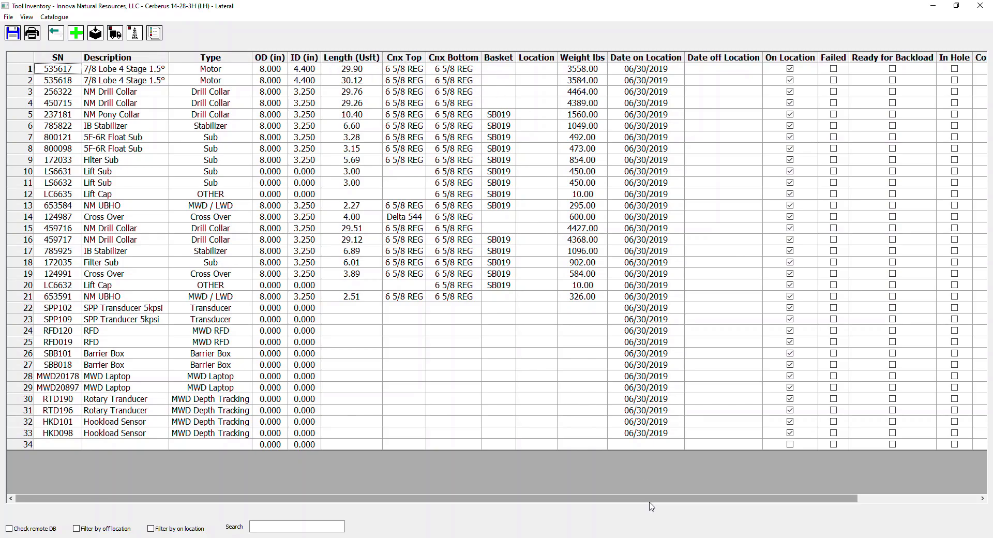
pyautogui.moveTo(652, 501); pyautogui.dragTo(834, 484)
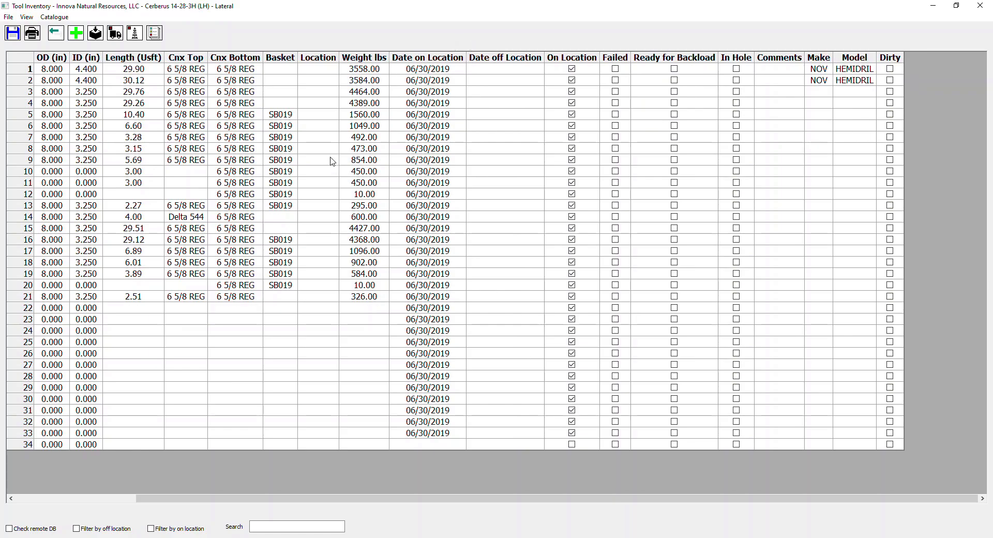
pyautogui.click(13, 33)
pyautogui.click(980, 6)
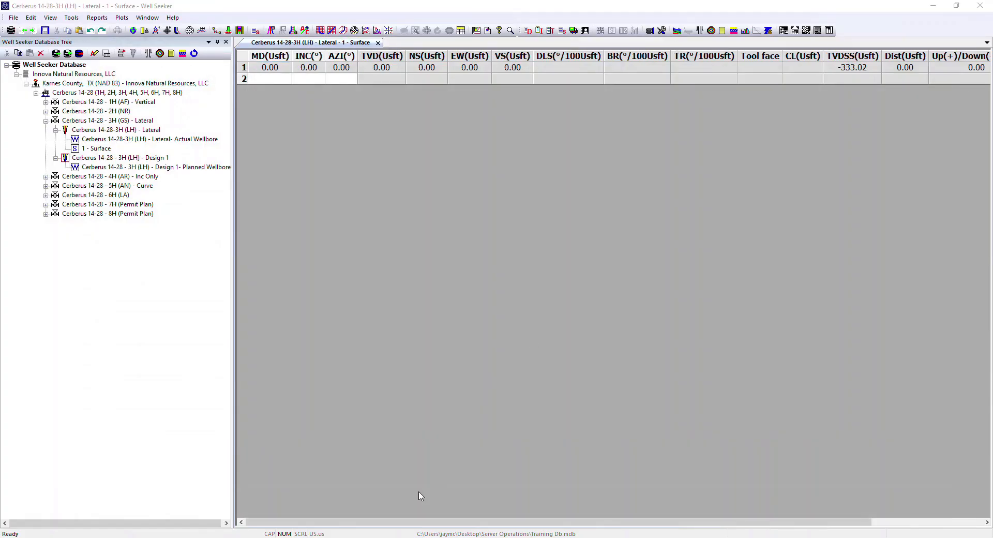
# Step: Apply 10D: Connection & Survey as the daily report's default activity code, with the description Survey & Connection
pyautogui.click(417, 516)
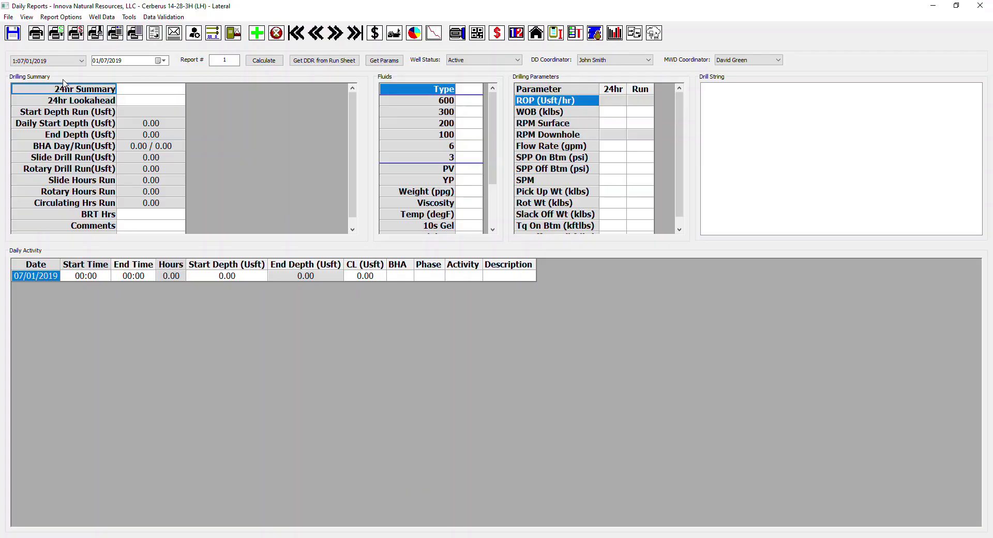
pyautogui.click(61, 17)
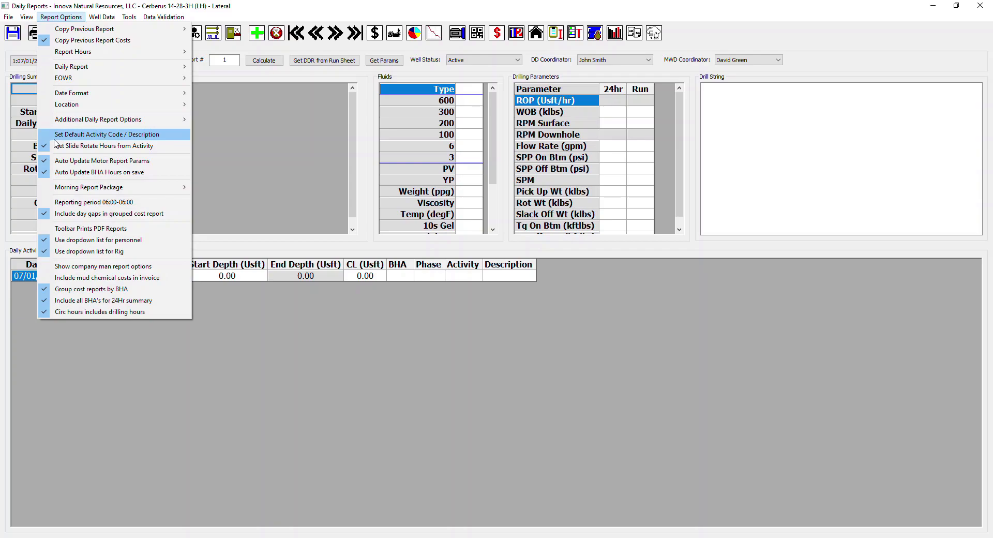
pyautogui.click(158, 138)
pyautogui.moveTo(474, 241); pyautogui.dragTo(411, 163)
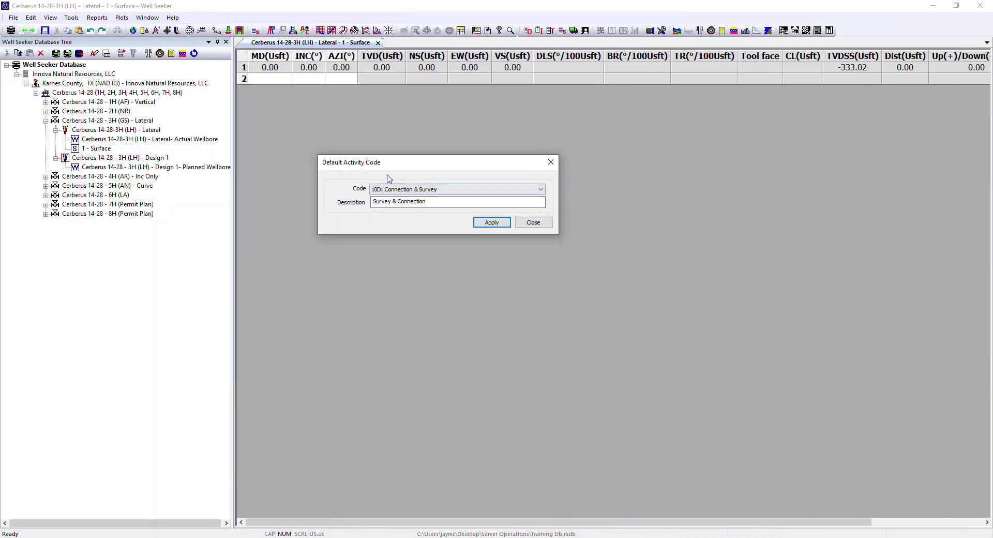
pyautogui.click(540, 189)
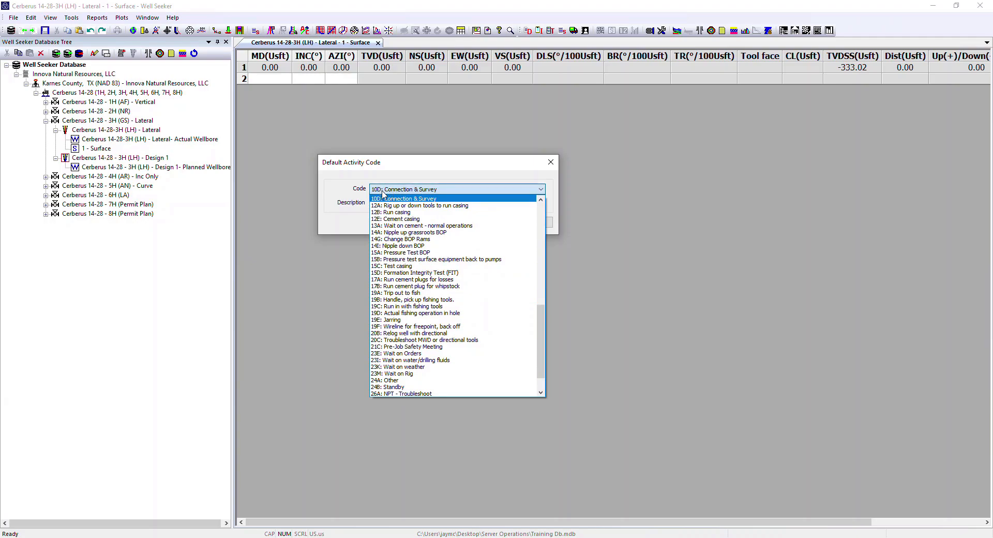
pyautogui.click(404, 176)
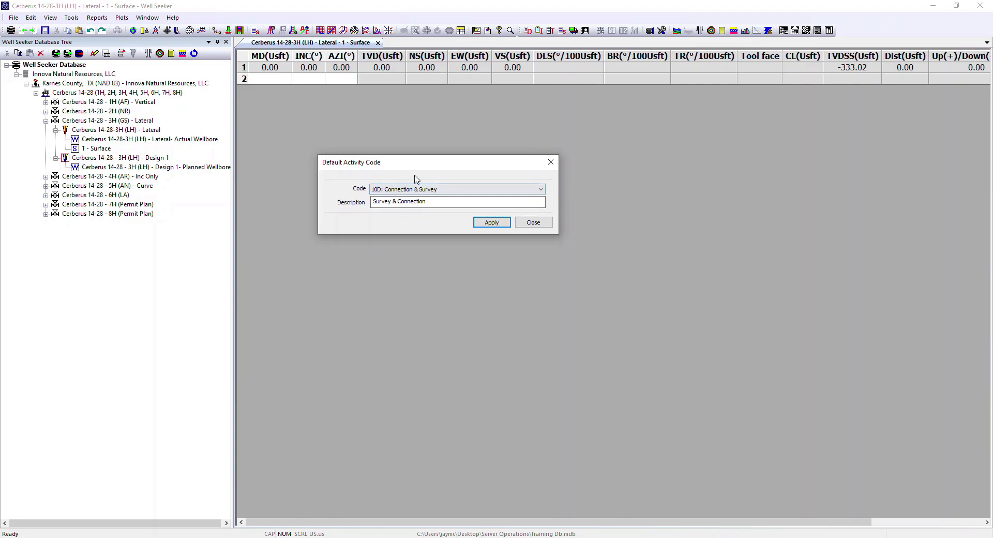
pyautogui.click(501, 222)
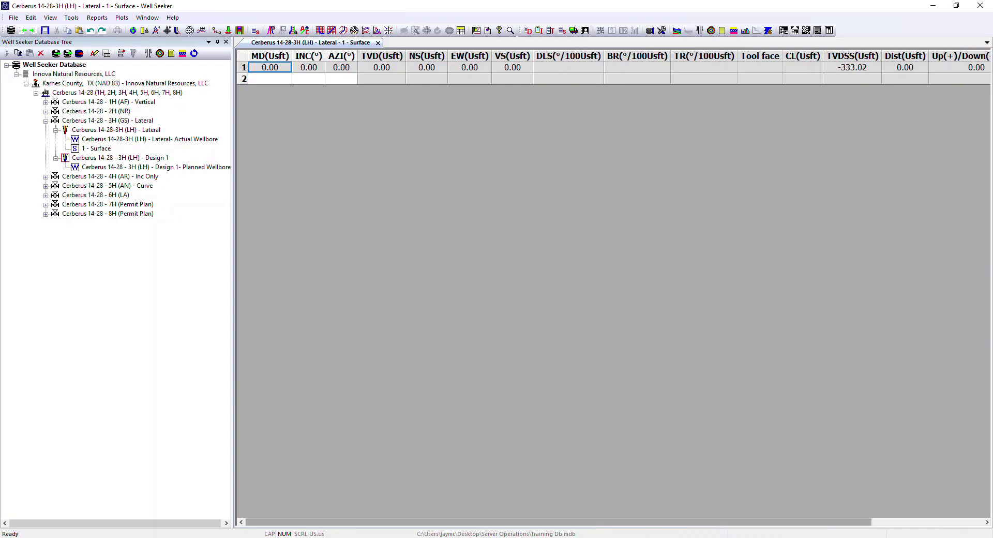
# Step: Return to the daily report and give the first activity row an end time of 01:00 and the phase SUR: SURFACE
pyautogui.click(424, 496)
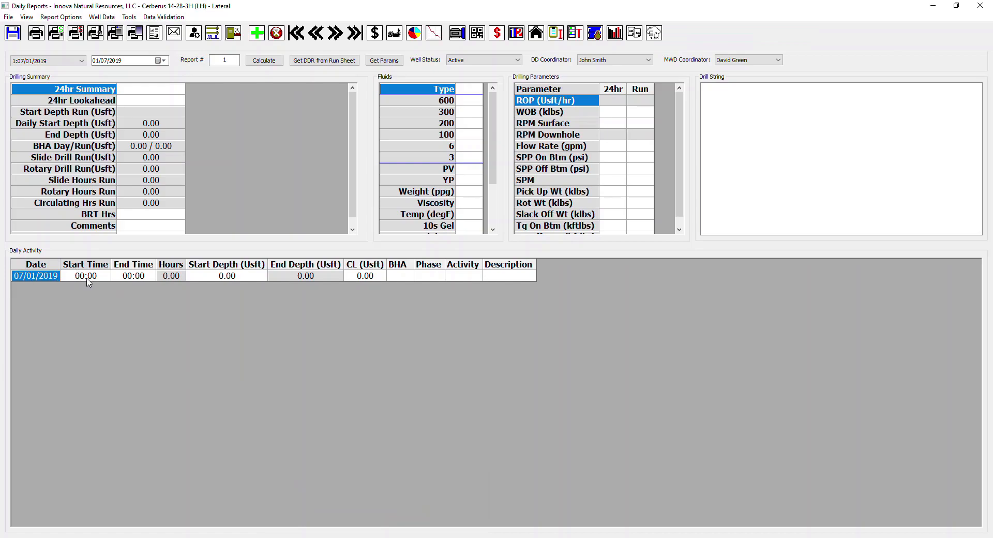
pyautogui.click(134, 276)
pyautogui.write('01:')
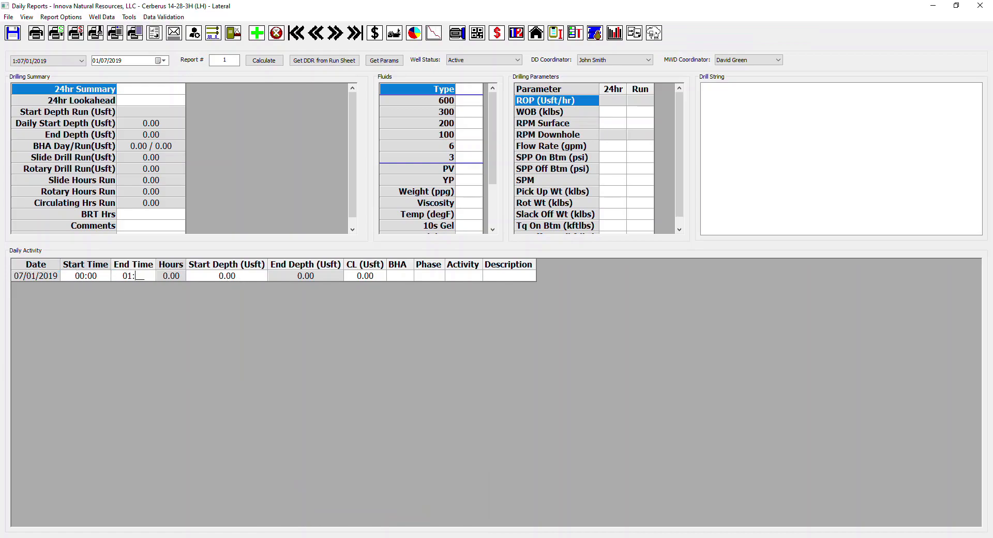
pyautogui.click(237, 277)
pyautogui.press('Tab')
pyautogui.press('Tab')
pyautogui.press('Tab')
pyautogui.press('Tab')
pyautogui.click(441, 276)
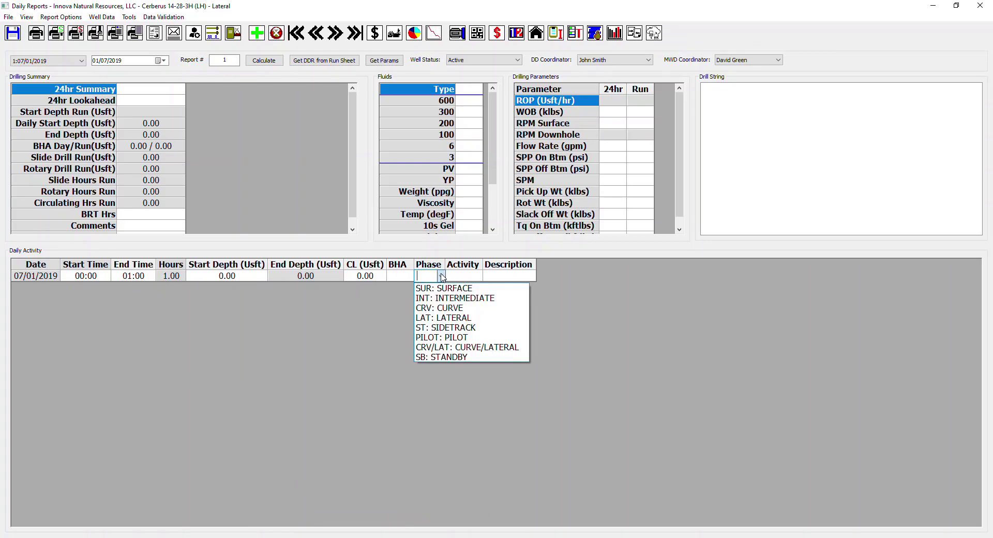
pyautogui.click(451, 289)
# Step: Set the first row's activity to 1H: Skidding Rig and enter the description Skid Rig
pyautogui.click(472, 276)
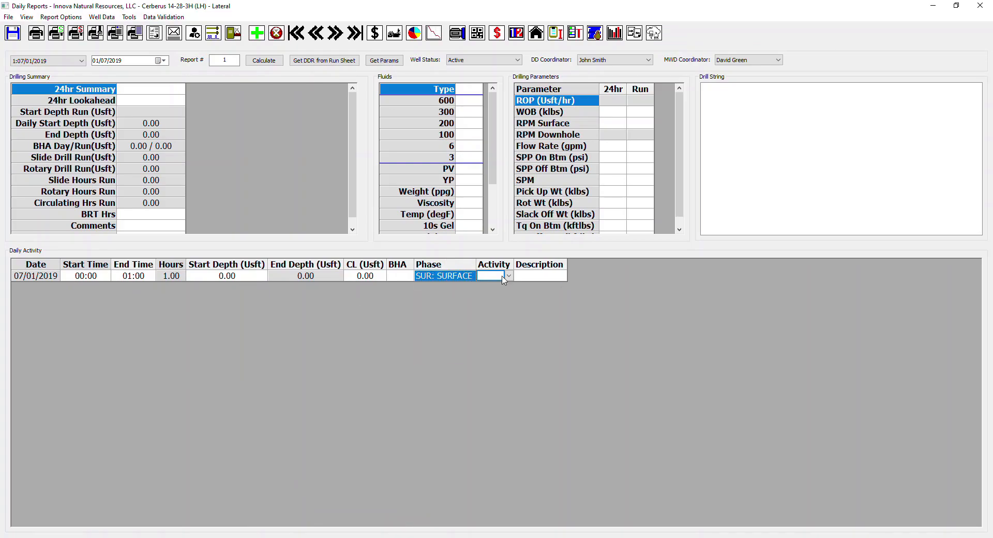
pyautogui.click(509, 276)
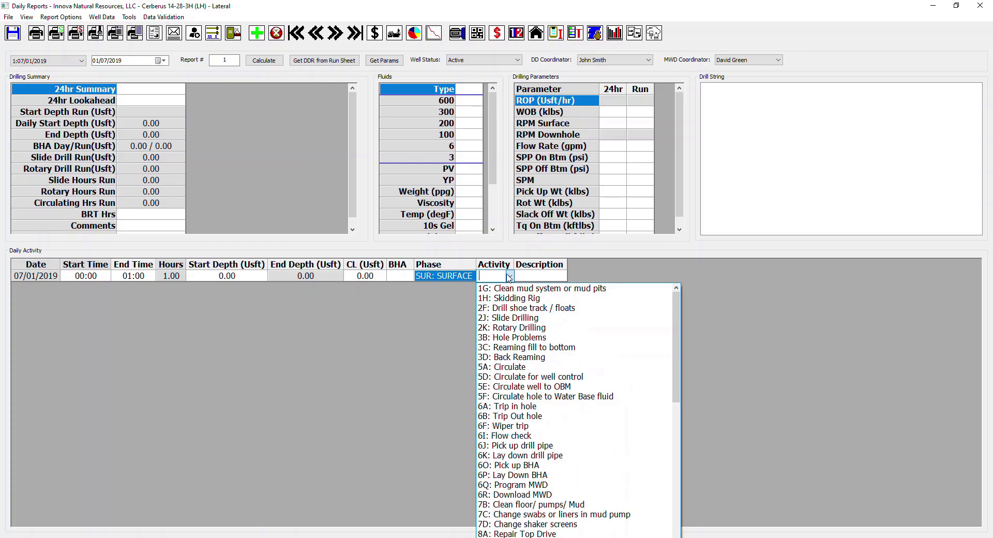
pyautogui.click(515, 299)
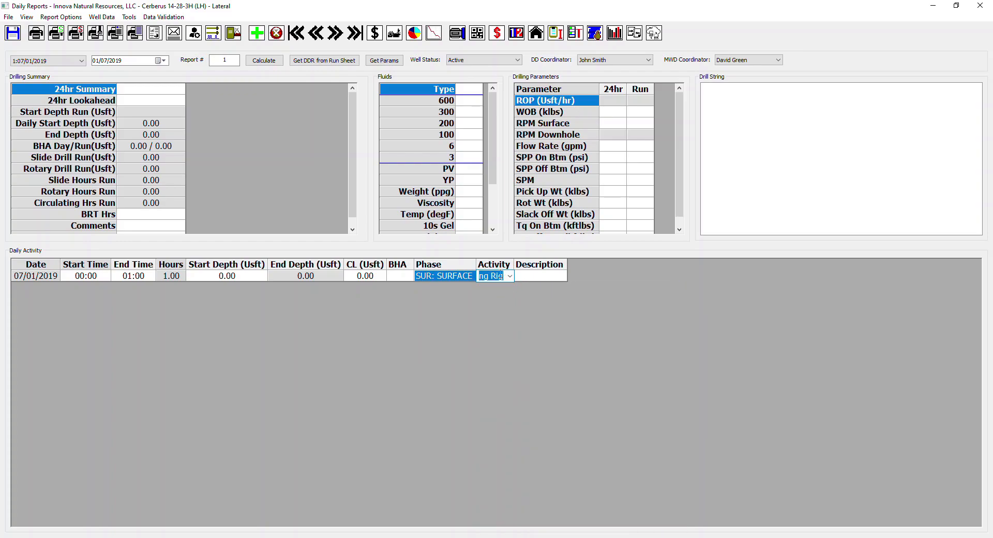
pyautogui.click(548, 280)
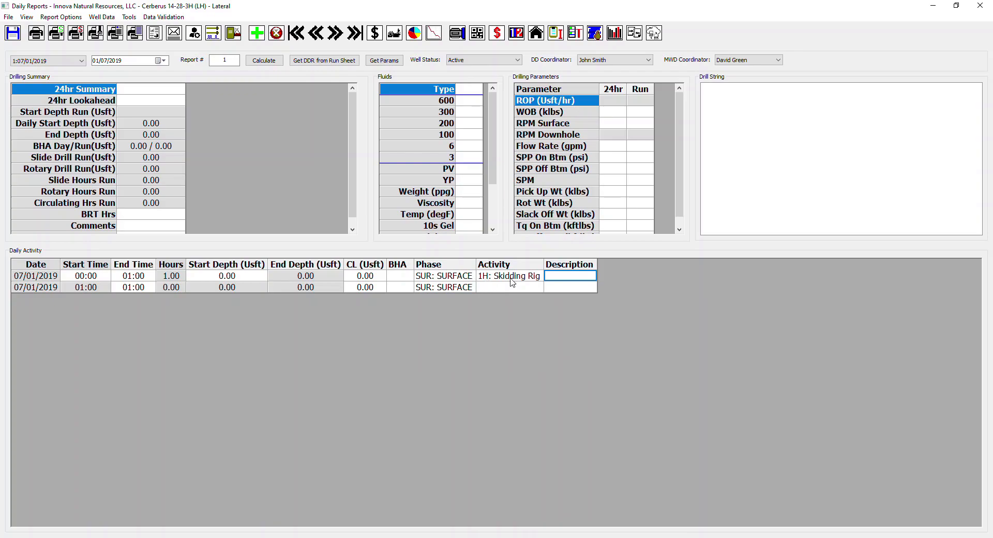
pyautogui.write('Skid Rig')
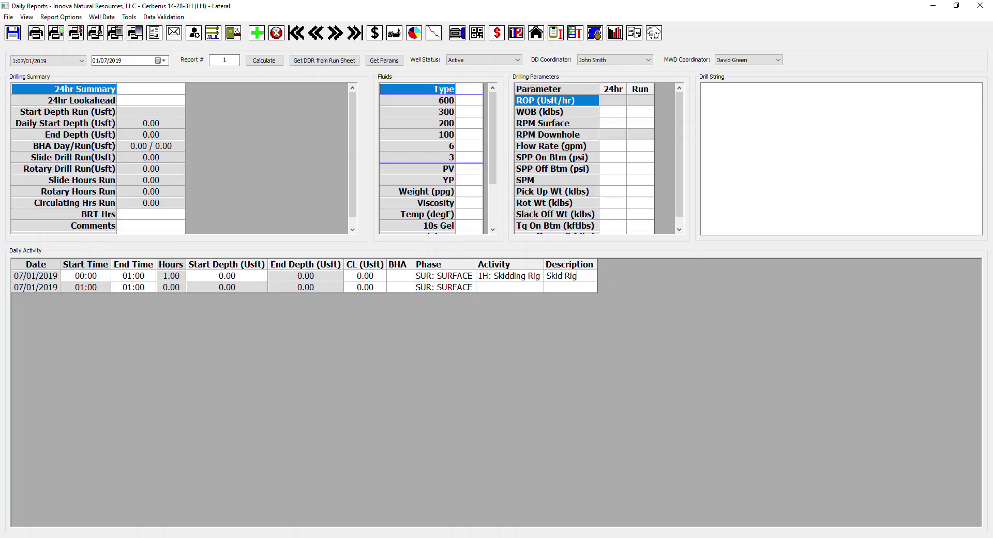
pyautogui.click(582, 287)
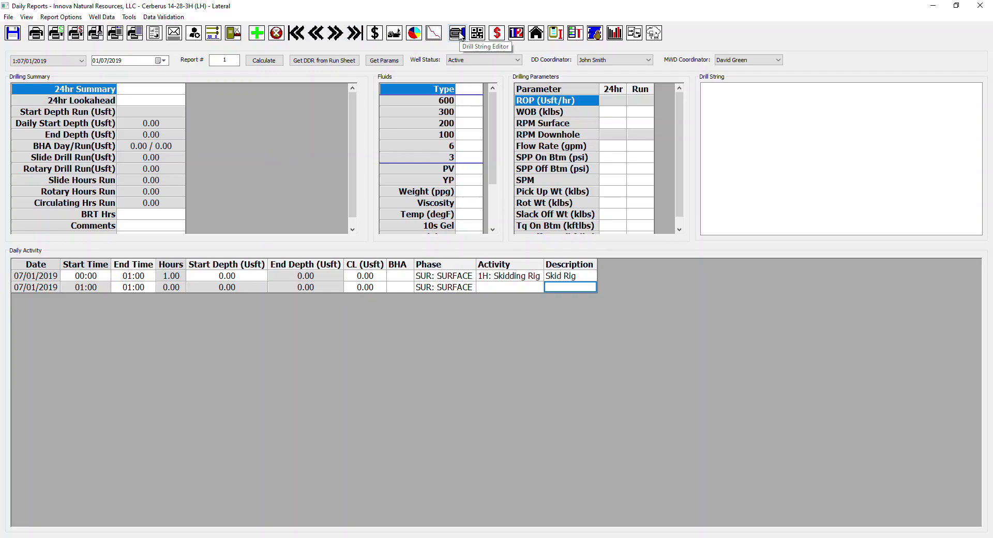
# Step: Open the Drill String Editor and make the first component of the Surface BHA a Drill Bit
pyautogui.click(128, 18)
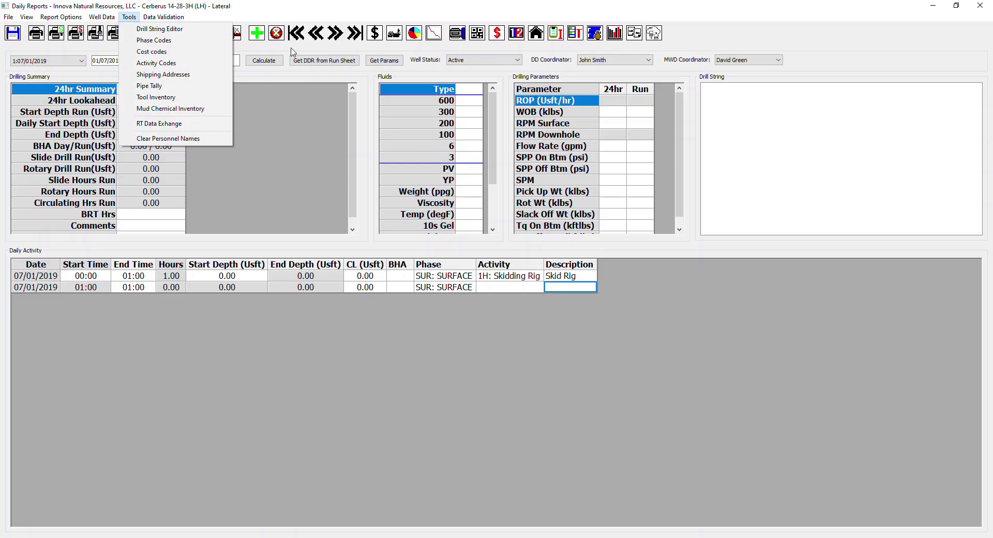
pyautogui.click(154, 32)
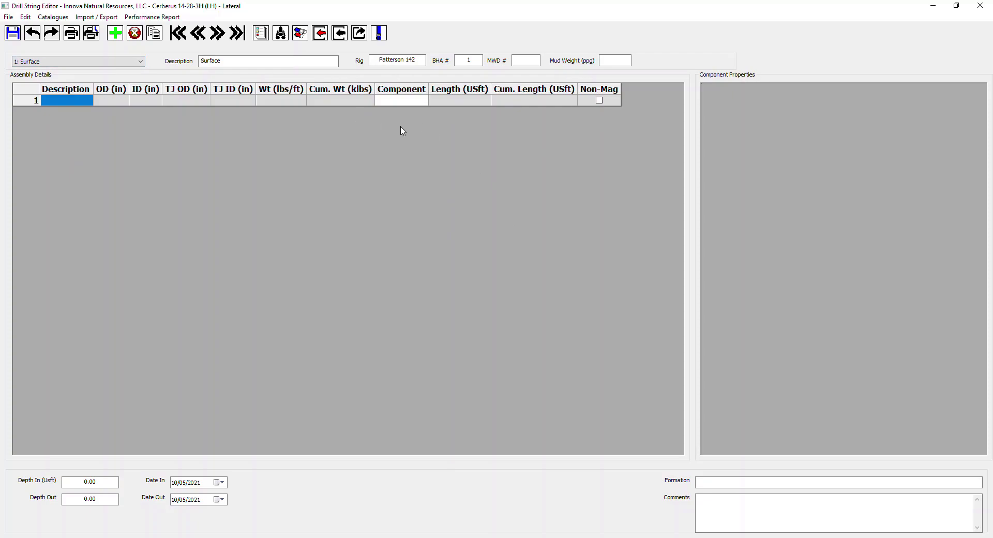
pyautogui.click(420, 101)
pyautogui.click(424, 100)
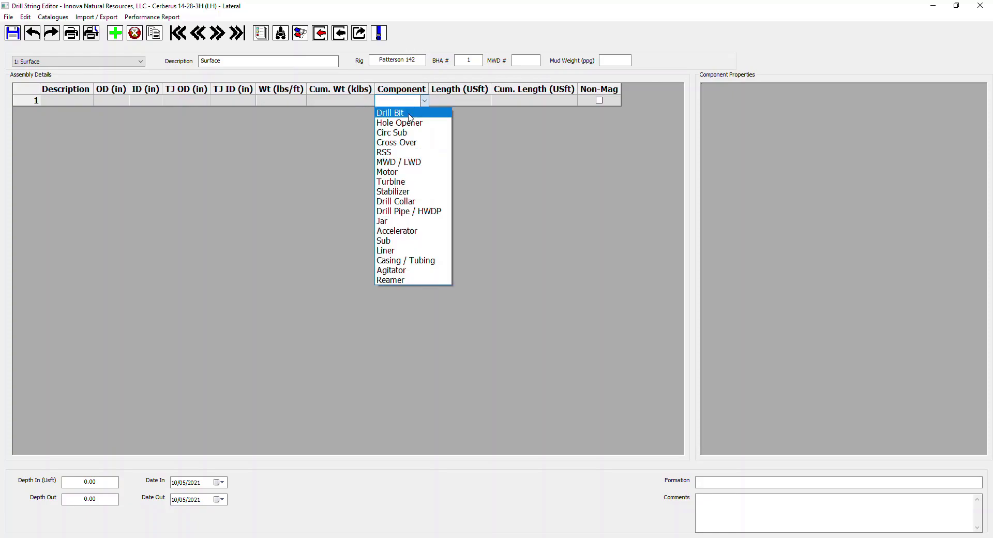
pyautogui.click(408, 114)
pyautogui.click(459, 100)
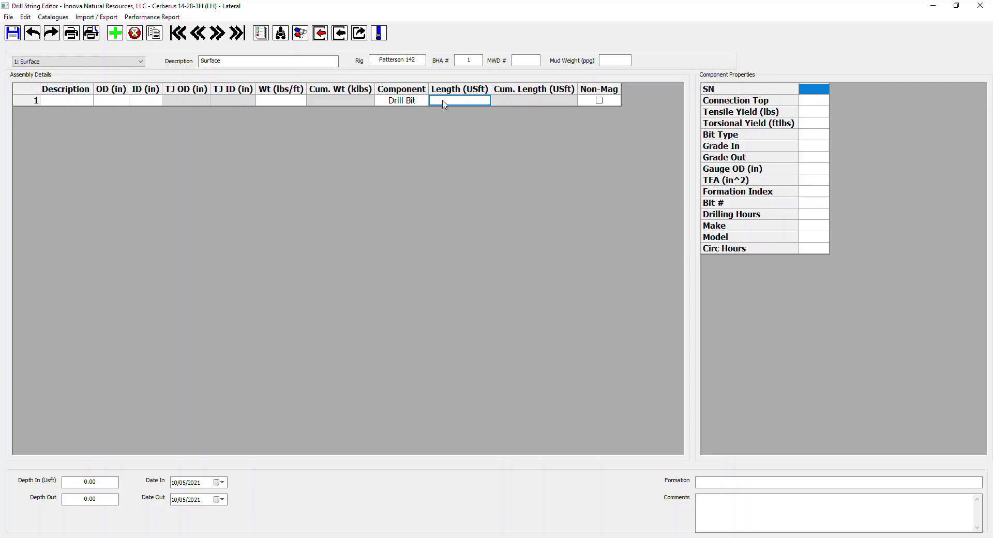
# Step: Fill the drill bit row with the 12-1/4 PDC Bit from the component catalogue, filtered to Bit with a 12.25 OD, and close the catalogue
pyautogui.rightClick(443, 104)
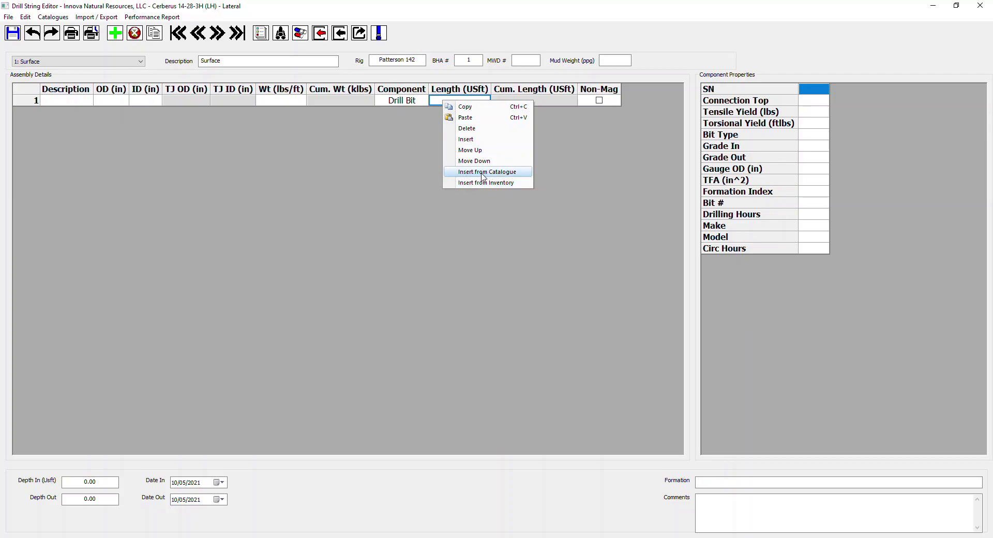
pyautogui.click(482, 172)
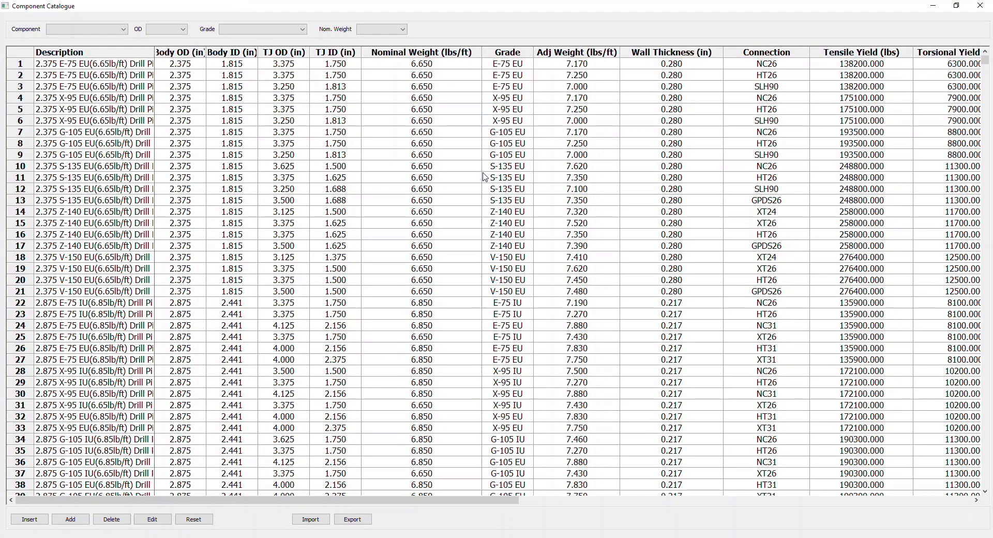
pyautogui.click(124, 29)
pyautogui.click(100, 54)
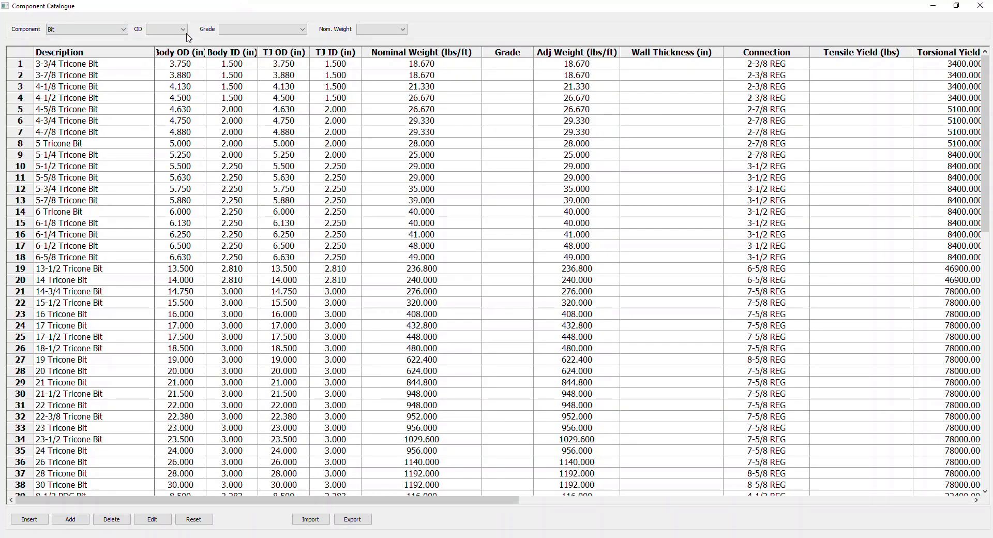
pyautogui.click(182, 30)
pyautogui.scroll(-3, 159, 162)
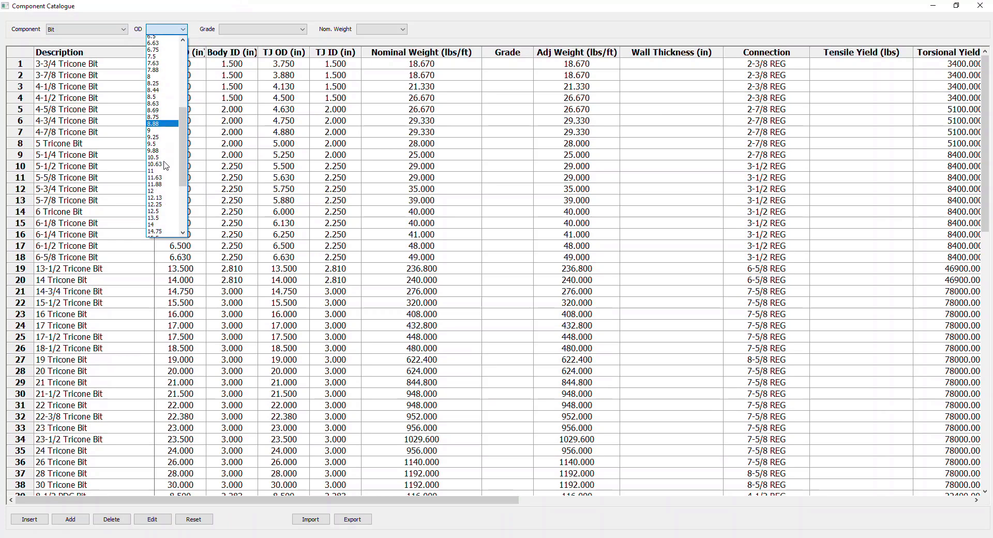
pyautogui.click(168, 181)
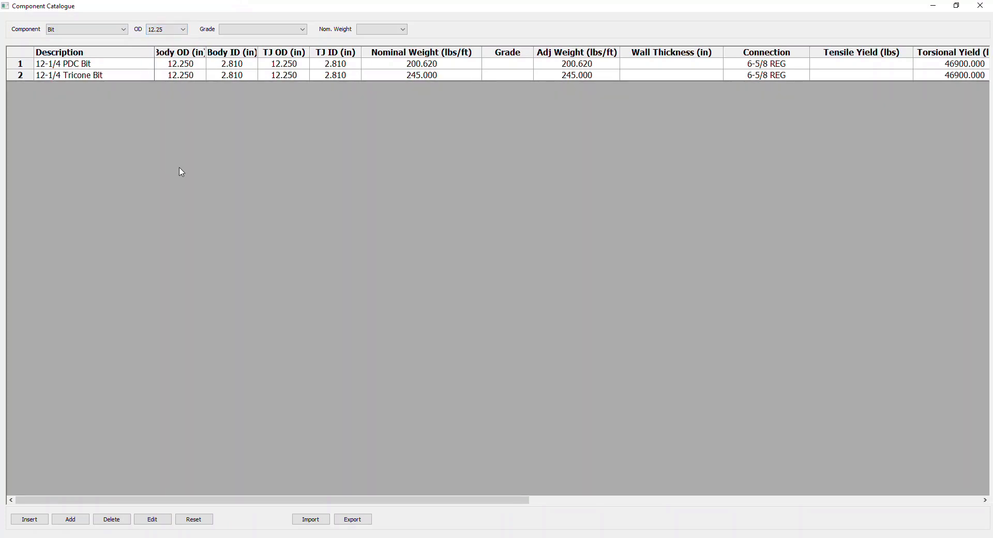
pyautogui.click(72, 65)
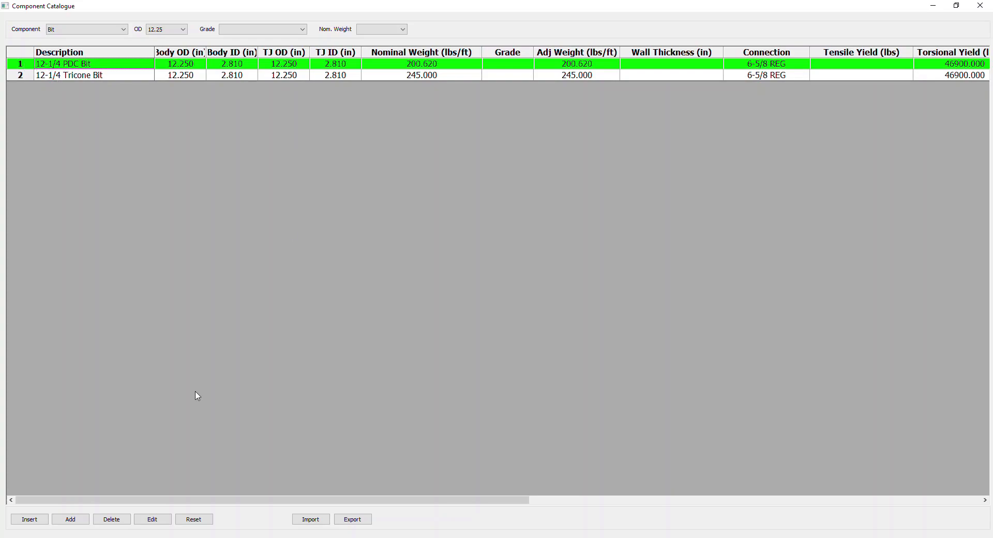
pyautogui.click(31, 520)
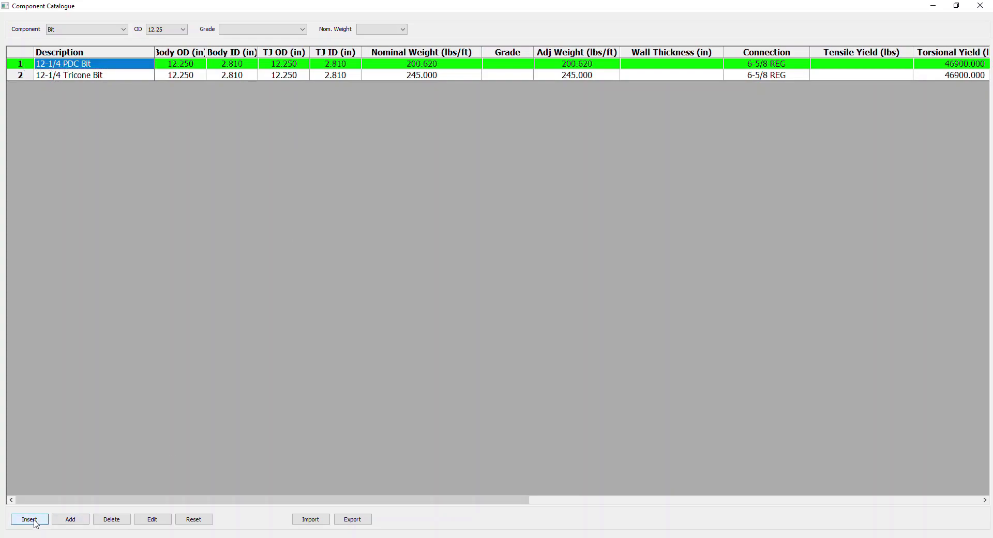
pyautogui.click(973, 7)
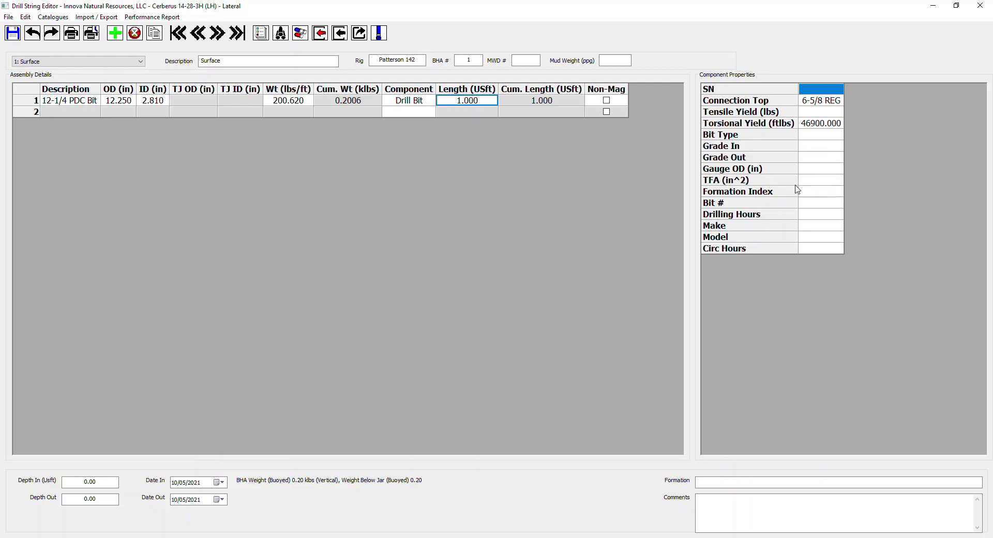
# Step: Set the second component of the Surface BHA to Motor
pyautogui.click(403, 113)
pyautogui.click(431, 113)
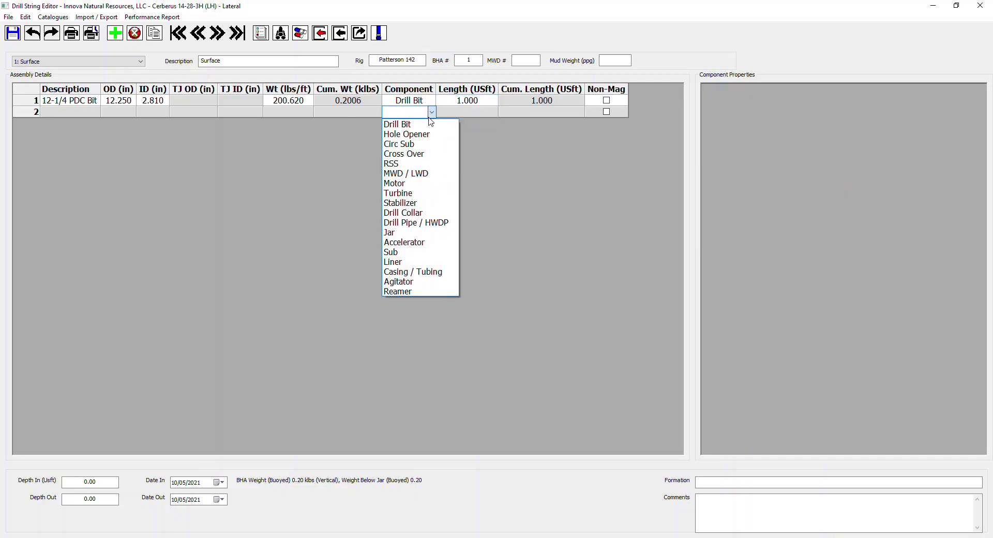
pyautogui.click(411, 184)
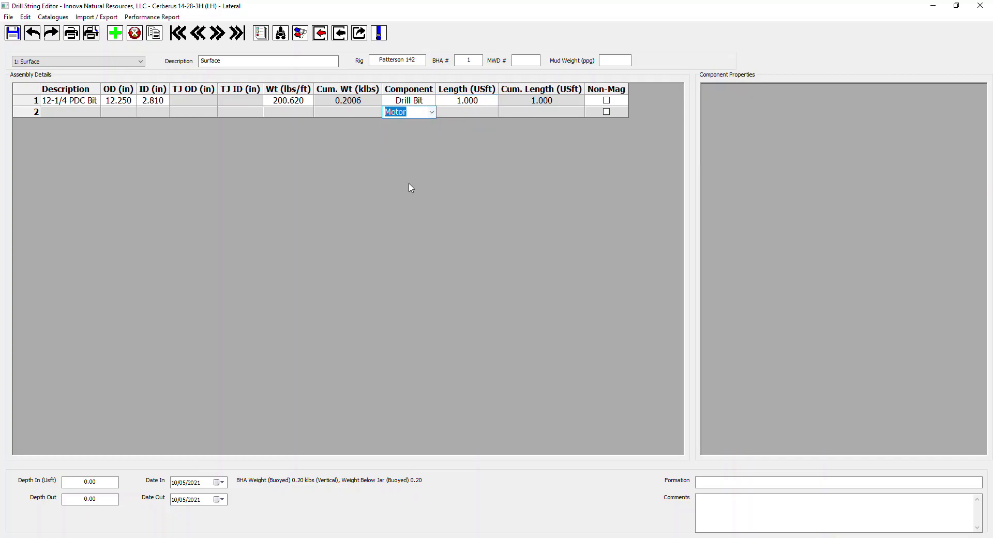
pyautogui.click(462, 112)
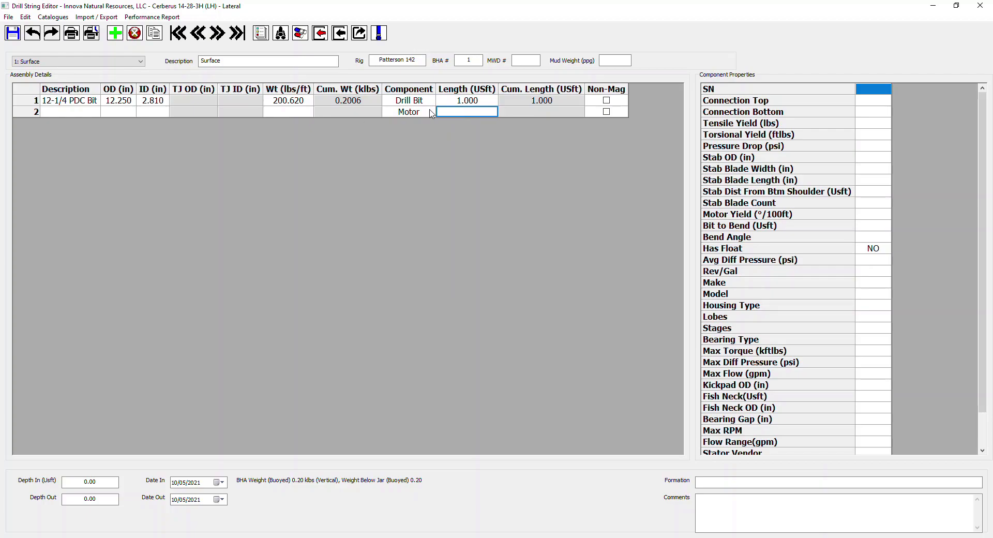
# Step: Fill the motor row from the tool inventory with the 7/8 Lobe 4 Stage 1.5° motor, SN 535617
pyautogui.rightClick(455, 111)
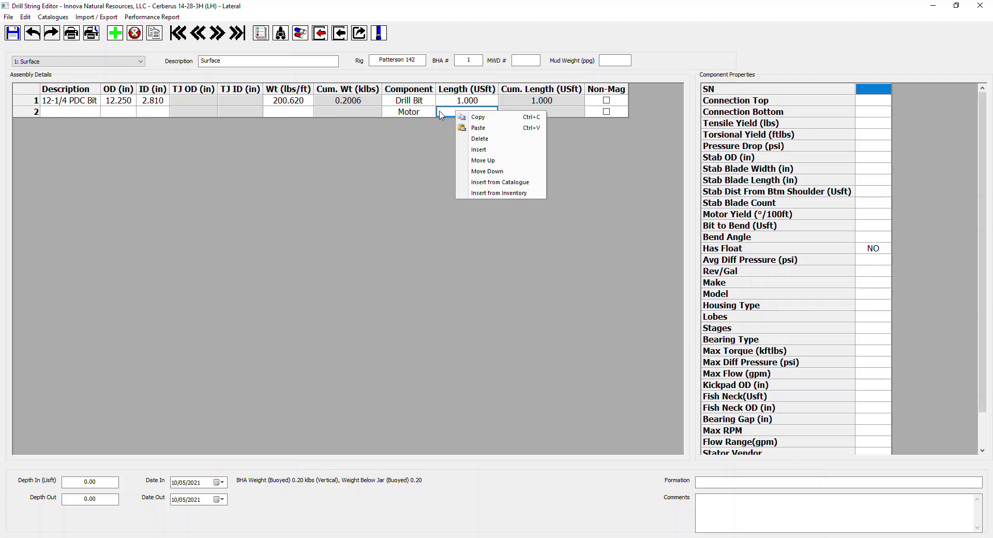
pyautogui.click(499, 194)
pyautogui.moveTo(486, 150); pyautogui.dragTo(402, 133)
pyautogui.click(210, 159)
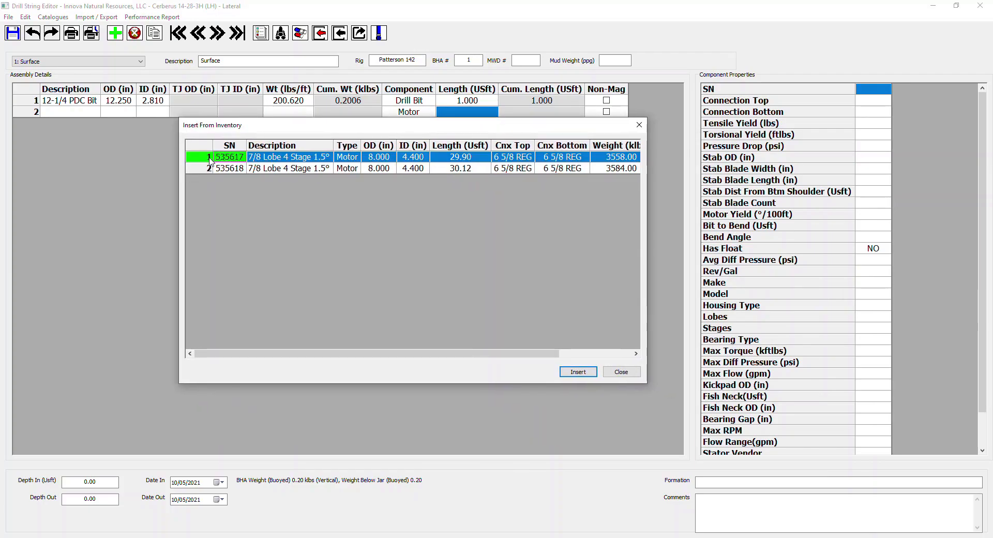
pyautogui.click(208, 169)
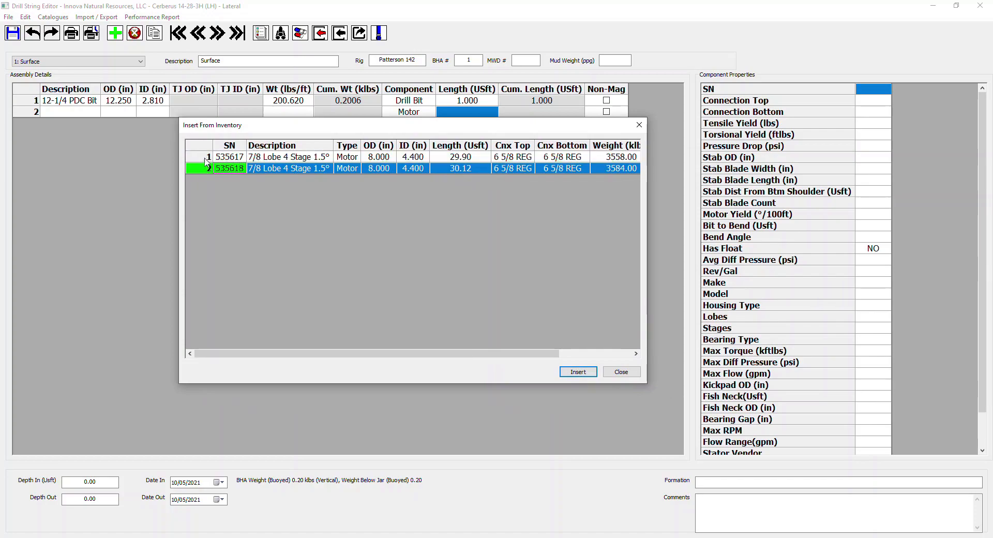
pyautogui.click(207, 159)
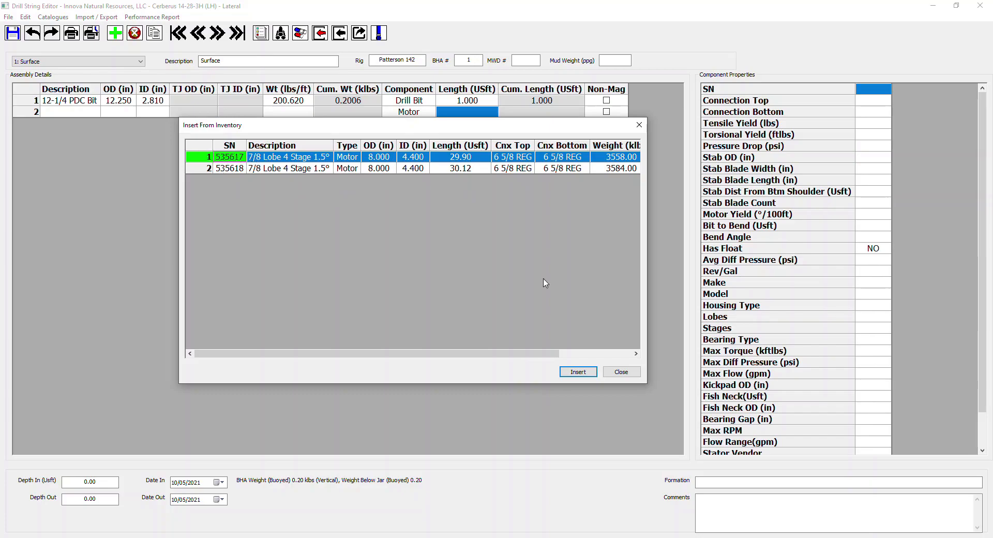
pyautogui.click(587, 374)
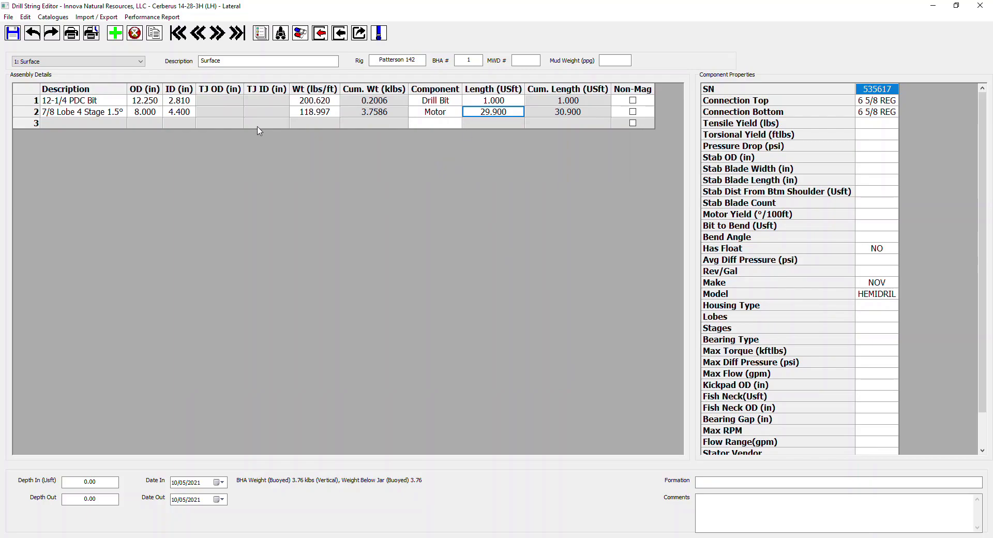
# Step: Delete the Surface BHA with its slide sheets, and add a new blank BHA, saving the pending changes
pyautogui.click(136, 34)
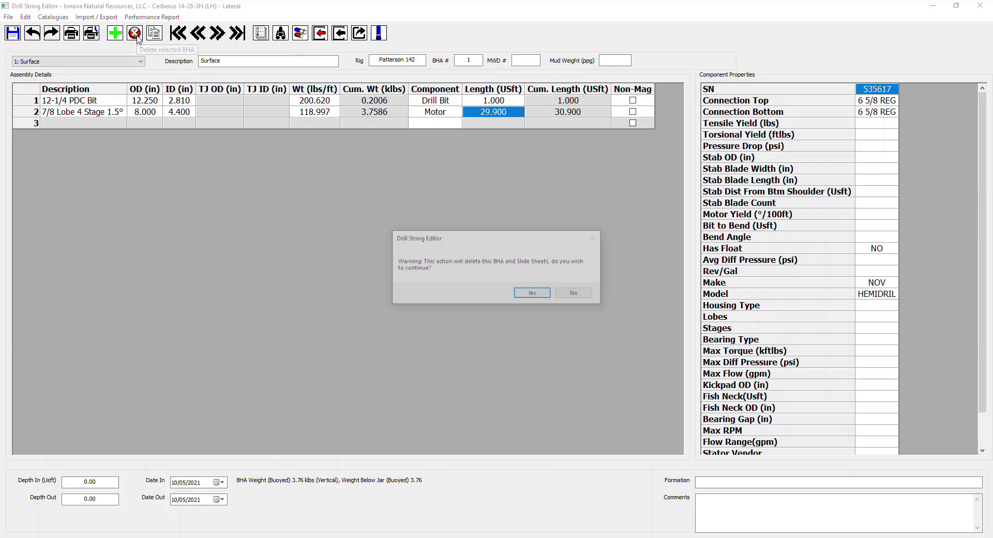
pyautogui.click(537, 294)
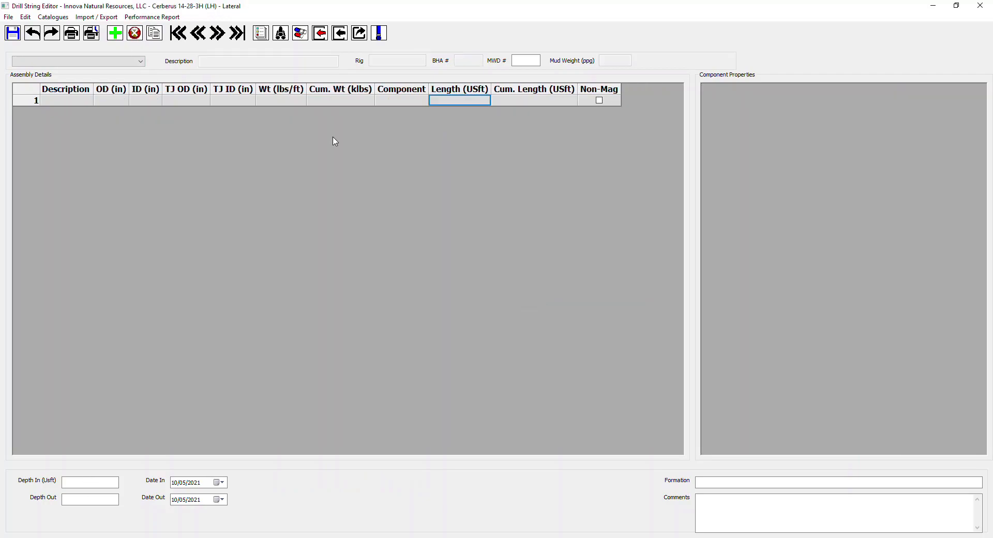
pyautogui.click(119, 36)
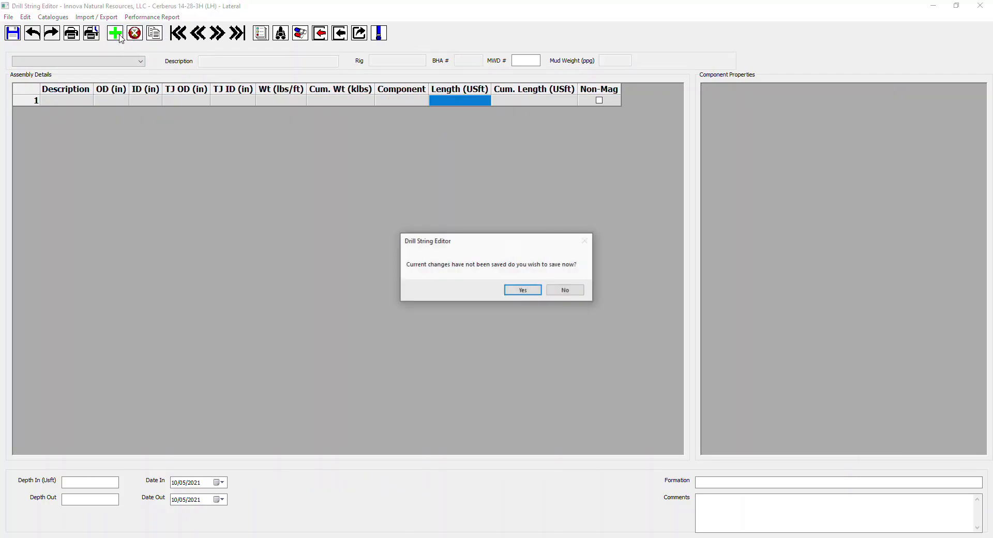
pyautogui.click(516, 289)
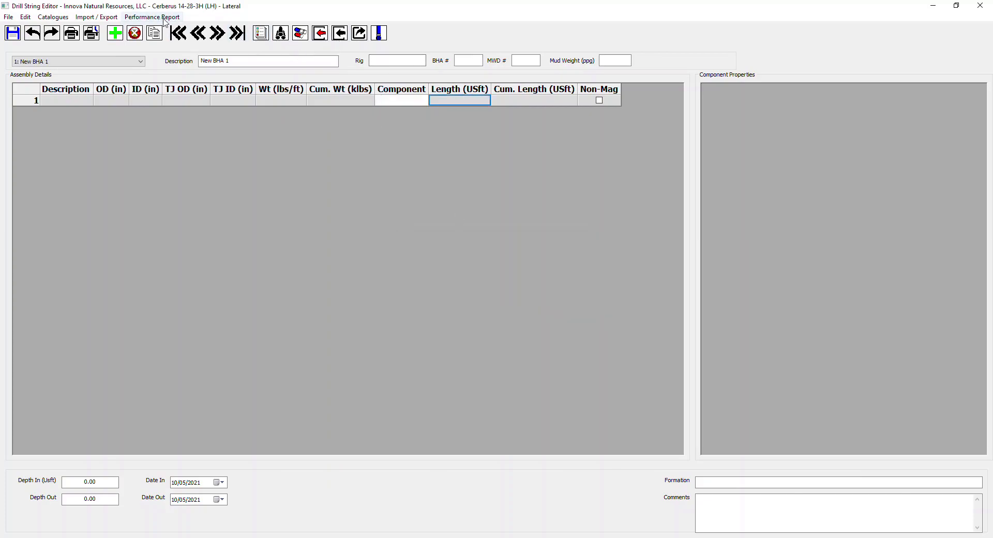
# Step: Import the Surface BHA from BHA_Export_6_5_2021 @ 11_40.mdb in the Server Operations folder
pyautogui.click(341, 33)
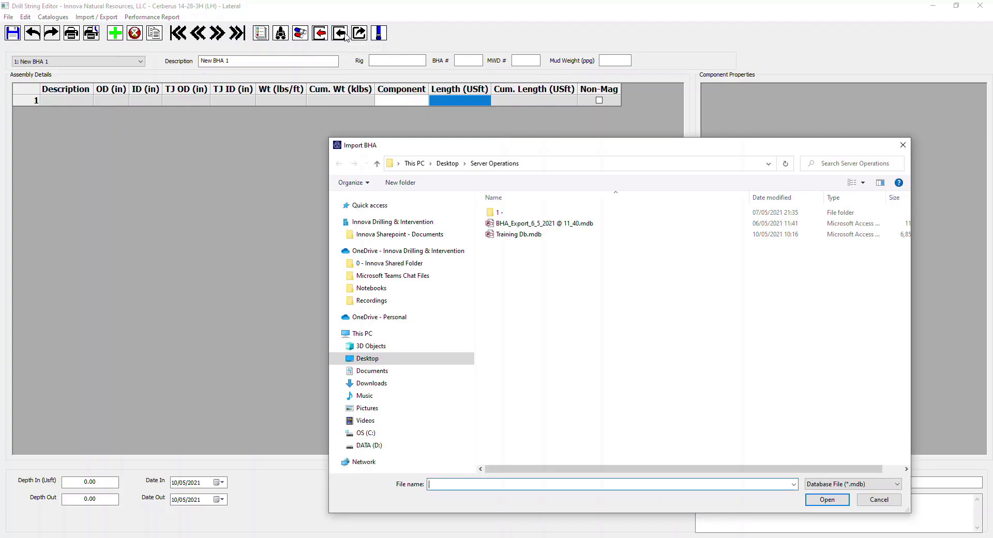
pyautogui.click(528, 225)
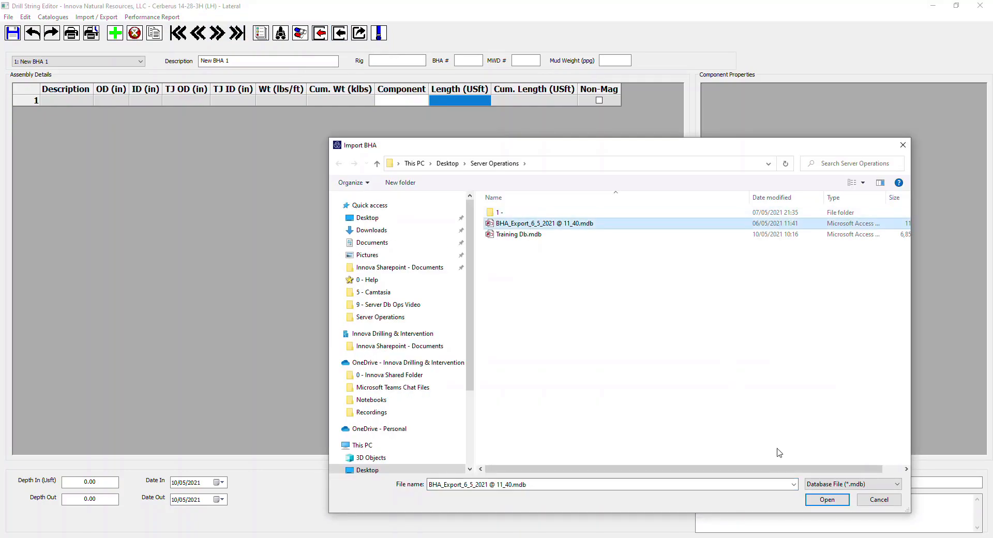
pyautogui.click(815, 499)
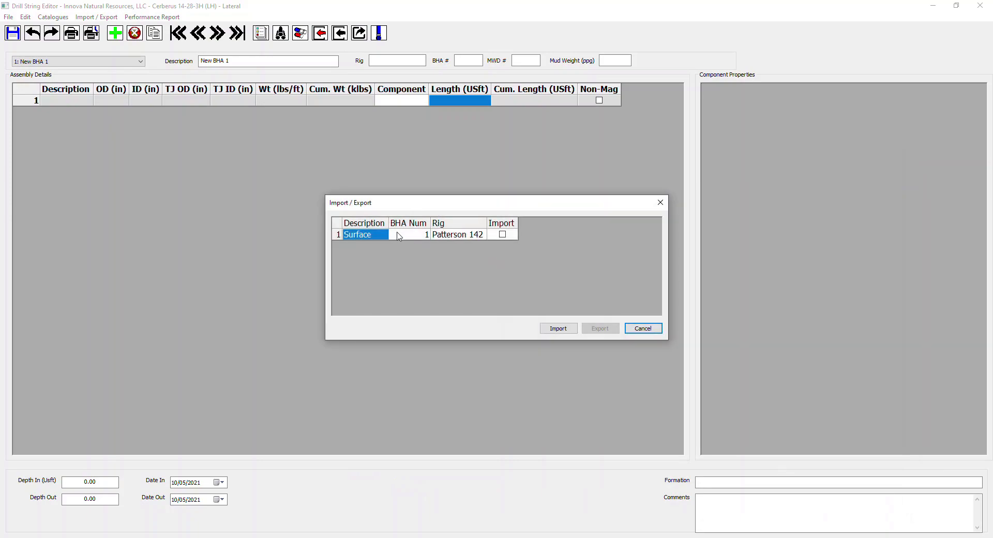
pyautogui.click(502, 235)
pyautogui.click(577, 329)
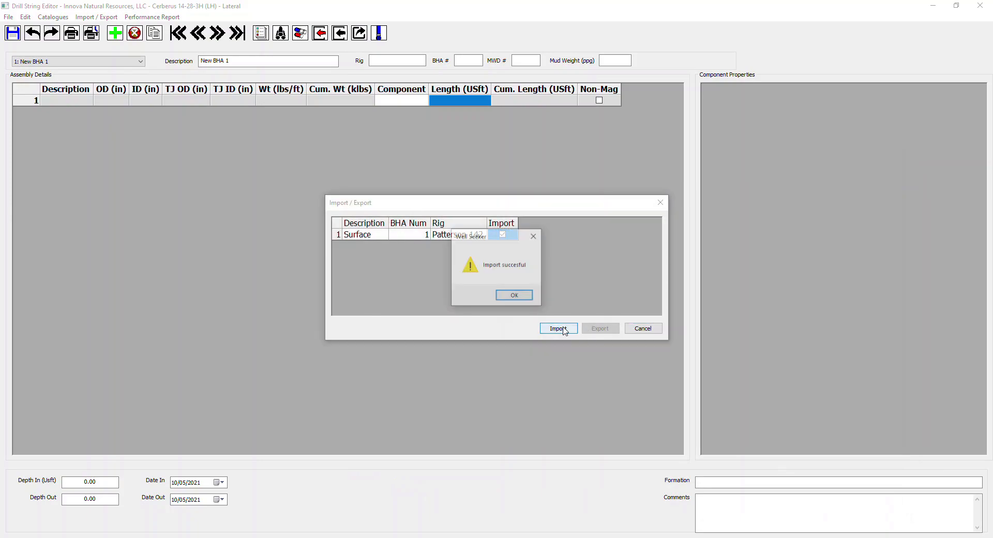
pyautogui.click(517, 295)
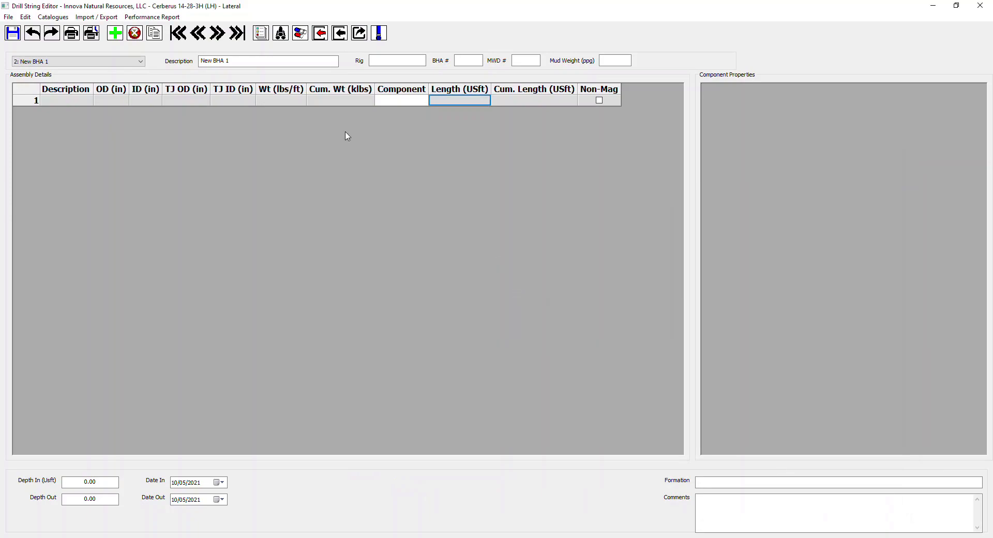
# Step: Look over the imported Surface BHA, return to the blank New BHA 1 and delete it
pyautogui.click(197, 33)
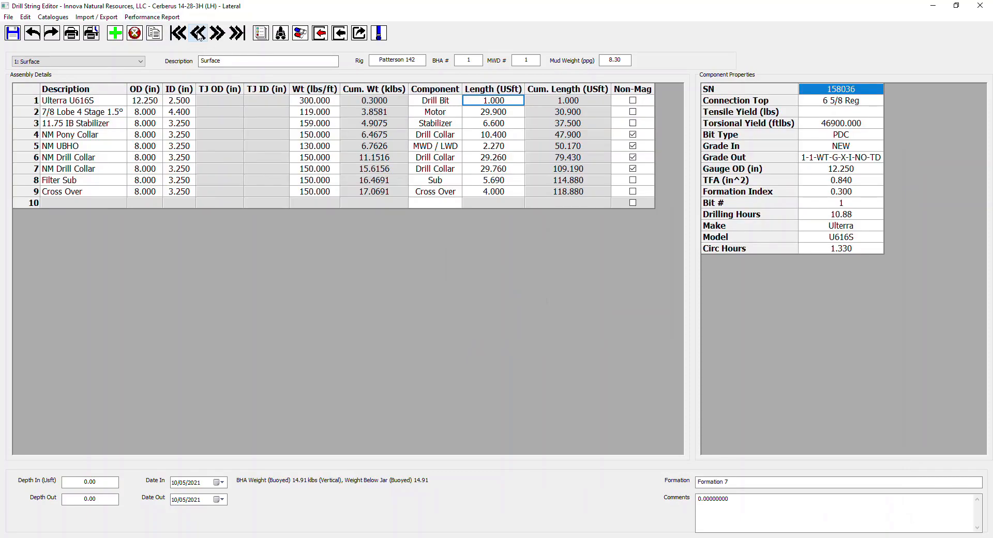
pyautogui.click(217, 33)
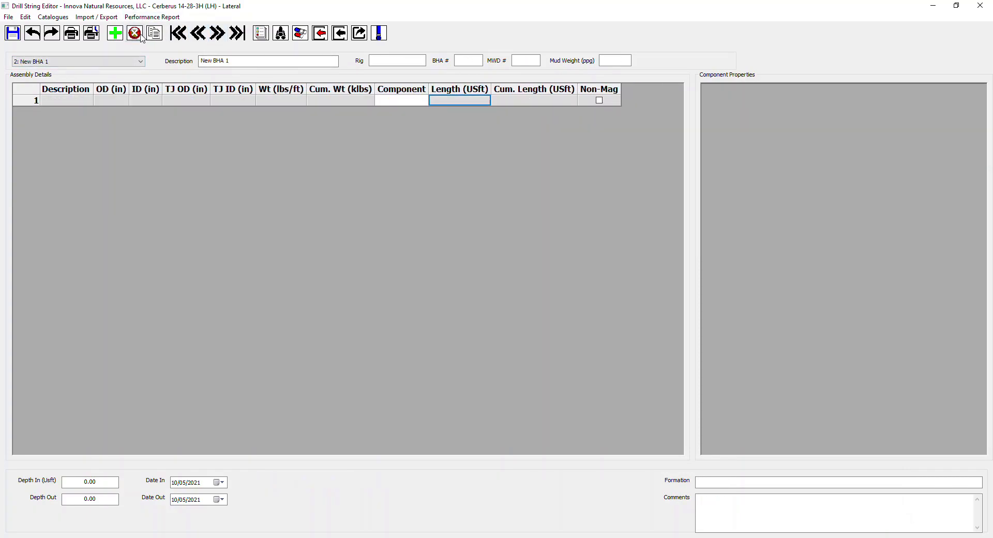
pyautogui.click(139, 34)
pyautogui.click(536, 293)
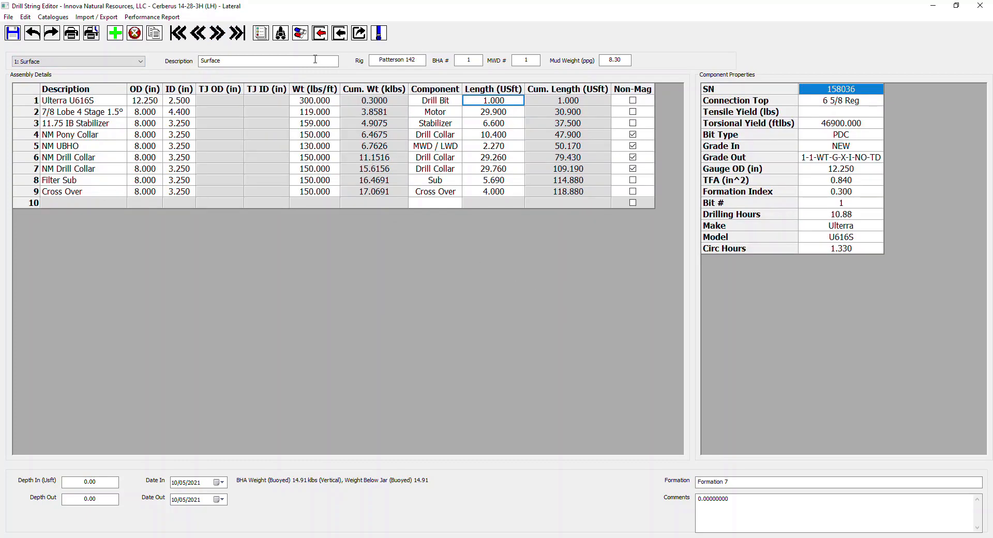
# Step: Check the list of BHAs and the Surface BHA's description, BHA number and MWD number
pyautogui.click(142, 62)
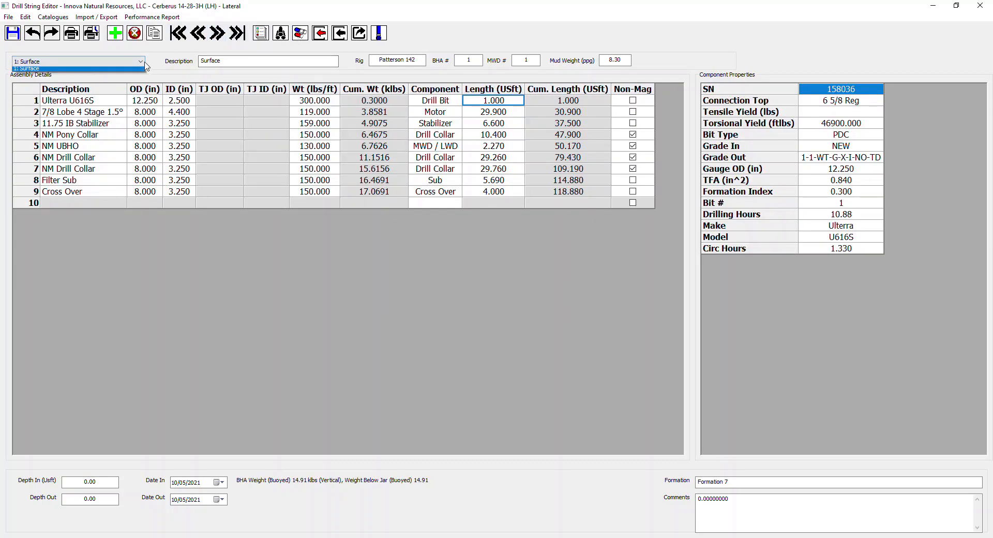
pyautogui.click(256, 63)
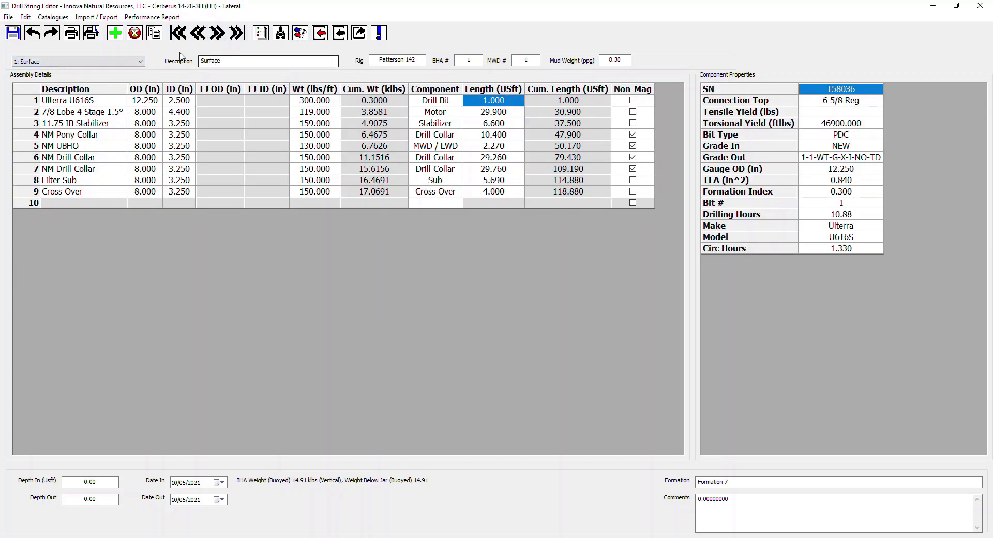
pyautogui.click(469, 60)
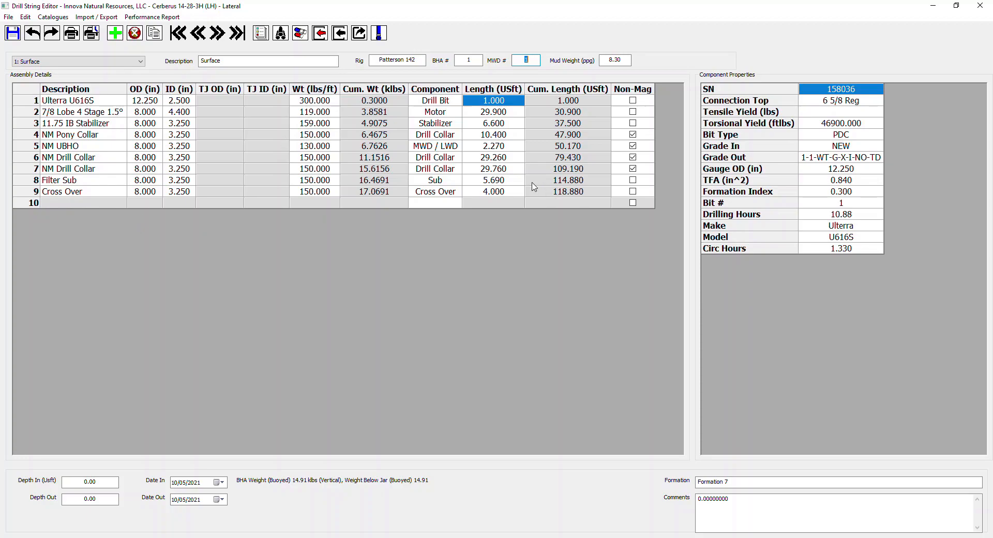
pyautogui.click(460, 60)
pyautogui.press('Tab')
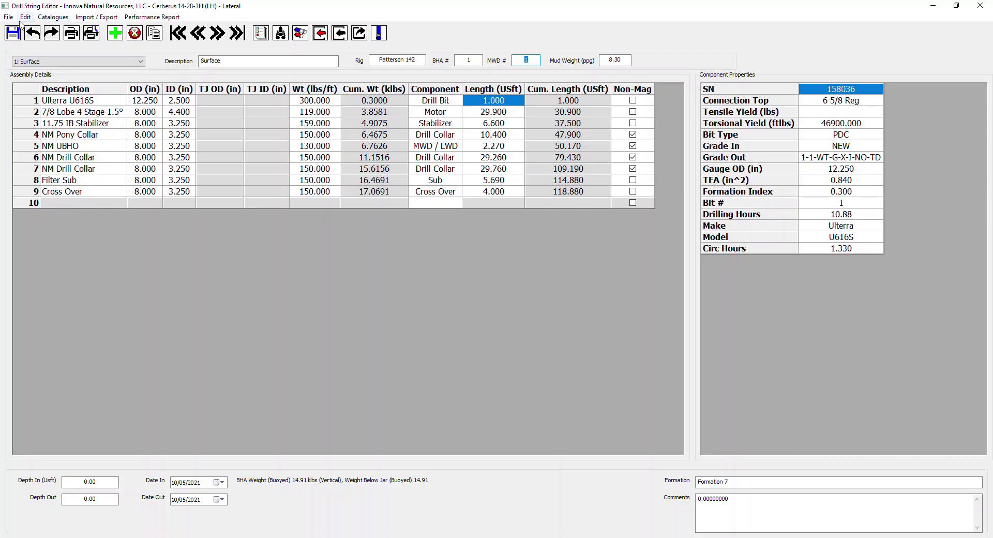
# Step: Close the drill string editor, switch to Daily Reports and set the second activity's end time to 02:00
pyautogui.click(980, 6)
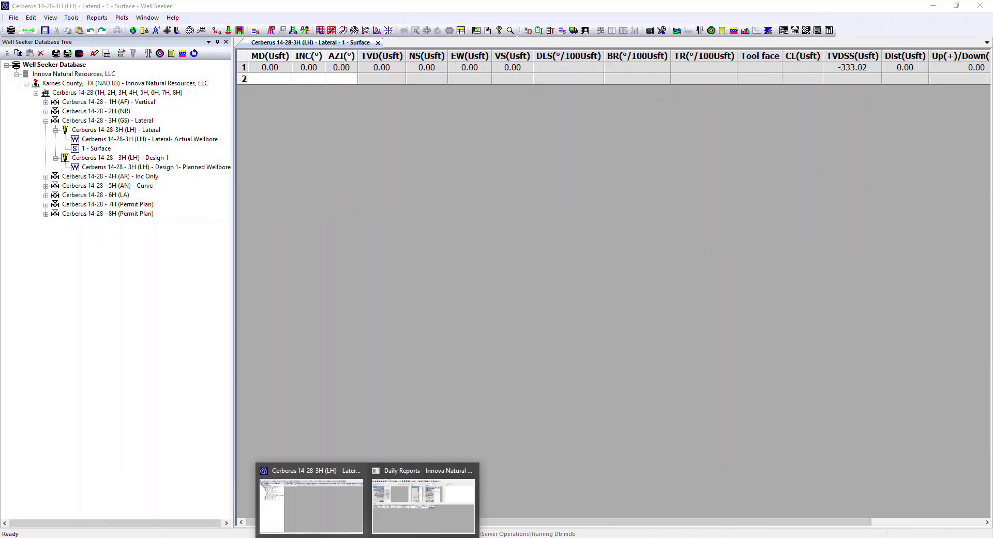
pyautogui.click(408, 499)
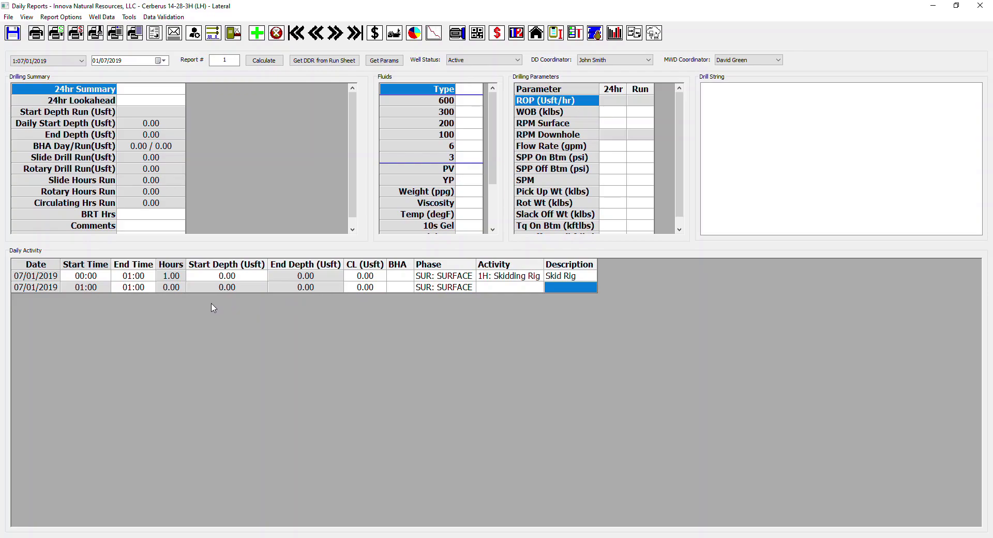
pyautogui.click(139, 289)
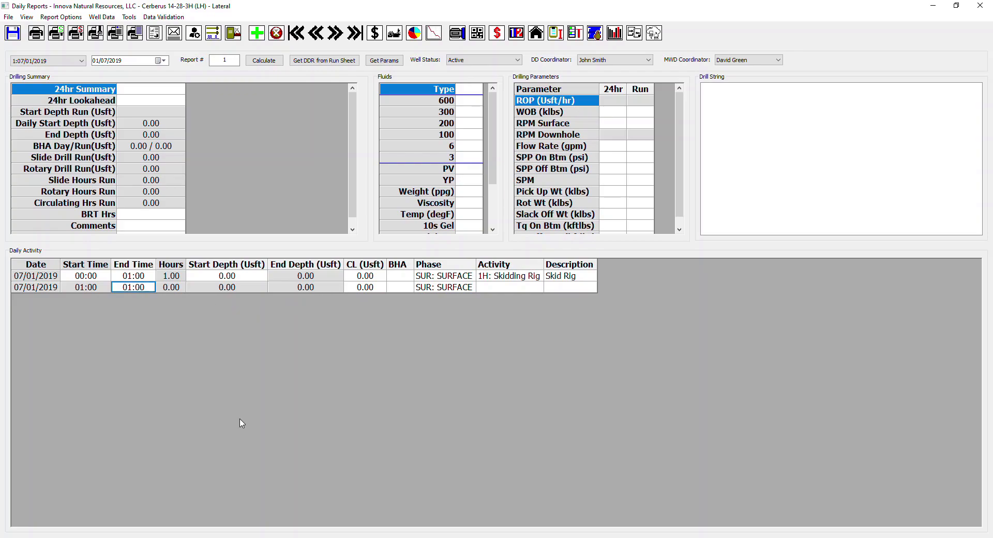
pyautogui.write('02')
pyautogui.click(234, 290)
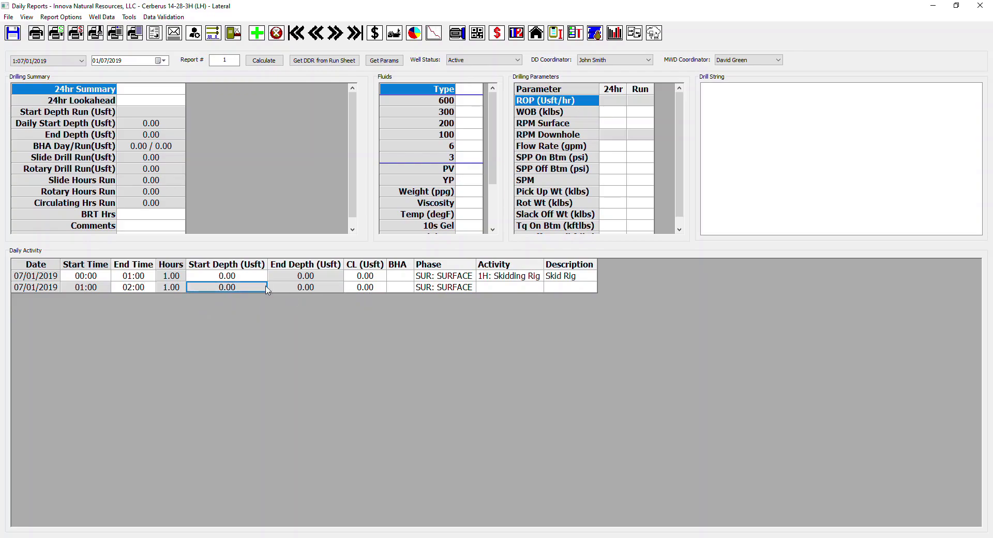
# Step: Assign BHA 1:Surface to the 01:00 to 02:00 activity and set its activity code to 6O: Pick up BHA
pyautogui.click(405, 287)
pyautogui.click(408, 288)
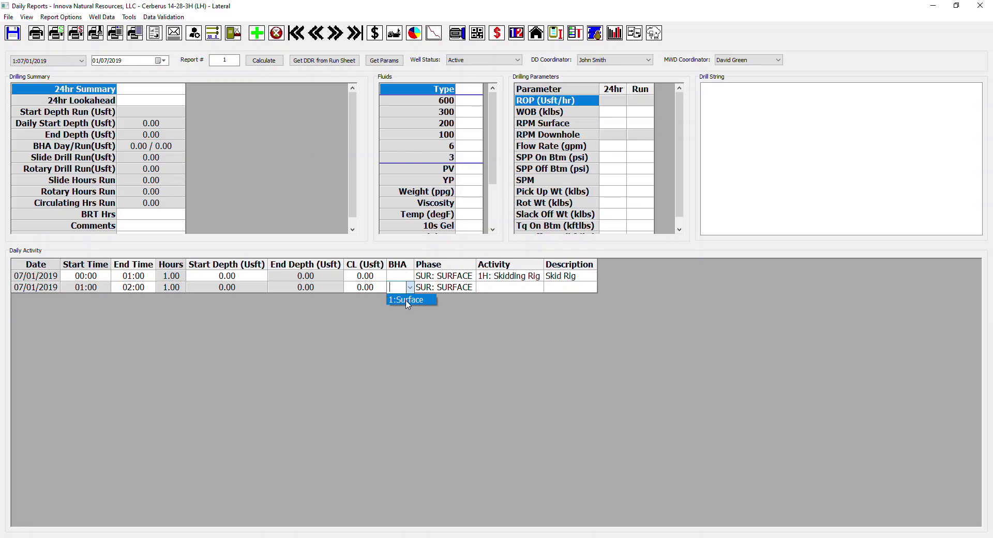
pyautogui.click(408, 300)
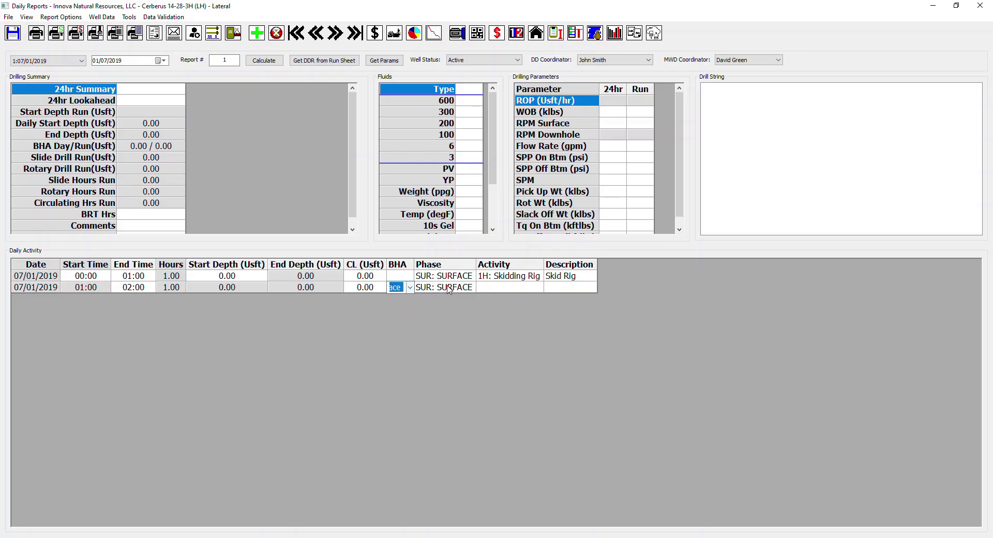
pyautogui.click(509, 289)
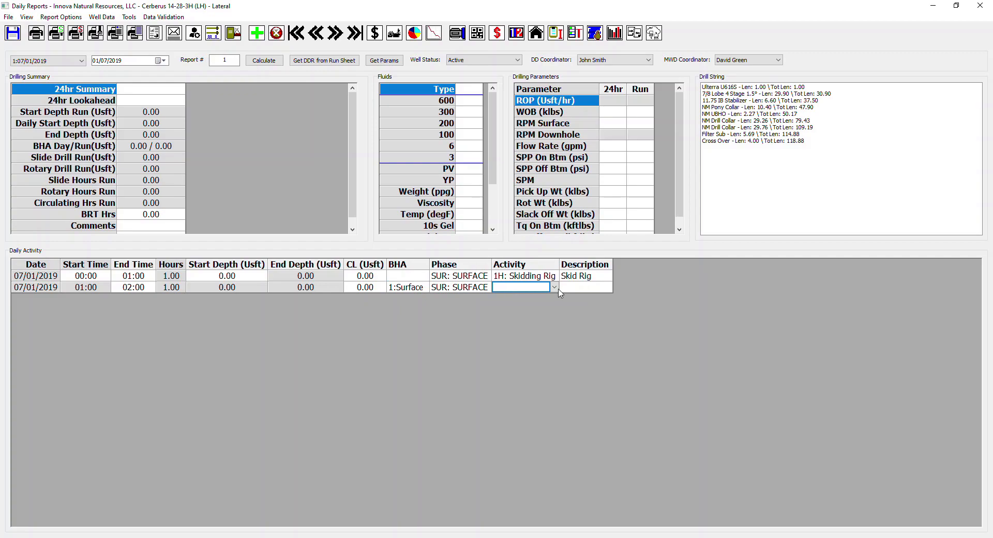
pyautogui.click(508, 289)
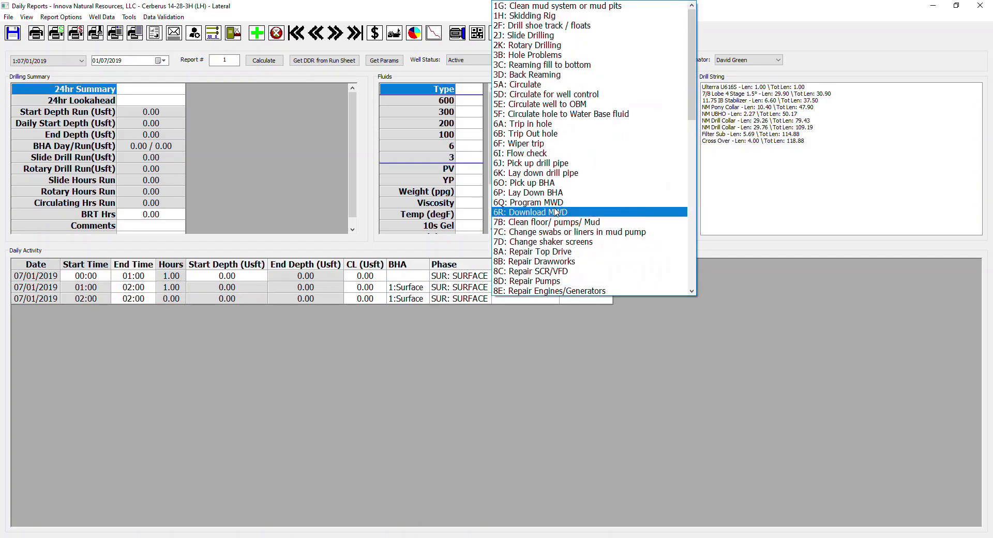
pyautogui.click(530, 184)
pyautogui.click(581, 287)
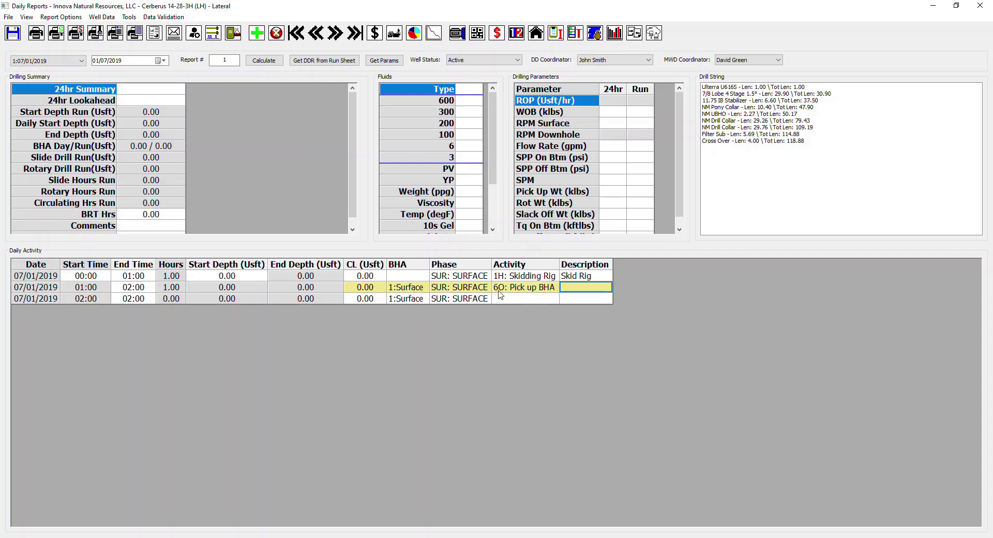
# Step: Review the available activity codes for the Pick up BHA entry, keeping the chosen code
pyautogui.click(514, 292)
pyautogui.click(554, 287)
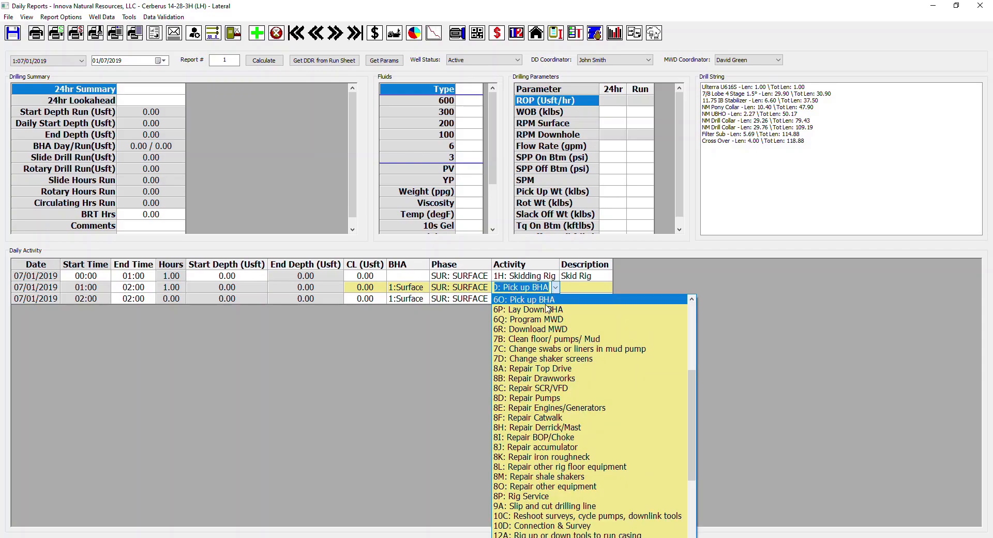
pyautogui.click(578, 292)
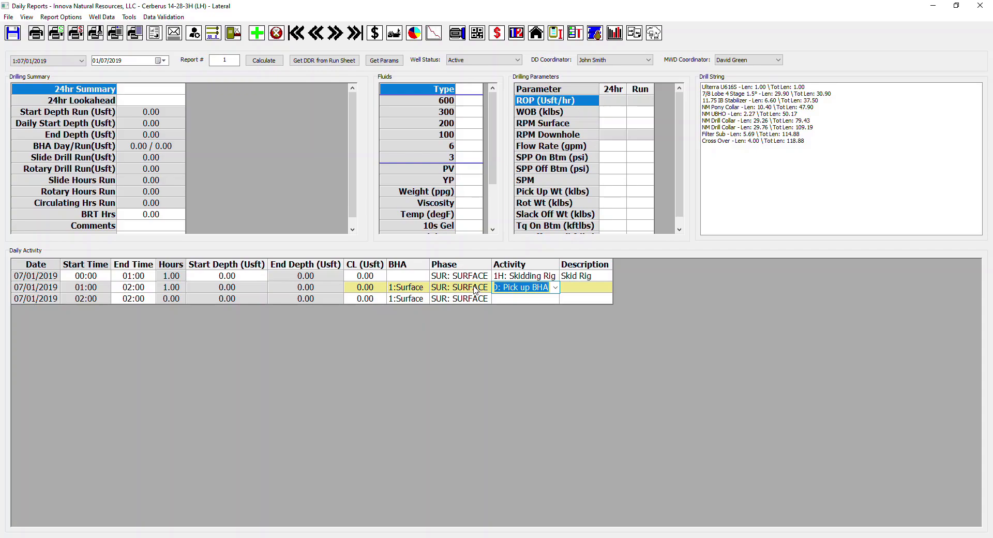
# Step: Enter a description for the Pick up BHA activity and save the daily report
pyautogui.click(575, 293)
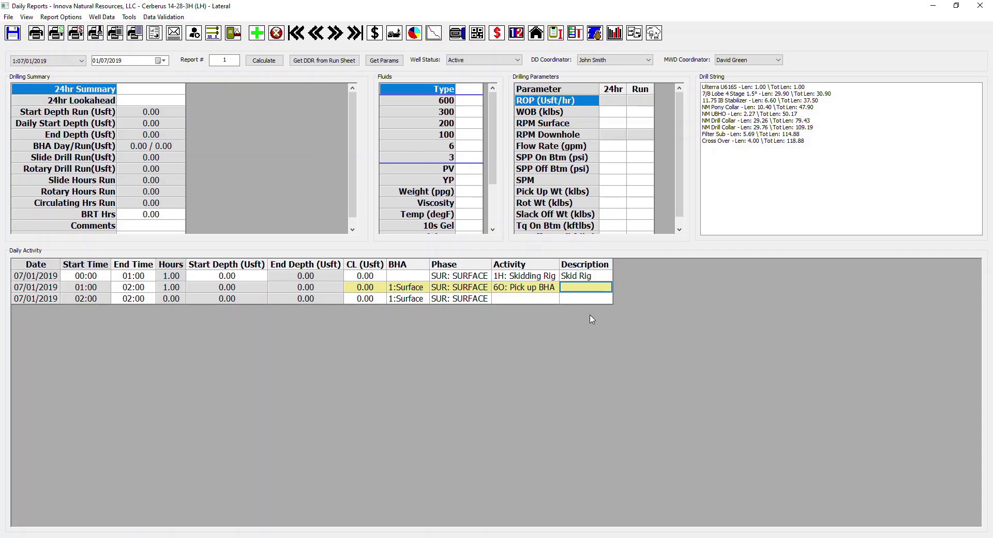
pyautogui.write('P')
pyautogui.click(542, 300)
pyautogui.click(10, 36)
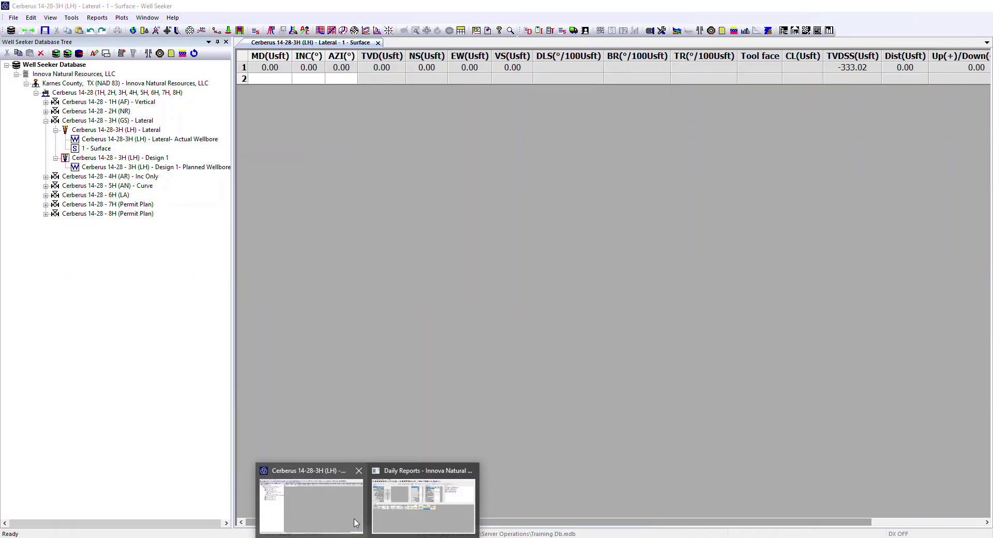
# Step: Switch to the main Well Seeker window and open Real Time Data Exchange
pyautogui.click(310, 494)
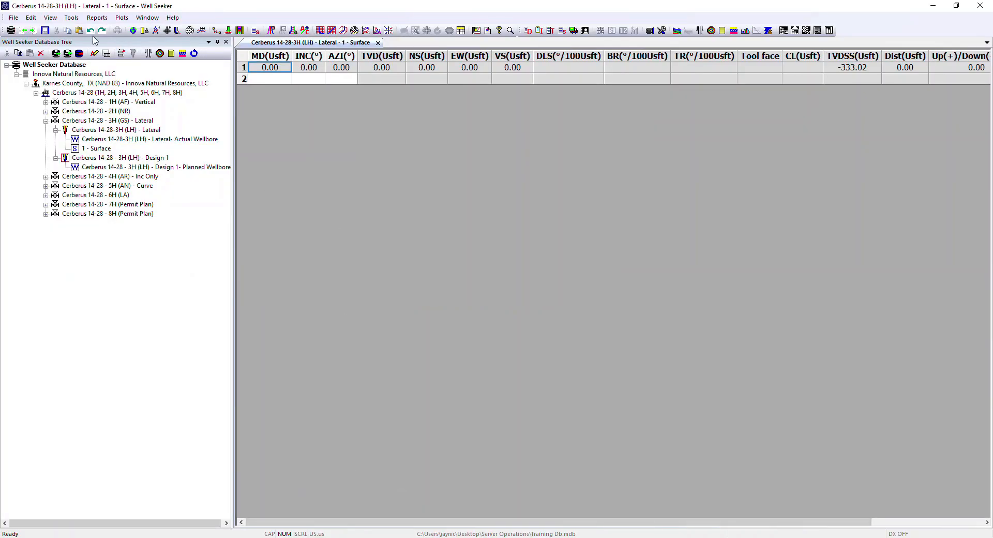
pyautogui.click(74, 19)
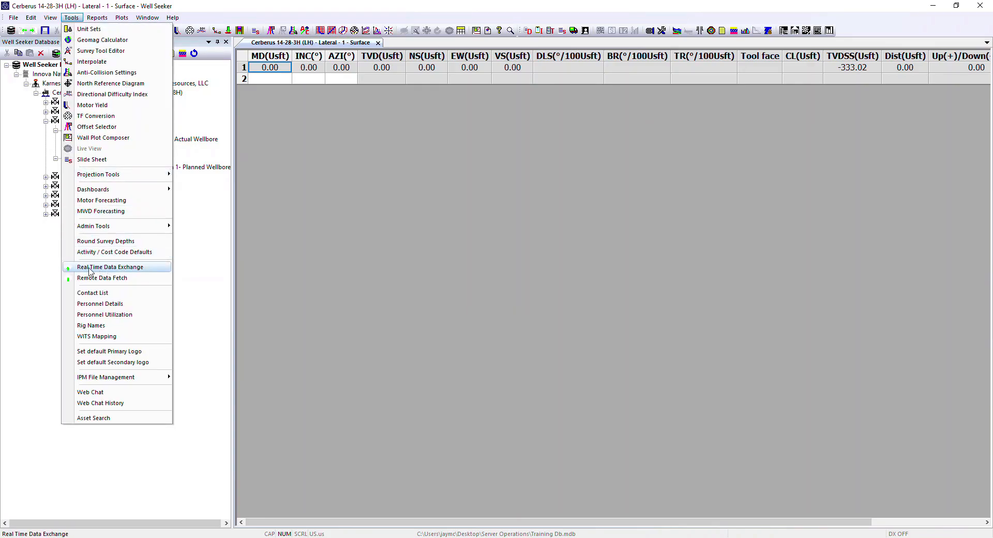
pyautogui.click(103, 268)
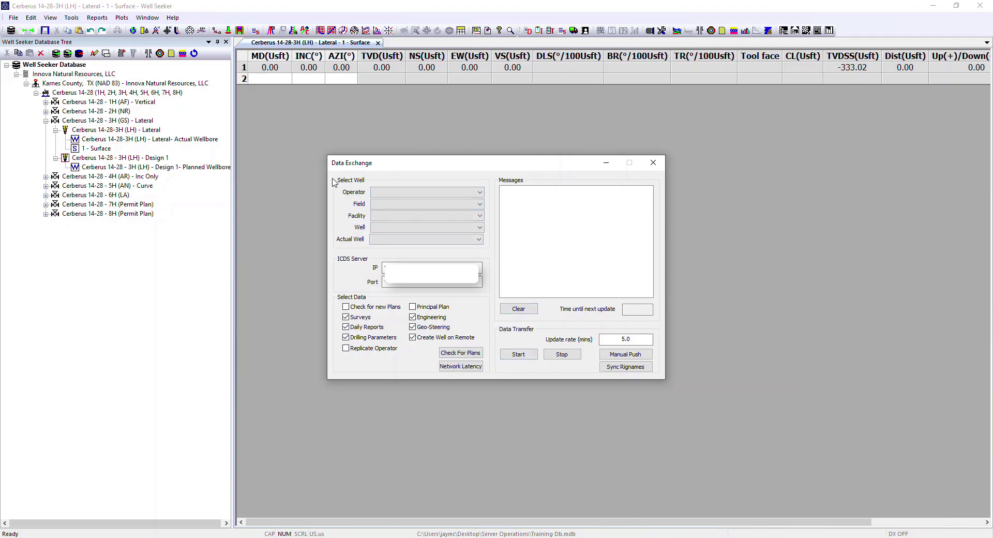
# Step: For the data exchange, select operator Innova Natural Resources, LLC, the Karnes County, TX (NAD 83) field and the Cerberus 14-28 facility
pyautogui.click(439, 192)
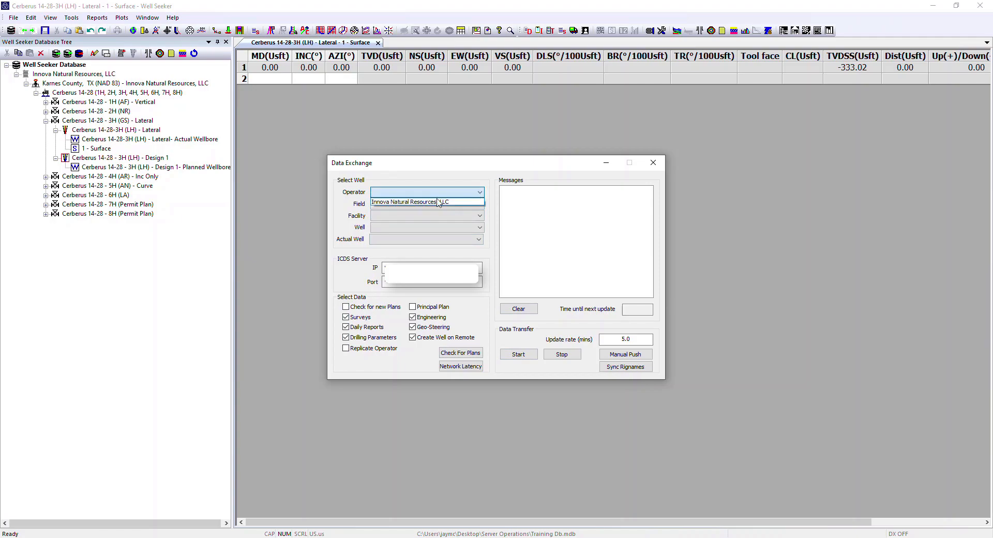
pyautogui.click(439, 202)
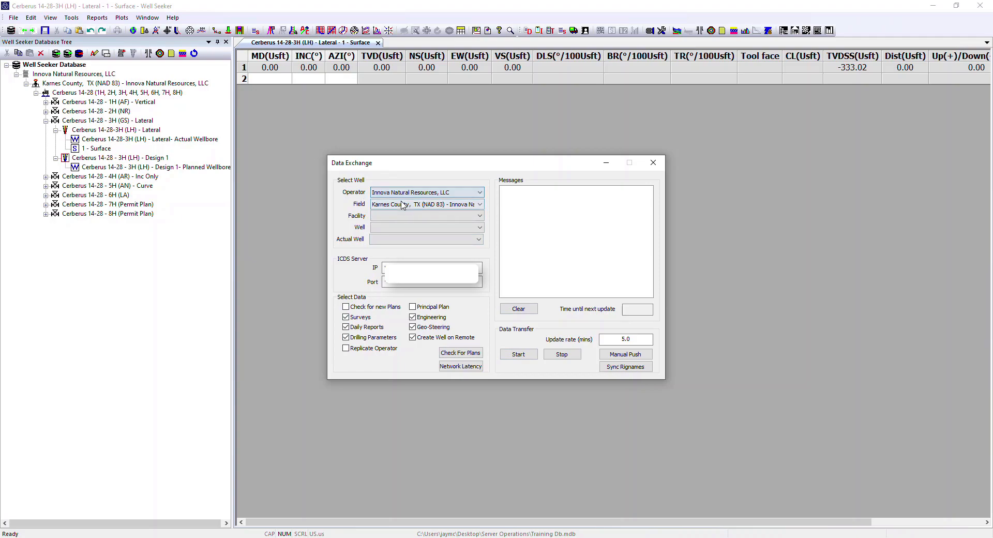
pyautogui.click(464, 205)
pyautogui.click(412, 218)
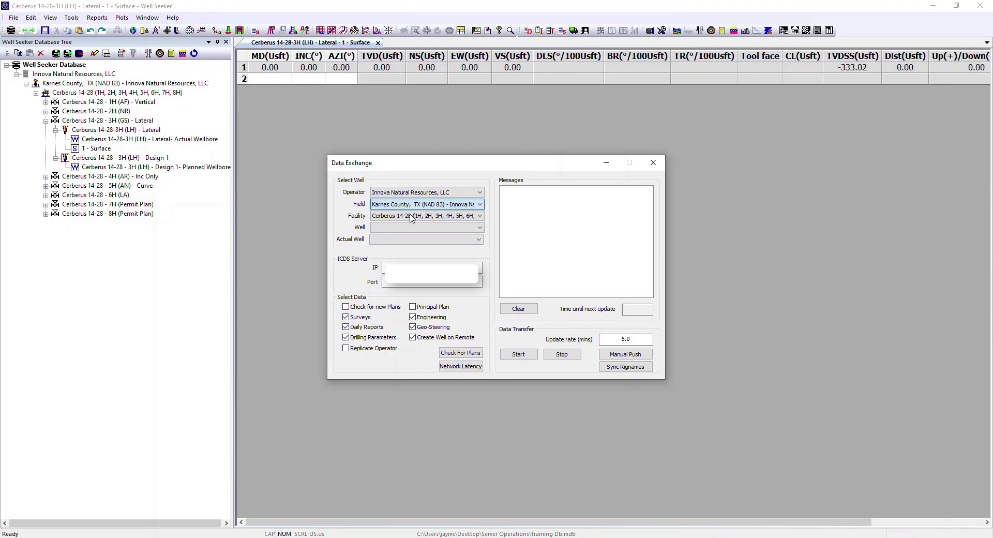
pyautogui.click(476, 215)
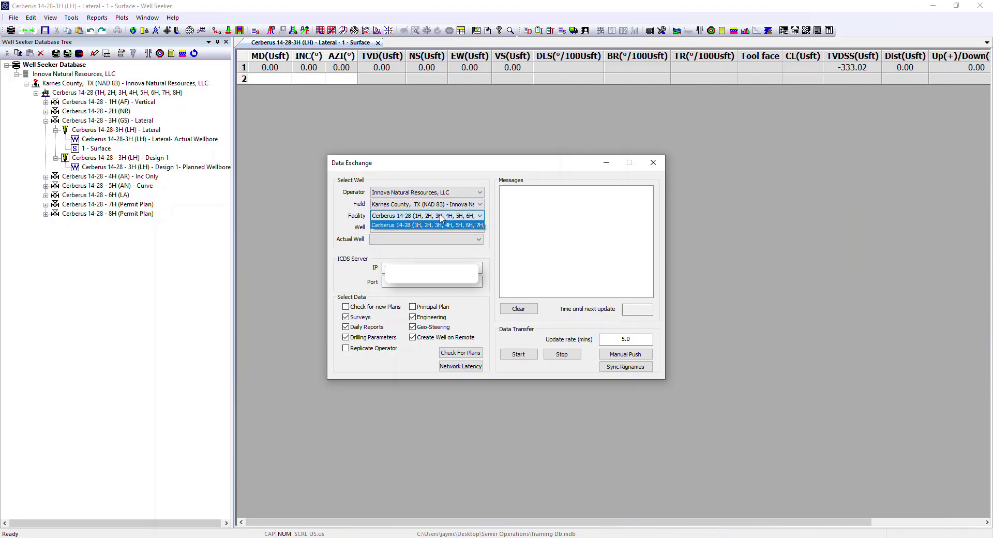
pyautogui.click(437, 225)
# Step: Select the Cerberus 14-28 - 3H (GS) - Lateral well and its Cerberus 14-28-3H (LH) - Lateral actual well for the data exchange
pyautogui.click(460, 229)
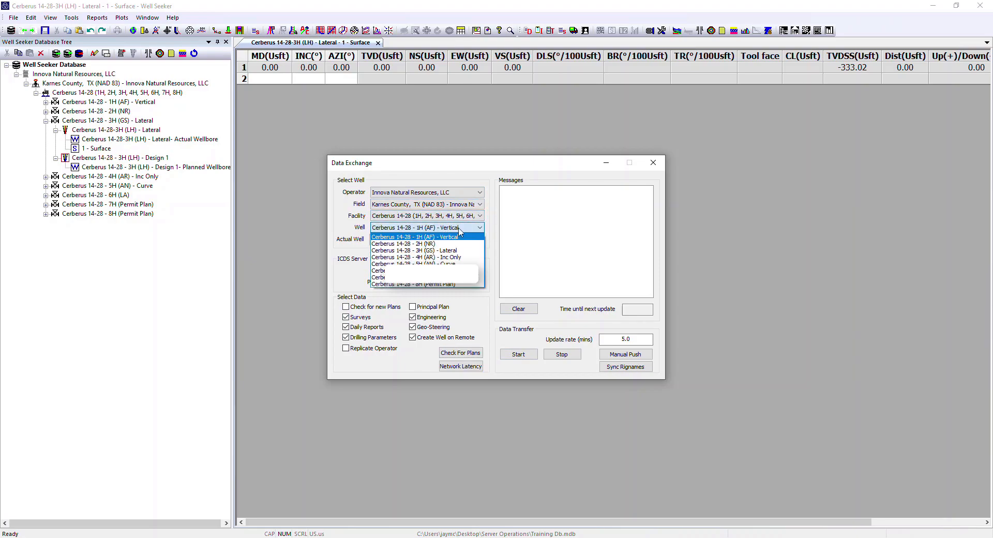
pyautogui.click(427, 252)
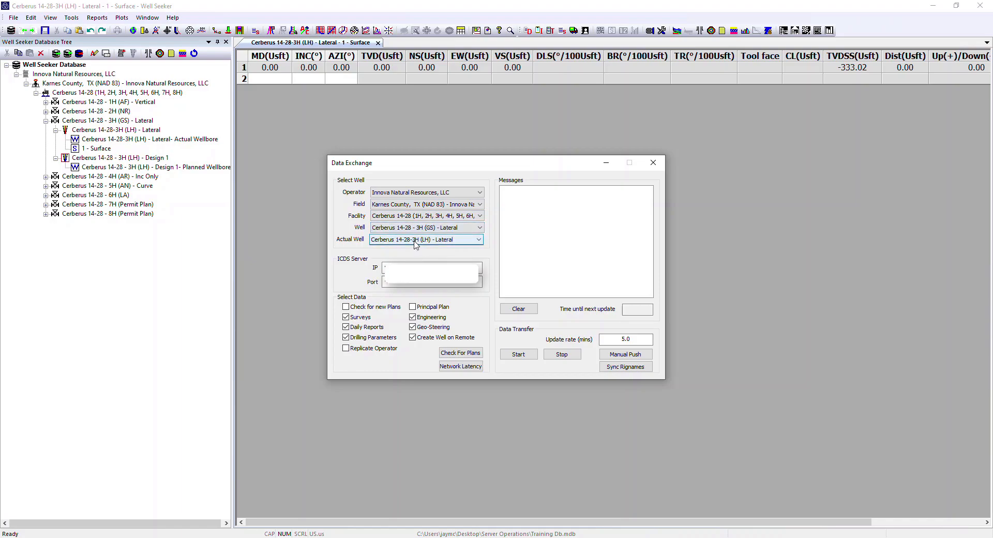
pyautogui.click(416, 240)
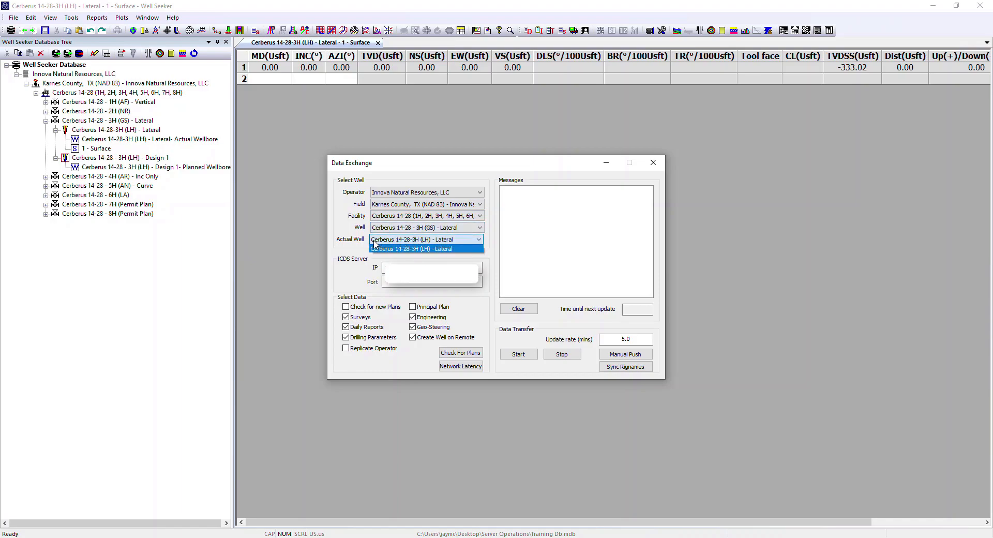
pyautogui.click(425, 251)
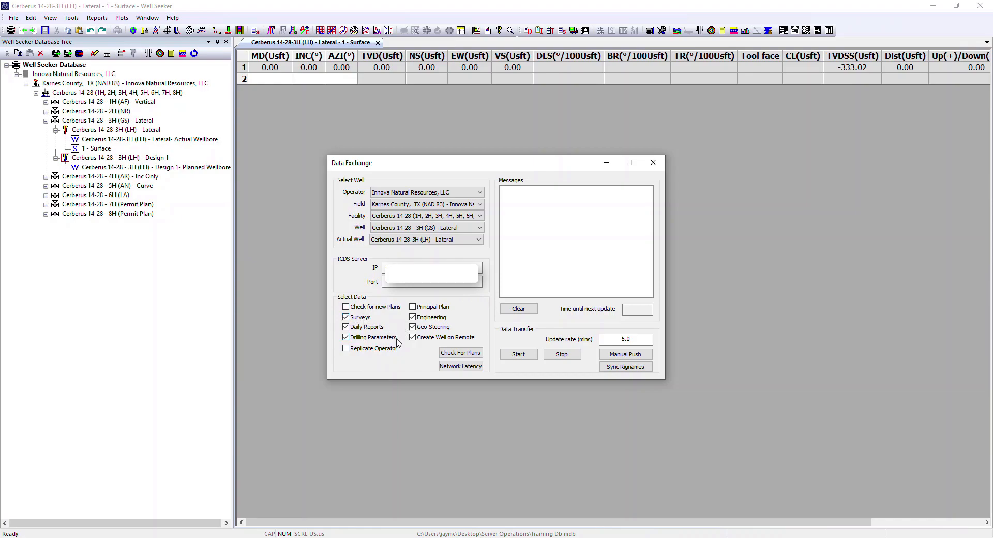
# Step: Enable checking for new plans and set the data transfer update rate to 30 minutes
pyautogui.click(346, 307)
pyautogui.doubleClick(604, 343)
pyautogui.write('30')
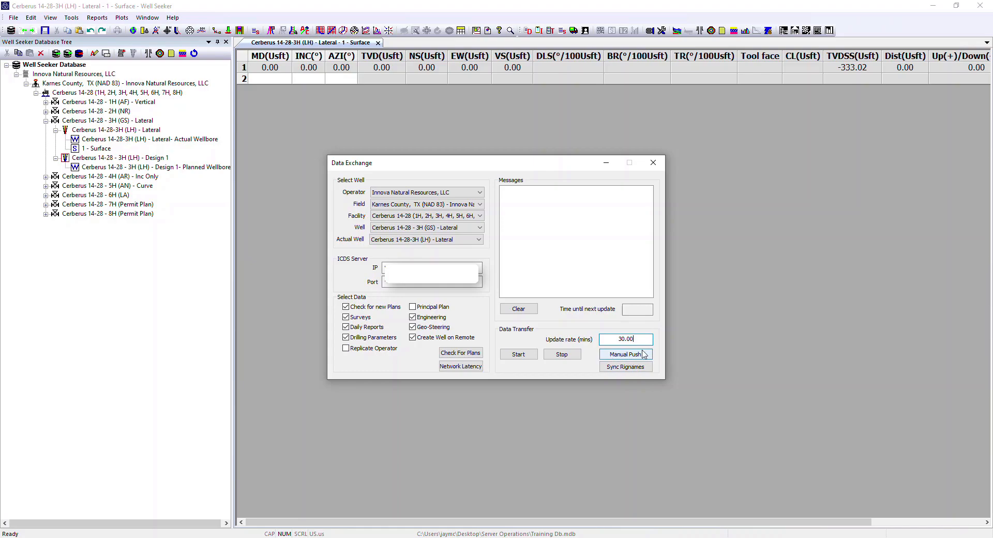
# Step: Set the update rate to 1 minute and start the data exchange
pyautogui.doubleClick(626, 338)
pyautogui.write('1')
pyautogui.click(519, 354)
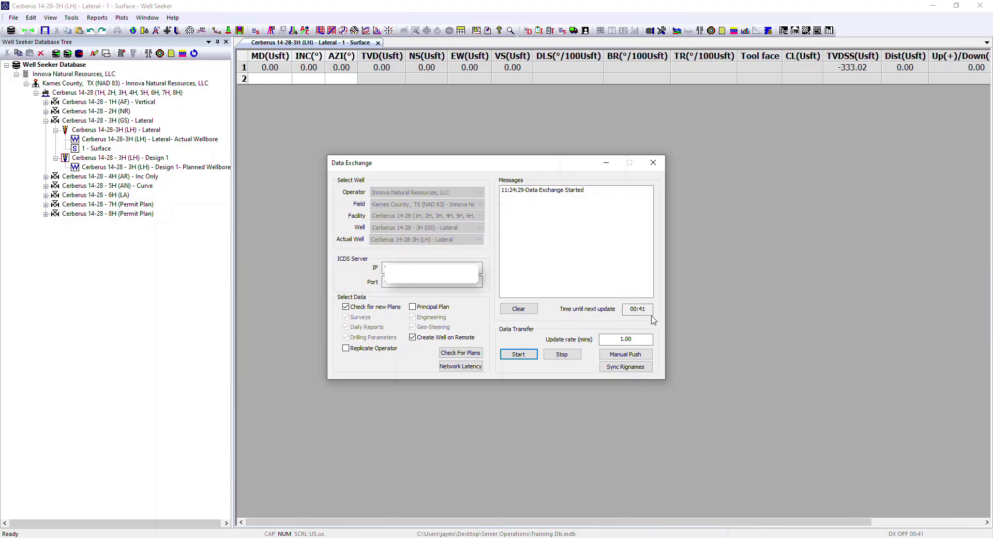
# Step: Push the well data to the server manually and close the Data Exchange window
pyautogui.click(630, 356)
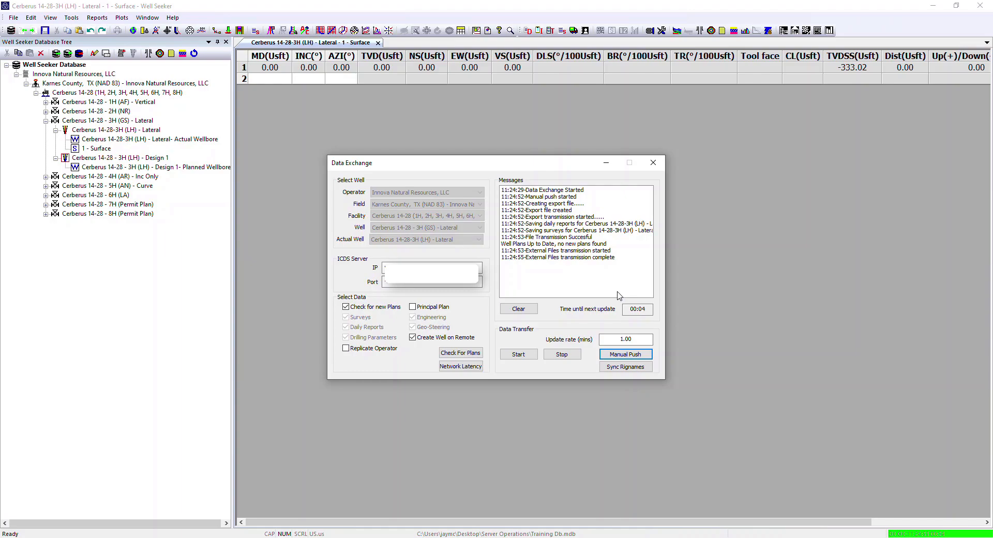
pyautogui.click(654, 163)
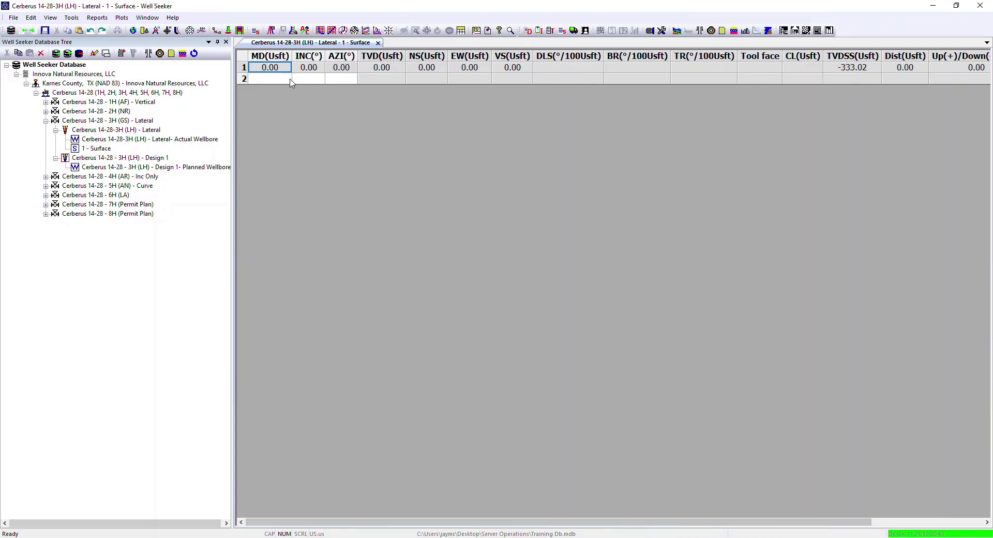
# Step: Reopen Real Time Data Exchange to review the transfer messages, close it again and switch to another window
pyautogui.click(76, 18)
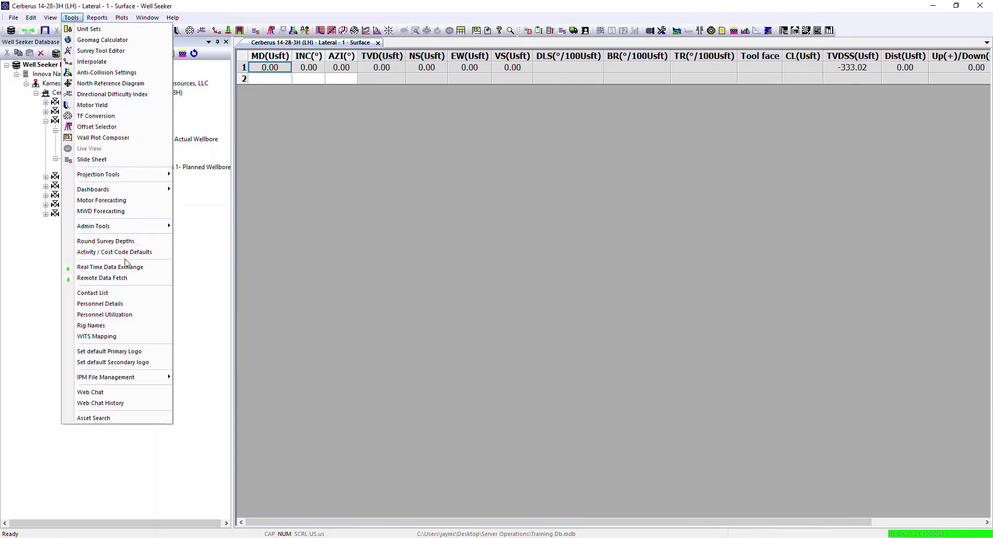
pyautogui.click(96, 267)
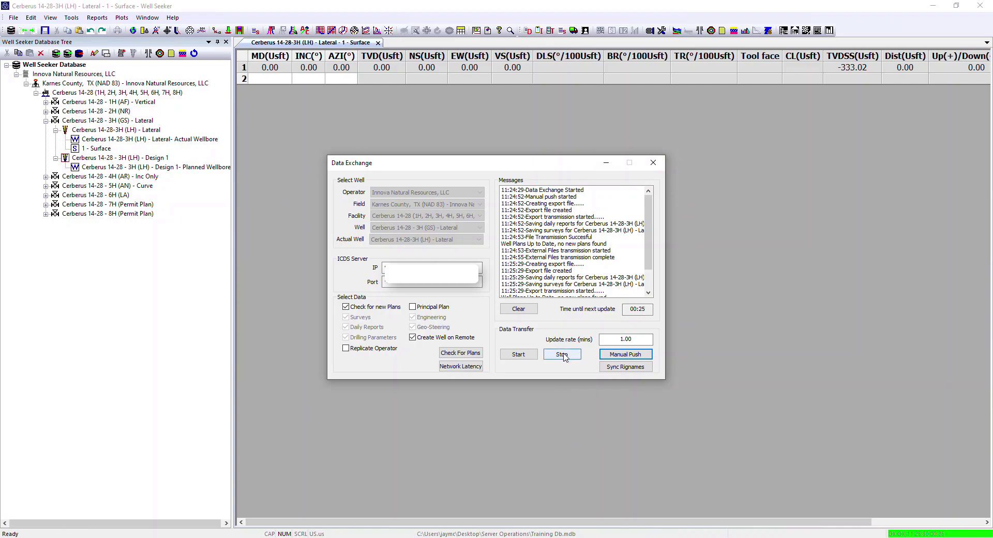
pyautogui.click(653, 163)
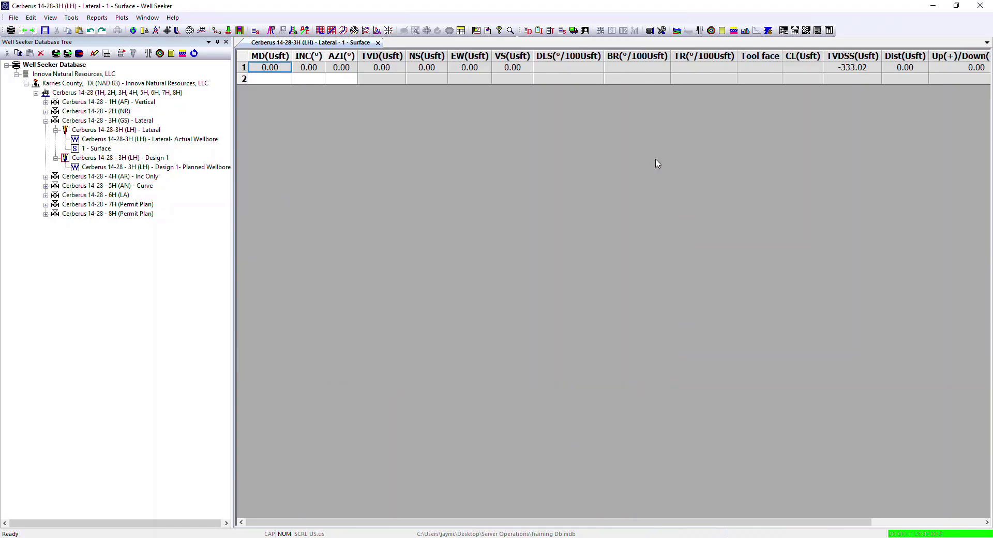
pyautogui.hotkey('alt', 'Tab')
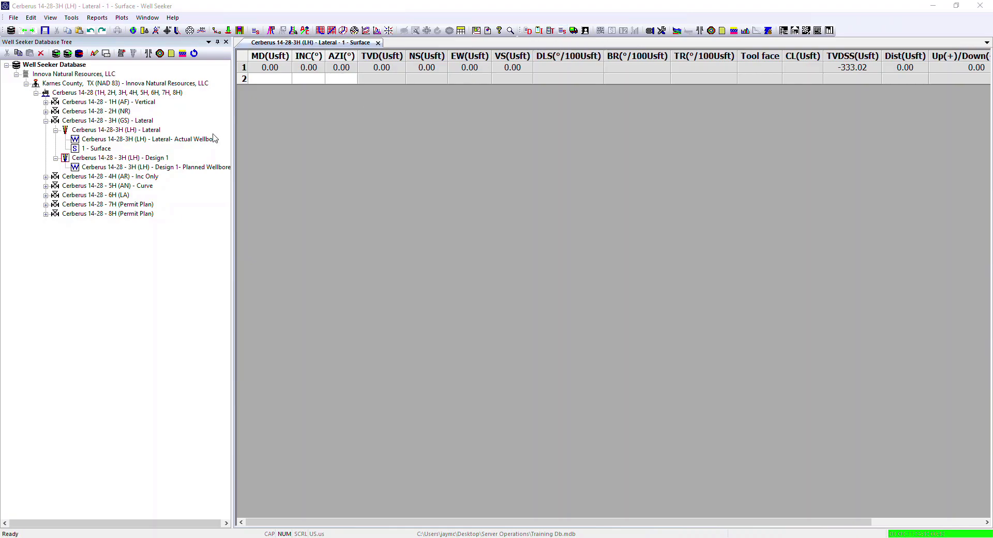
# Step: Open the slide sheet for the Cerberus 14-28-3H (LH) - Lateral wellbore
pyautogui.rightClick(100, 131)
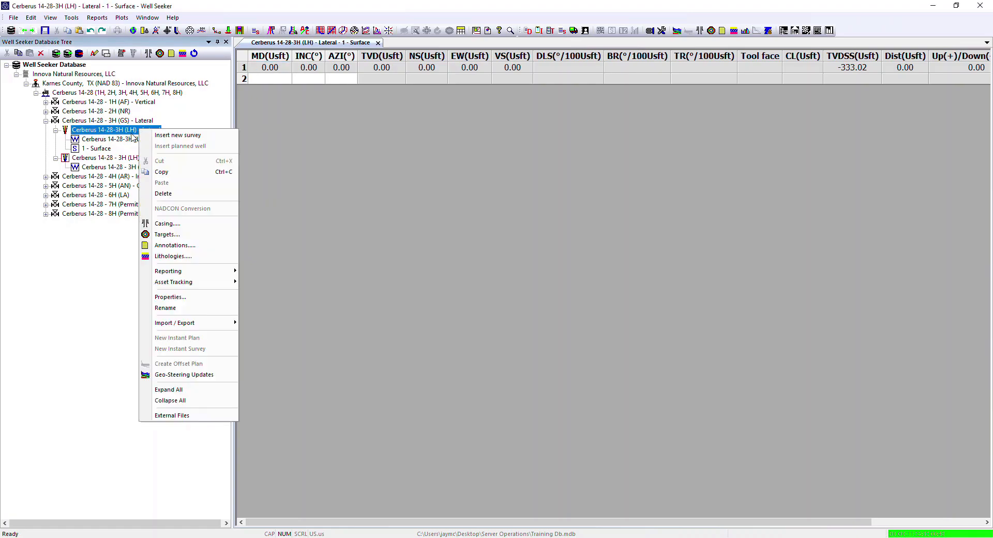
pyautogui.moveTo(194, 274)
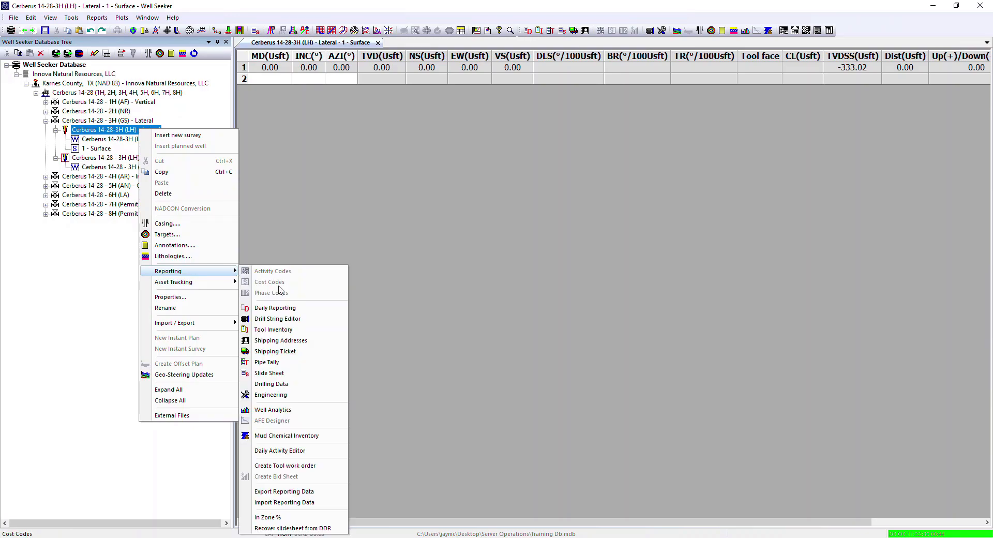
pyautogui.click(278, 373)
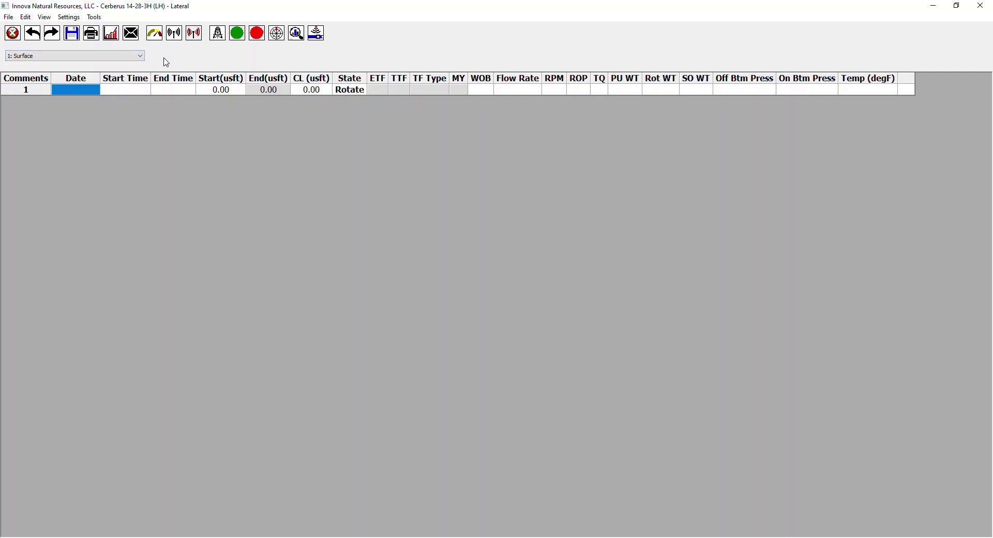
# Step: Fill the first slide record with date 07/01/2019, start time 02:00 and end time 02:20
pyautogui.click(90, 97)
pyautogui.press('Escape')
pyautogui.click(90, 90)
pyautogui.write('07/01/2019')
pyautogui.press('Tab')
pyautogui.write('02:00')
pyautogui.press('Tab')
pyautogui.write('02:20')
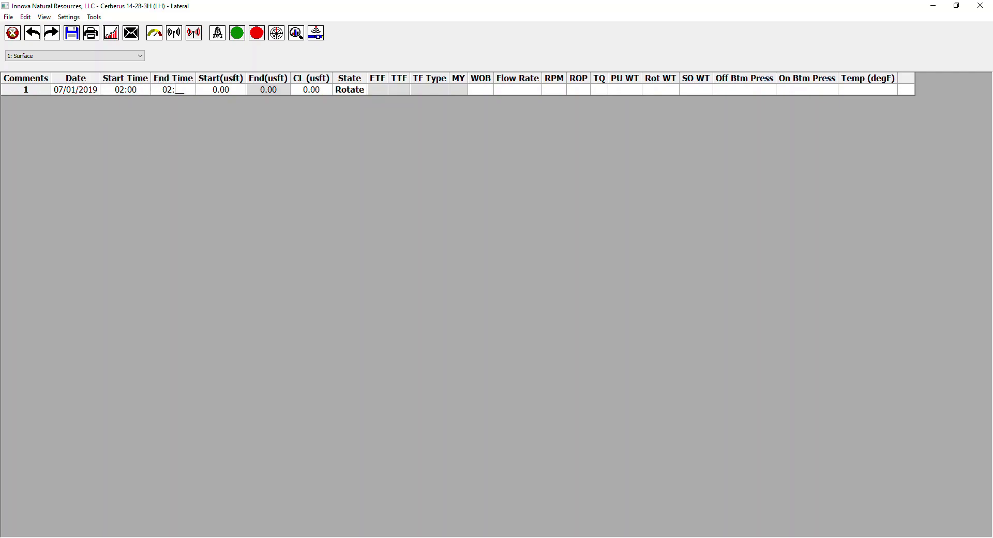
# Step: Set the first slide record's course length to 95 usft
pyautogui.press('Tab')
pyautogui.press('Tab')
pyautogui.press('Tab')
pyautogui.write('95')
pyautogui.press('Tab')
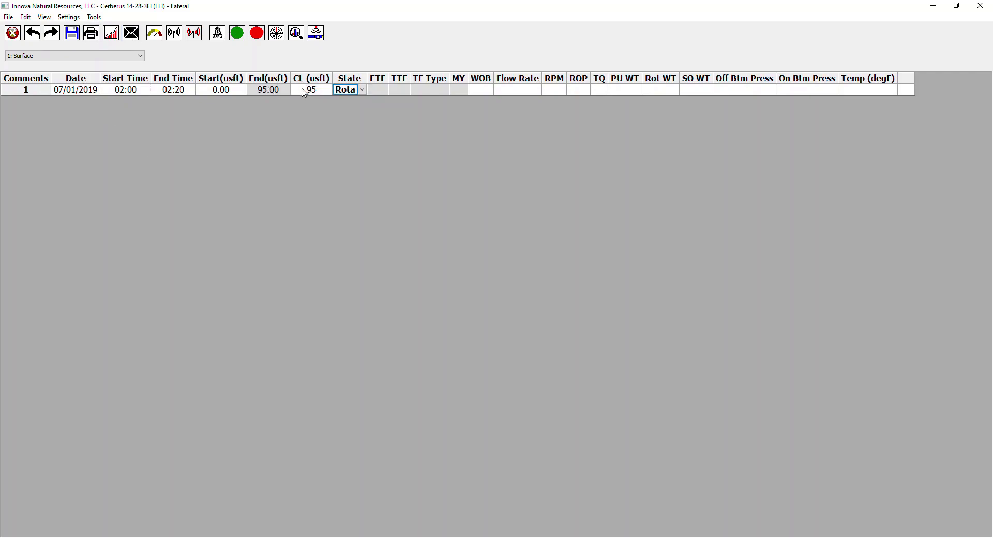
# Step: Turn off course-length input for slide records so end depth is entered instead, and choose Rotate as the first record's state
pyautogui.click(69, 18)
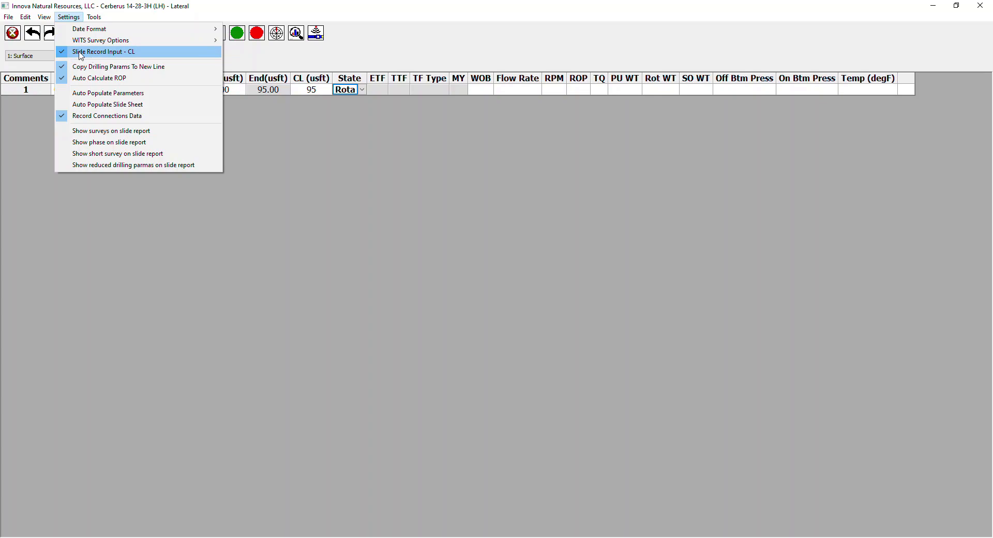
pyautogui.click(81, 54)
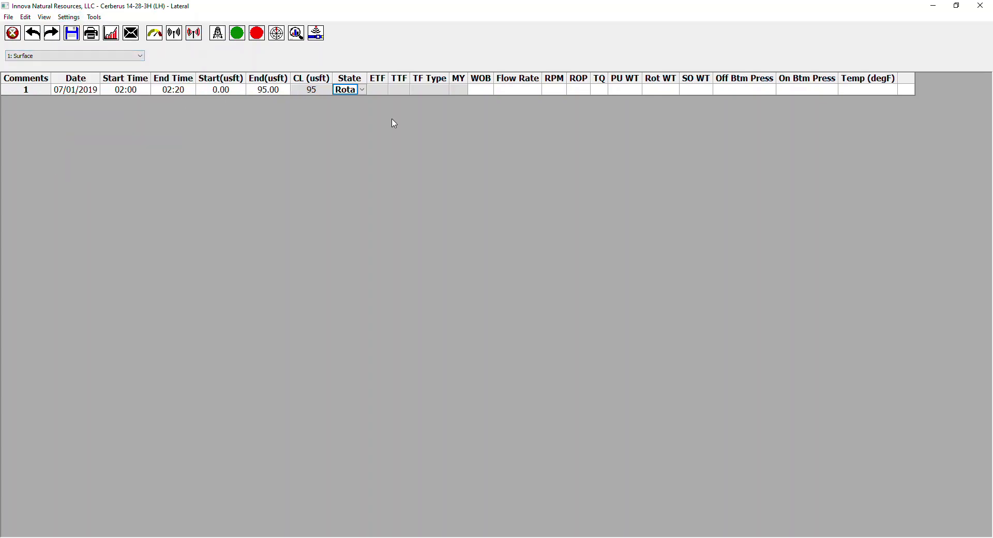
pyautogui.click(363, 90)
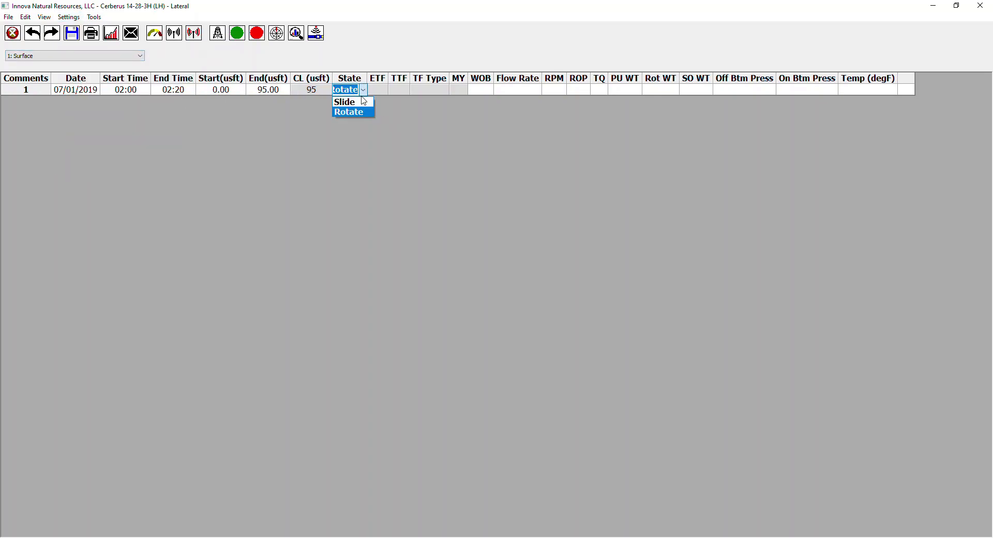
pyautogui.click(353, 115)
pyautogui.click(385, 92)
pyautogui.click(479, 92)
pyautogui.click(517, 93)
pyautogui.click(561, 91)
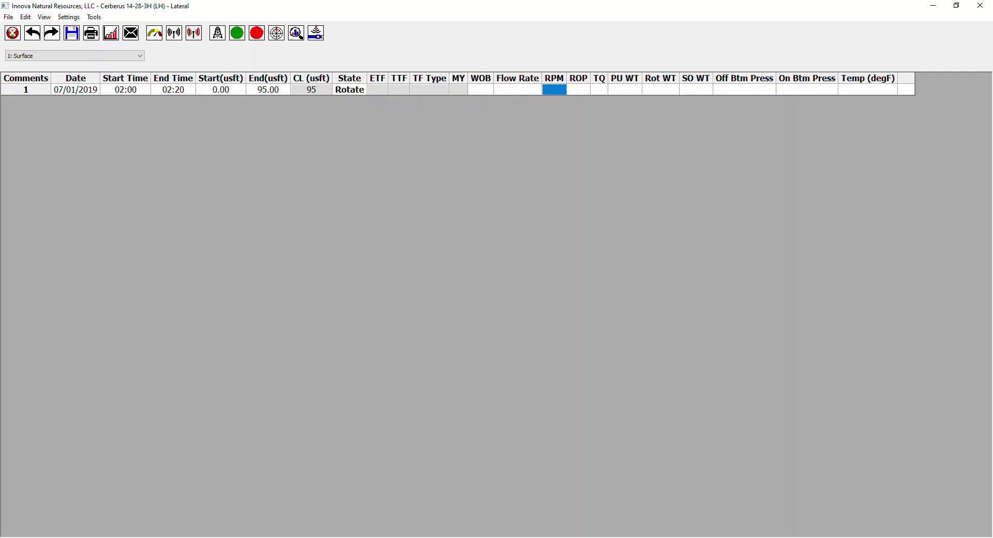
# Step: Paste the prepared 07/01/2019 slide records into the slide sheet from the first row's date and review them down to 3955 usft
pyautogui.click(76, 92)
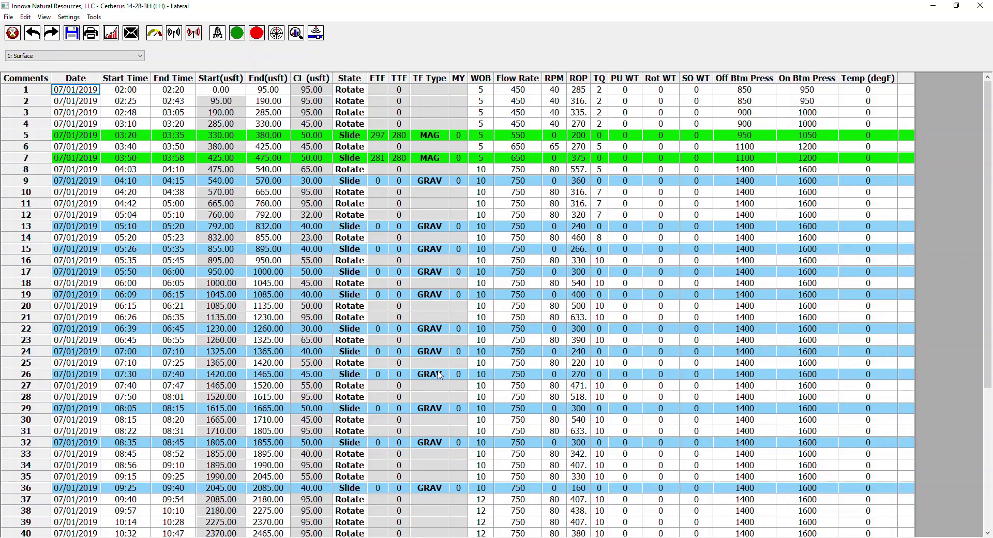
pyautogui.scroll(-1, 444, 372)
pyautogui.scroll(-3, 445, 381)
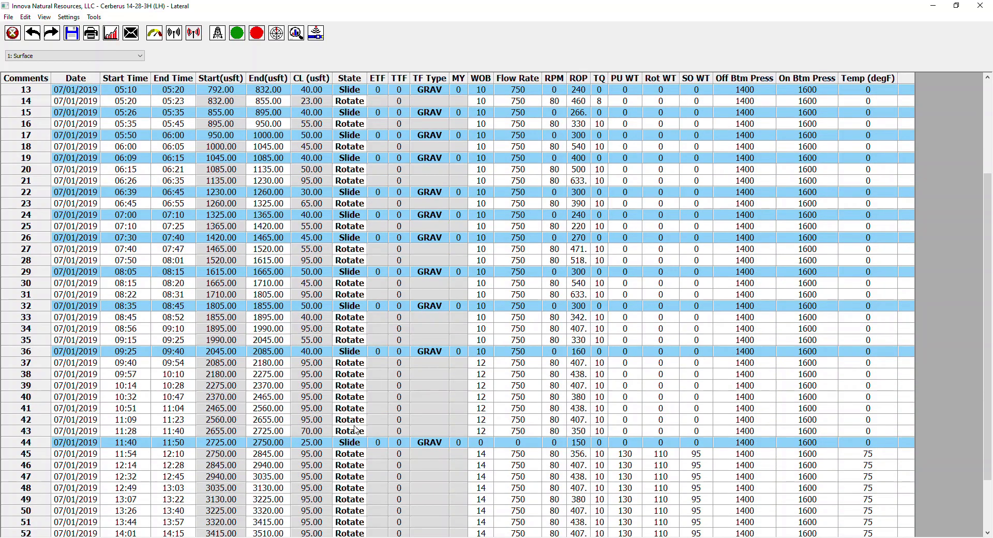
pyautogui.scroll(-2, 355, 413)
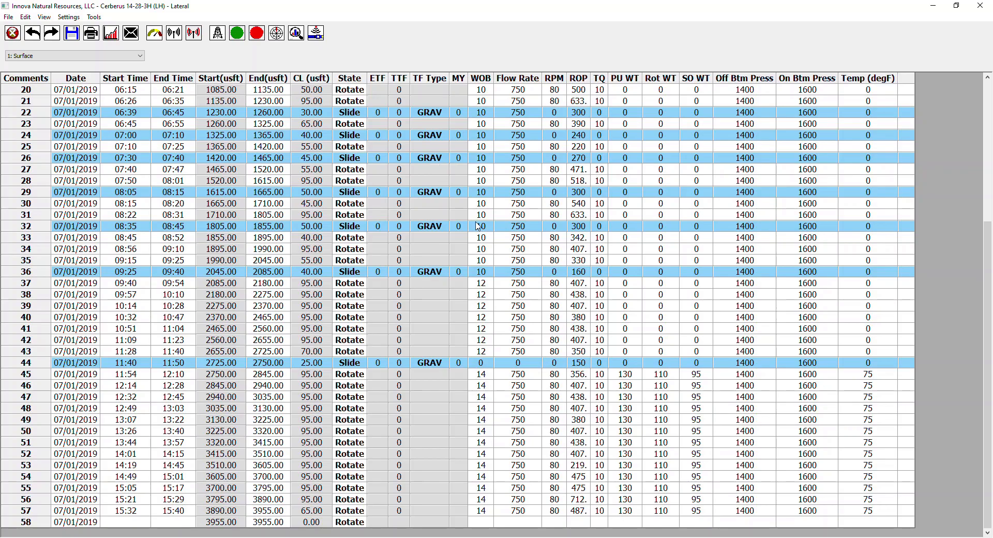
# Step: Switch to Daily Reports and generate the 07/01/2019 daily activity from the run sheet
pyautogui.moveTo(374, 537)
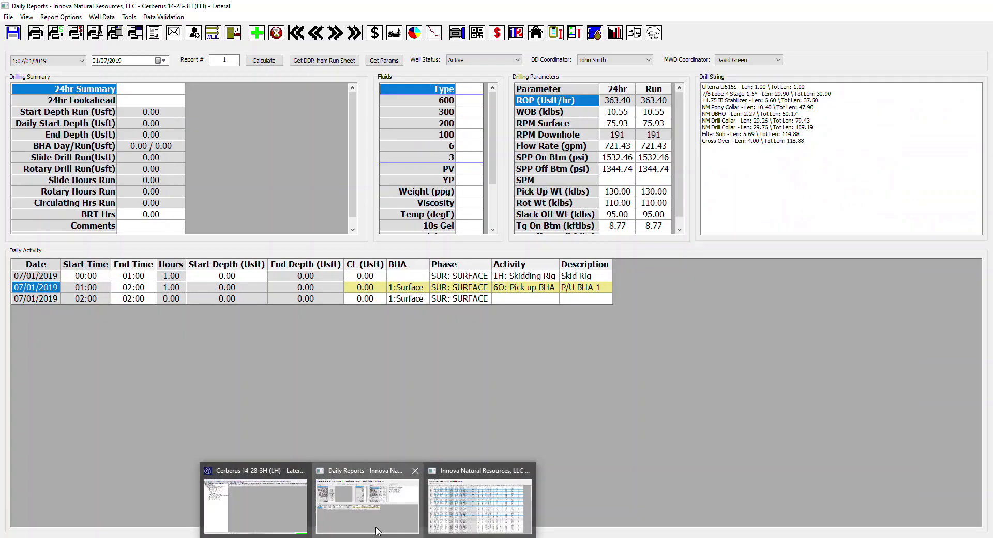
pyautogui.click(376, 530)
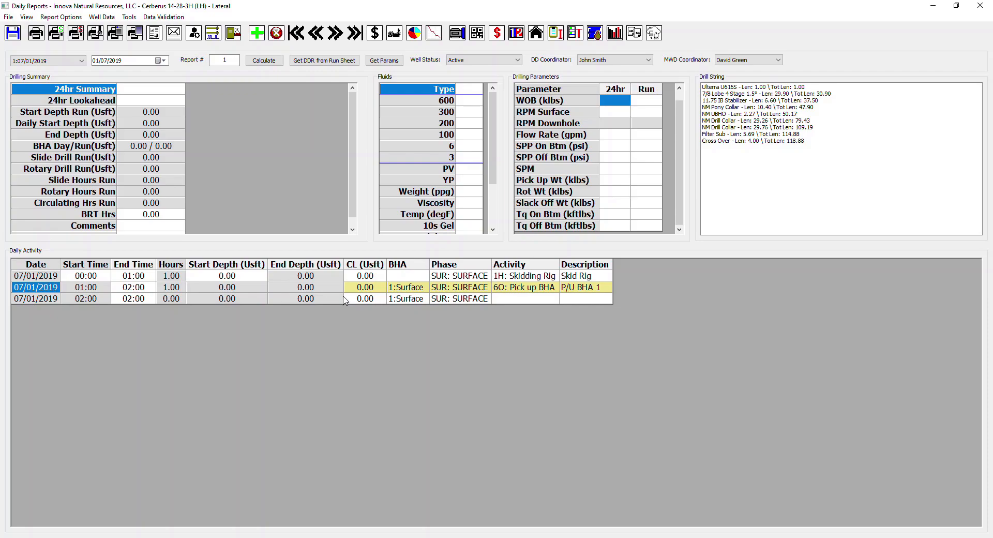
pyautogui.click(334, 61)
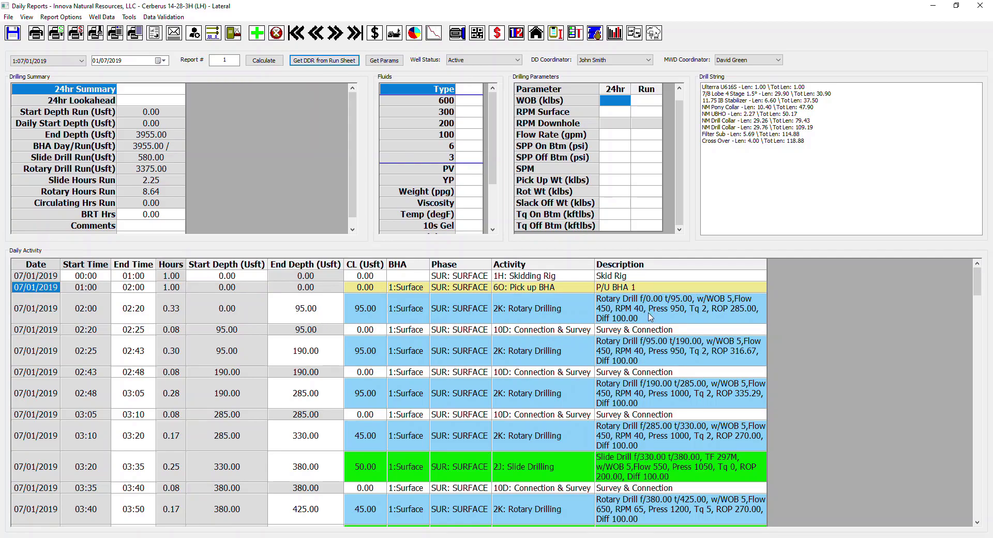
pyautogui.scroll(-15, 649, 317)
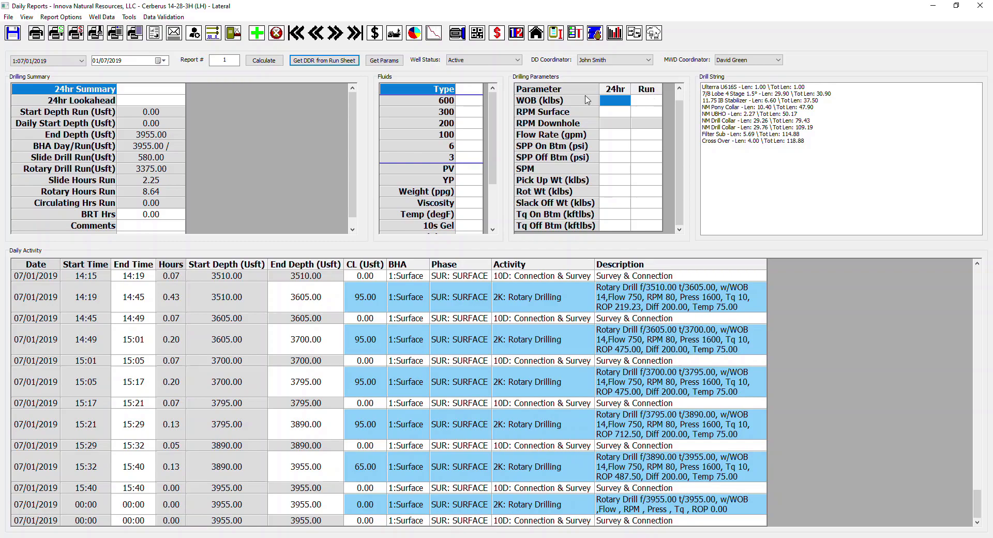
# Step: Get the report's drilling parameters from the slide data, look at the slide sheet and return to Daily Reports
pyautogui.click(380, 63)
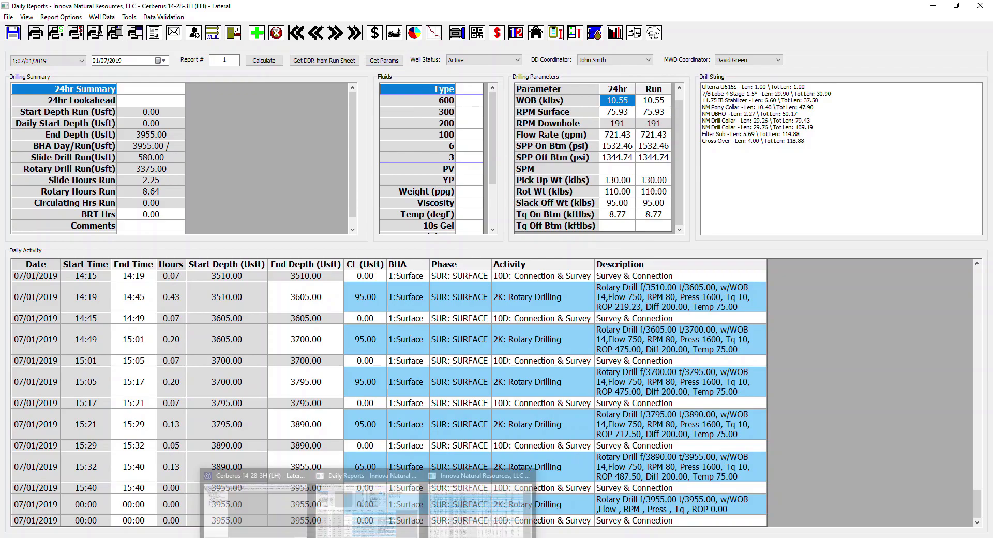
pyautogui.click(492, 505)
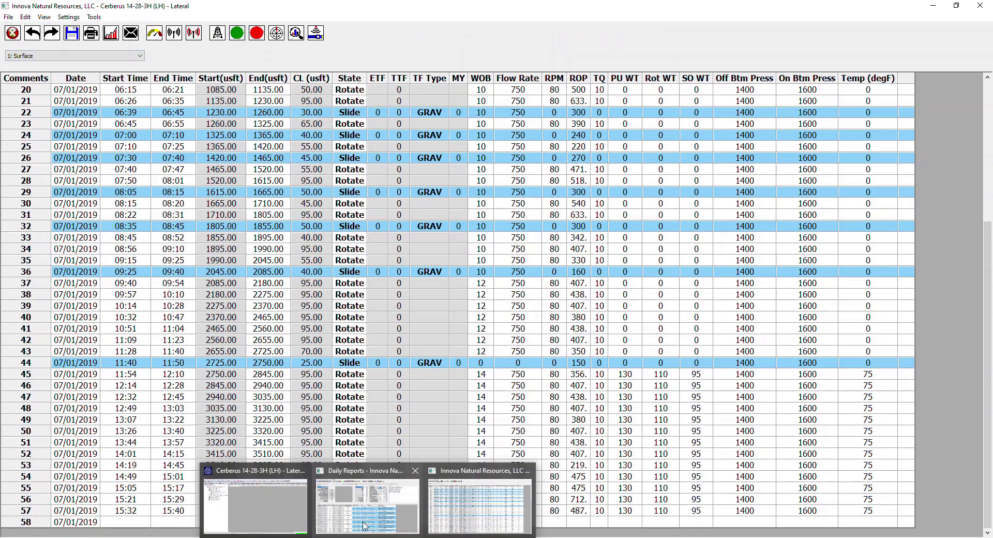
pyautogui.click(365, 522)
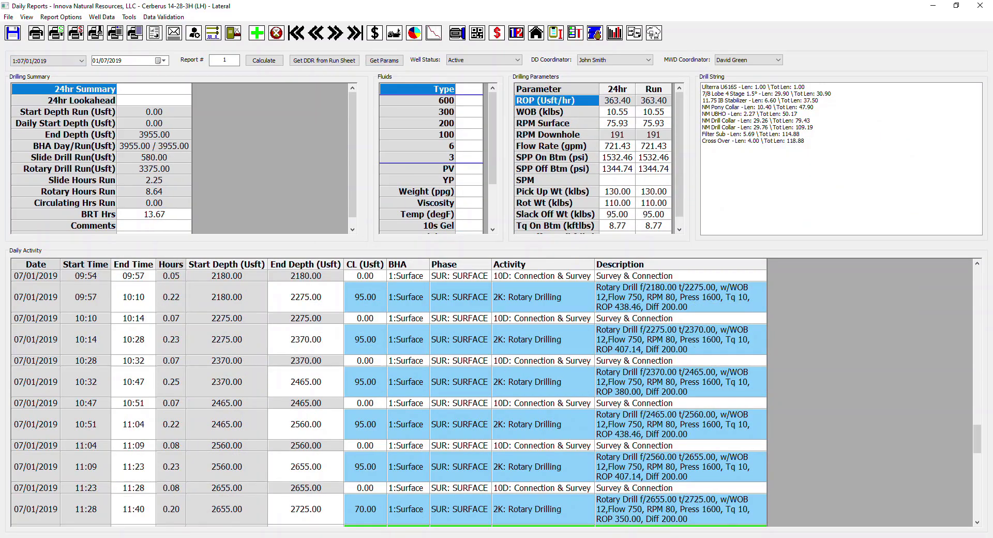
# Step: Check the current report's activity against the slide sheet and dismiss the result
pyautogui.click(161, 17)
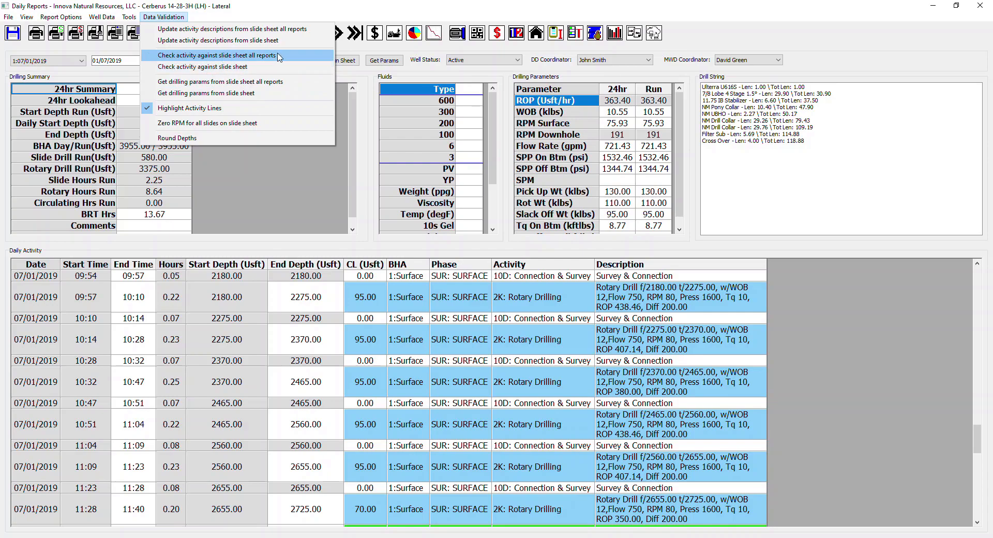
pyautogui.click(228, 66)
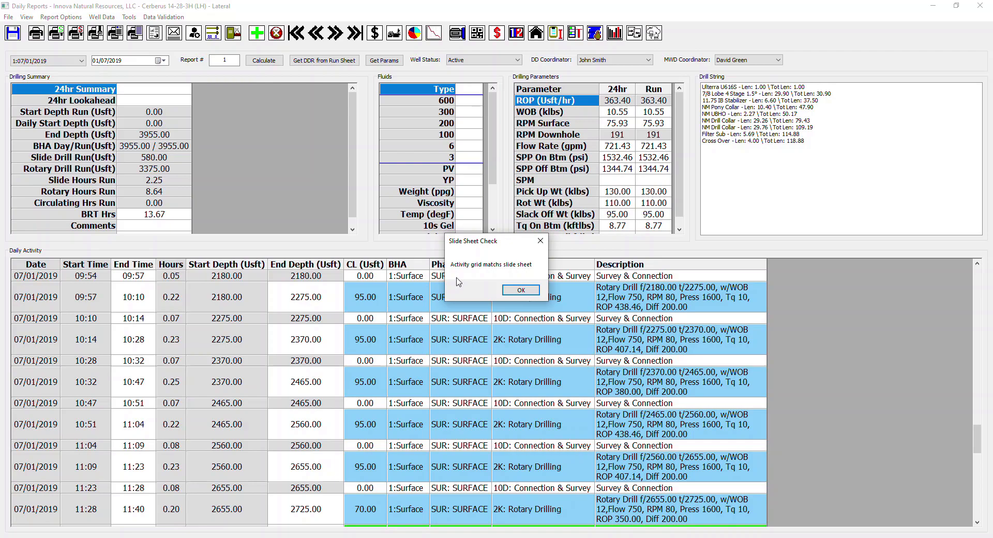
pyautogui.click(517, 291)
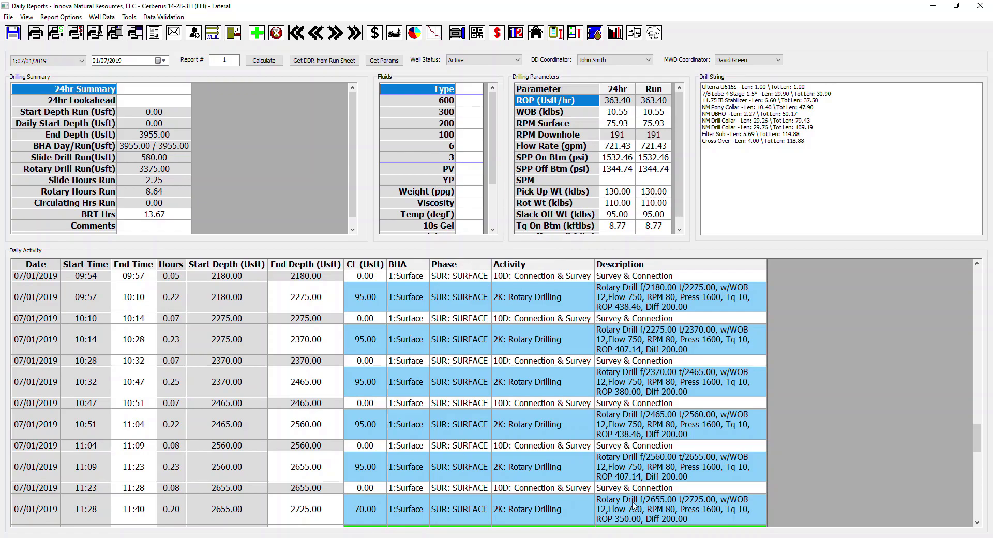
# Step: Paste the copied activities from 15:40 to 24:00 into the last activity row: Circulate, Trip Out hole, Lay Down BHA and Run casing
pyautogui.scroll(-7, 527, 419)
pyautogui.scroll(-5, 528, 419)
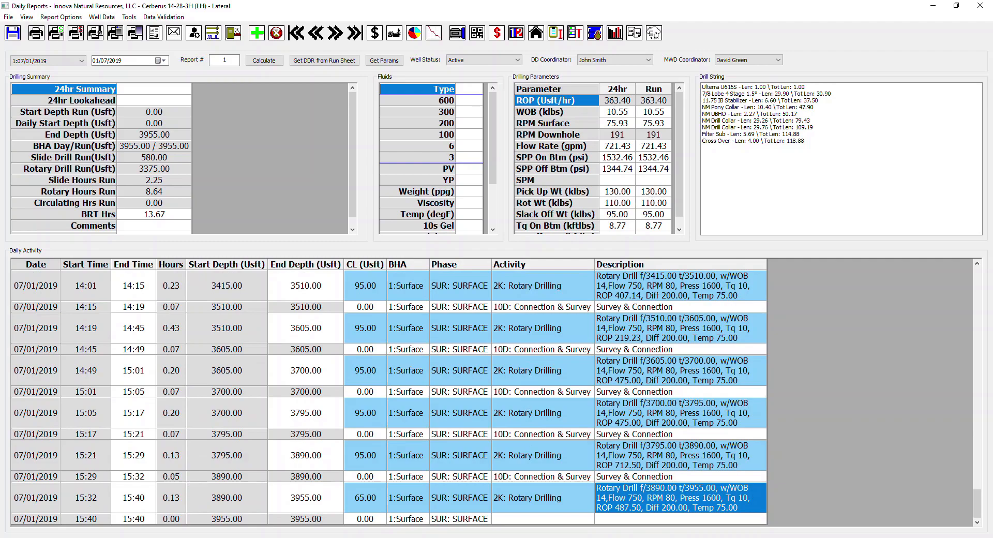
pyautogui.click(79, 518)
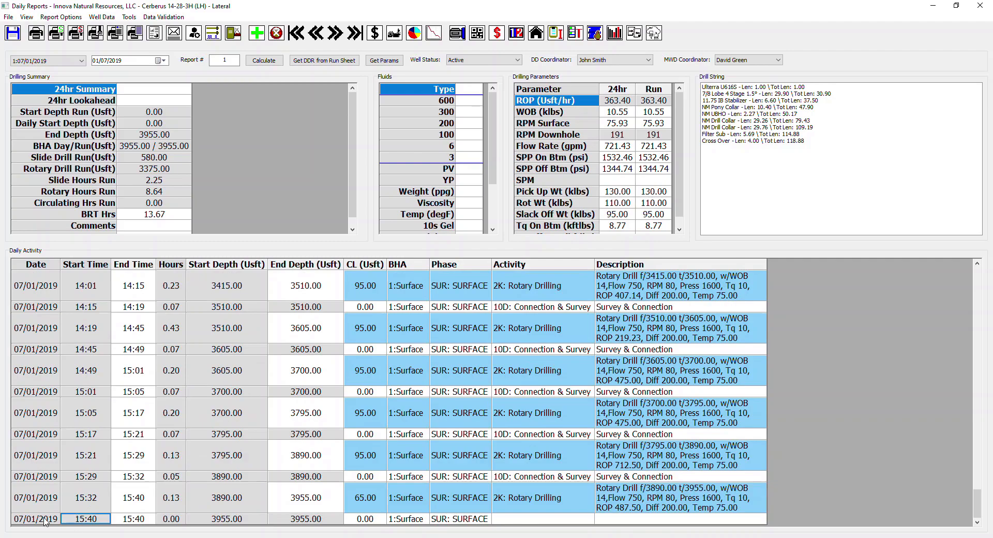
pyautogui.write('15:40\t17:00\t1.33\t3955.00\t3955.00\t0.00\t1:Surface\tSUR: SURFACE\t5A: Circulate\tCIRC 17:00\t19:00\t2.00\t3955.00\t3955.00\t0.00\t1:Surface\tSUR: SURFACE\t6B: Trip Out hole\tPOOH 19:00\t20:30\t1.50\t3955.00\t3955.00\t0.00\t1:Surface\tSUR: SURFACE\t6P: Lay Down BHA\tL/D BHA 20:30\t24:00\t3.50\t3955.00\t3955.00\t0.00\t\tSUR: SURFACE\t12B: Run casing\tCasing')
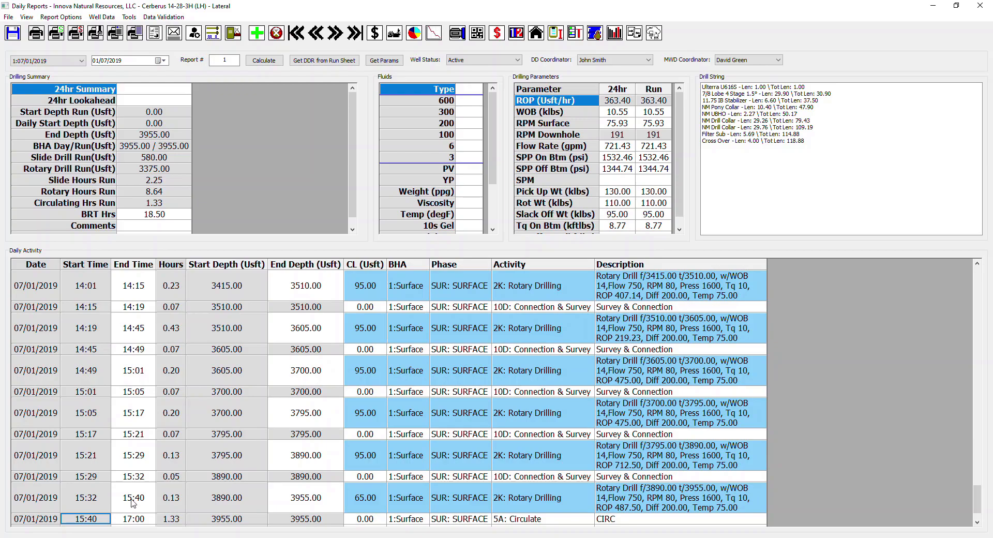
pyautogui.scroll(-3, 223, 479)
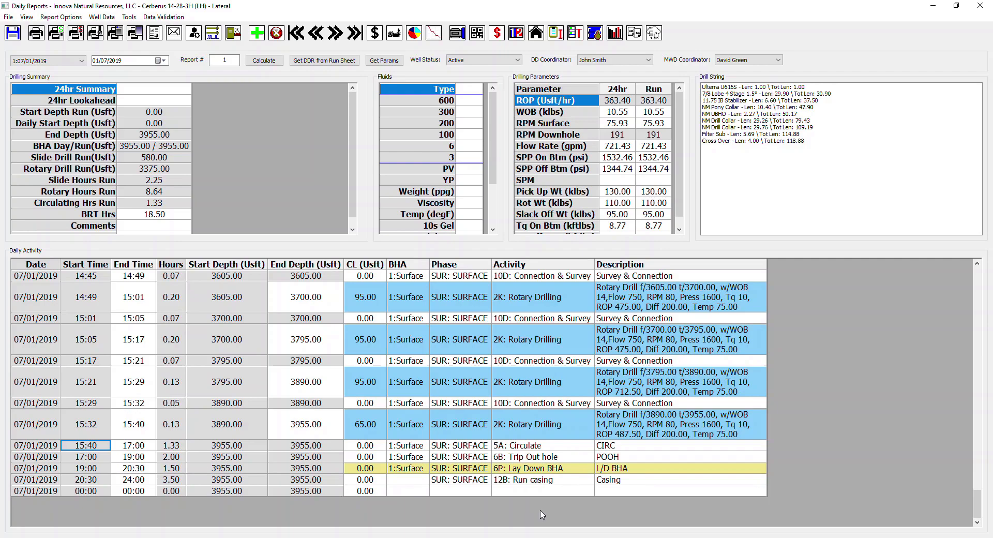
# Step: Try assigning BHA 1:Surface to the Run casing activity and clear the BHA entry again
pyautogui.click(400, 482)
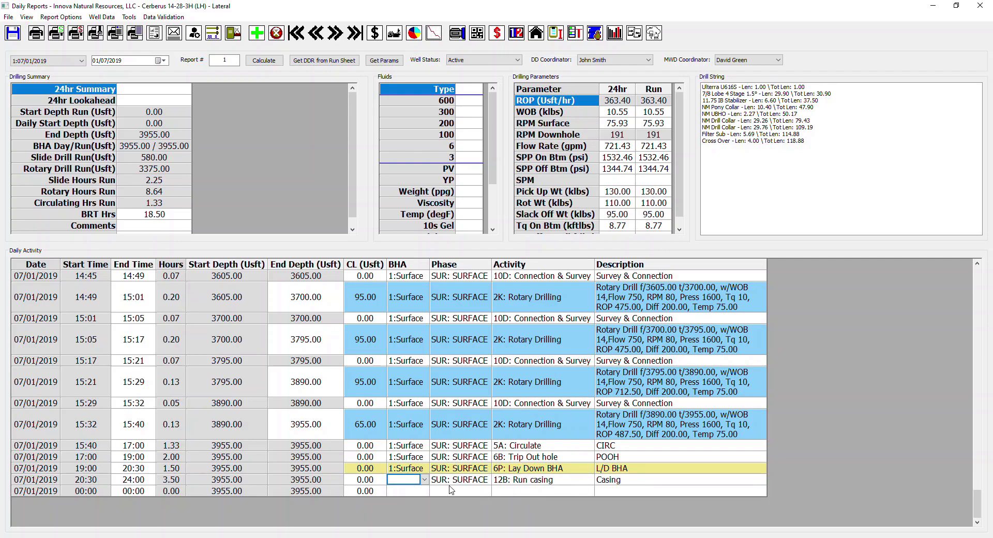
pyautogui.click(424, 480)
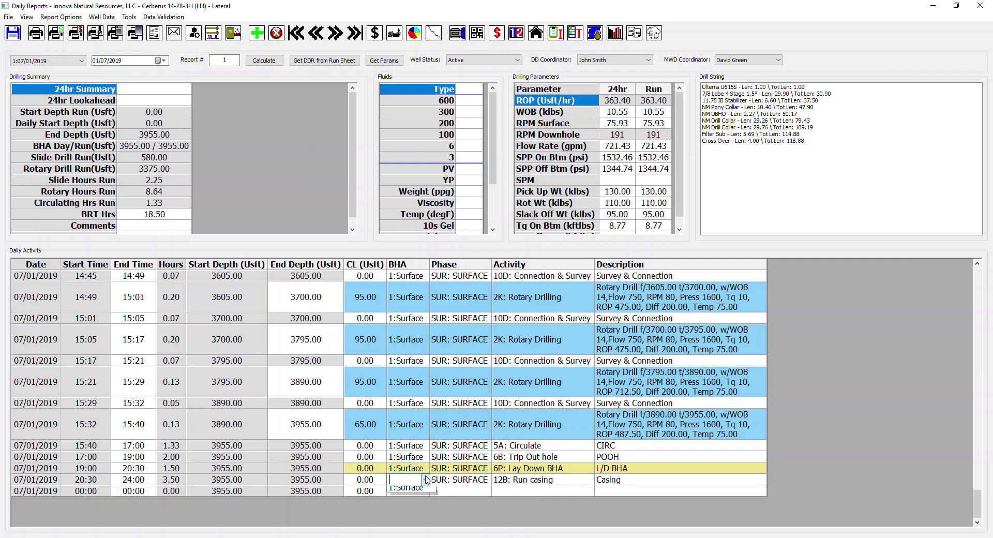
pyautogui.click(413, 491)
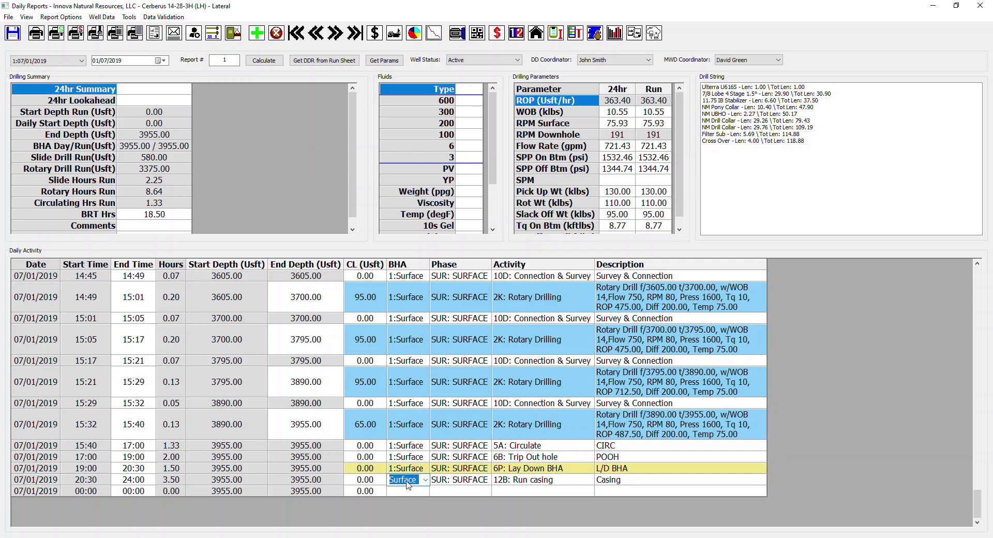
pyautogui.click(424, 480)
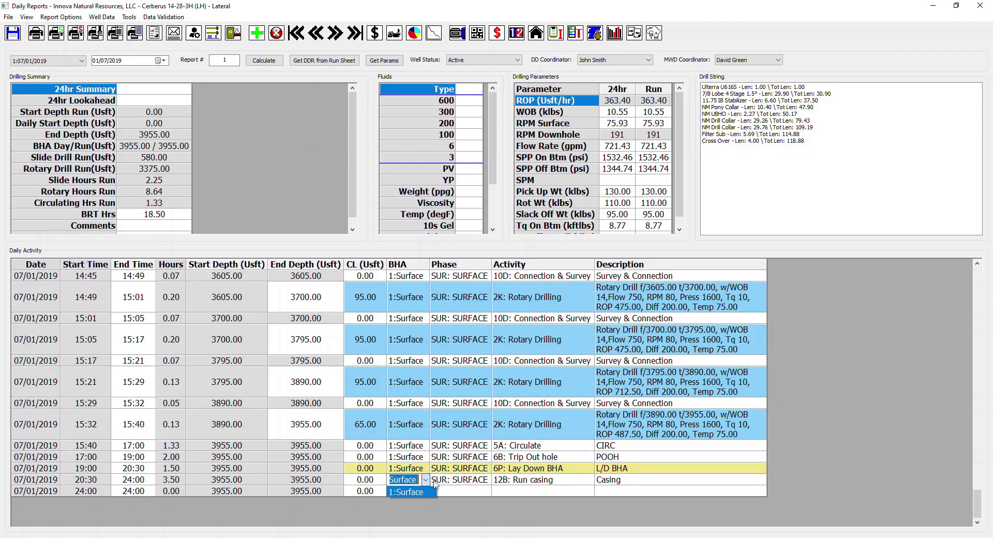
pyautogui.click(428, 481)
pyautogui.press('BackSpace')
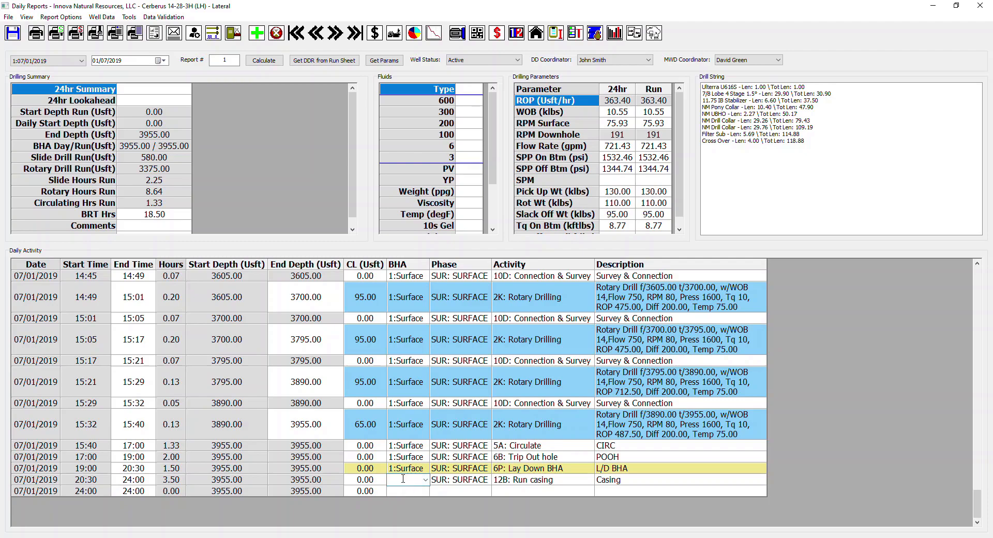
pyautogui.click(453, 482)
# Step: Delete the empty 24:00 row at the end of the daily activity and return to Daily Reports
pyautogui.click(32, 493)
pyautogui.rightClick(649, 494)
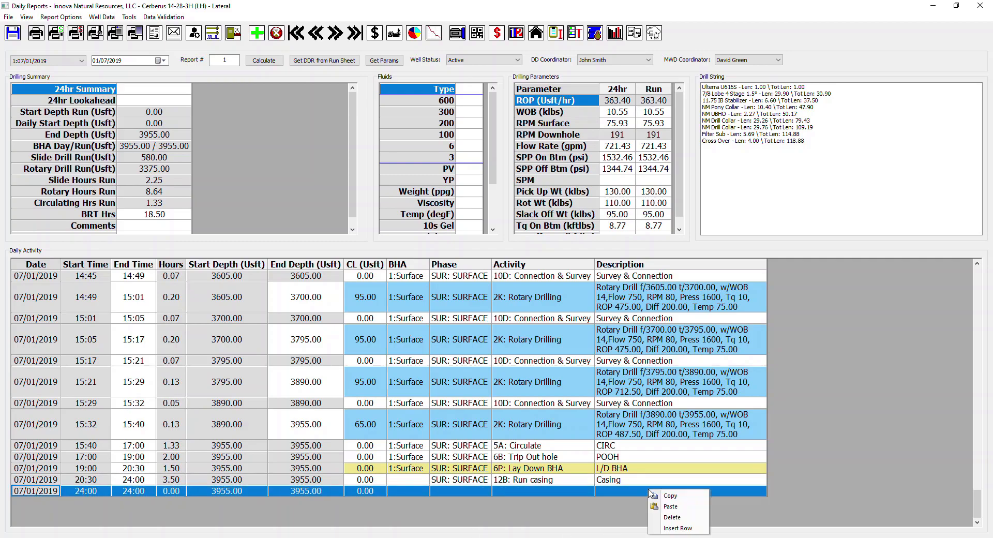
pyautogui.click(661, 512)
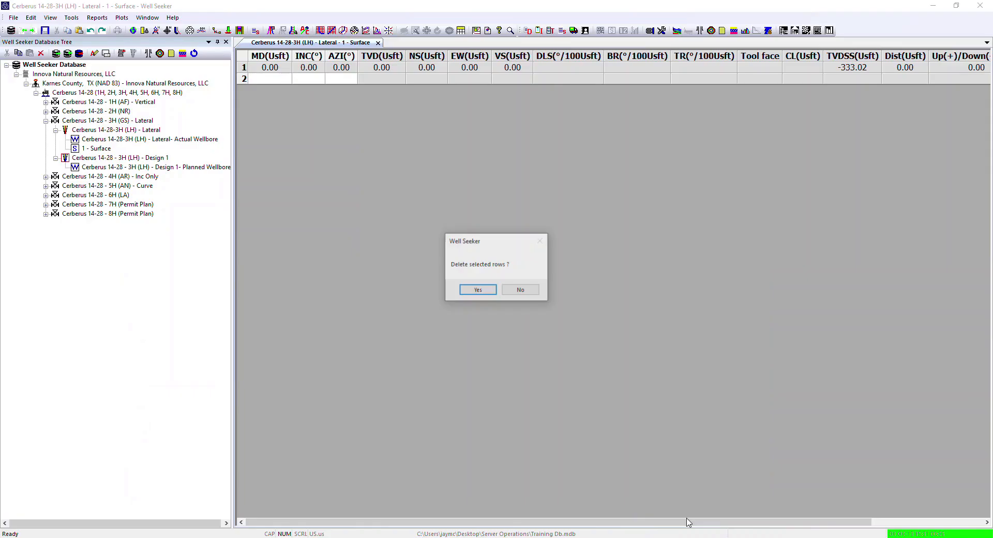
pyautogui.click(492, 290)
pyautogui.moveTo(368, 537)
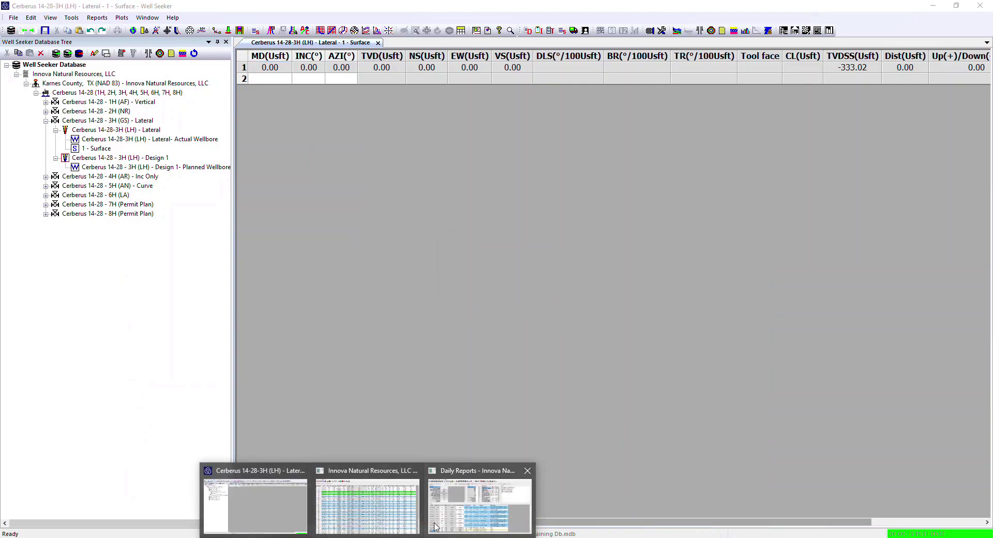
pyautogui.click(480, 505)
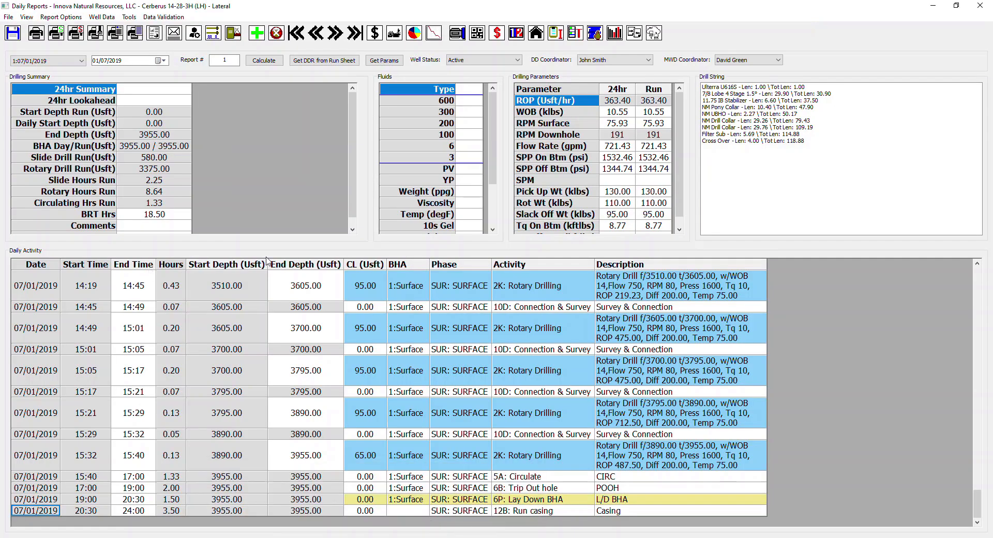
# Step: Save the 07/01/2019 daily report and review its activity rows from 00:00 to 24:00
pyautogui.click(14, 33)
pyautogui.scroll(15, 539, 424)
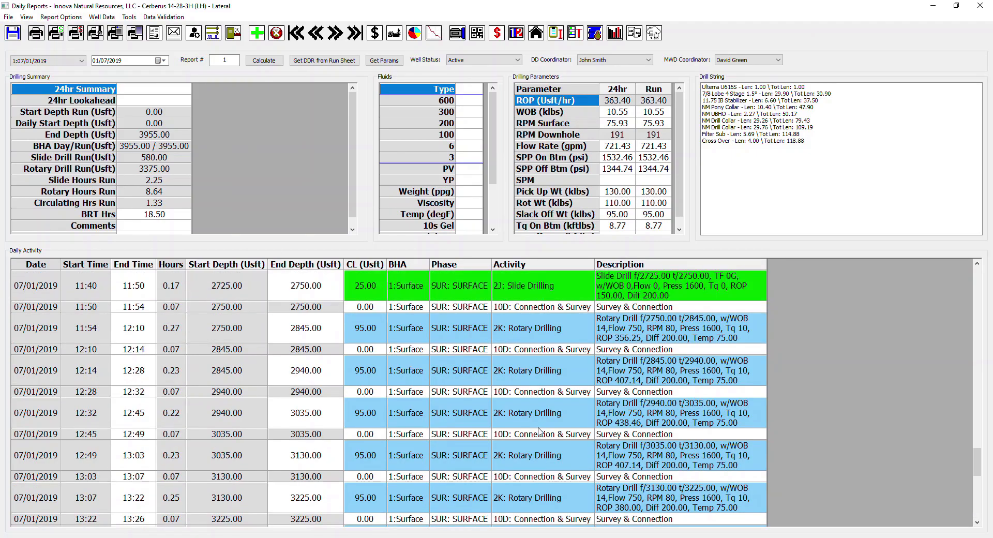
pyautogui.scroll(10, 537, 423)
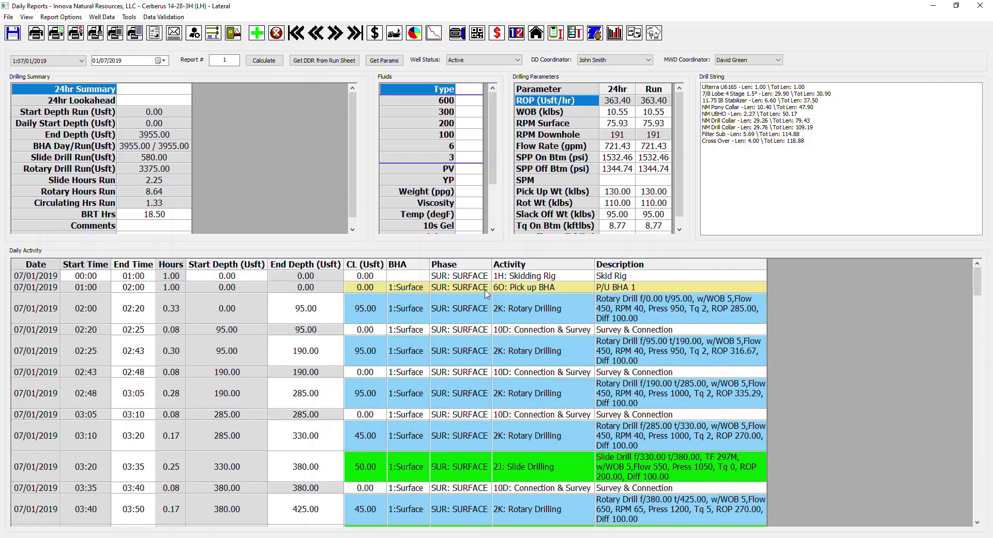
pyautogui.scroll(-15, 572, 391)
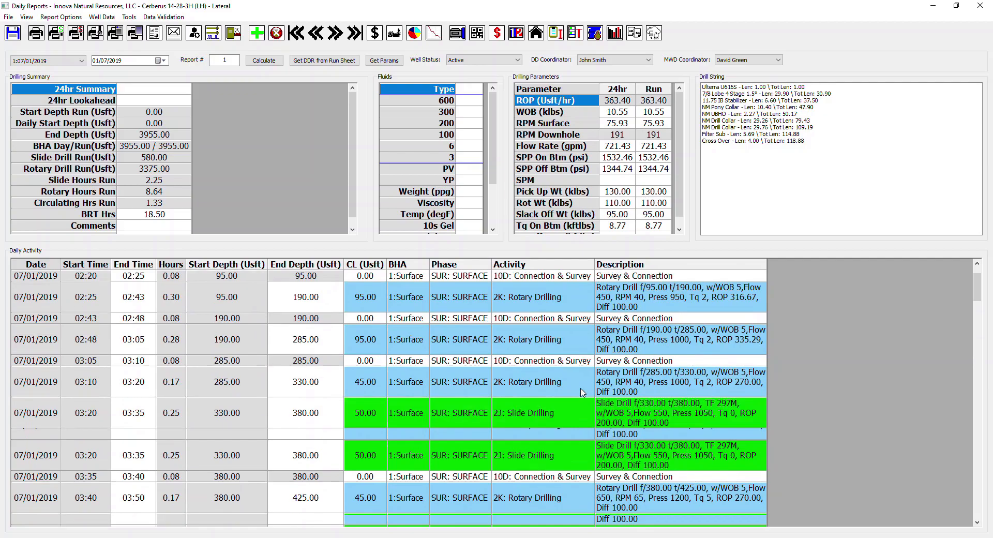
pyautogui.scroll(-15, 571, 391)
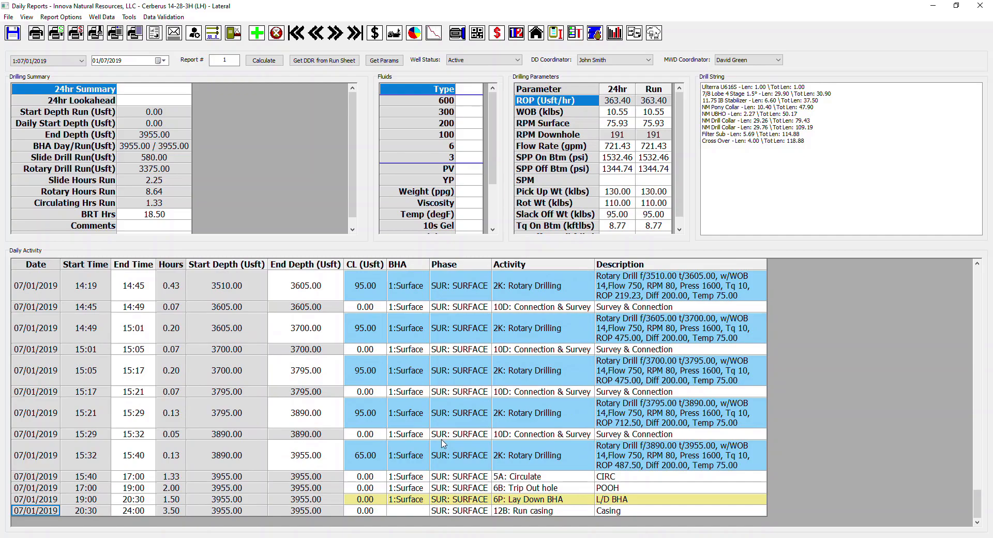
# Step: Open the Surface drill string's performance report and fill it with data from the DDR
pyautogui.click(457, 36)
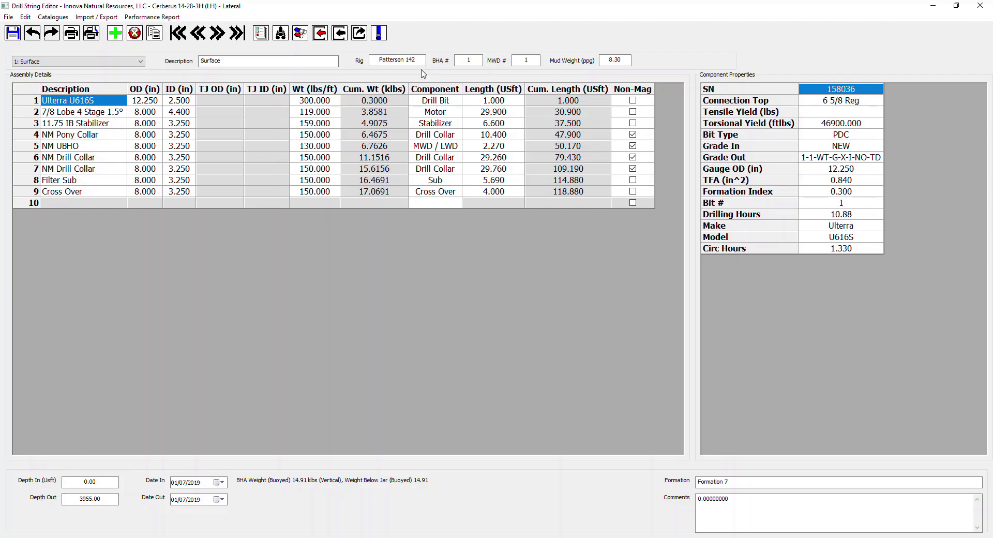
pyautogui.click(379, 33)
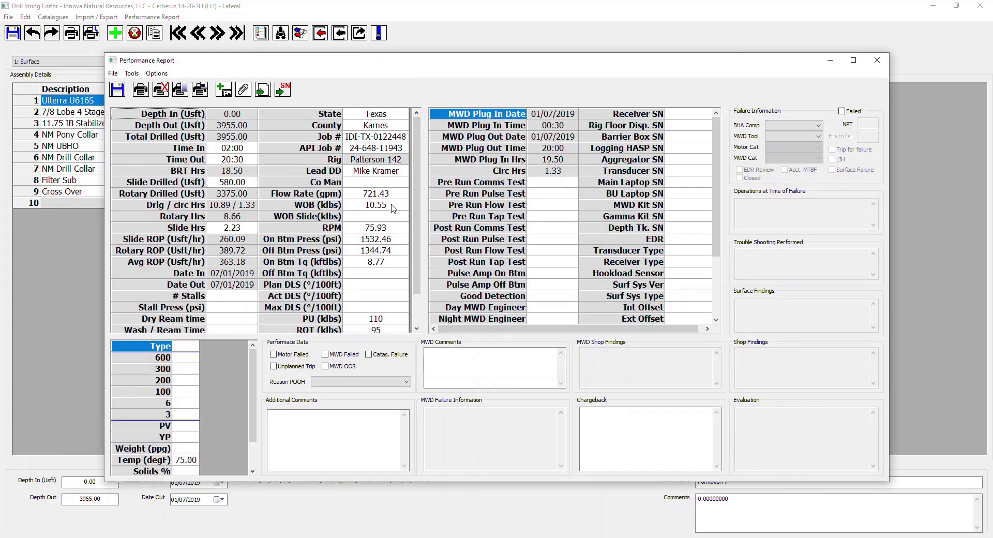
pyautogui.click(262, 92)
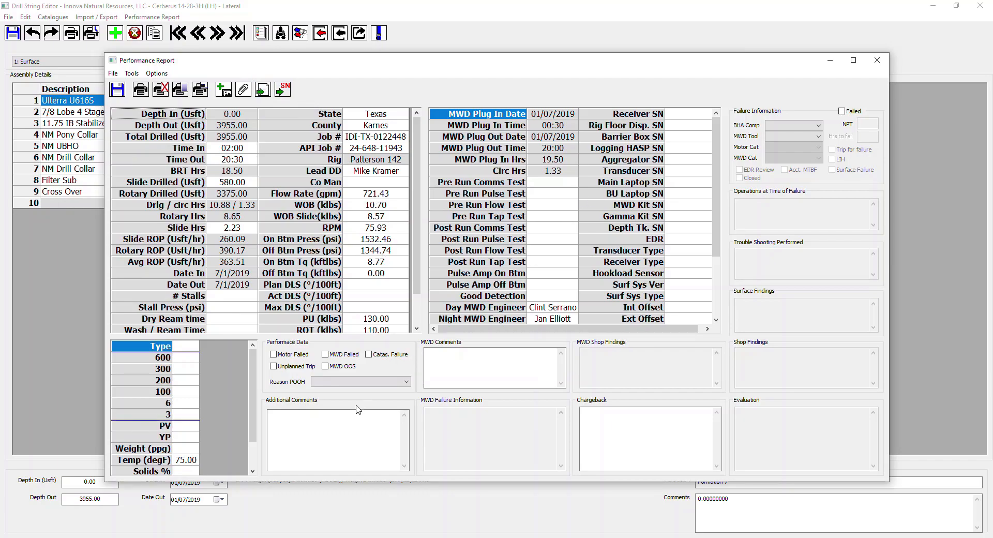
# Step: Set the performance report's reason for pulling out of hole to Section TD
pyautogui.click(326, 419)
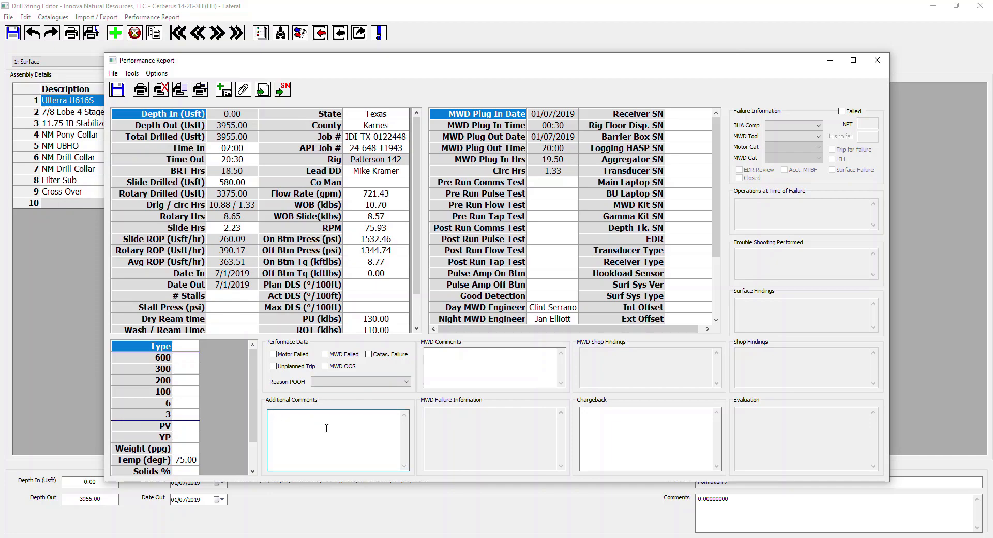
pyautogui.click(407, 383)
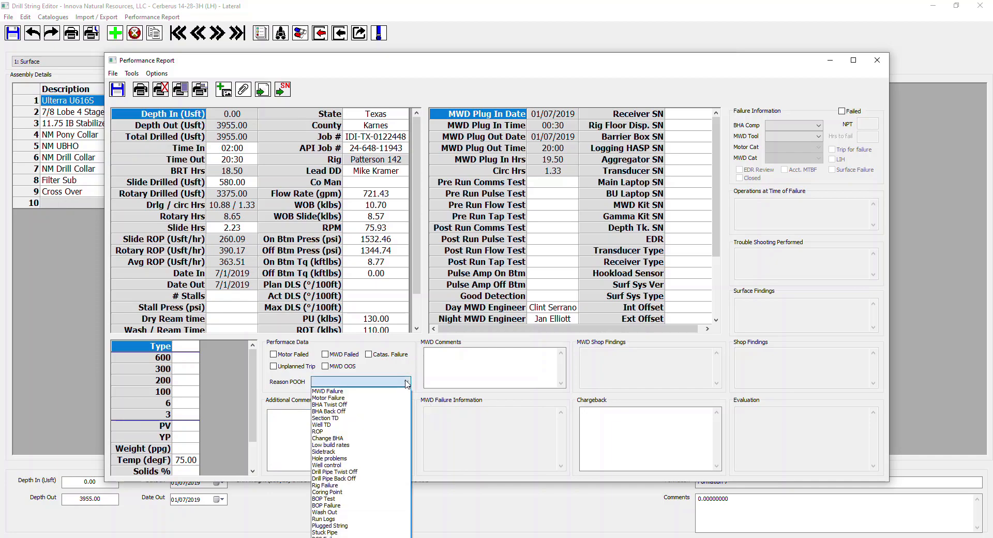
pyautogui.click(375, 417)
pyautogui.click(323, 441)
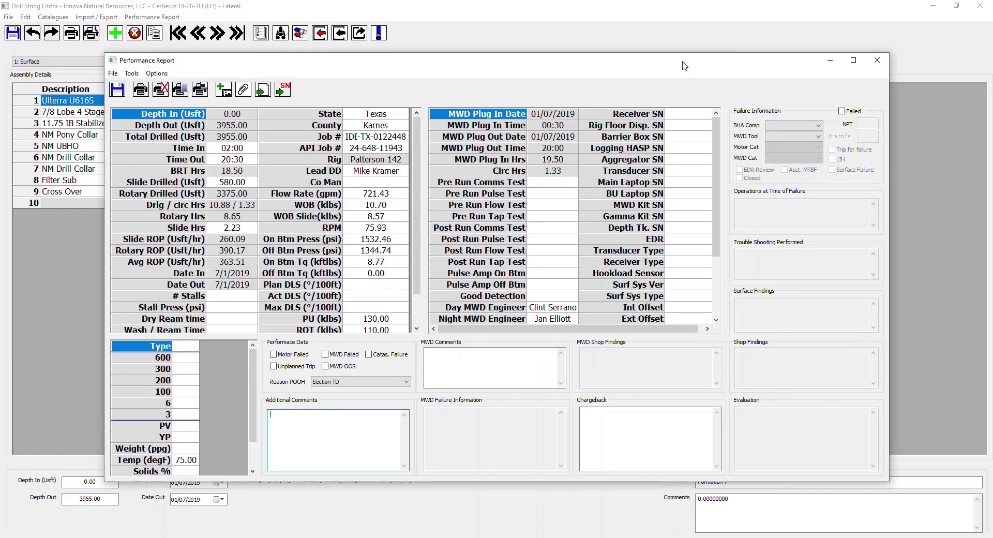
# Step: Close the performance report, check the drill bit's Grade Out entry, and return from the Drill String Editor to Daily Reports
pyautogui.click(877, 60)
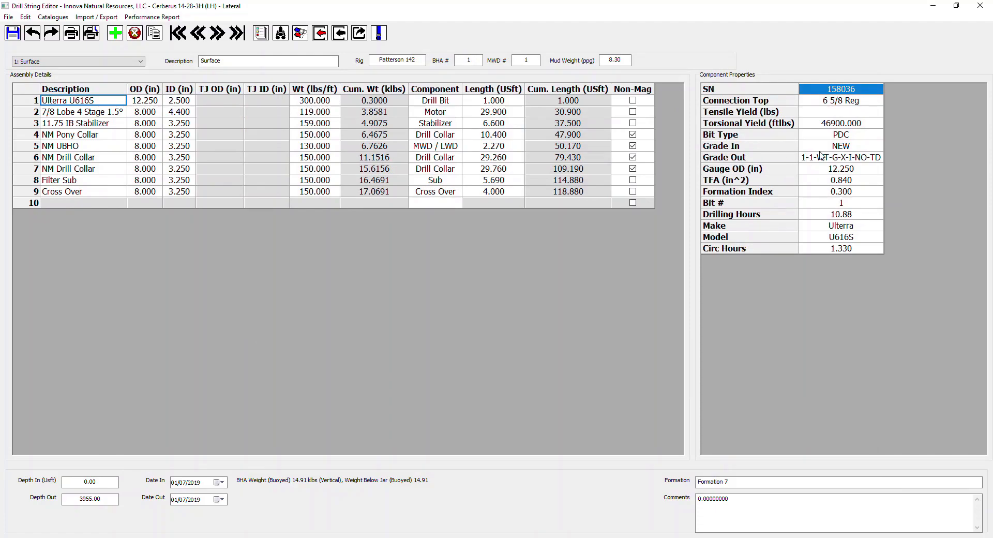
pyautogui.click(840, 158)
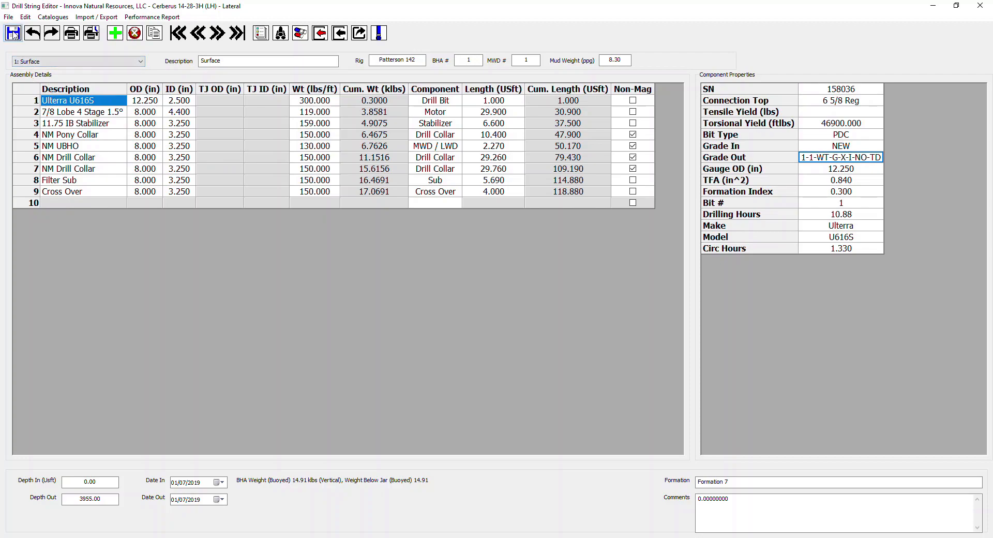
pyautogui.click(979, 6)
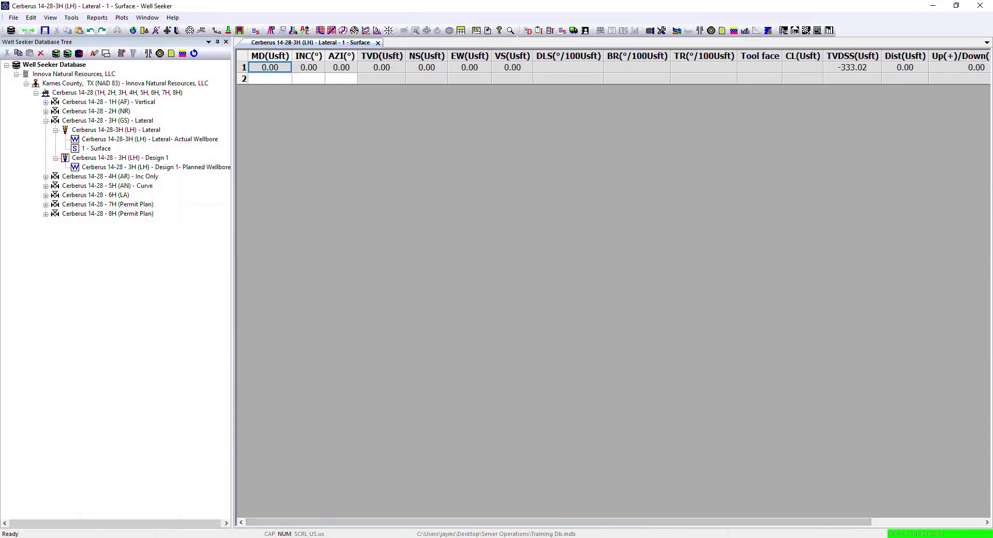
pyautogui.moveTo(405, 518)
pyautogui.click(478, 504)
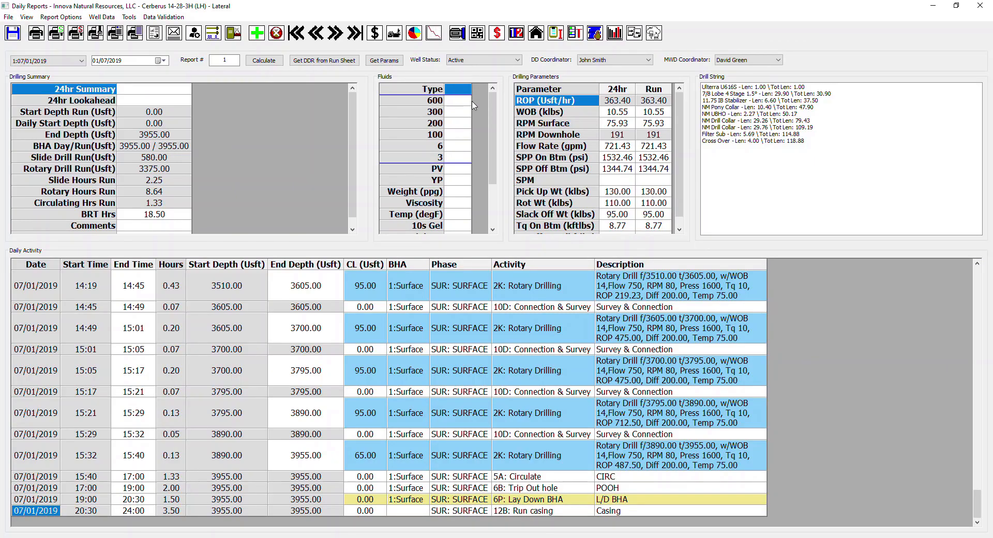
# Step: Set the daily report's fluid type to WBM, with PV 20 and YP 25
pyautogui.click(462, 91)
pyautogui.write('WBM')
pyautogui.press('Down')
pyautogui.press('Down')
pyautogui.press('Down')
pyautogui.press('Down')
pyautogui.press('Down')
pyautogui.press('Down')
pyautogui.press('Down')
pyautogui.write('20')
pyautogui.press('Down')
pyautogui.write('25')
# Step: Set the fluid weight to 8.3 ppg, viscosity to 26 and temperature to 70 degF, and look through the remaining fluid fields
pyautogui.press('Down')
pyautogui.write('8.3')
pyautogui.press('Down')
pyautogui.write('26')
pyautogui.press('Down')
pyautogui.write('70')
pyautogui.press('Down')
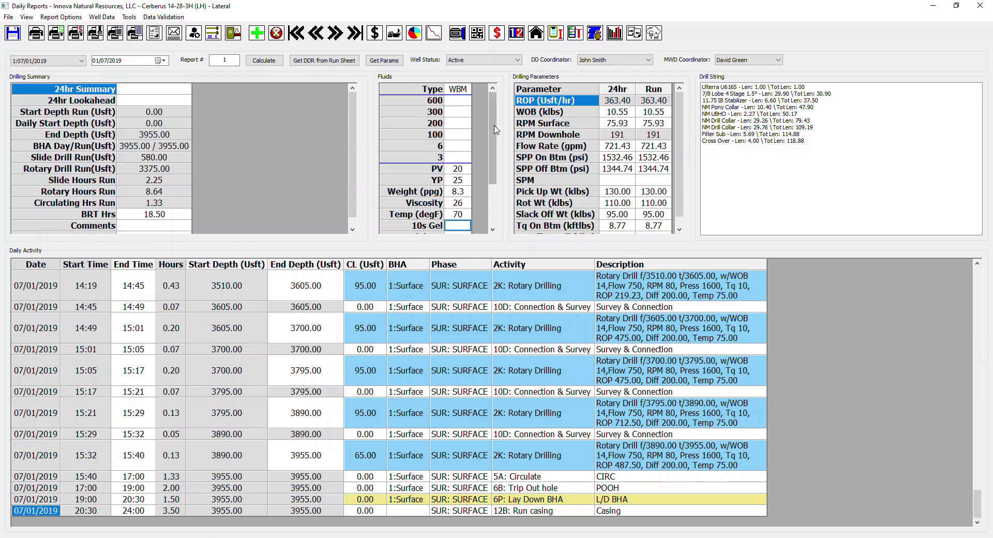
pyautogui.scroll(-3, 481, 132)
pyautogui.scroll(2, 480, 132)
pyautogui.scroll(1, 480, 132)
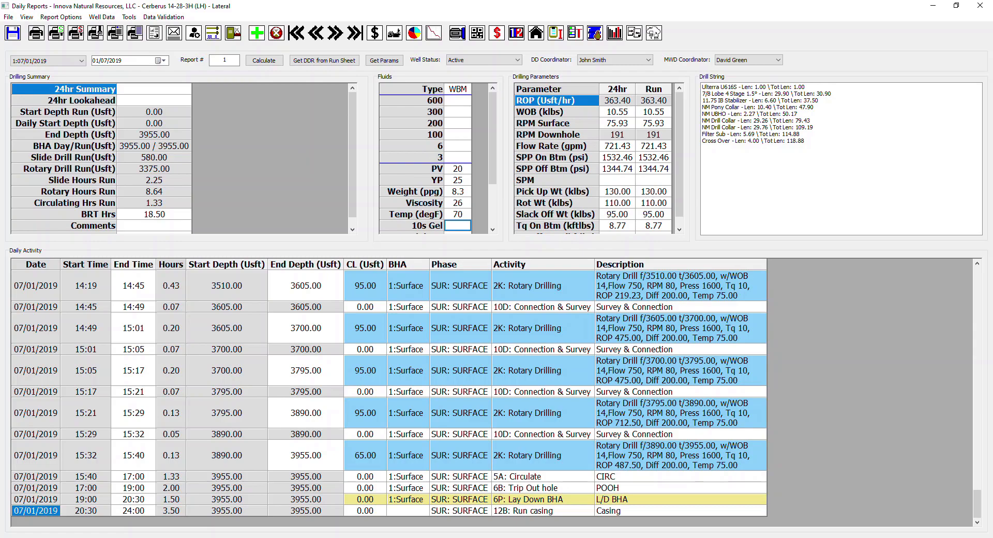
pyautogui.press('Escape')
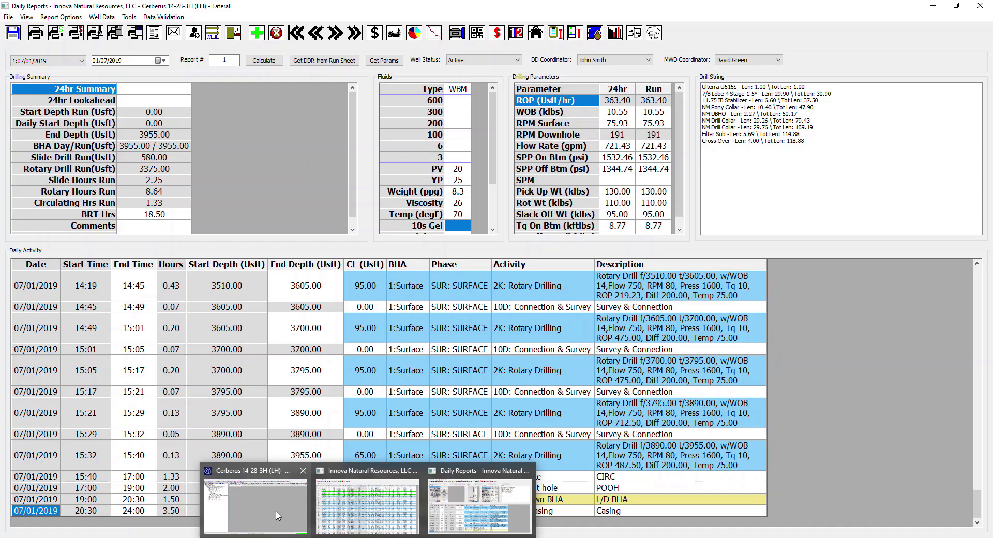
# Step: Examine the shipping address list for the Cerberus 14-28-3H (LH) lateral, including the contact details, and close it
pyautogui.click(278, 516)
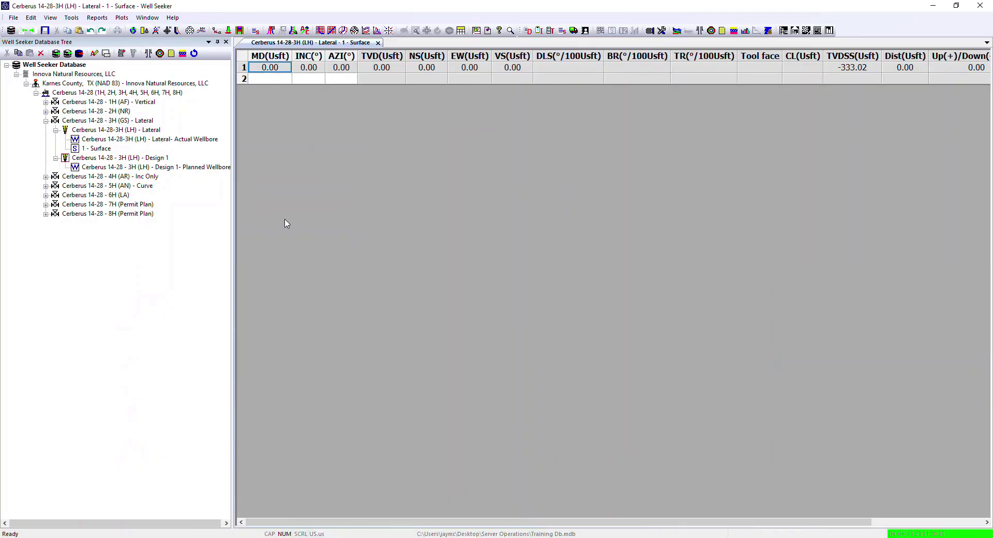
pyautogui.moveTo(80, 134)
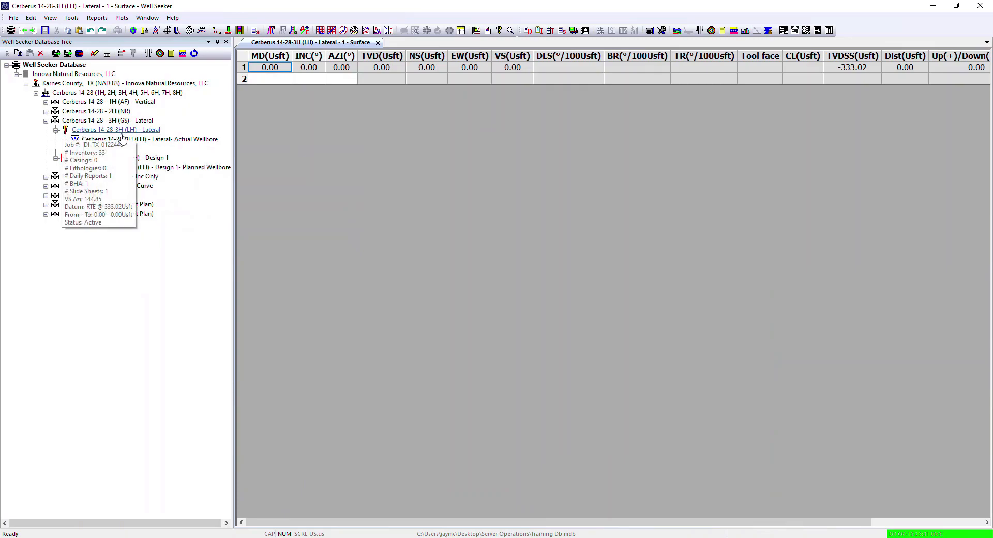
pyautogui.rightClick(86, 133)
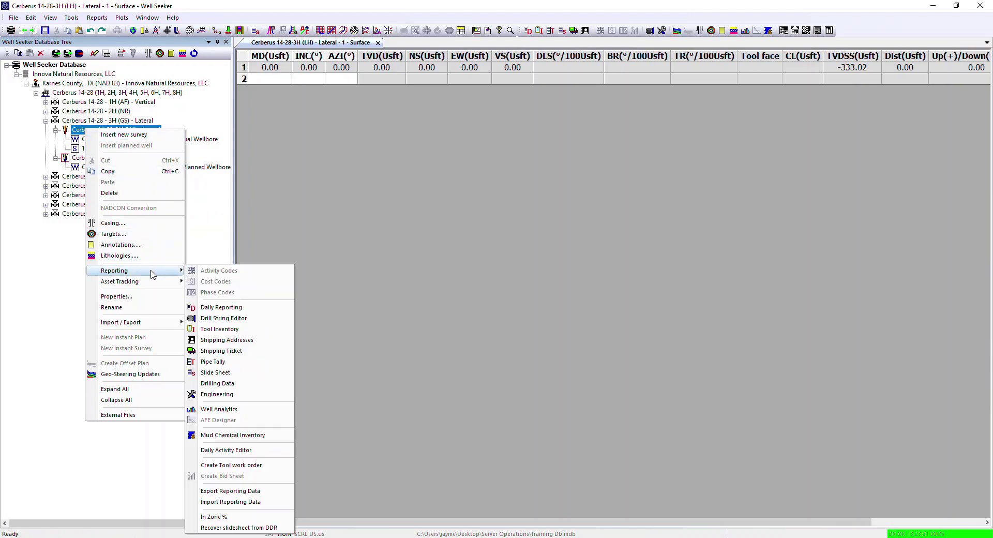
pyautogui.moveTo(165, 282)
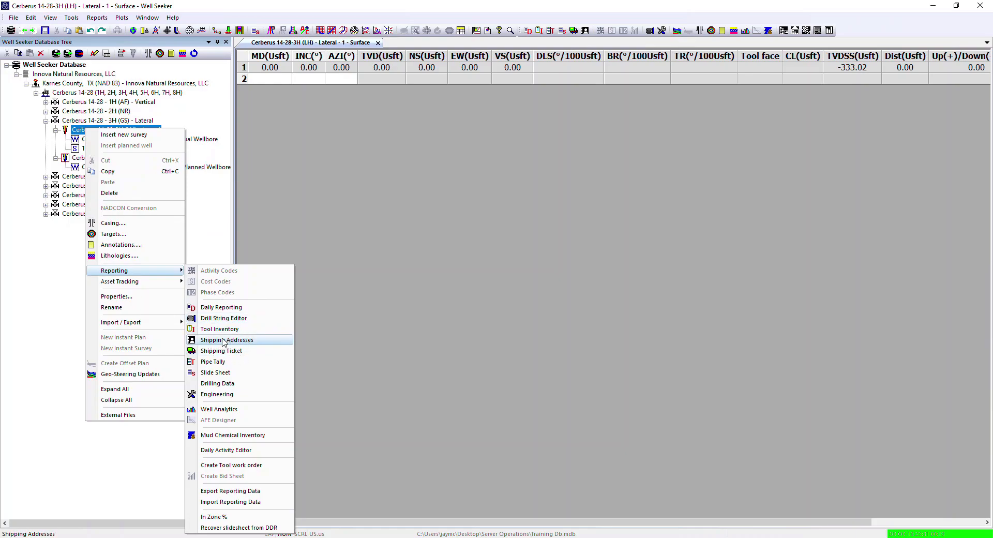
pyautogui.click(230, 340)
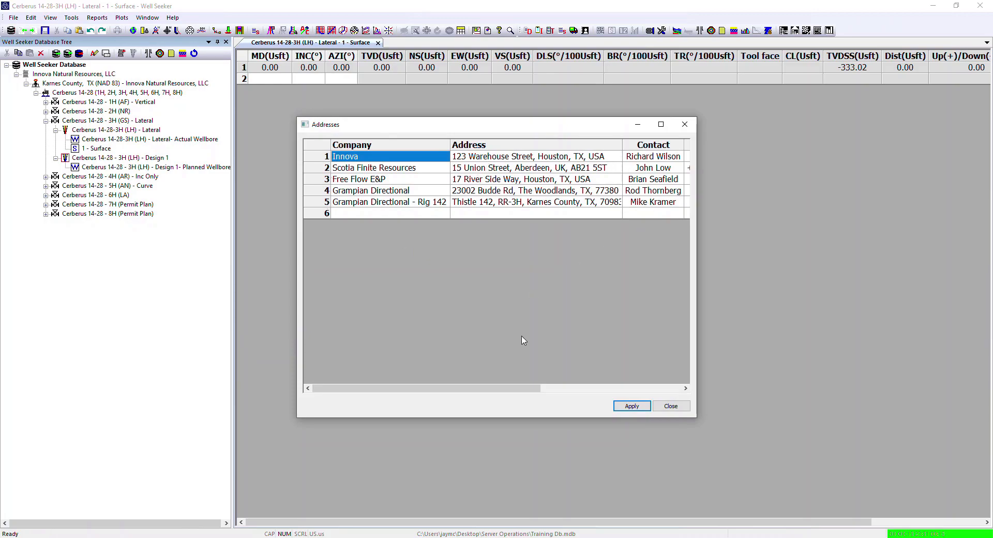
pyautogui.moveTo(519, 389); pyautogui.dragTo(627, 388)
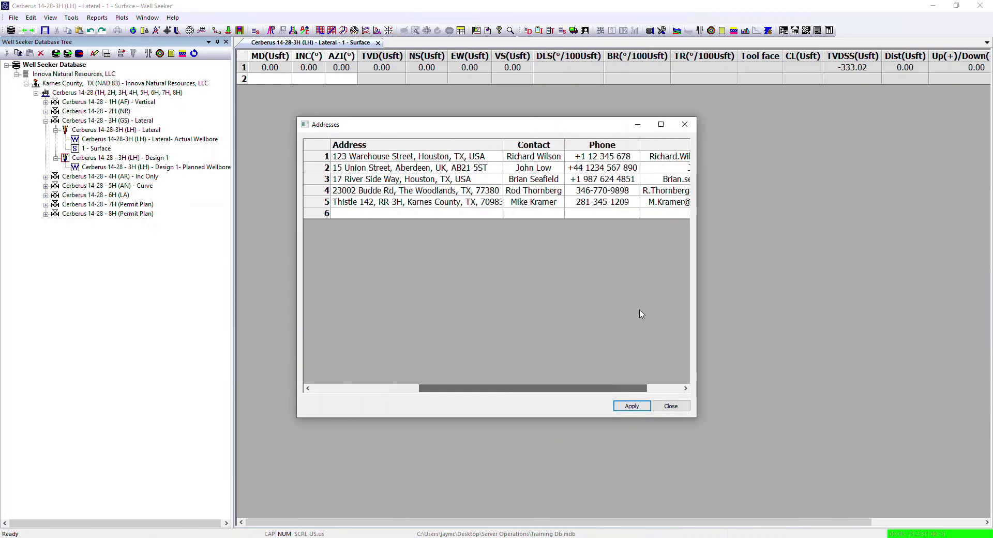
pyautogui.click(685, 124)
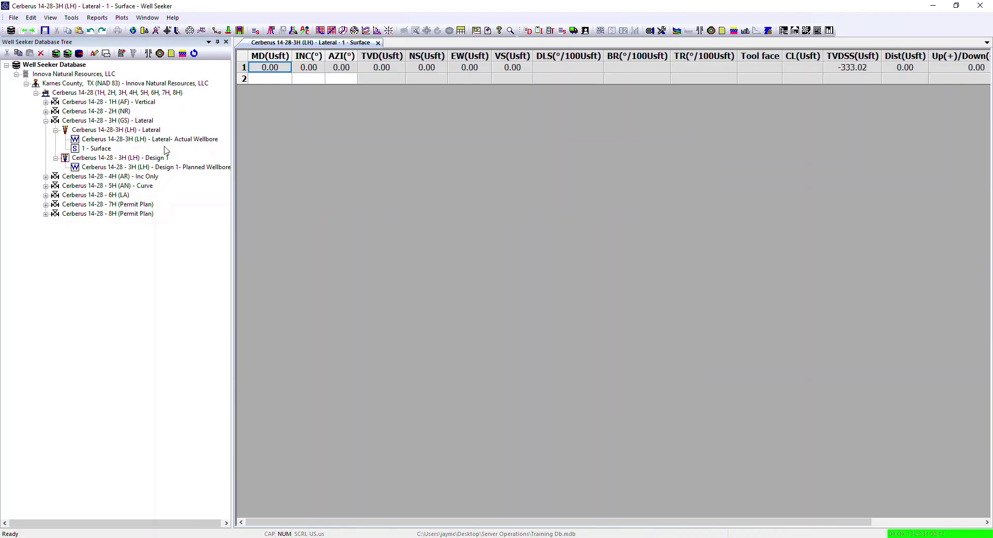
# Step: Add a new shipping ticket for the Cerberus 14-28-3H (LH) lateral and set its ticket number to 01
pyautogui.rightClick(108, 131)
pyautogui.moveTo(177, 280)
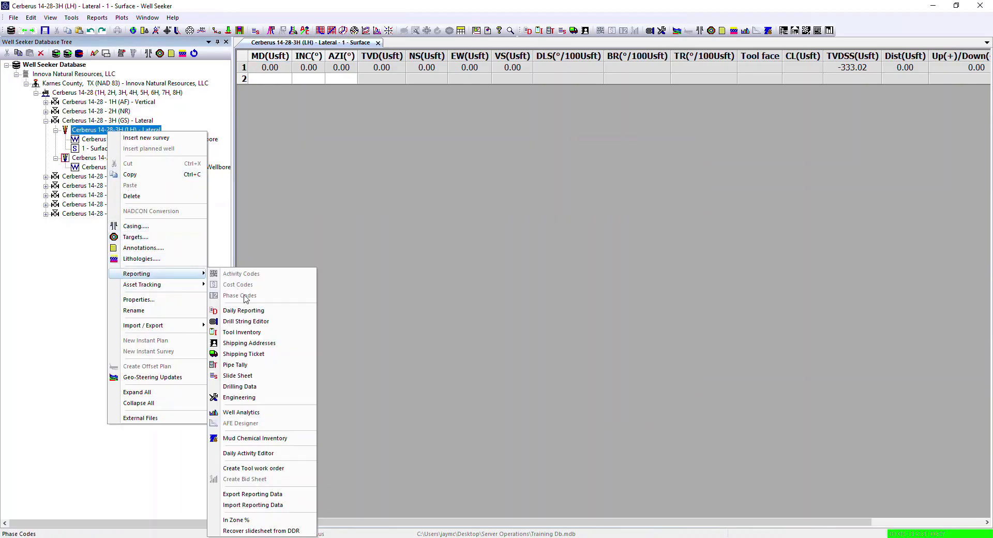
pyautogui.click(243, 354)
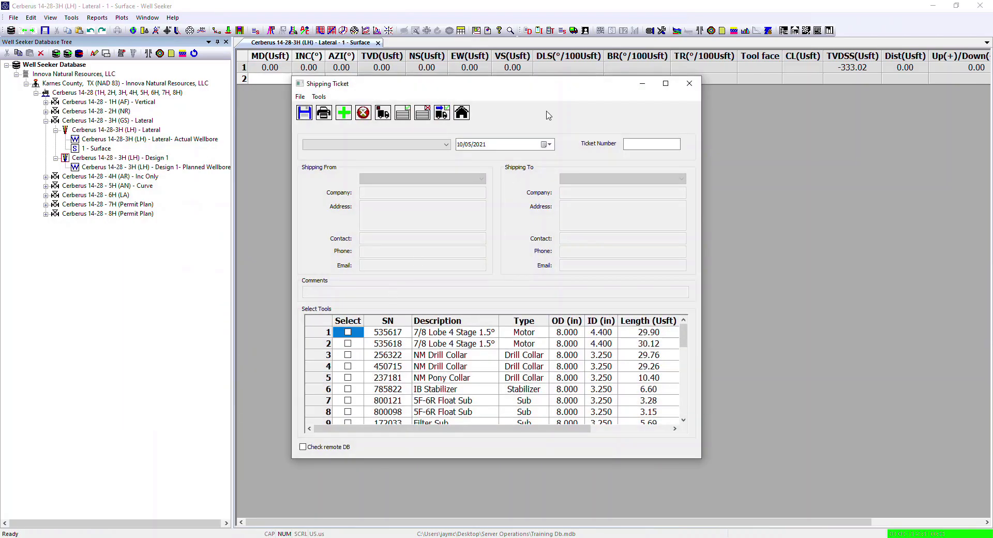
pyautogui.moveTo(553, 85); pyautogui.dragTo(462, 63)
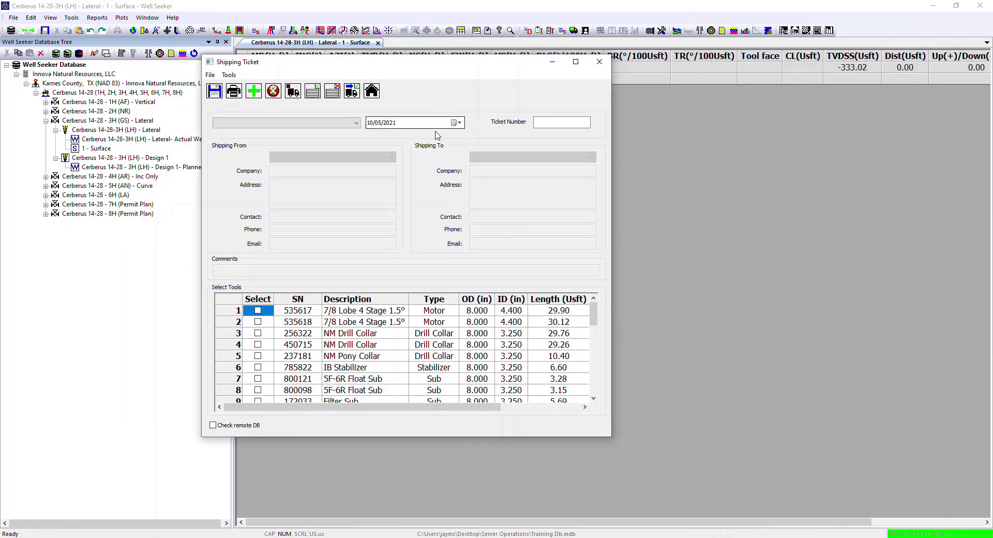
pyautogui.click(575, 62)
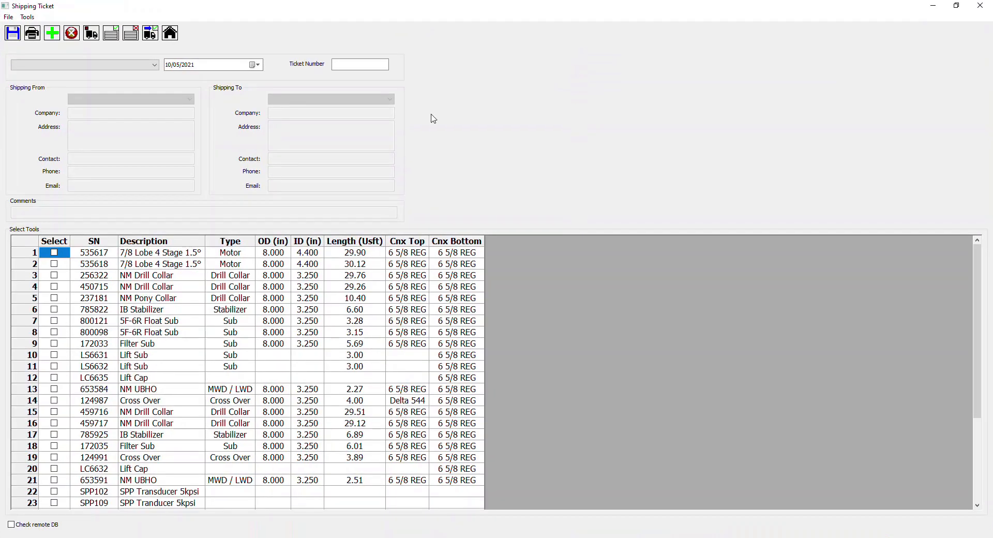
pyautogui.click(55, 36)
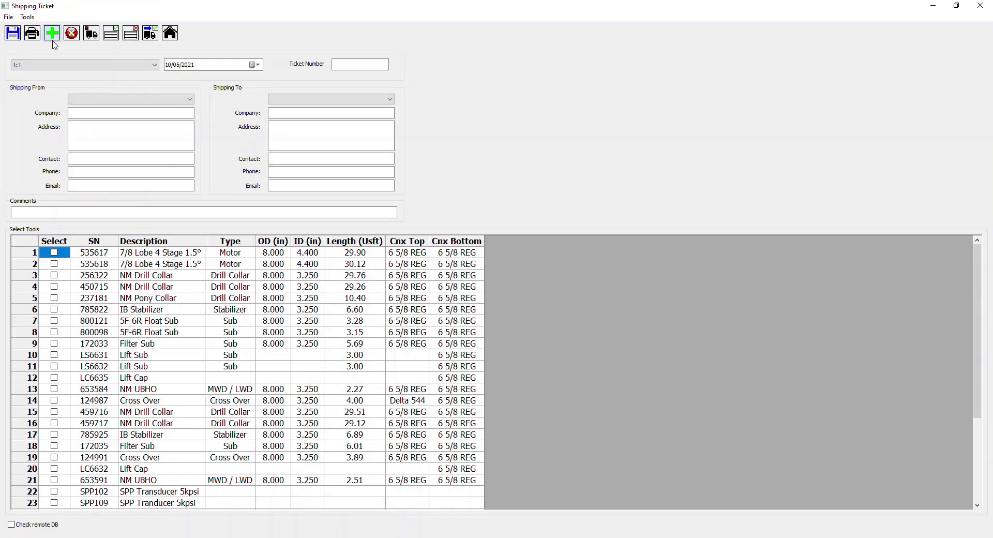
pyautogui.click(359, 66)
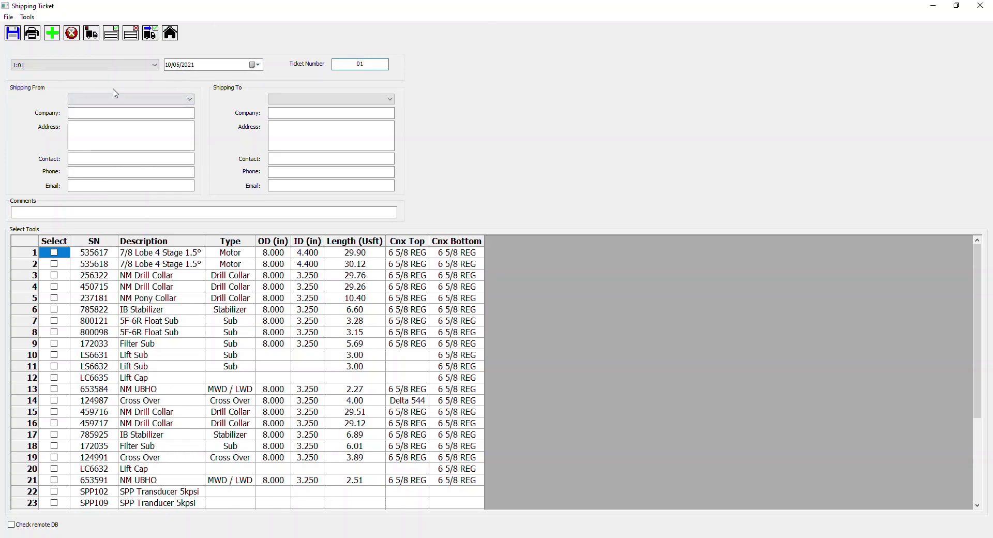
# Step: Set the ticket to ship from Innova to Grampian Directional
pyautogui.click(186, 100)
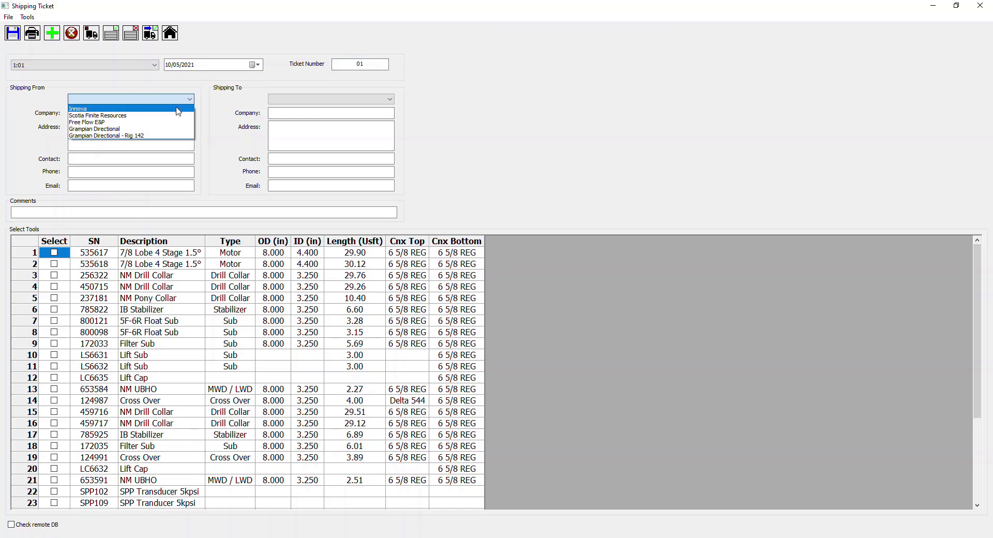
pyautogui.click(177, 109)
pyautogui.click(391, 99)
pyautogui.click(331, 118)
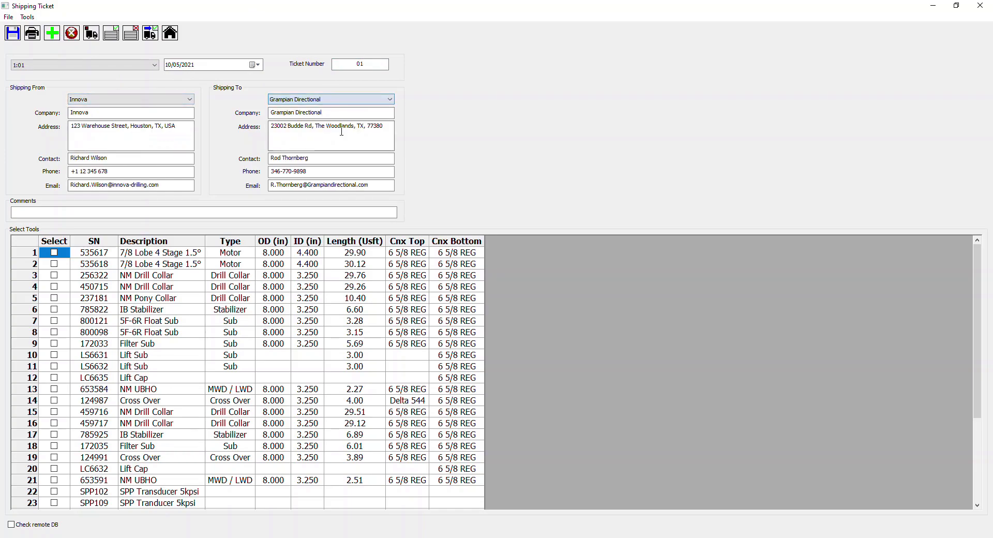
# Step: Enter "End of job backload" as the shipping ticket comment and look through the list of selectable tools
pyautogui.click(56, 212)
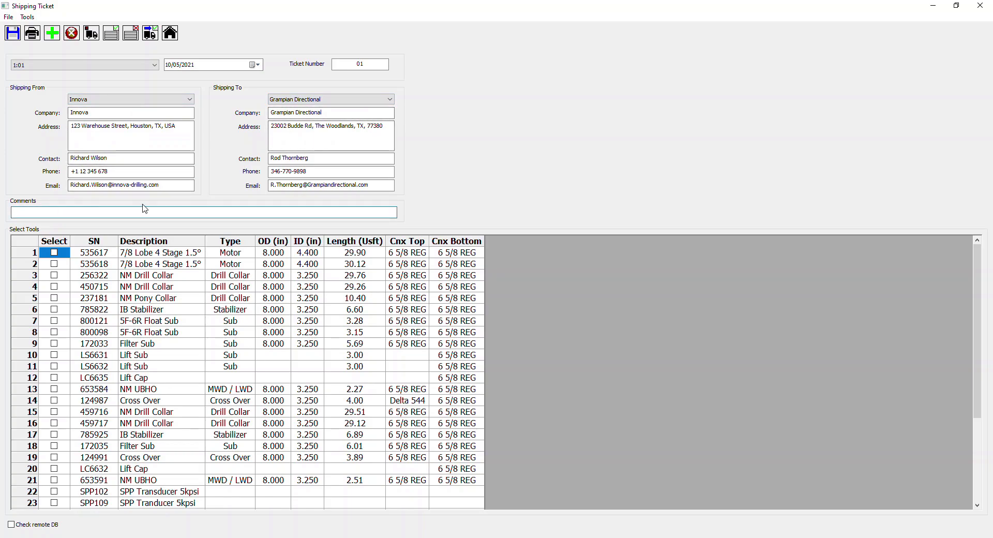
pyautogui.write('E')
pyautogui.scroll(-4, 502, 284)
pyautogui.scroll(3, 286, 348)
pyautogui.scroll(2, 286, 348)
pyautogui.scroll(-4, 214, 299)
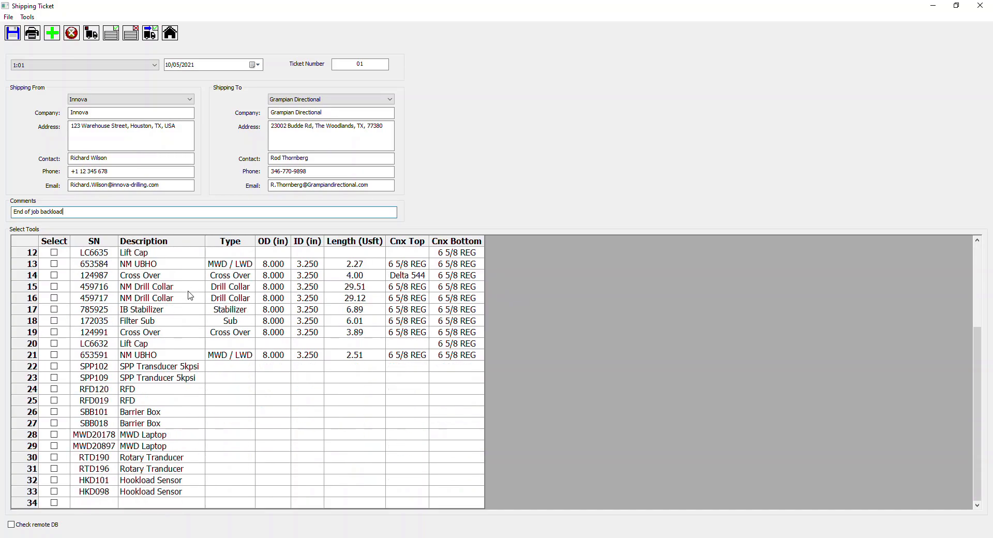
pyautogui.scroll(4, 192, 292)
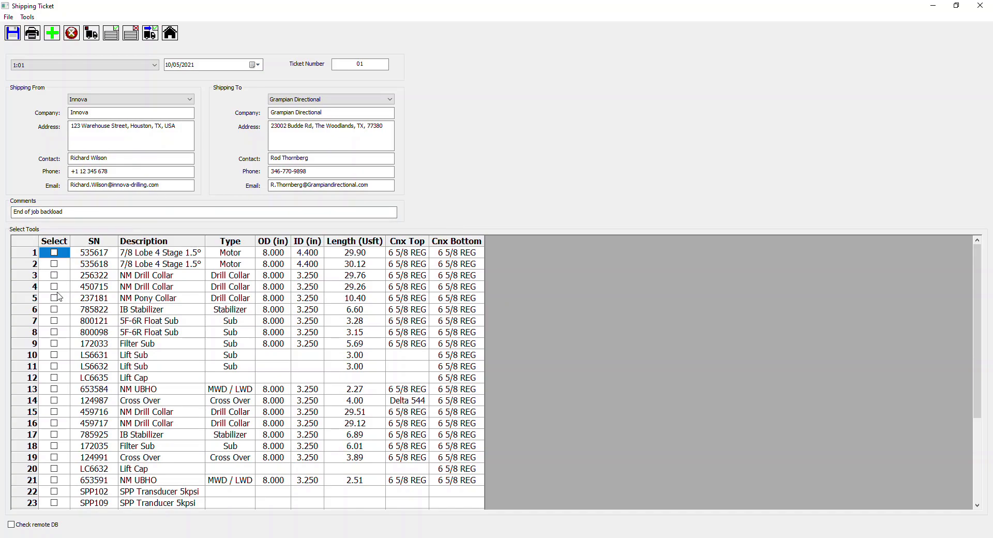
# Step: Select all tools in the list of the Innova to Grampian Directional backload ticket
pyautogui.click(114, 41)
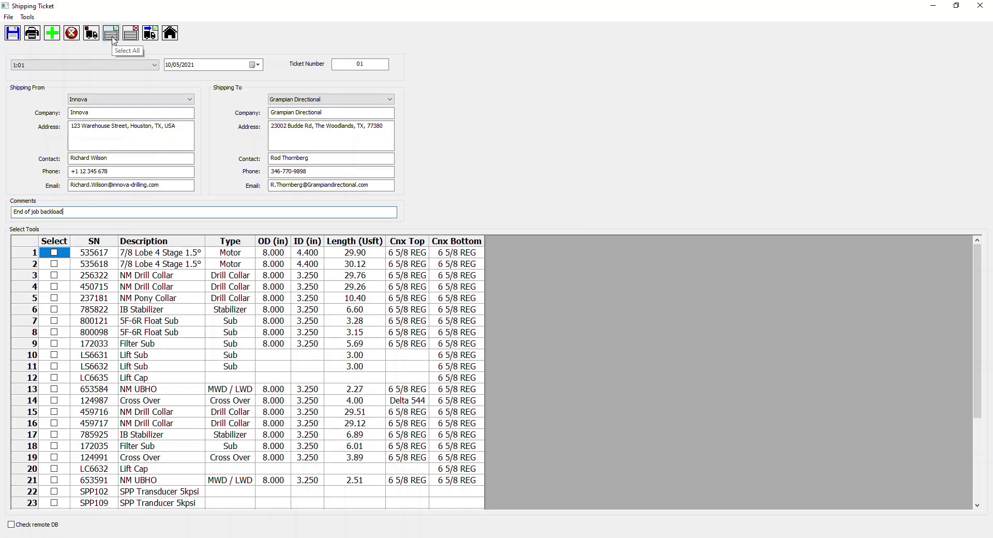
pyautogui.scroll(-4, 320, 369)
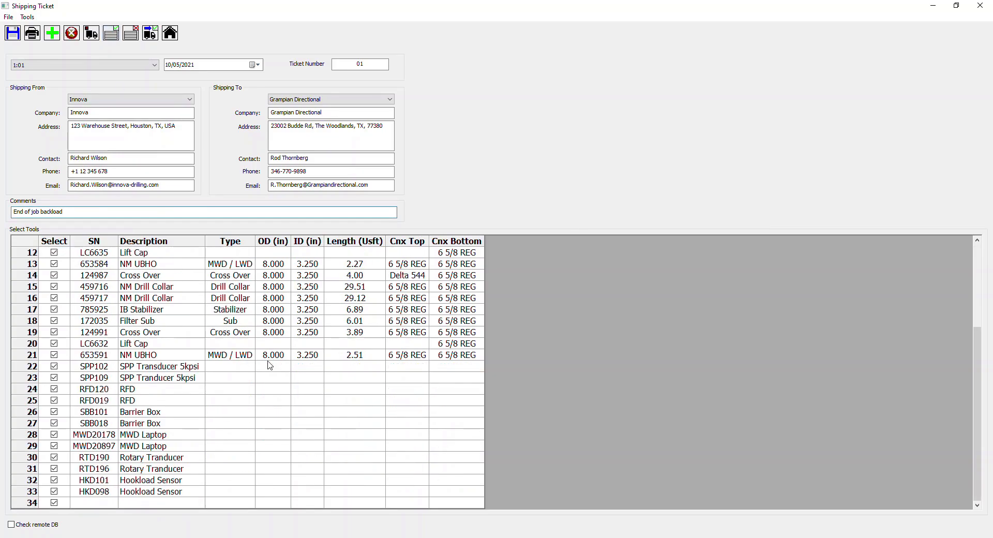
pyautogui.scroll(4, 279, 367)
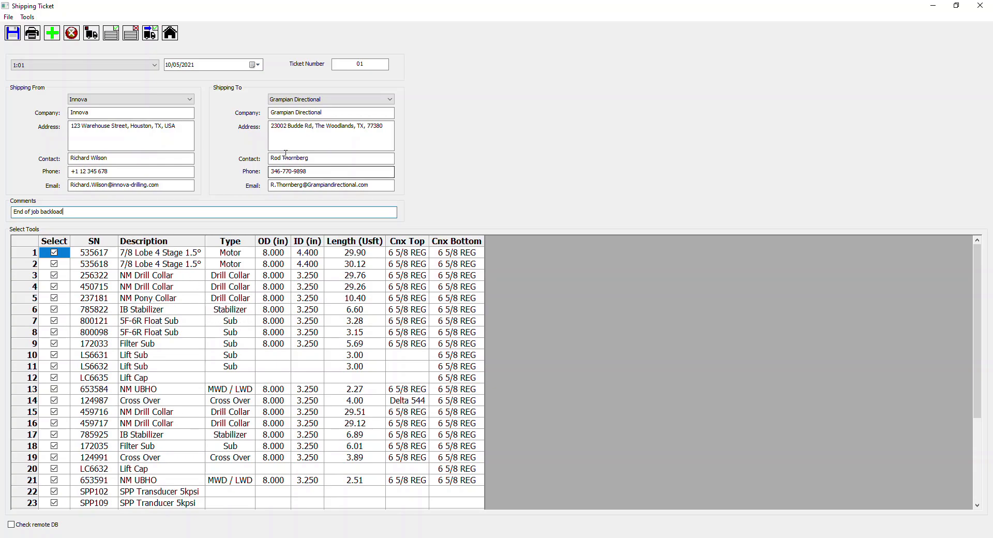
# Step: Ship the selected tools on ticket 01 and review their location details in the lateral's tool inventory
pyautogui.click(89, 34)
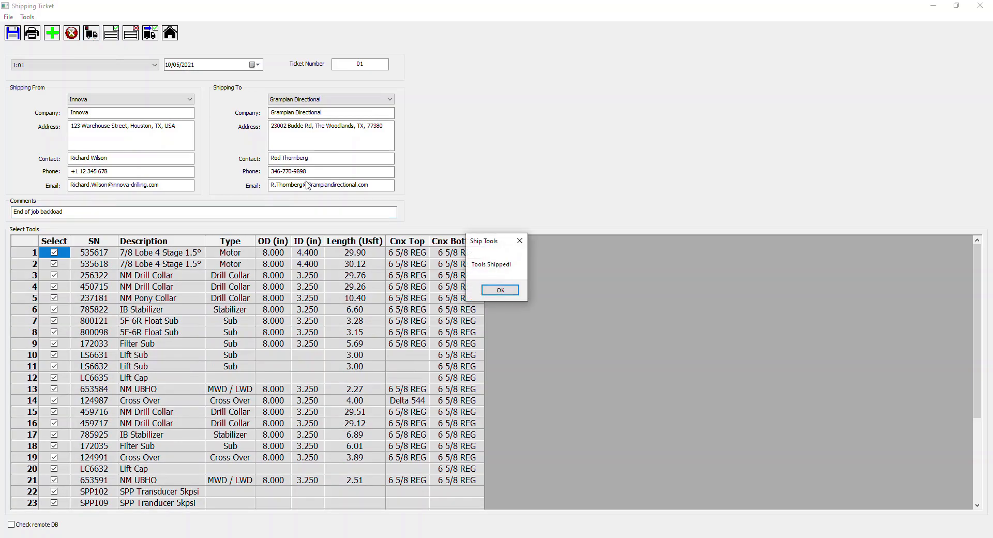
pyautogui.click(500, 293)
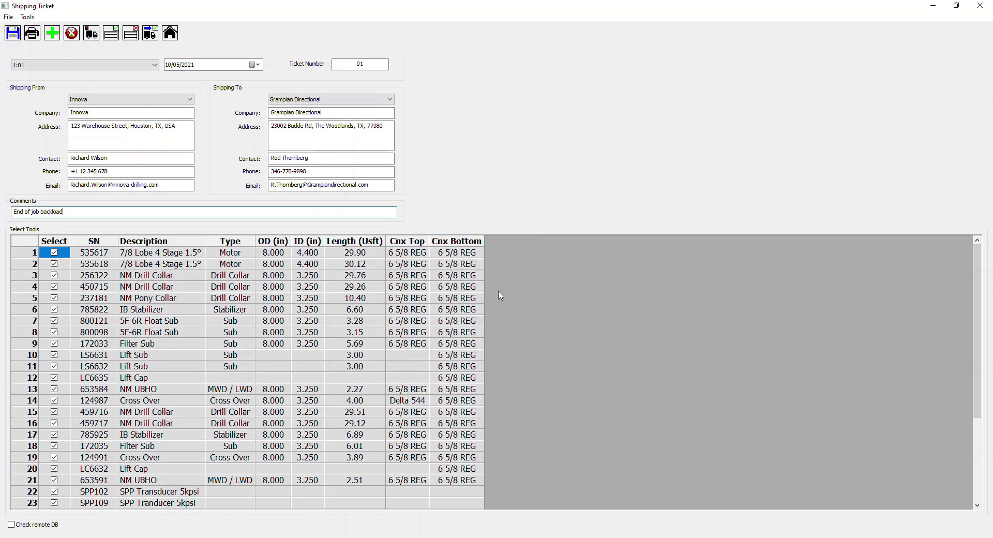
pyautogui.click(980, 8)
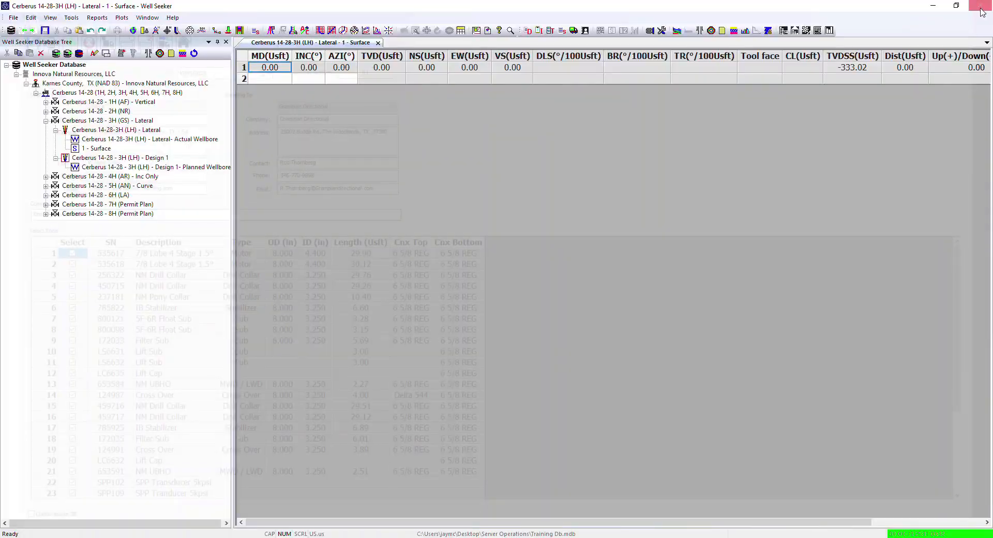
pyautogui.click(540, 31)
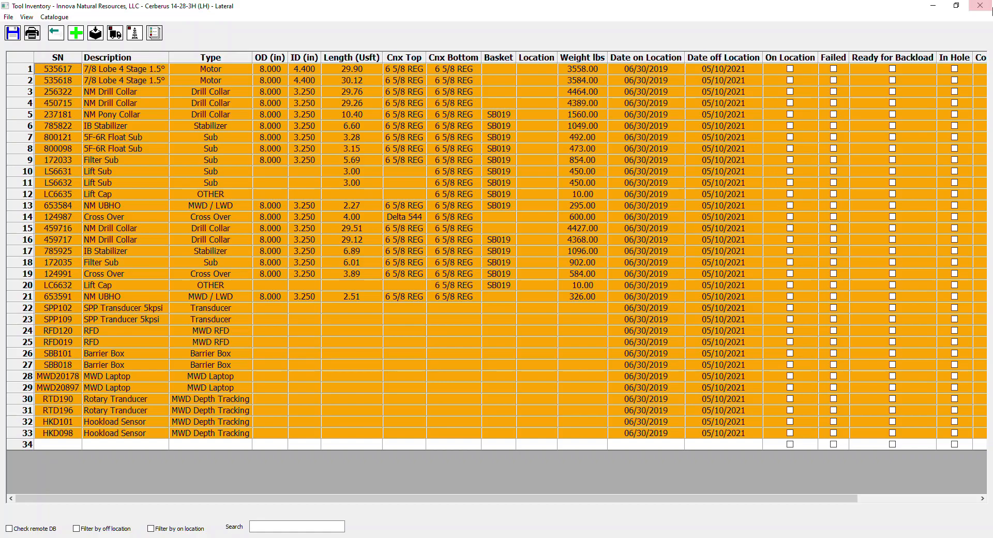
pyautogui.click(983, 6)
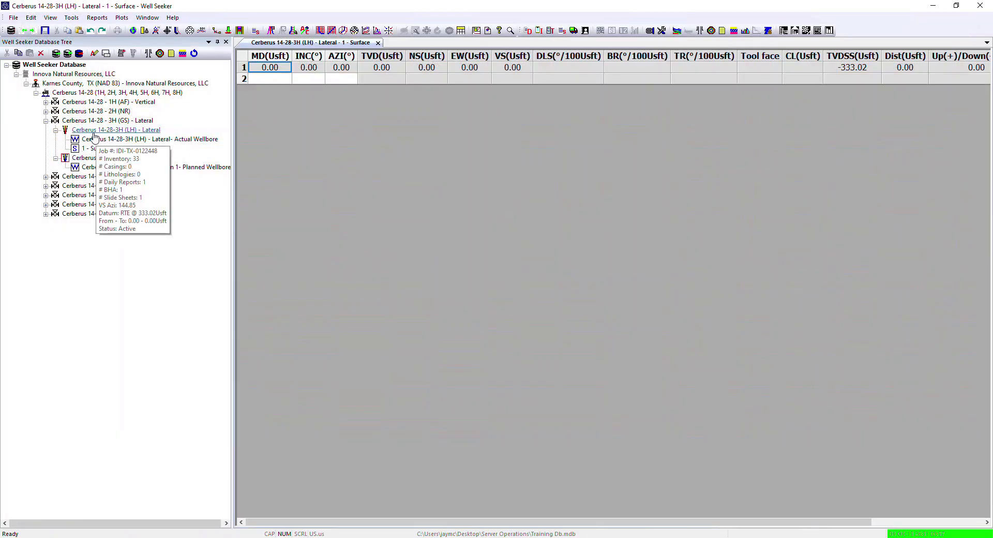
# Step: Add a second shipping ticket for the Cerberus 14-28-3H (LH) lateral and look through its list of selectable tools
pyautogui.click(93, 132)
pyautogui.rightClick(93, 133)
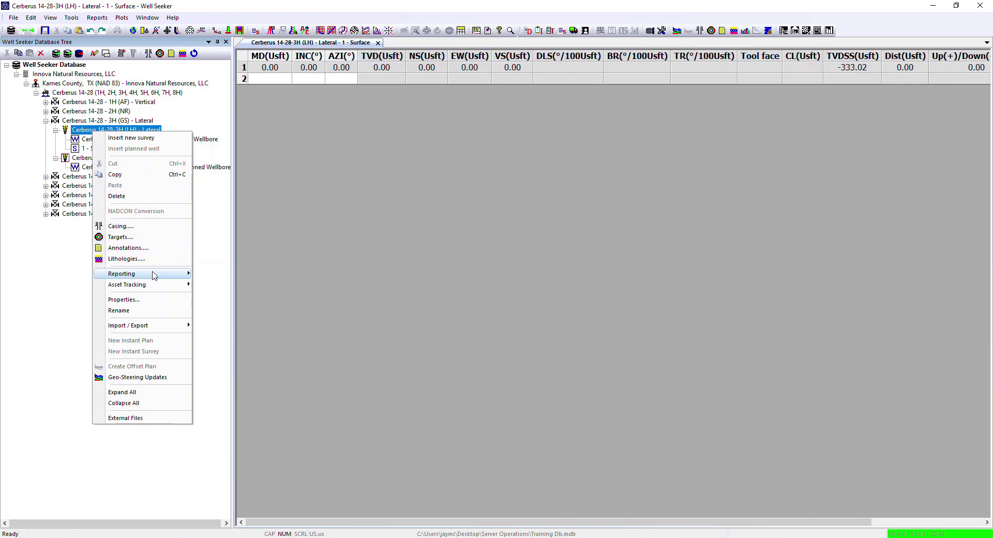
pyautogui.moveTo(155, 274)
pyautogui.click(228, 354)
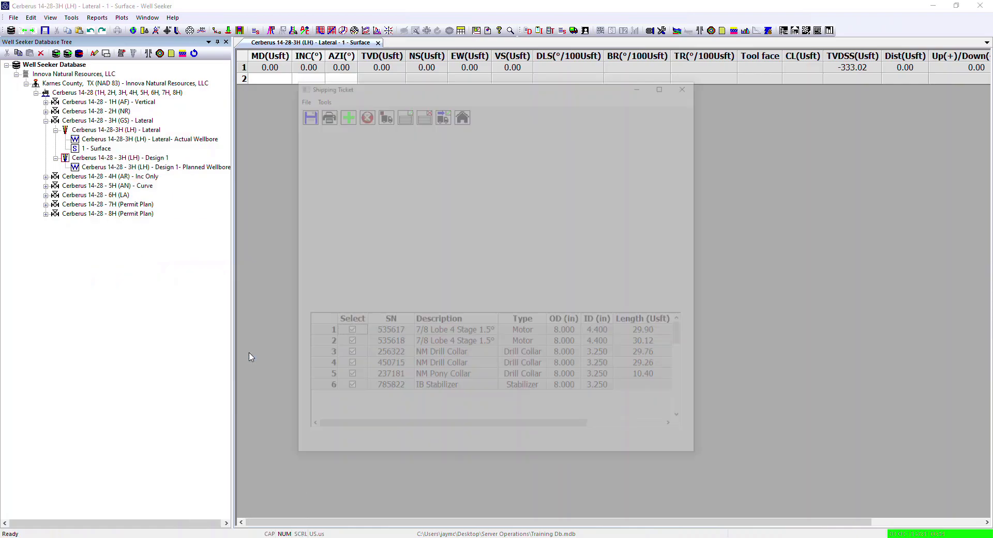
pyautogui.click(343, 112)
pyautogui.scroll(-1, 427, 356)
pyautogui.scroll(-2, 427, 357)
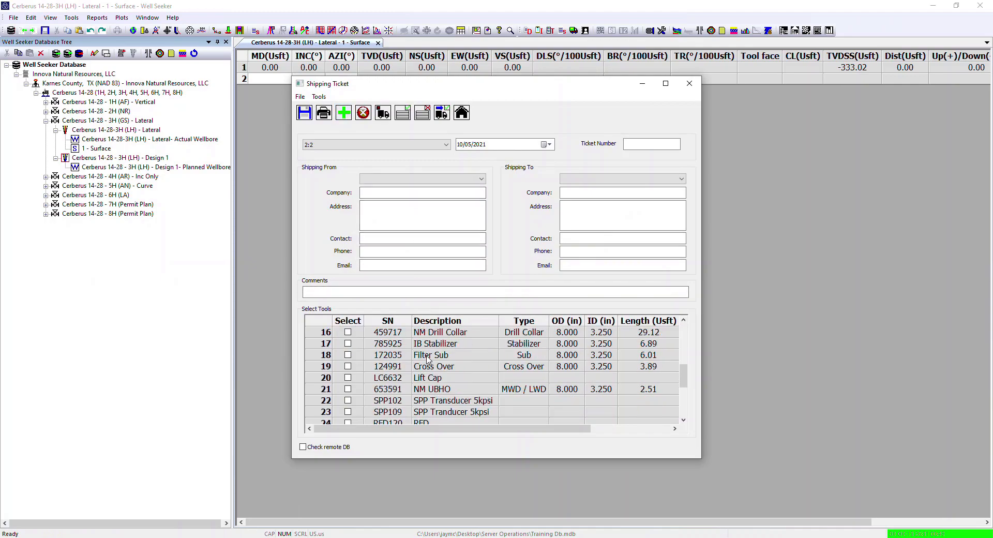
pyautogui.scroll(3, 427, 357)
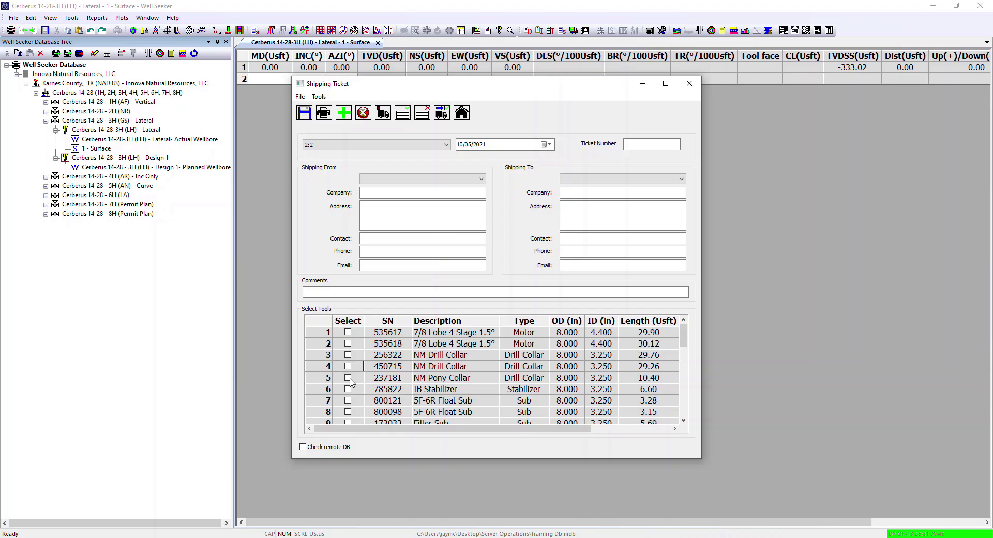
pyautogui.scroll(-9, 406, 357)
pyautogui.scroll(9, 405, 357)
pyautogui.click(688, 83)
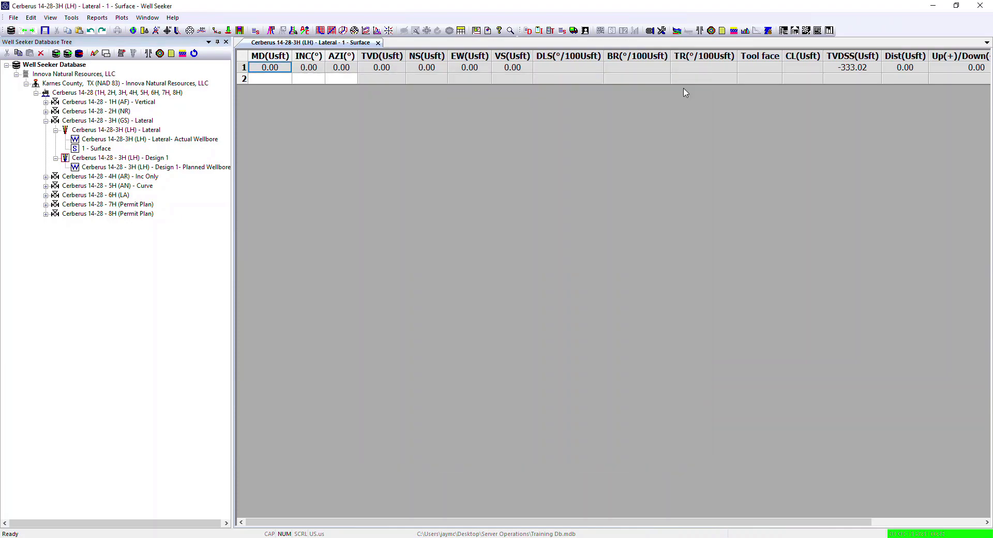
# Step: Mark the two motors as on location and clear their date off location in the tool inventory, closing it without saving
pyautogui.click(539, 30)
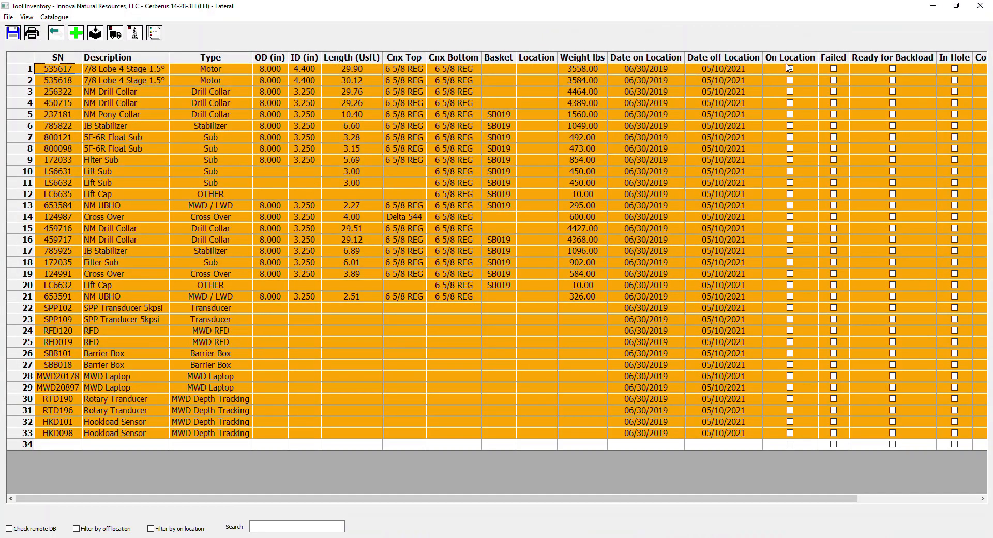
pyautogui.click(789, 69)
pyautogui.click(789, 80)
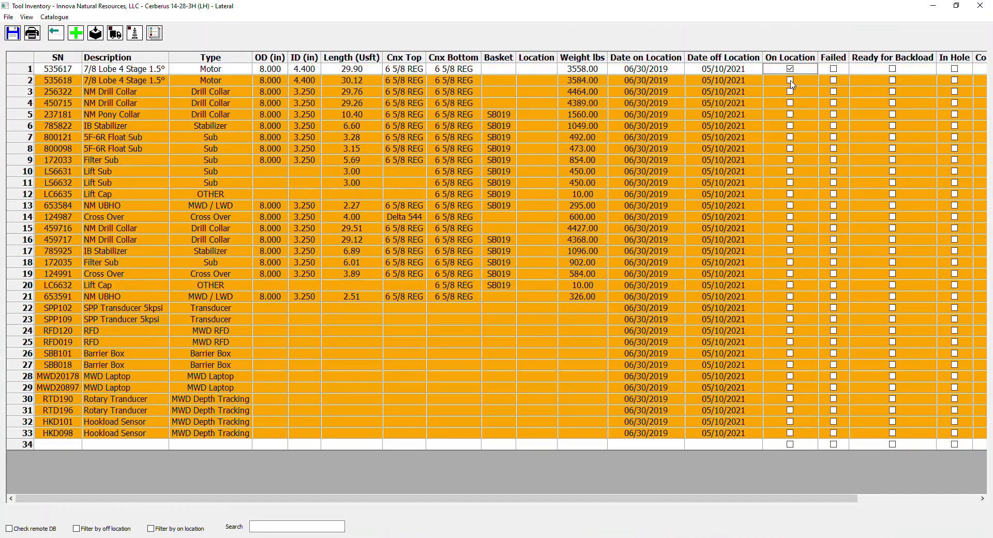
pyautogui.click(715, 70)
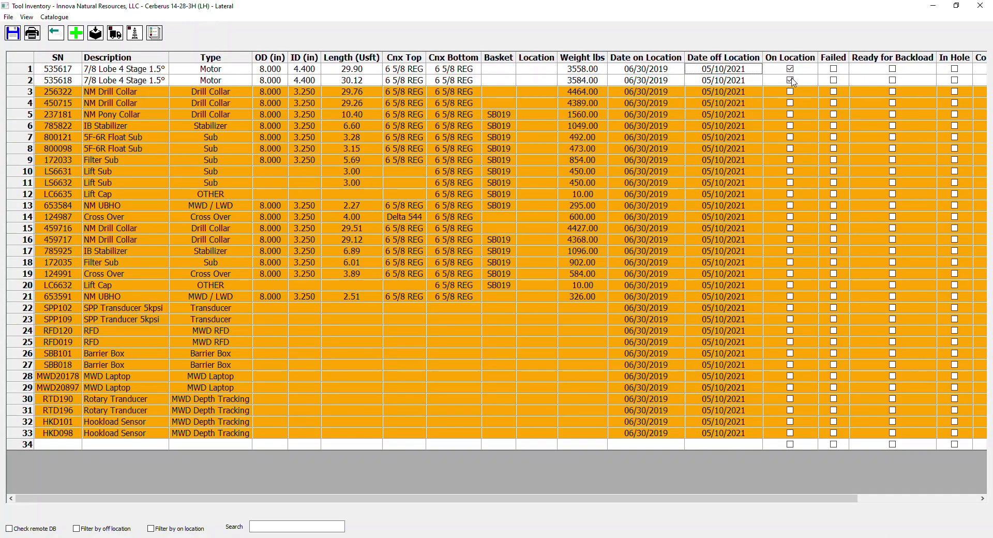
pyautogui.click(720, 79)
pyautogui.click(722, 71)
pyautogui.press('Delete')
pyautogui.click(729, 81)
pyautogui.press('Delete')
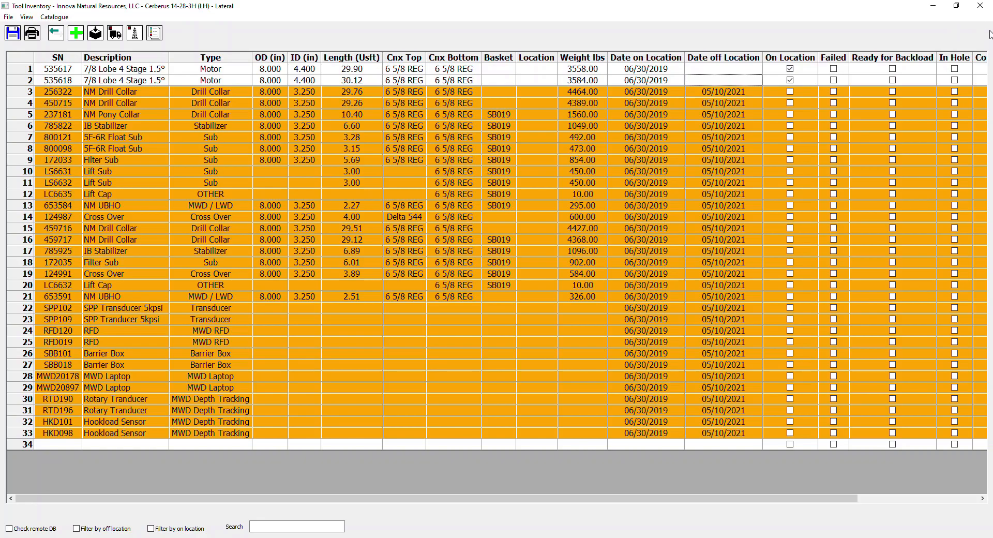
pyautogui.click(979, 8)
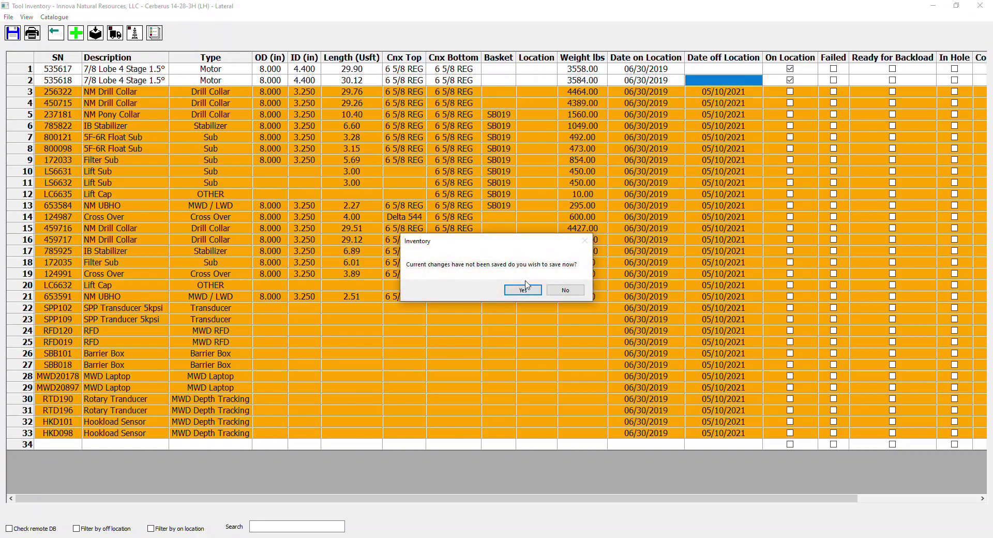
pyautogui.click(566, 291)
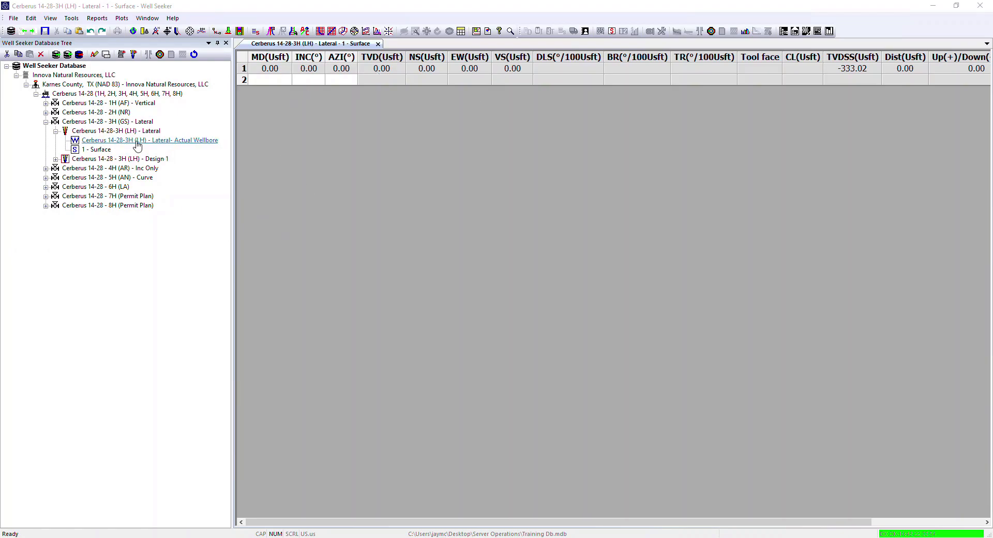
# Step: Check the activity of all daily reports against the slide sheet for the Cerberus 14-28-3H (LH) lateral
pyautogui.click(119, 131)
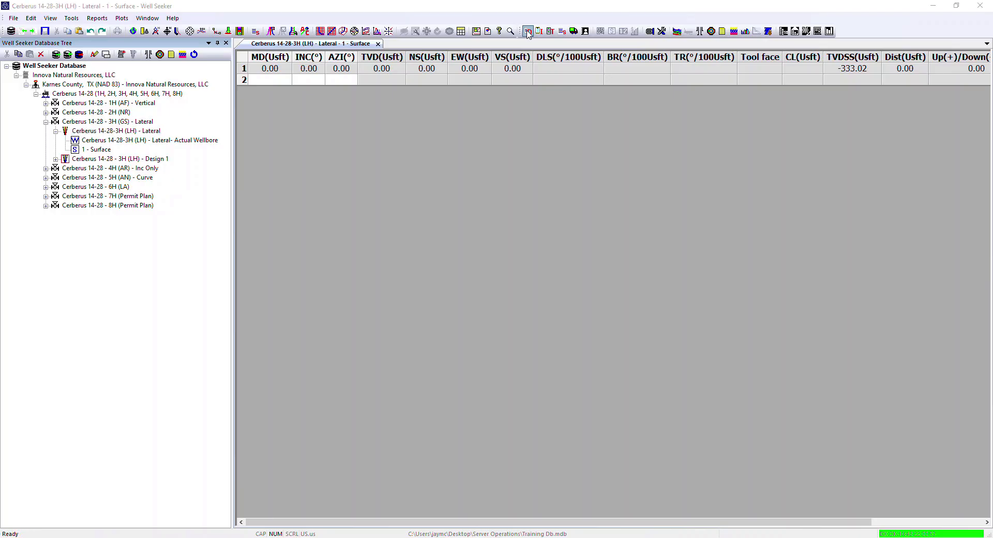
pyautogui.click(527, 32)
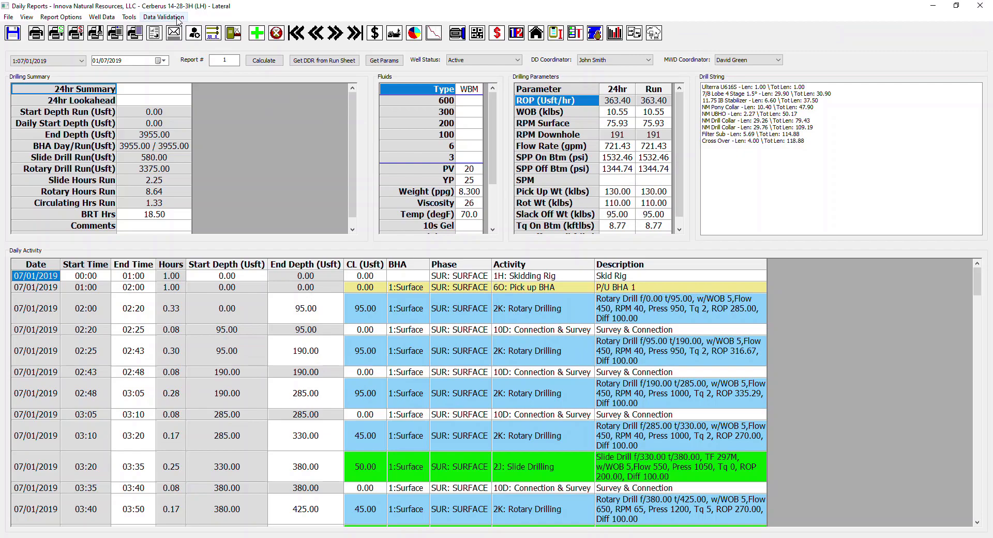
pyautogui.click(154, 20)
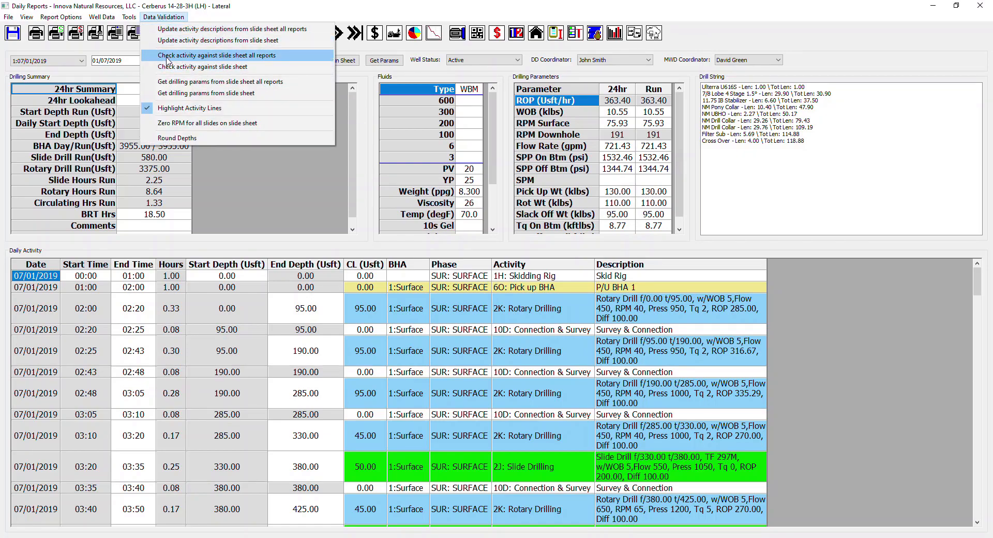
pyautogui.click(242, 56)
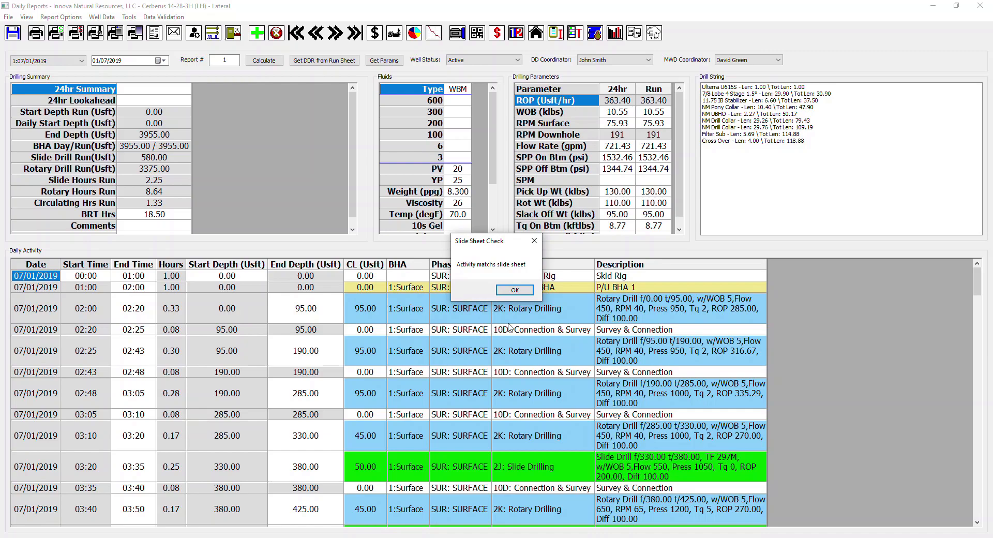
pyautogui.click(524, 293)
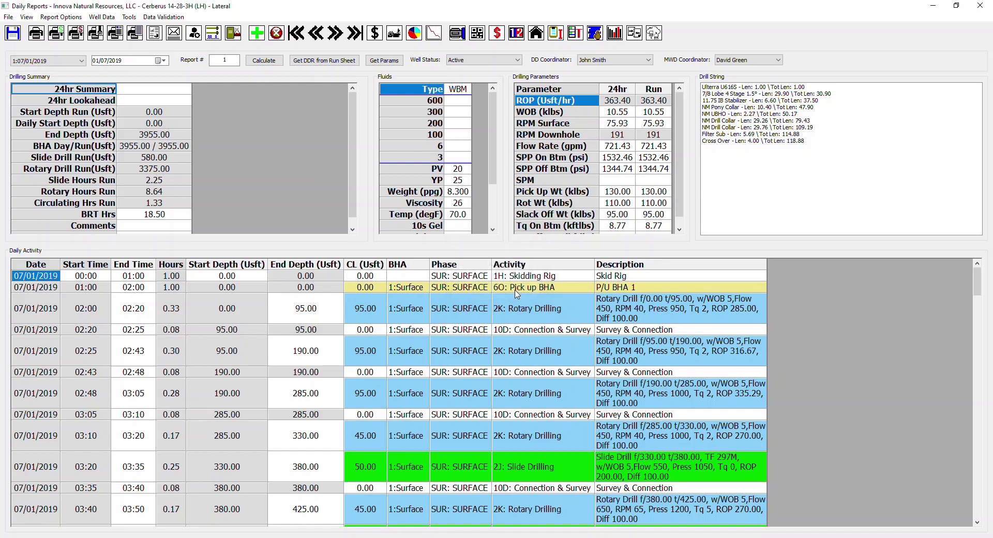
pyautogui.click(979, 5)
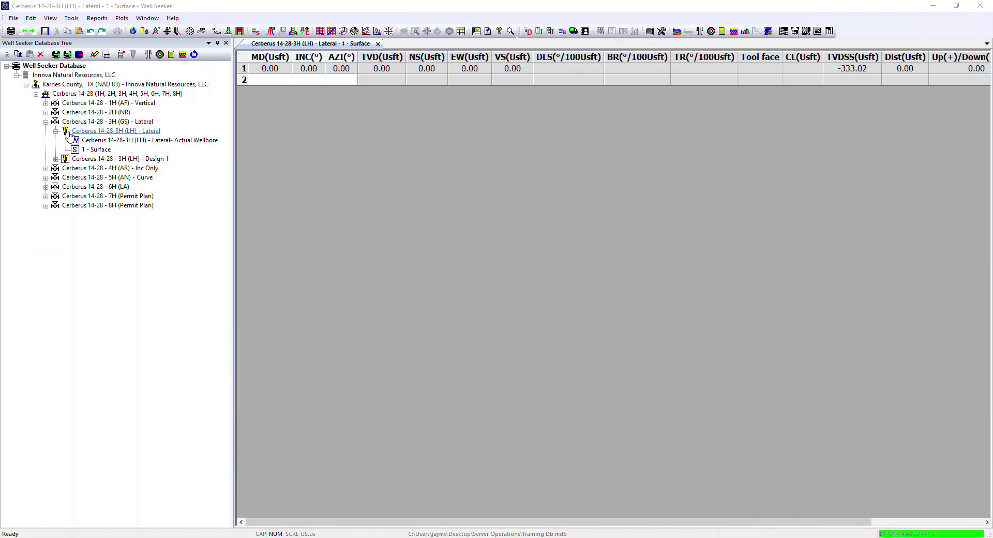
pyautogui.rightClick(90, 134)
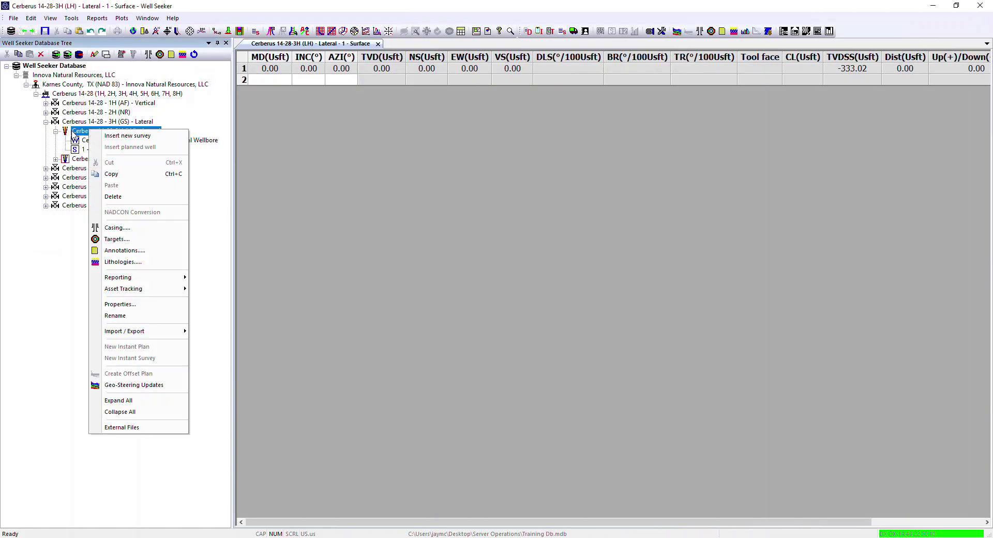
pyautogui.moveTo(156, 278)
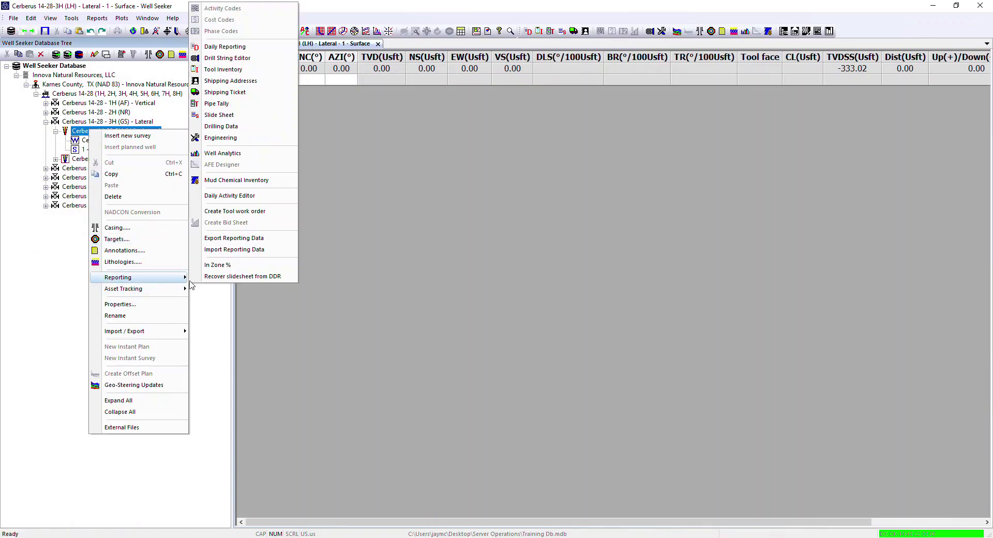
pyautogui.click(291, 196)
# Step: Open the Daily Activity Editor for the Cerberus 14-28 - 2H (NR) wellbore and examine its activity rows across the report dates
pyautogui.click(46, 112)
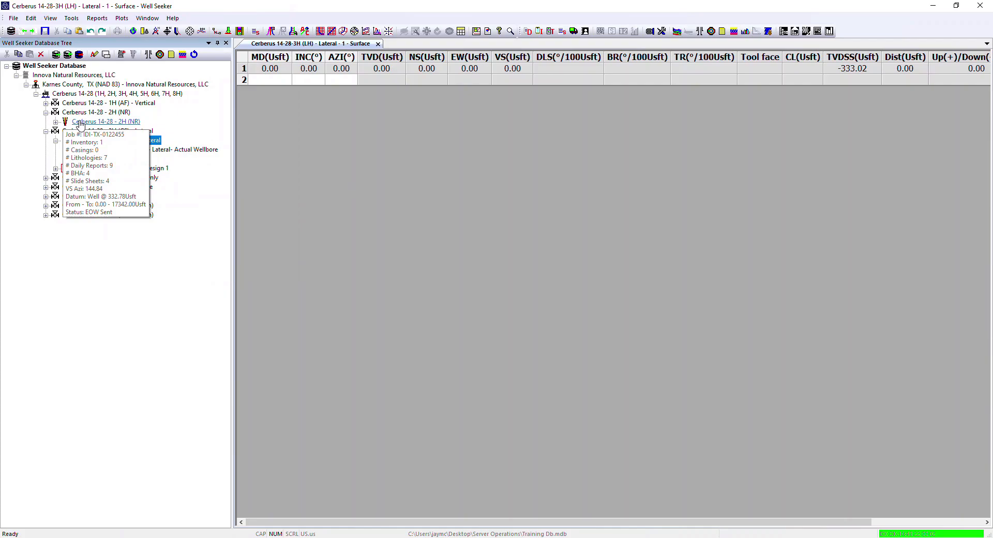
pyautogui.rightClick(80, 123)
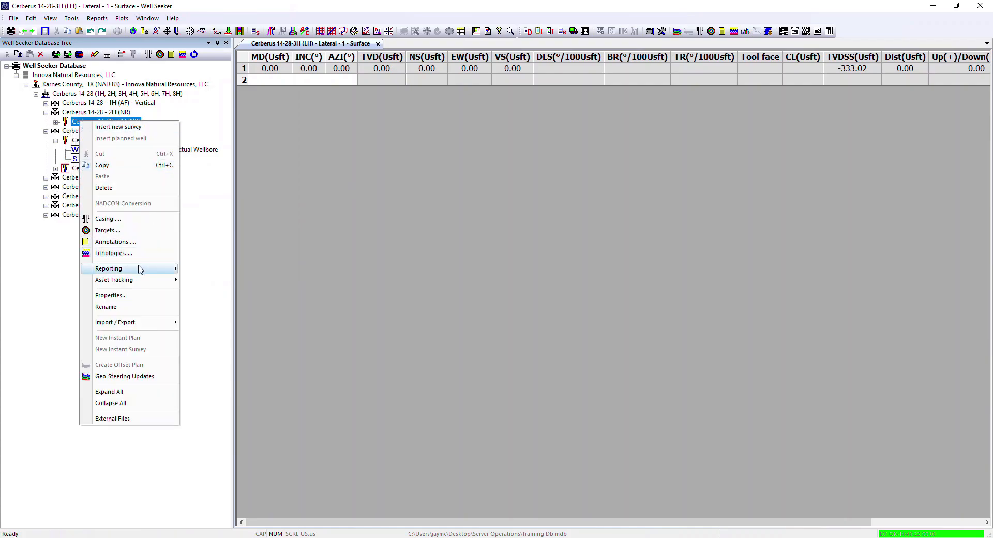
pyautogui.moveTo(138, 268)
pyautogui.click(218, 192)
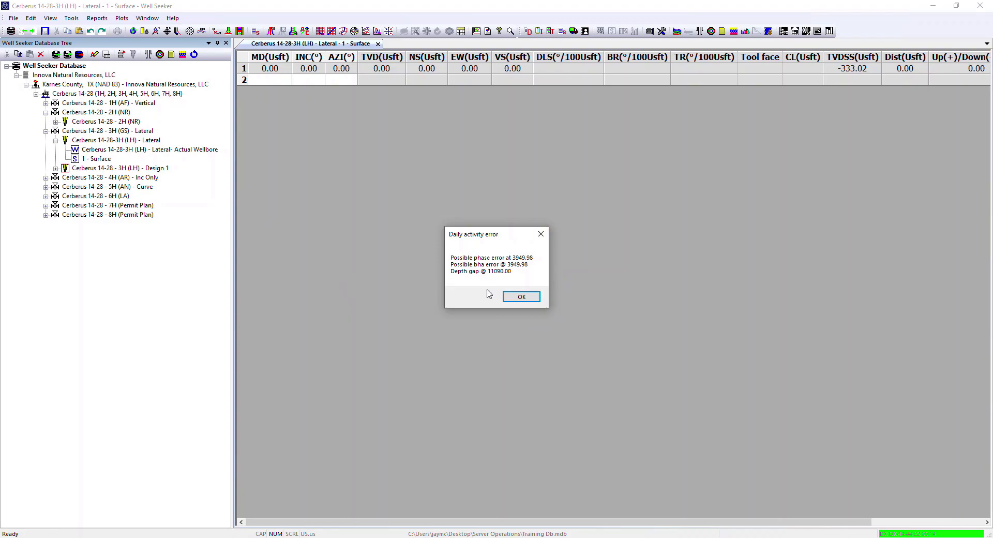
pyautogui.click(537, 298)
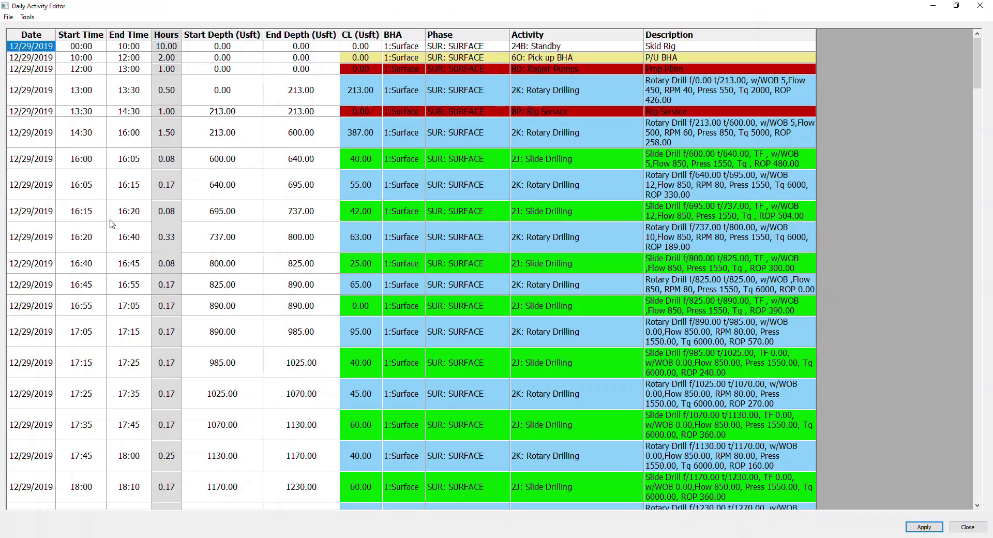
pyautogui.scroll(-15, 110, 223)
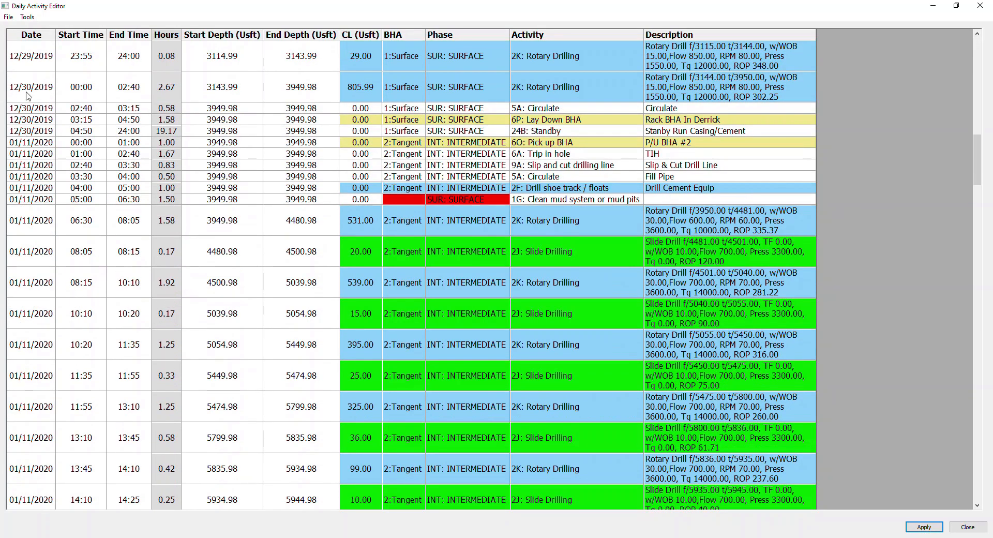
pyautogui.scroll(-3, 46, 187)
pyautogui.scroll(-15, 46, 187)
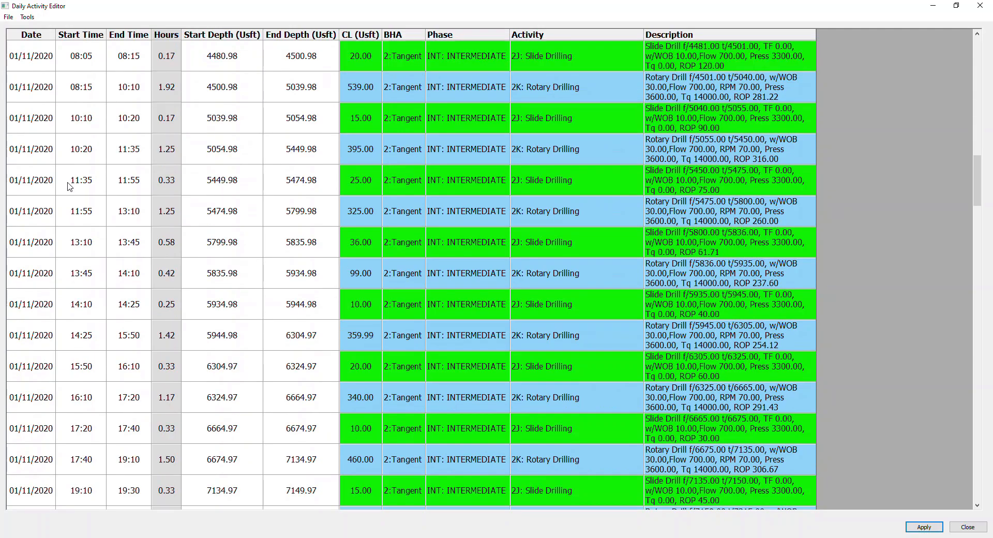
pyautogui.scroll(20, 73, 197)
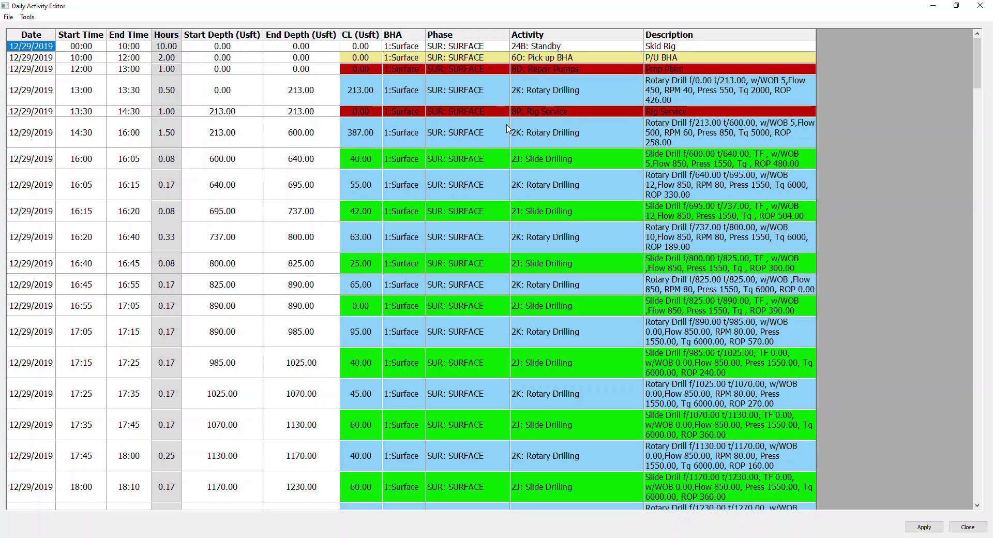
# Step: Set the BHA to 2:Tangent and the phase to INT: INTERMEDIATE for the 01/11/2020 05:00 mud-system cleaning activity
pyautogui.scroll(-3, 344, 206)
pyautogui.scroll(-10, 346, 205)
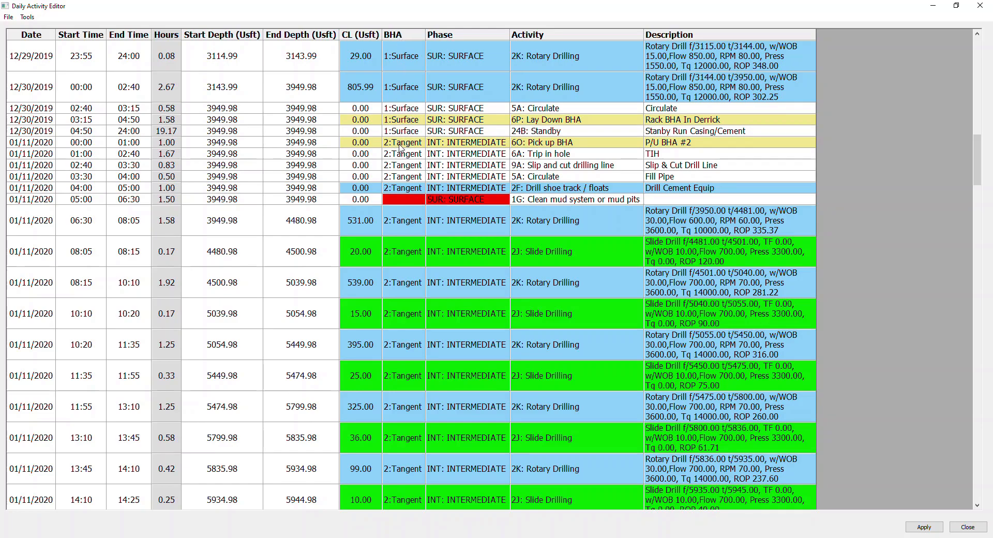
pyautogui.click(421, 201)
pyautogui.click(421, 200)
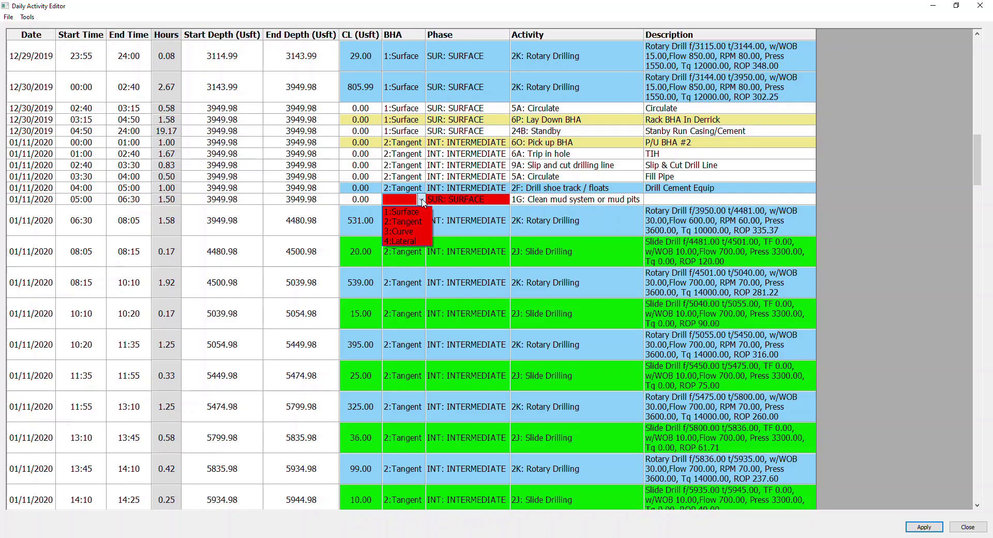
pyautogui.click(415, 221)
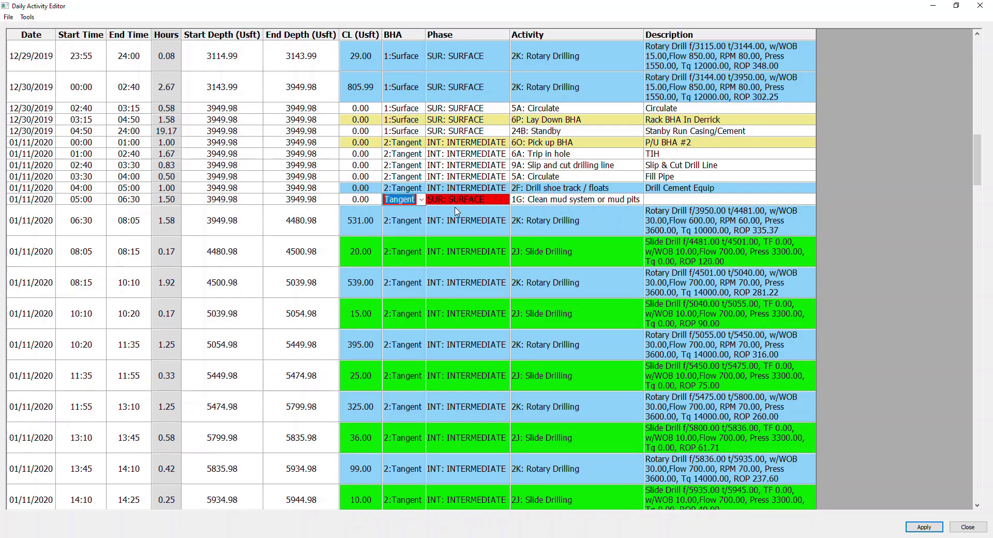
pyautogui.click(437, 216)
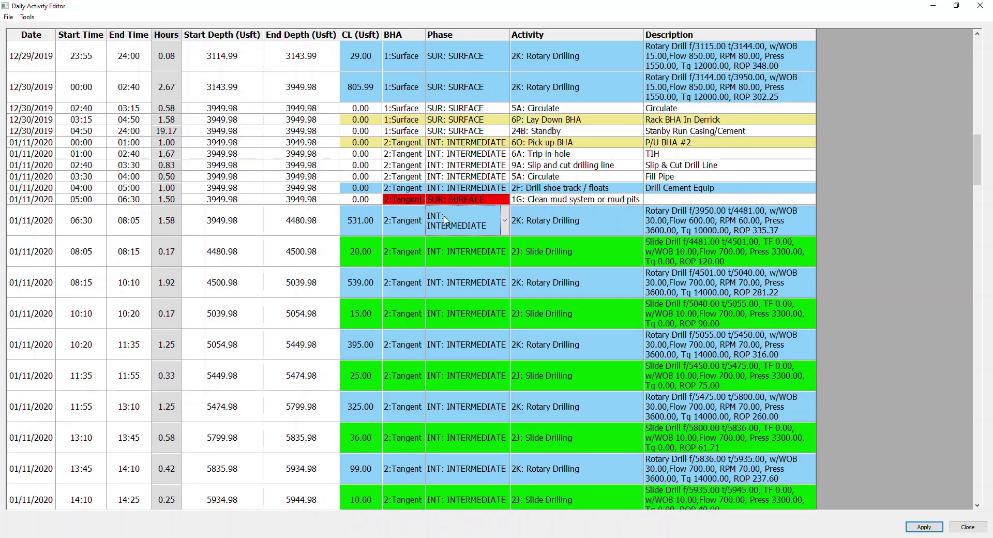
pyautogui.click(495, 201)
pyautogui.click(507, 202)
pyautogui.click(495, 221)
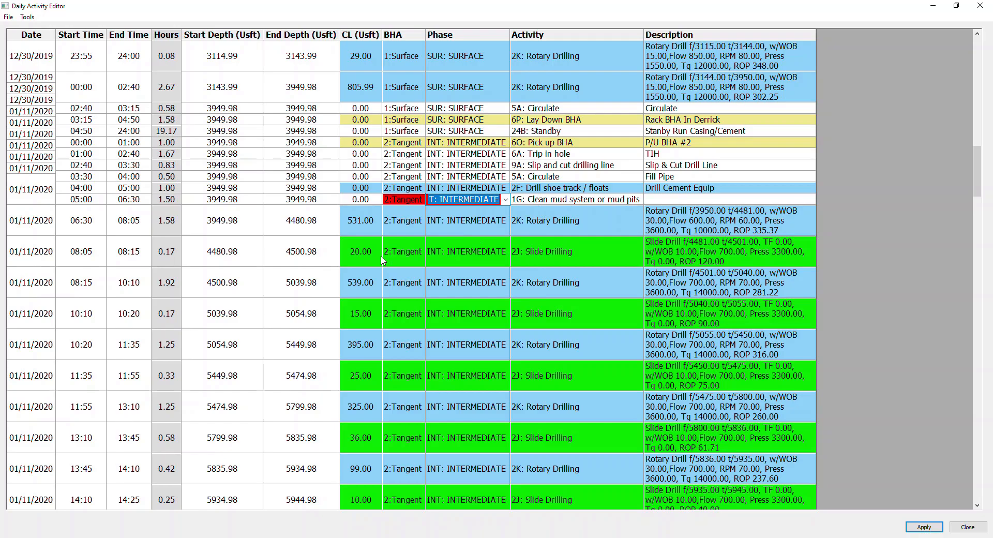
# Step: Set the end depth of the 01/13/2020 22:40 Pick up BHA activity to 11090 Usft
pyautogui.scroll(-10, 383, 261)
pyautogui.scroll(-1, 377, 253)
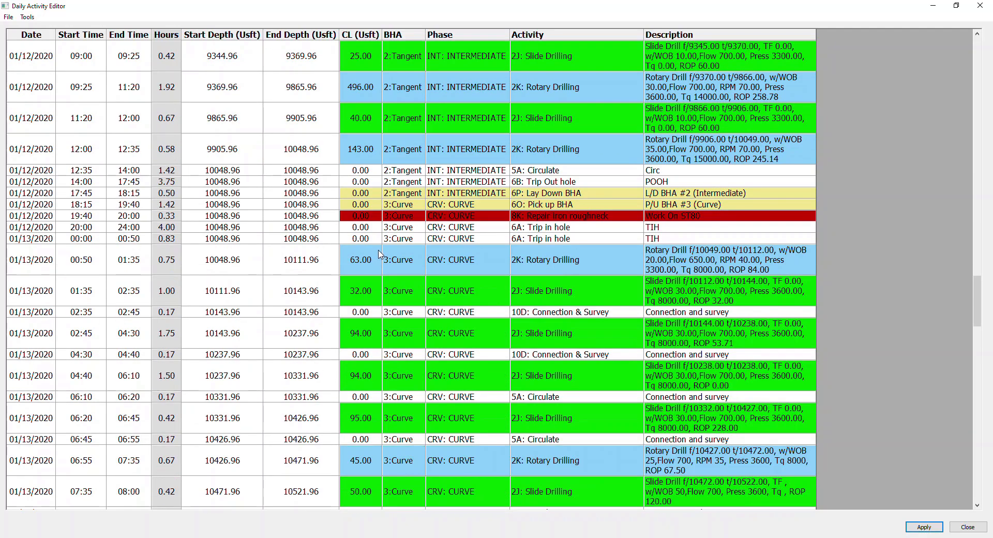
pyautogui.scroll(-8, 379, 254)
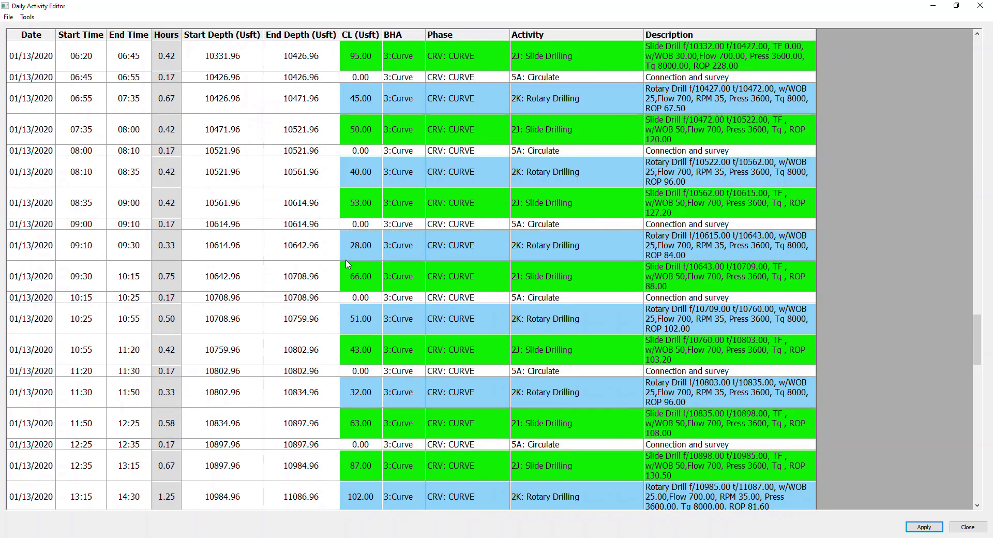
pyautogui.scroll(-1, 352, 264)
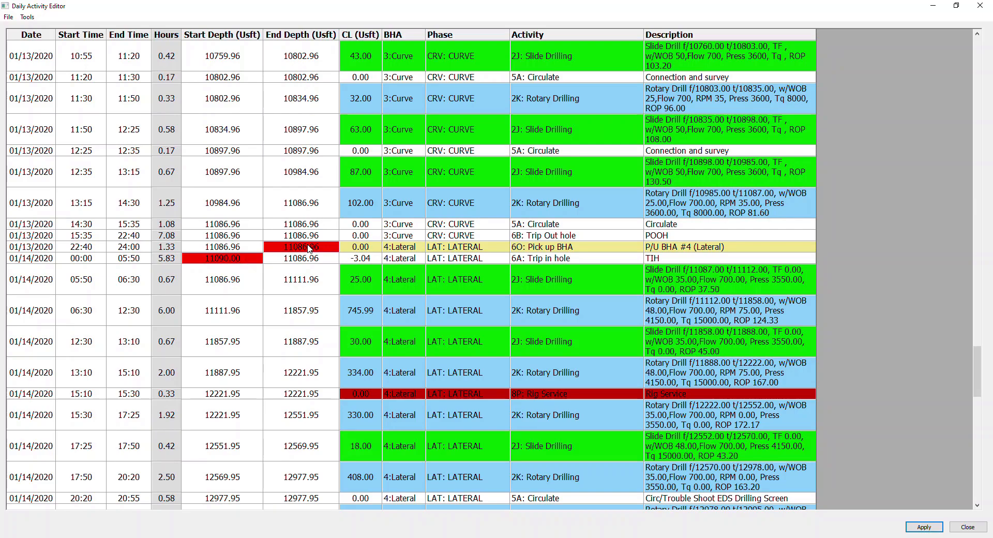
pyautogui.moveTo(328, 249); pyautogui.dragTo(308, 254)
pyautogui.write('90')
pyautogui.click(317, 310)
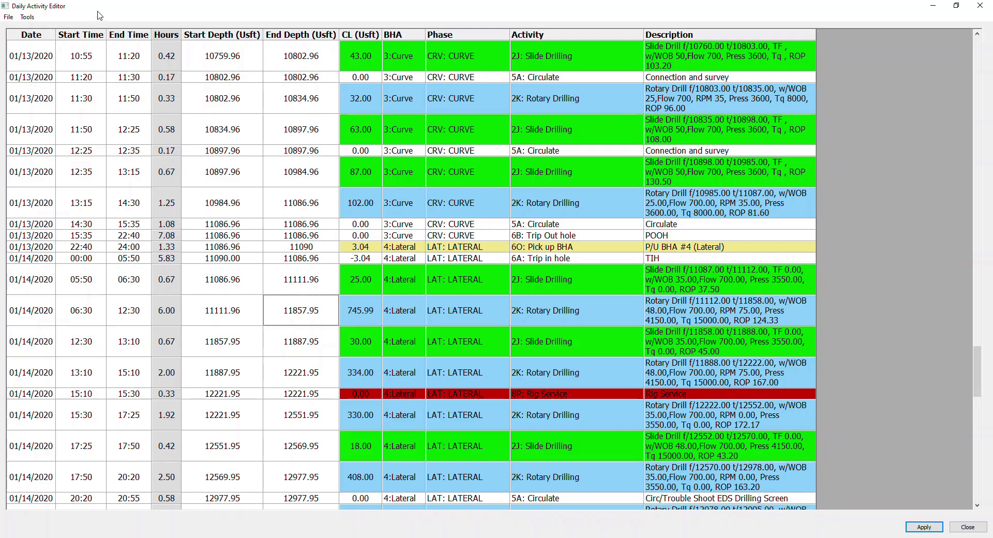
# Step: Save the activity edits, check the remaining rows through 01/17/2020, and close the Daily Activity Editor with its data saved
pyautogui.click(9, 17)
pyautogui.click(25, 29)
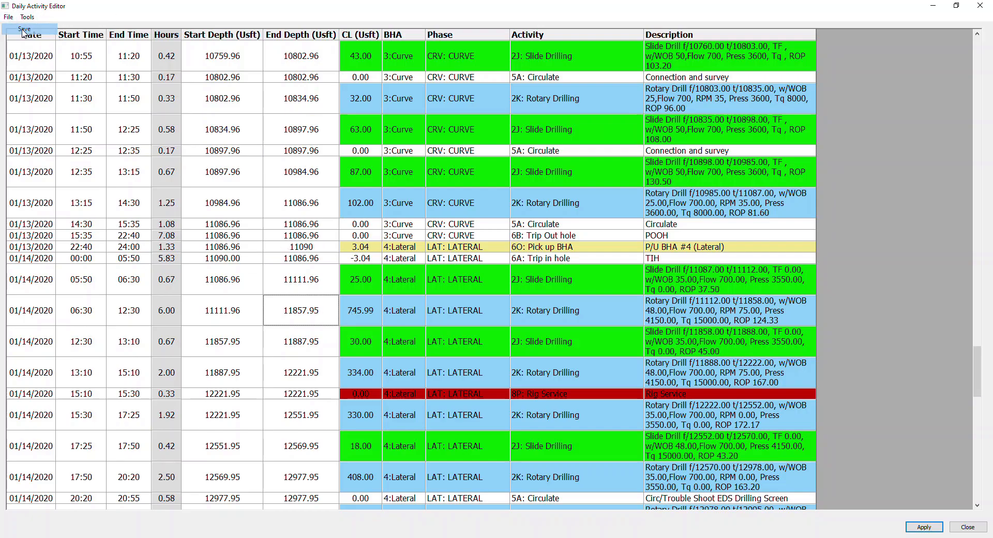
pyautogui.scroll(-4, 201, 213)
pyautogui.scroll(-10, 201, 213)
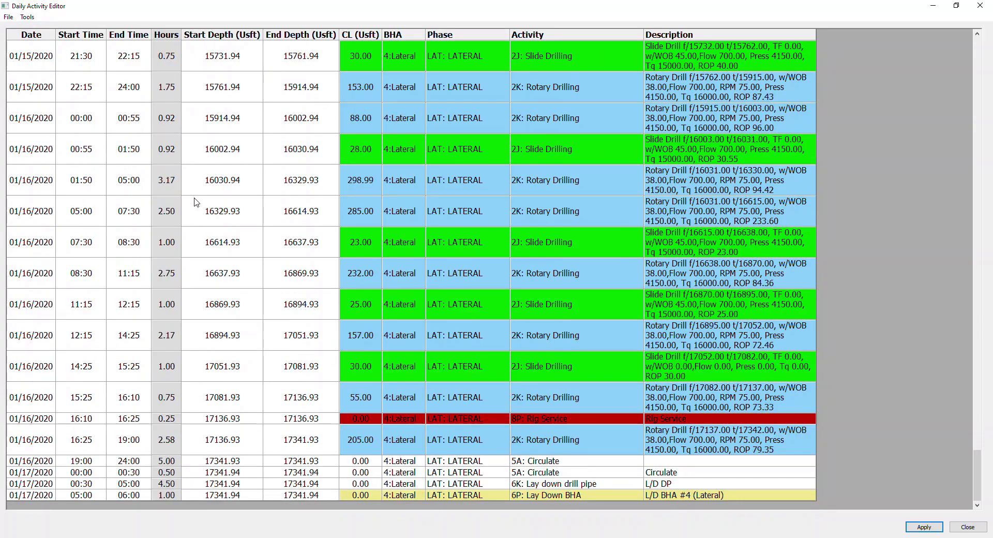
pyautogui.click(979, 5)
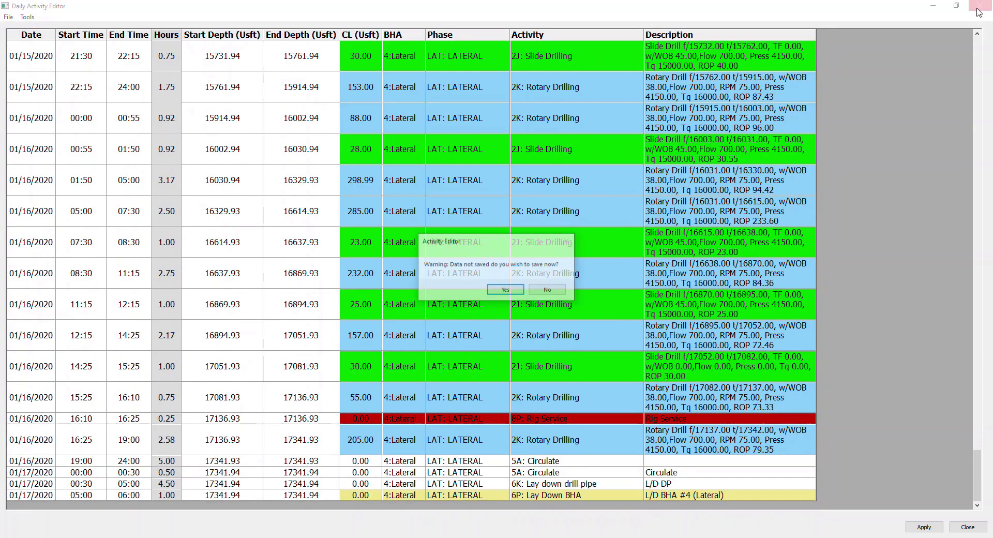
pyautogui.click(504, 288)
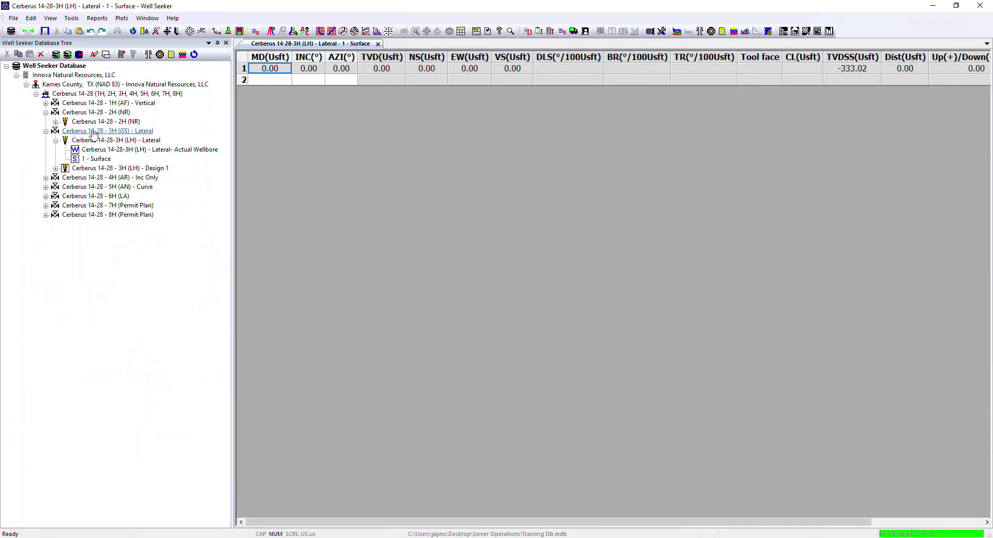
# Step: Reopen the Daily Activity Editor for Cerberus 14-28 - 2H (NR) to review its rows, then close it unsaved along with the daily reports
pyautogui.rightClick(89, 122)
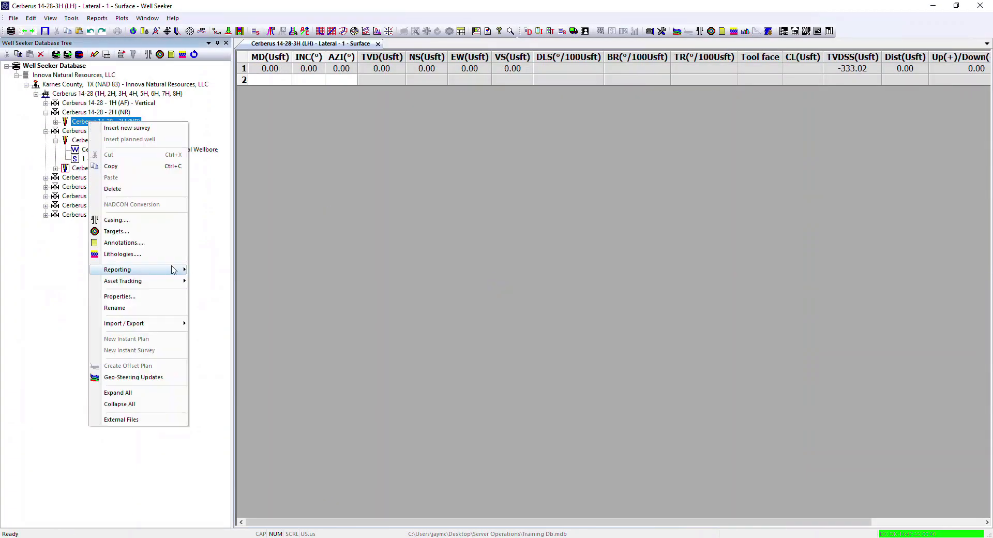
pyautogui.moveTo(178, 270)
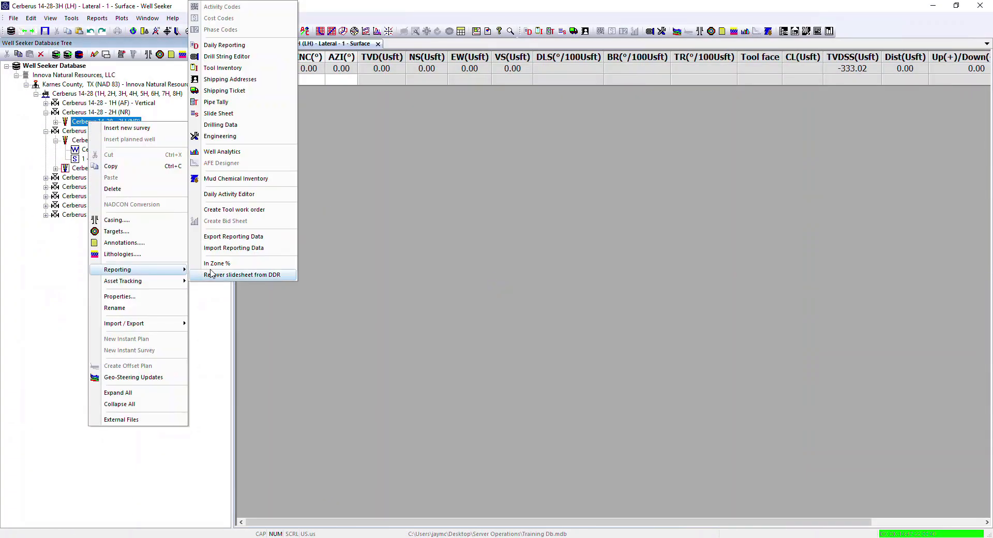
pyautogui.click(241, 194)
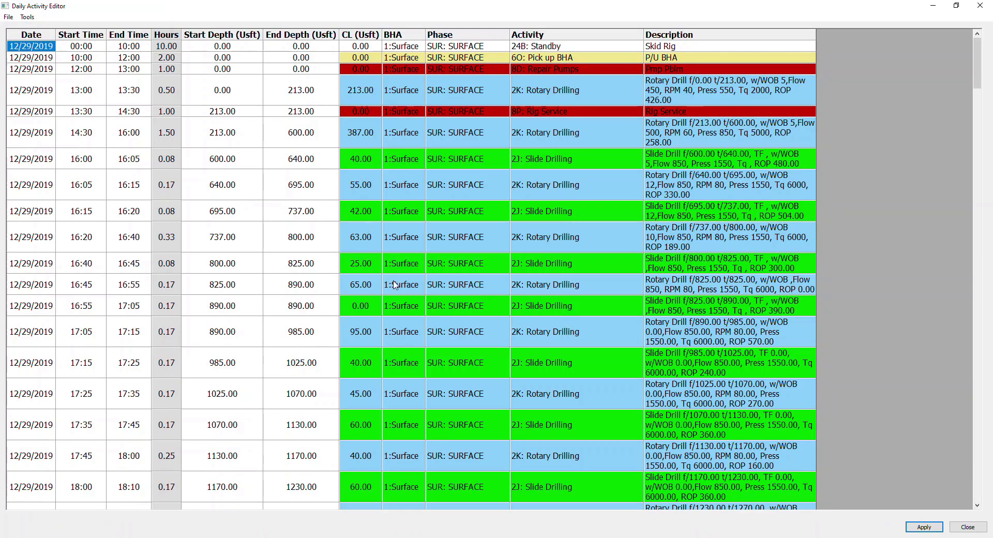
pyautogui.click(979, 6)
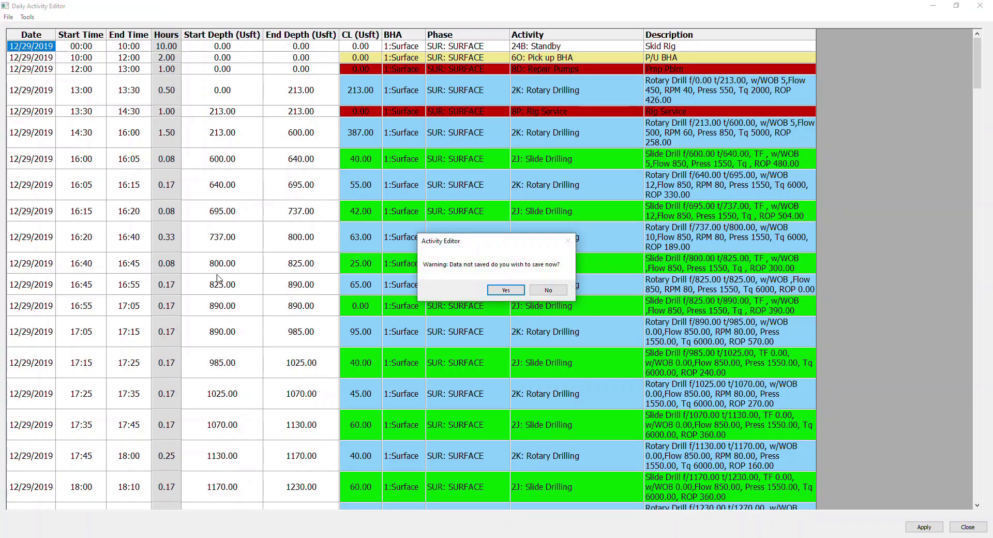
pyautogui.click(547, 290)
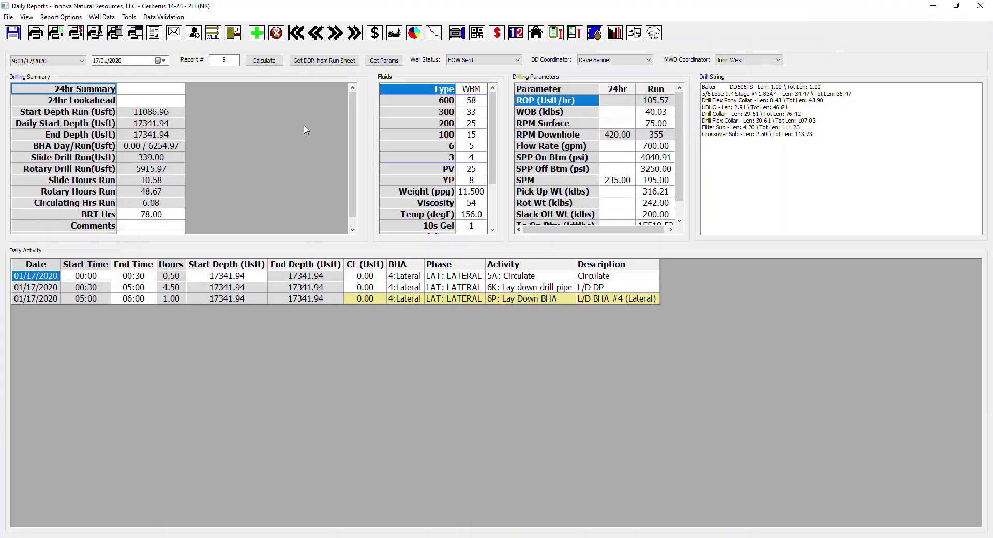
pyautogui.click(981, 6)
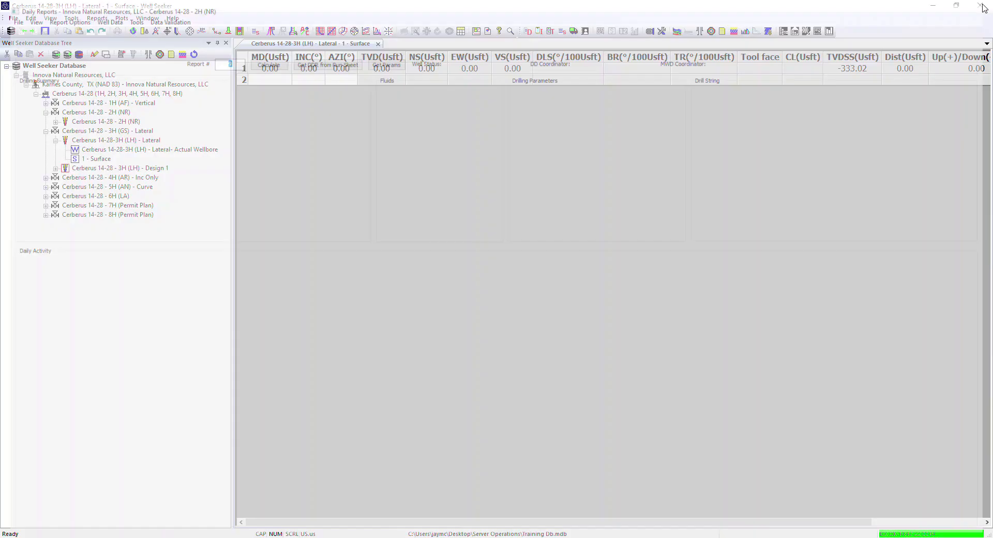
# Step: Open the daily reports of the Cerberus 14-28-3H (LH) lateral and set the well status to EOW Ready
pyautogui.click(131, 139)
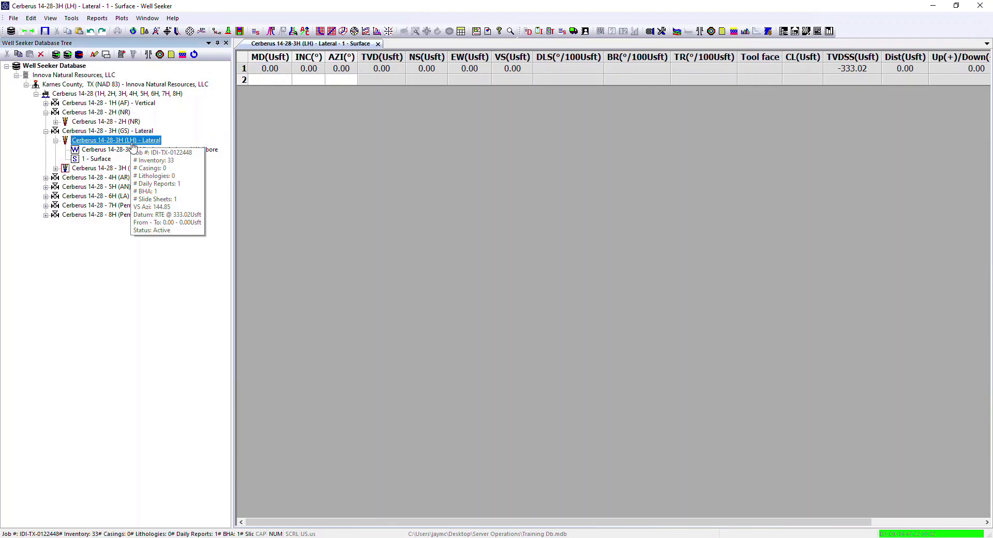
pyautogui.click(528, 31)
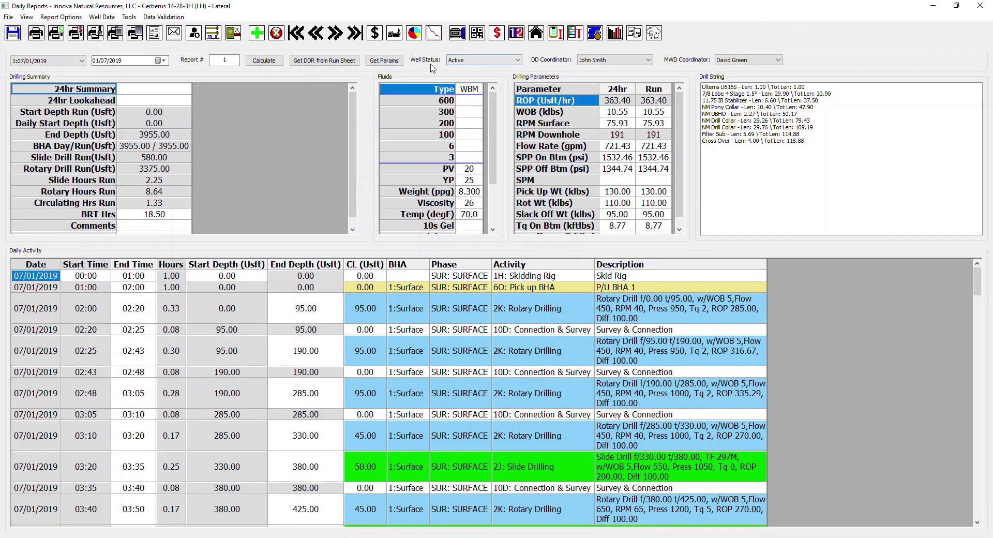
pyautogui.click(517, 61)
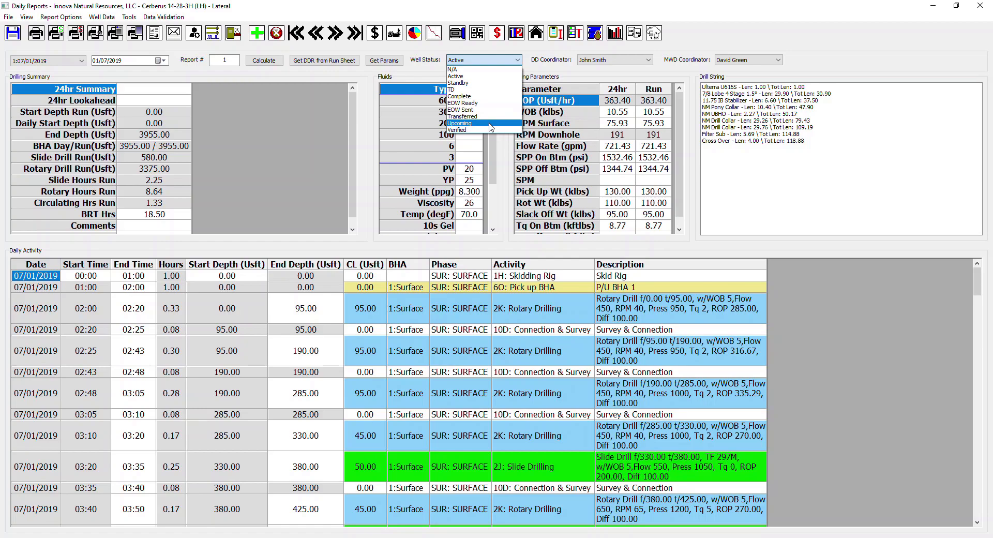
pyautogui.click(473, 104)
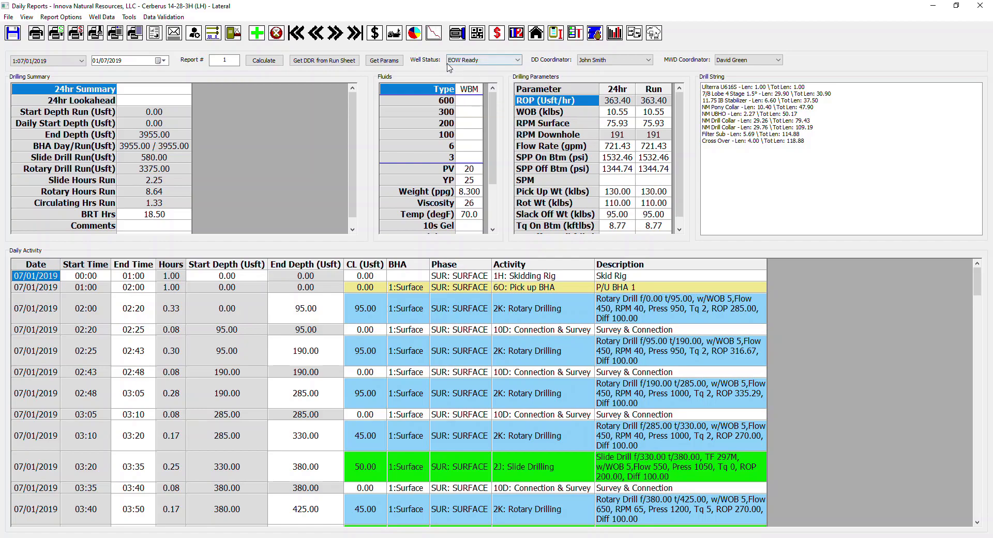